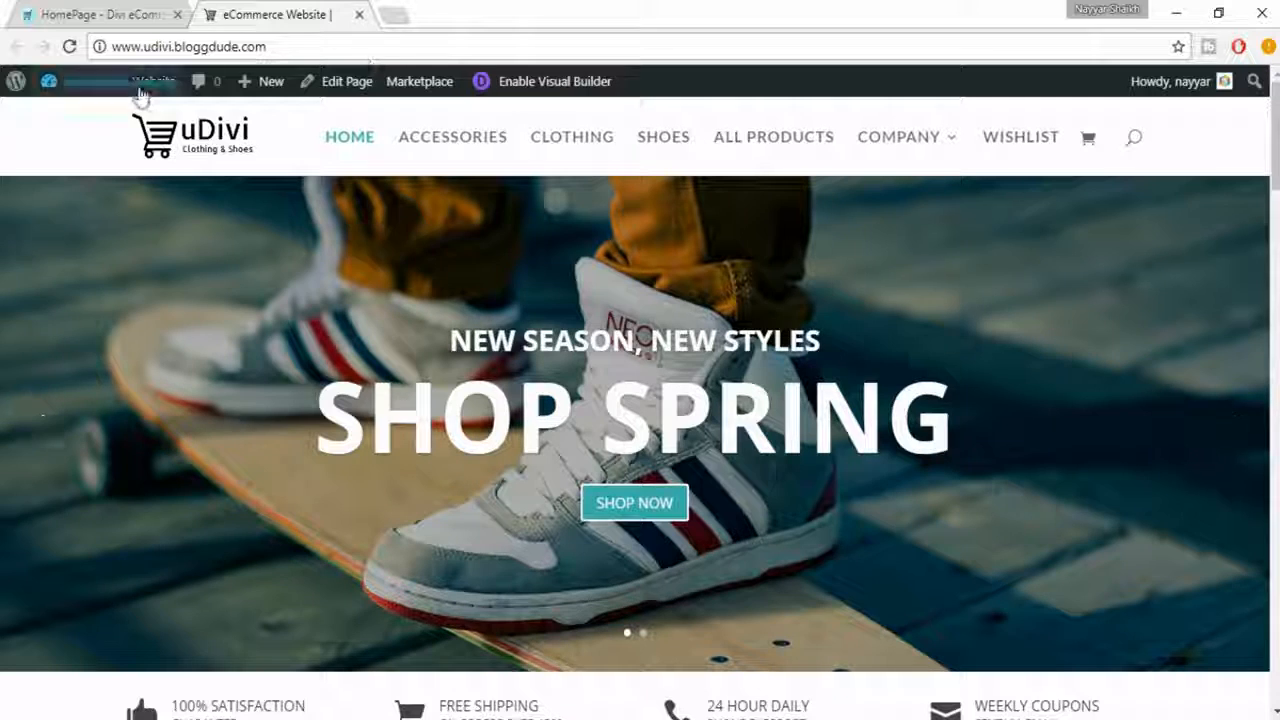
- Open the WordPress admin dashboard of the eCommerce website in a new browser tab and switch to it
{"action": "mouse_move", "coordinate": [141, 92]}
{"action": "right_click", "coordinate": [90, 118]}
{"action": "left_click", "coordinate": [104, 127]}
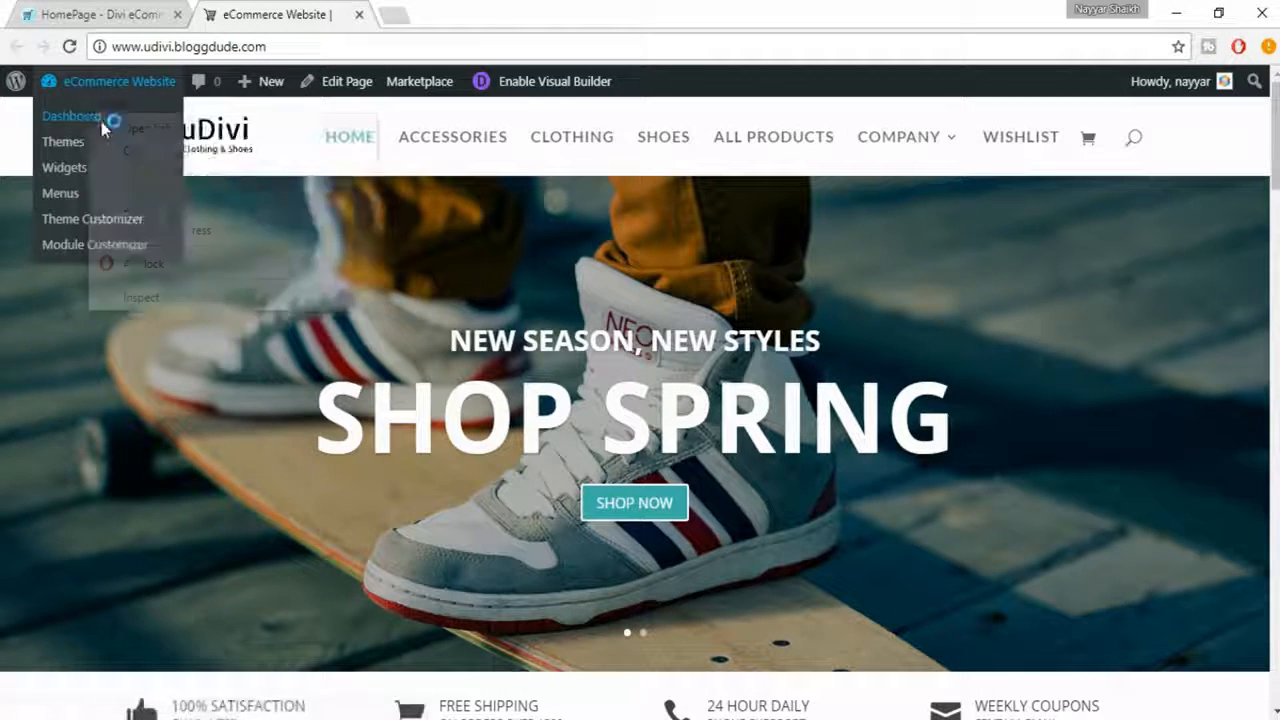
{"action": "left_click", "coordinate": [478, 18]}
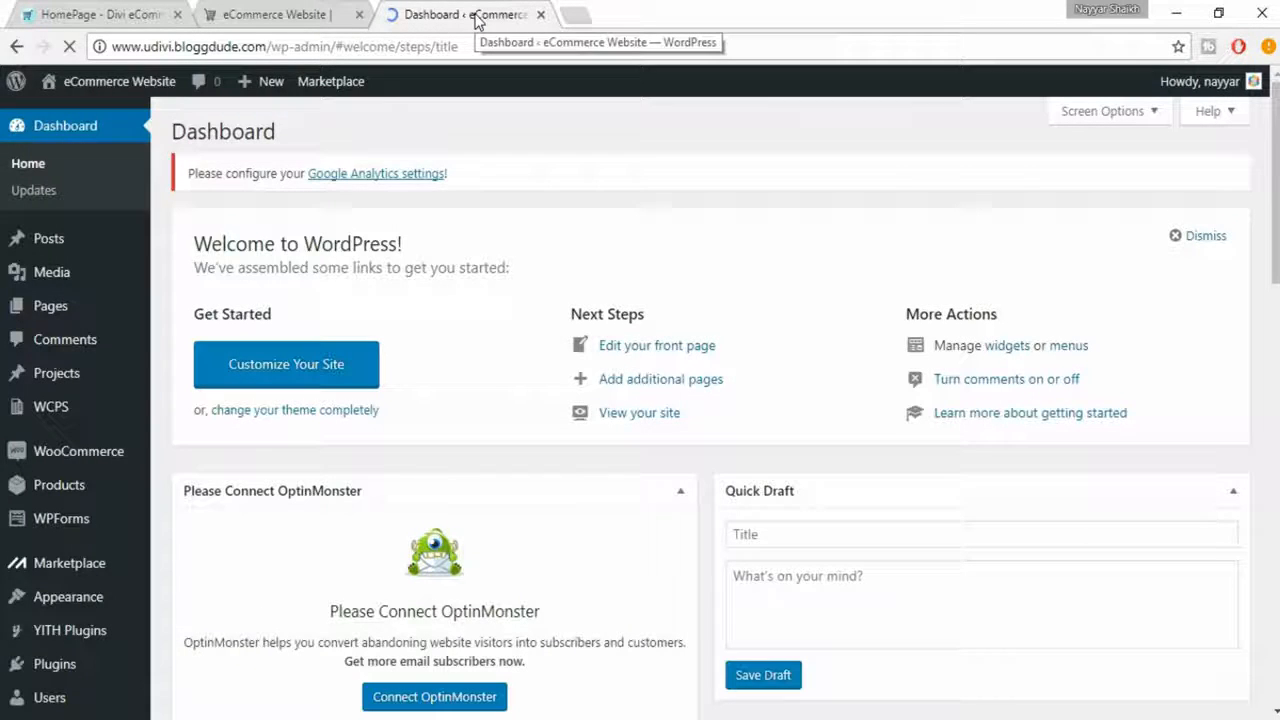
- Go to the page for adding new plugins and search for "yoast"
{"action": "scroll", "coordinate": [177, 408], "scroll_direction": "down", "scroll_amount": 3}
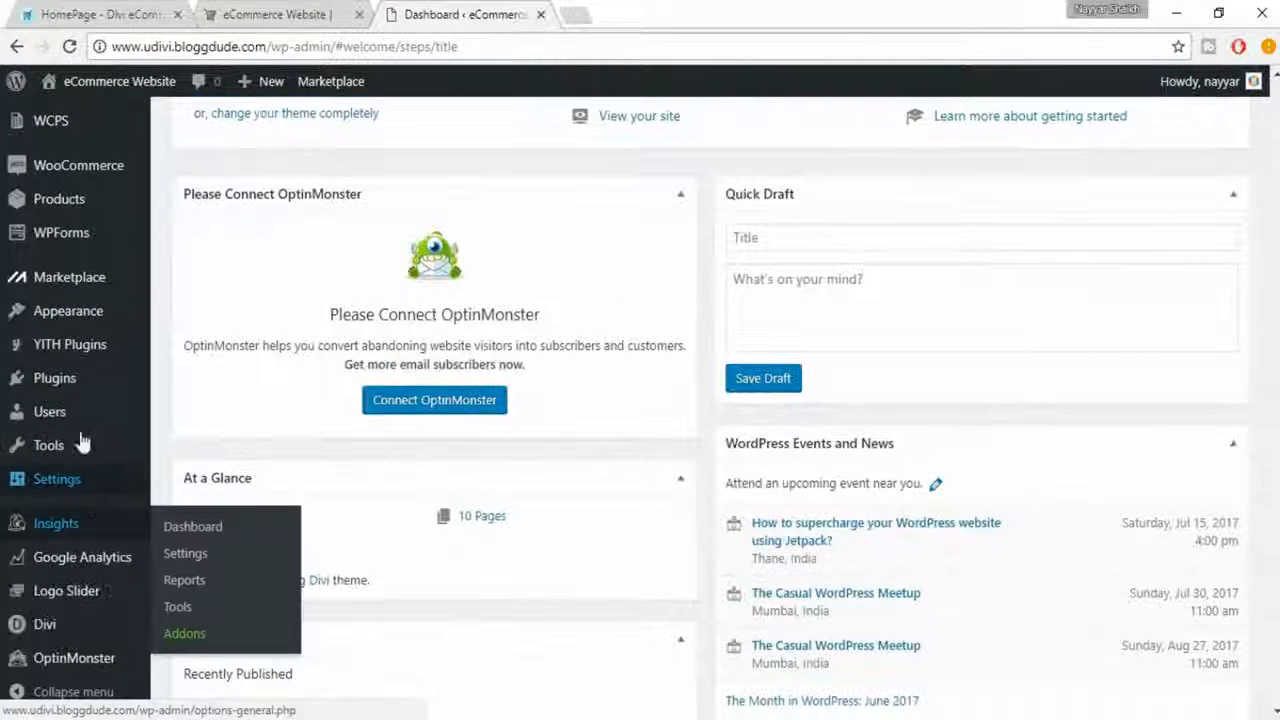
{"action": "mouse_move", "coordinate": [85, 380]}
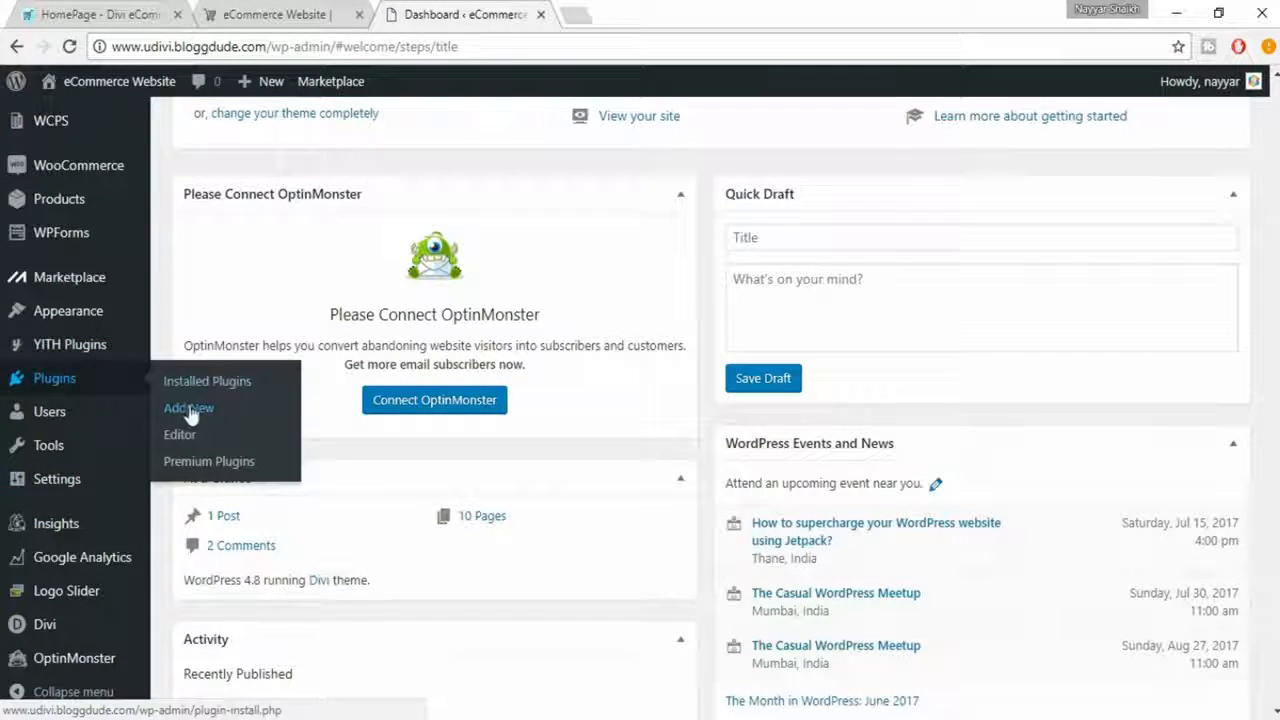
{"action": "left_click", "coordinate": [182, 407]}
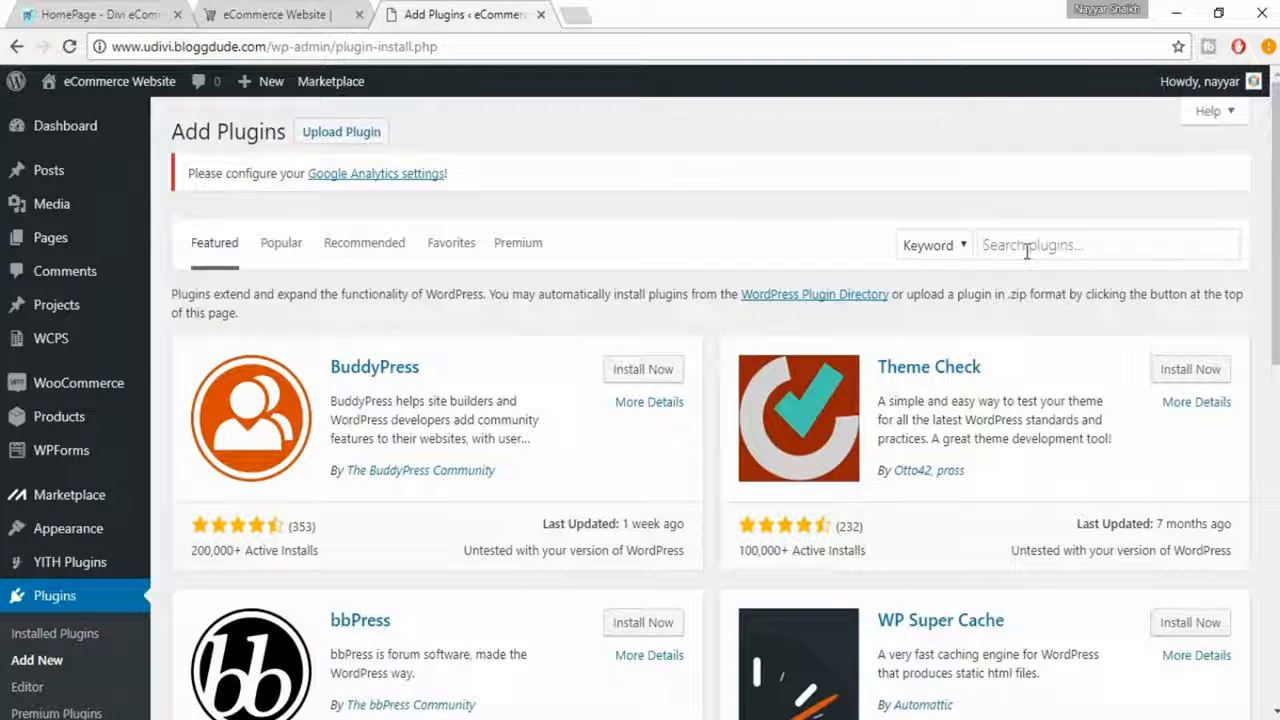
{"action": "left_click", "coordinate": [1027, 247]}
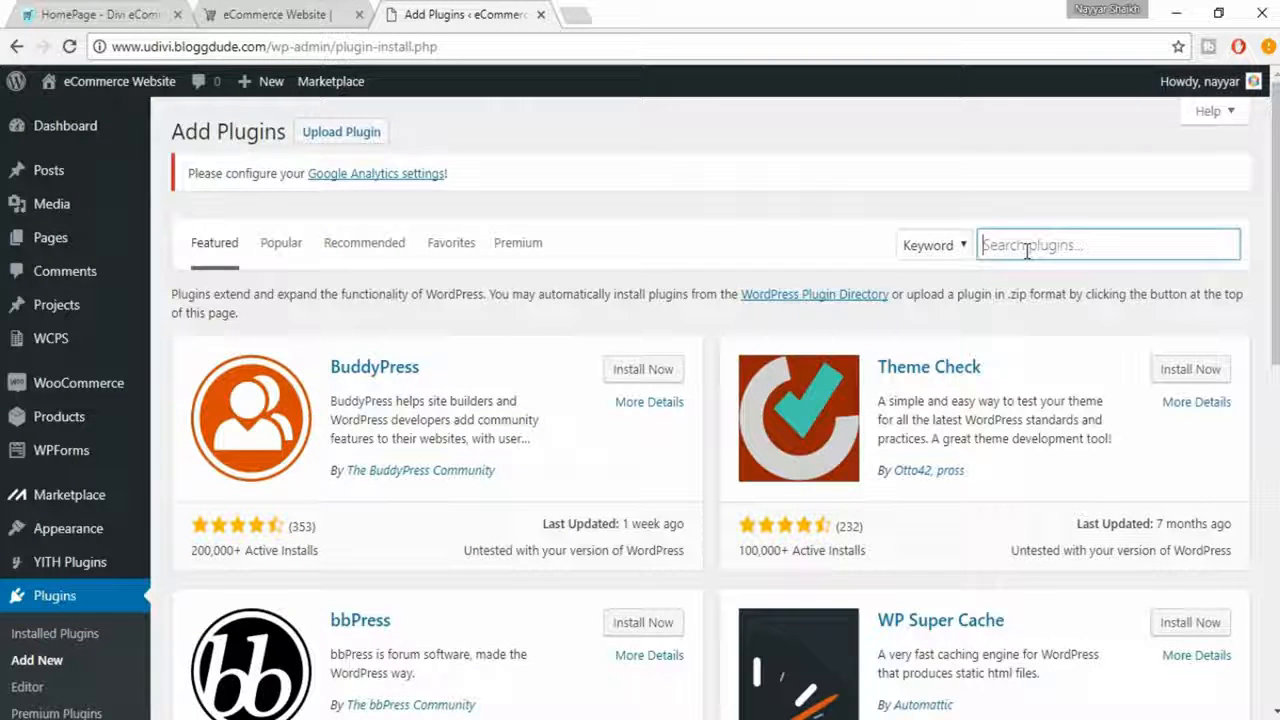
{"action": "type", "text": "yoast"}
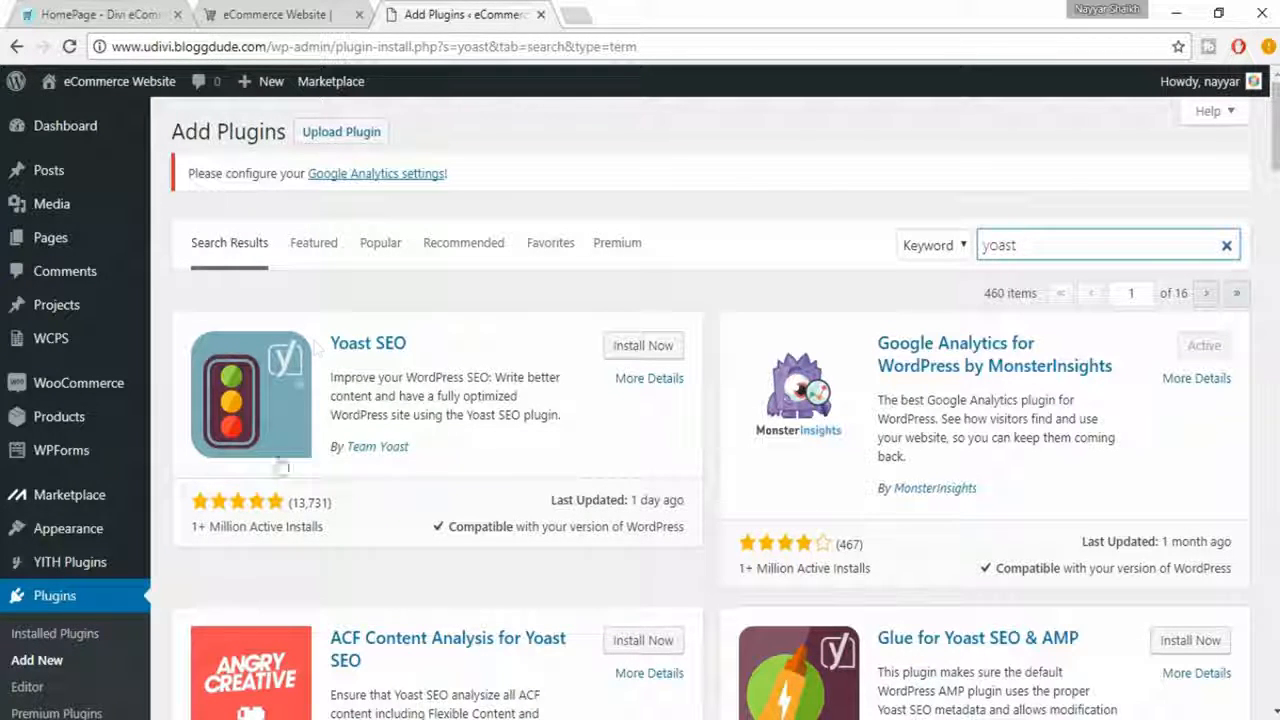
- Install the Yoast SEO plugin by Team Yoast and activate it
{"action": "left_click_drag", "start_coordinate": [192, 526], "coordinate": [335, 533]}
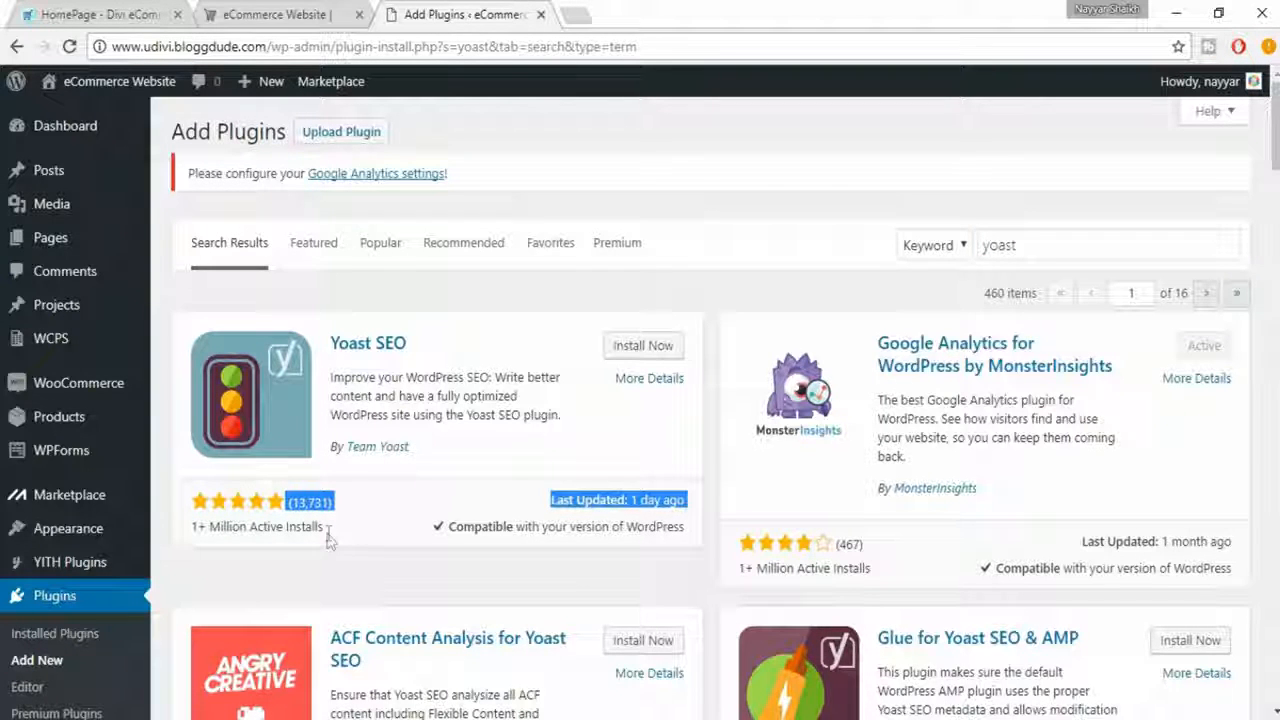
{"action": "left_click", "coordinate": [331, 541]}
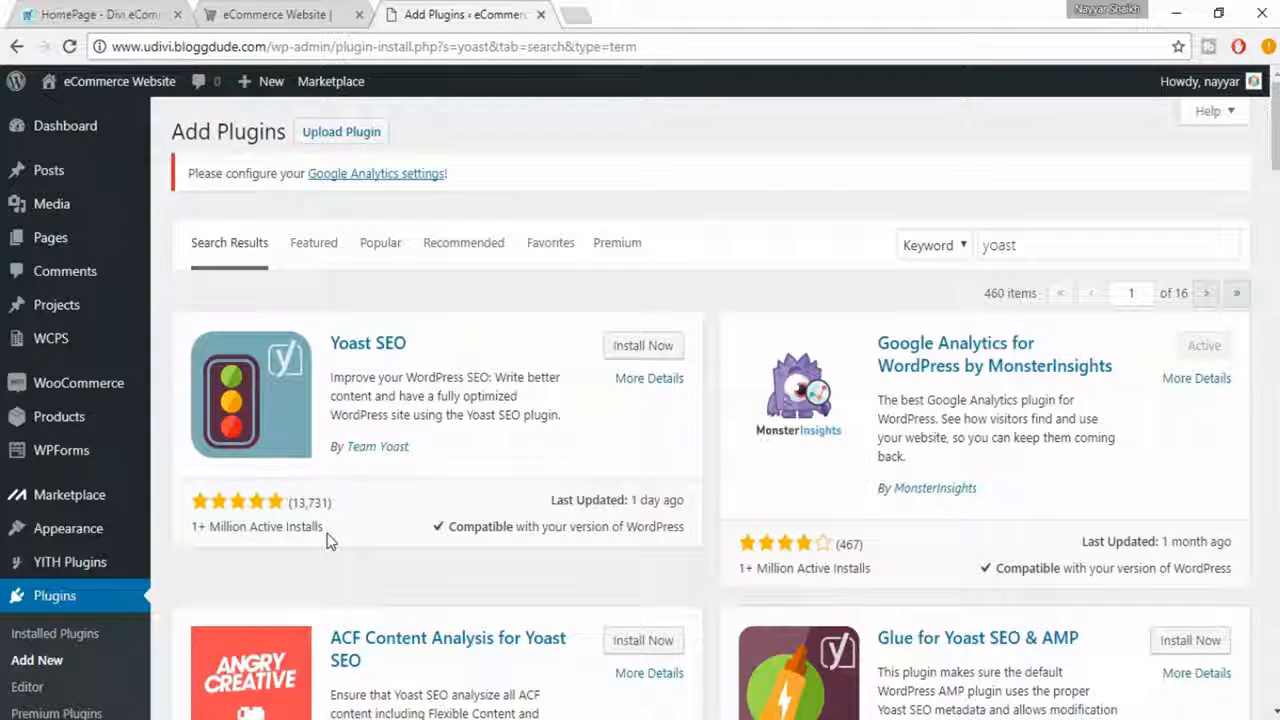
{"action": "left_click", "coordinate": [640, 350]}
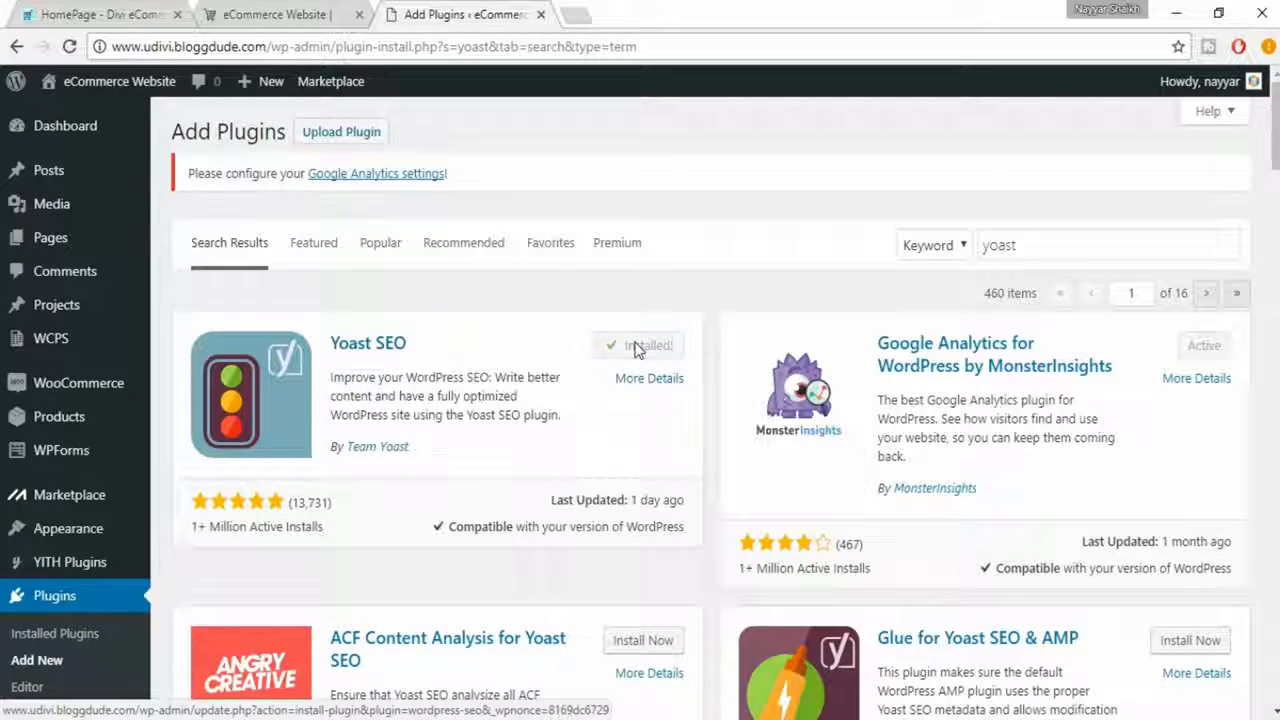
{"action": "left_click", "coordinate": [645, 355]}
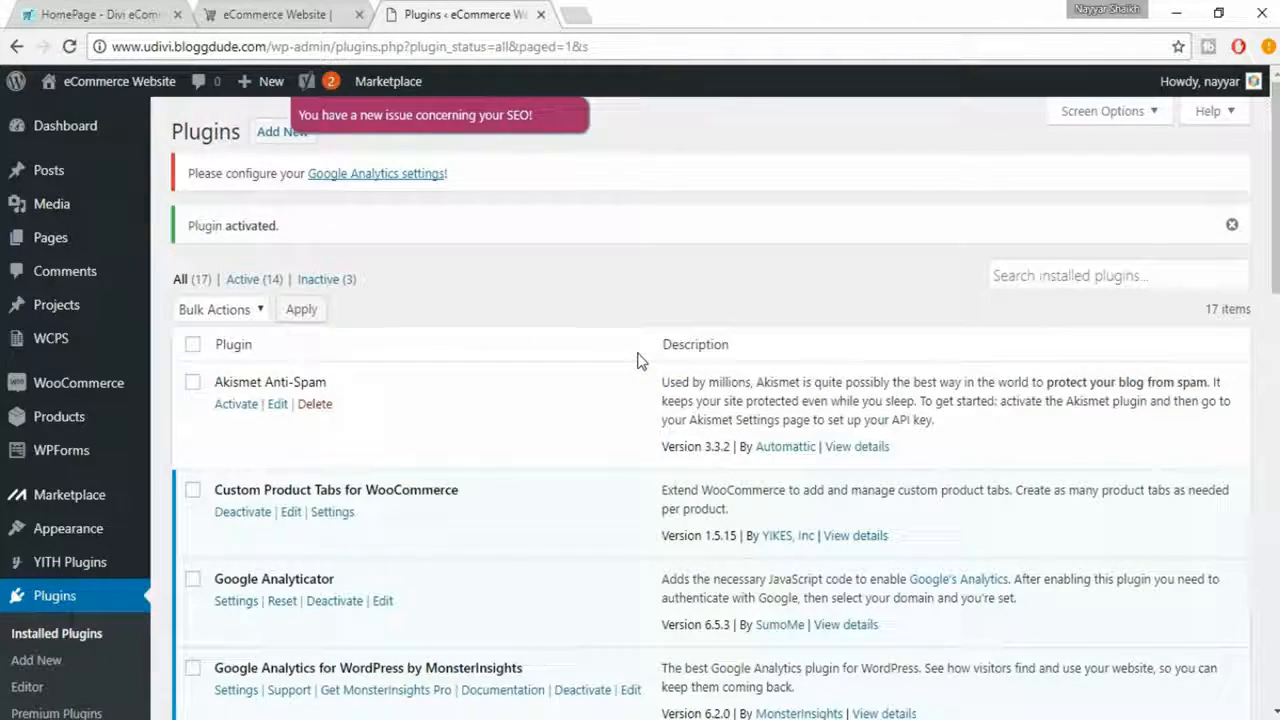
- Open the Yoast SEO dashboard and review its problems and notifications
{"action": "scroll", "coordinate": [600, 391], "scroll_direction": "down", "scroll_amount": 5}
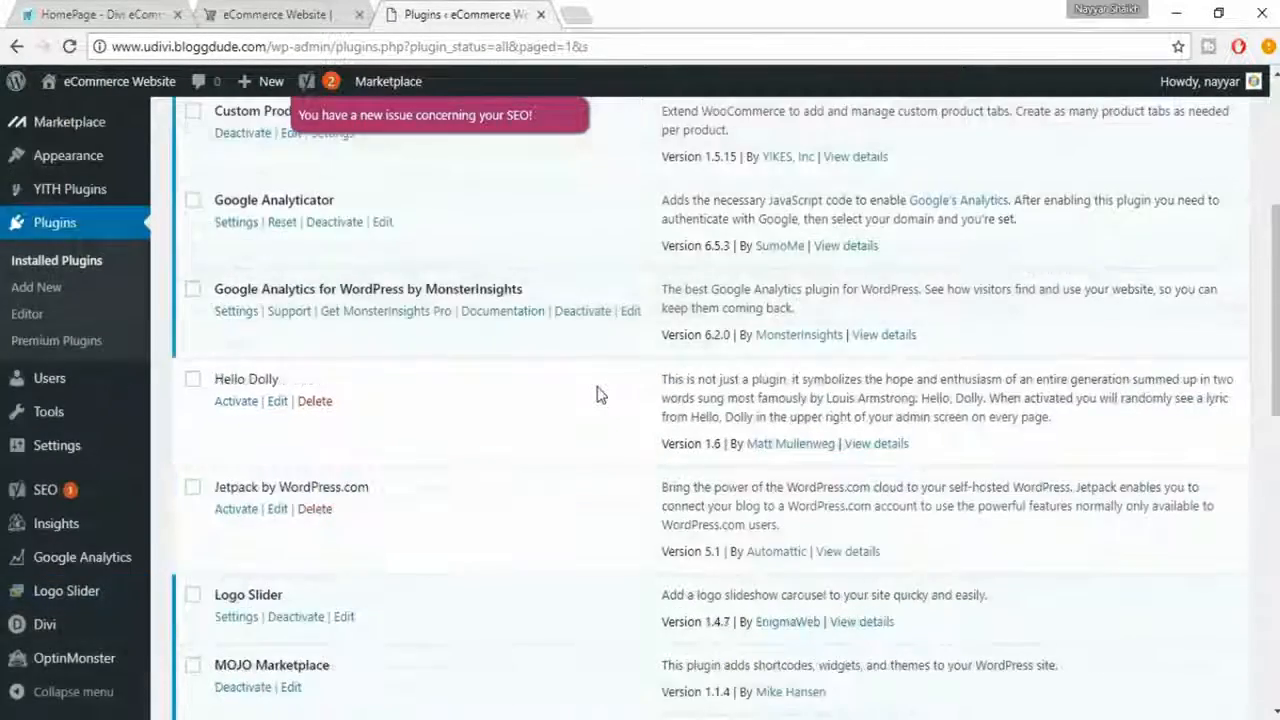
{"action": "mouse_move", "coordinate": [57, 537]}
{"action": "mouse_move", "coordinate": [80, 495]}
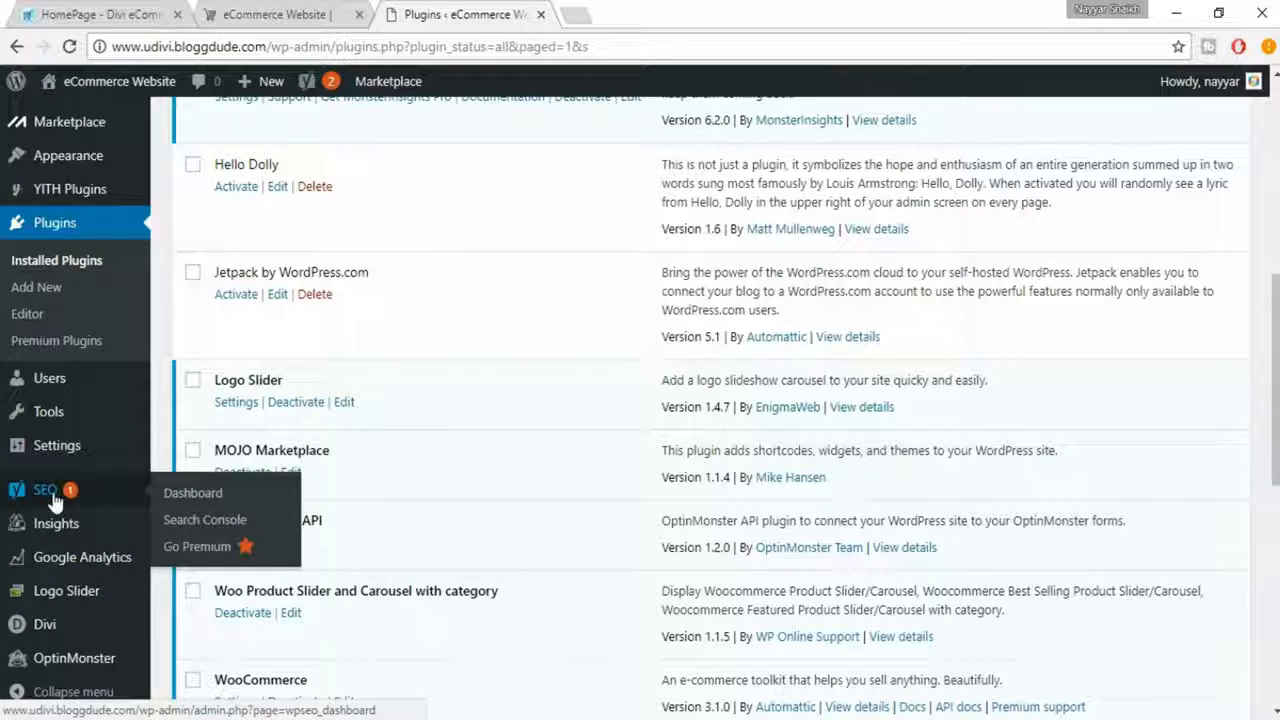
{"action": "left_click", "coordinate": [66, 494]}
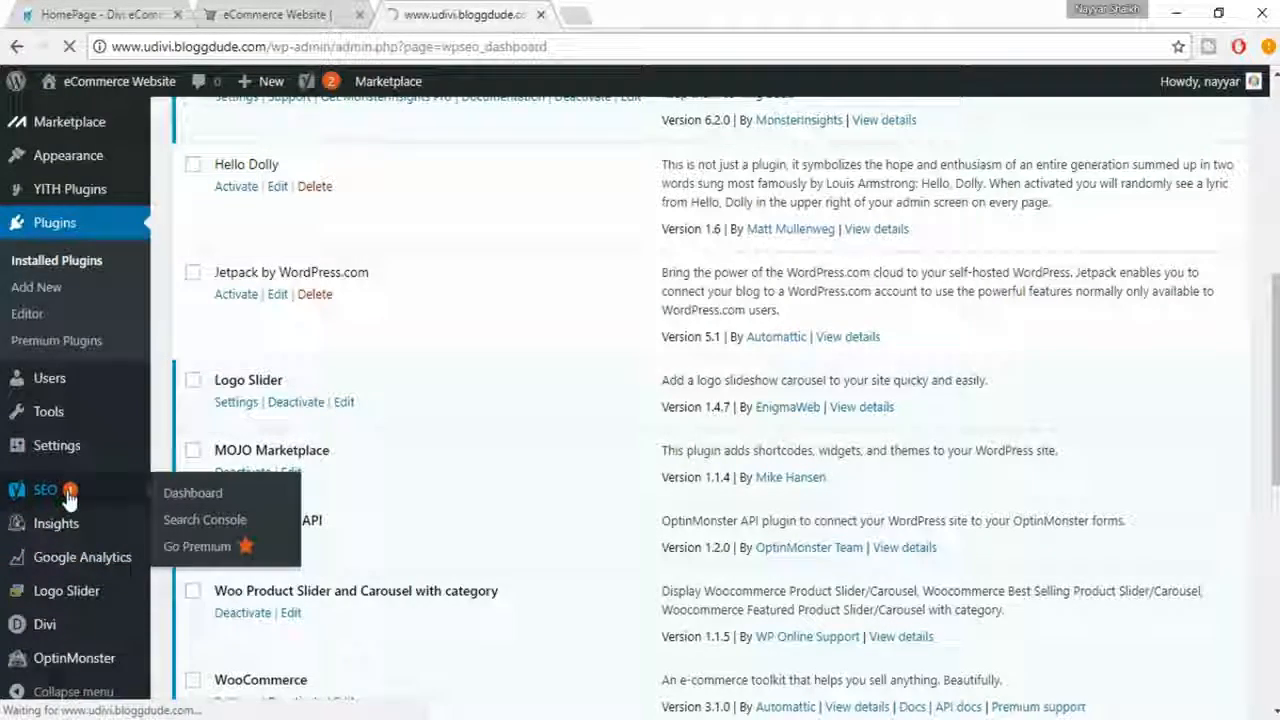
{"action": "scroll", "coordinate": [470, 370], "scroll_direction": "down", "scroll_amount": 1}
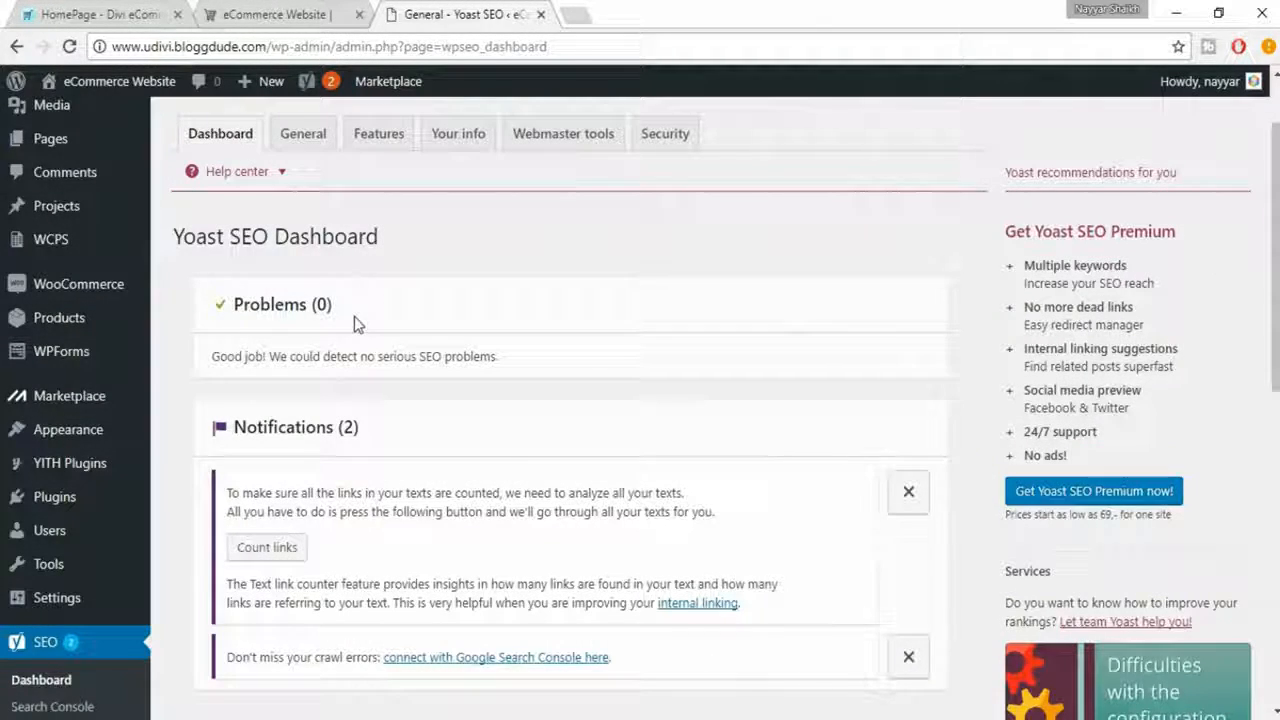
{"action": "scroll", "coordinate": [357, 323], "scroll_direction": "down", "scroll_amount": 1}
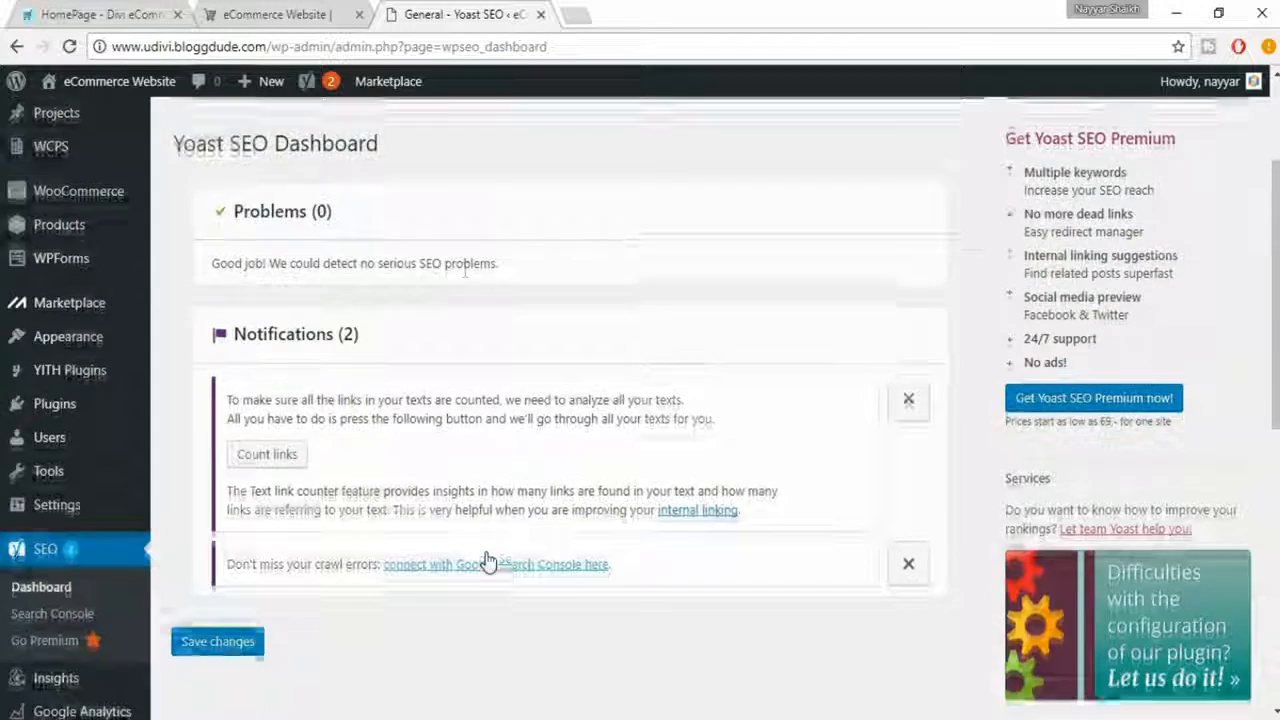
{"action": "scroll", "coordinate": [481, 565], "scroll_direction": "up", "scroll_amount": 2}
- Open the configuration wizard from Yoast SEO's general settings and start configuring Yoast SEO in a few steps
{"action": "left_click", "coordinate": [310, 252]}
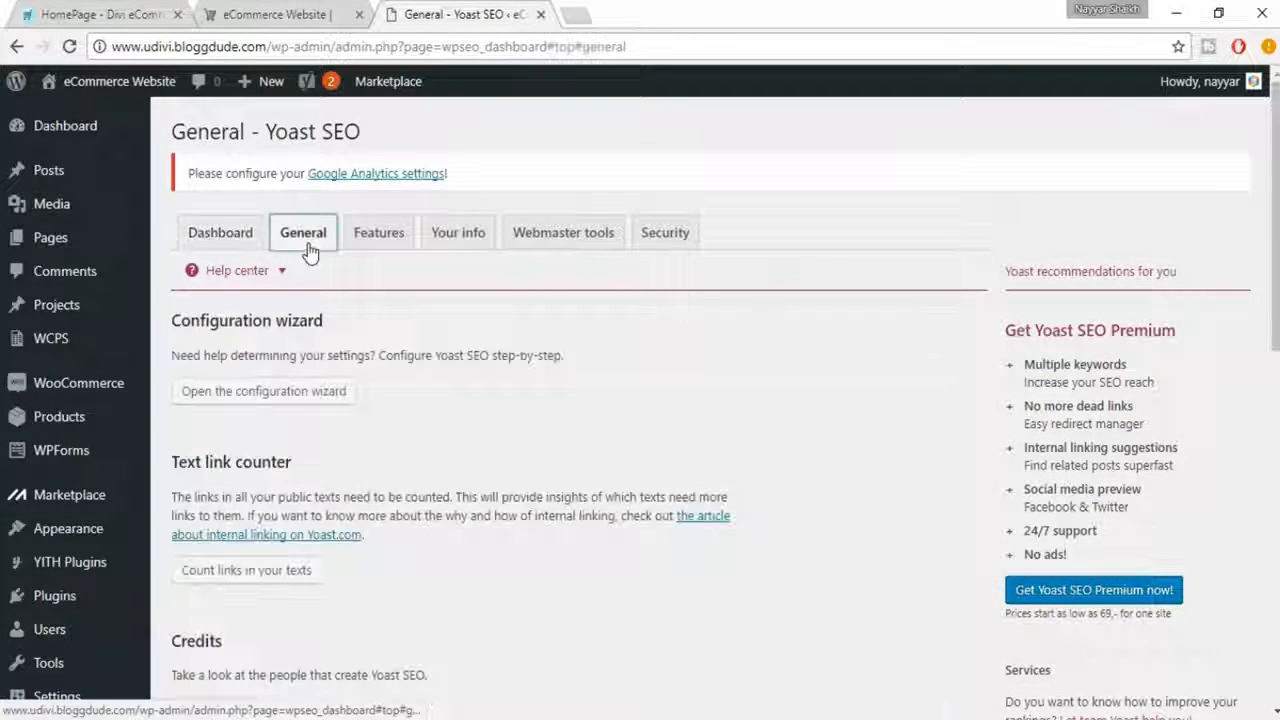
{"action": "left_click", "coordinate": [297, 398]}
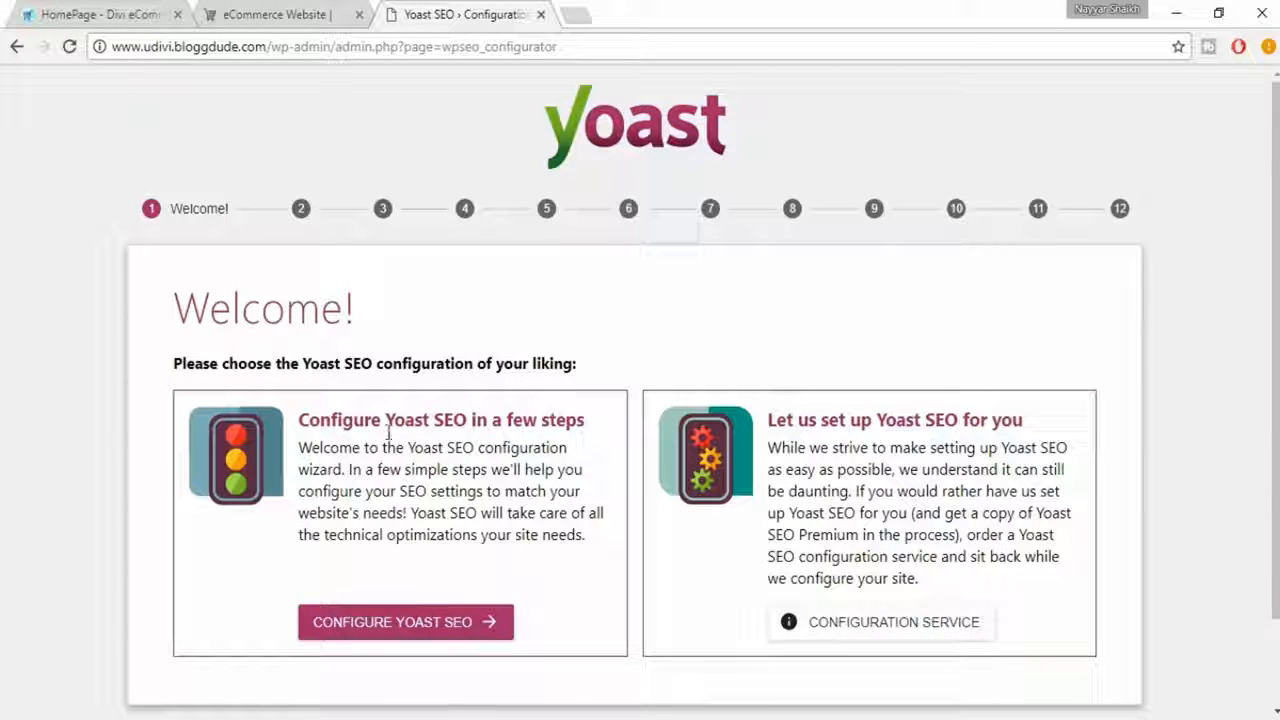
{"action": "left_click", "coordinate": [440, 628]}
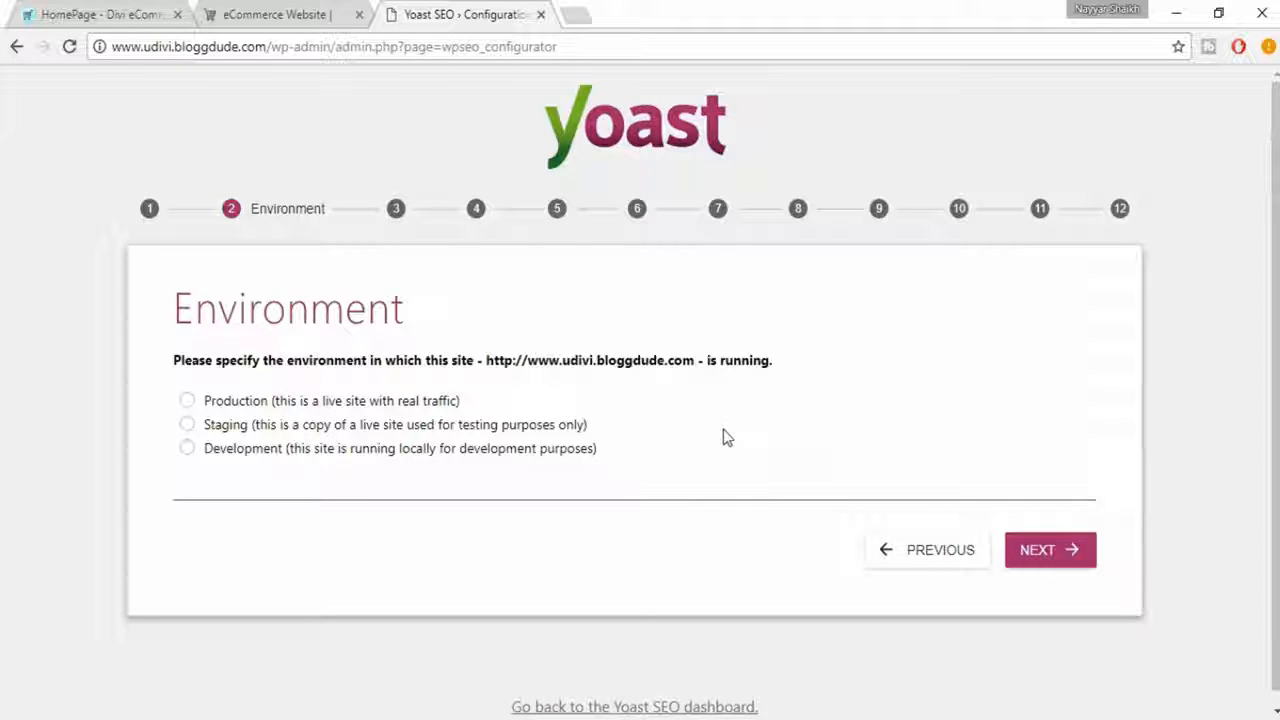
- Set the site's environment to Production and its site type to Webshop, continuing to the company or person question
{"action": "left_click", "coordinate": [392, 402]}
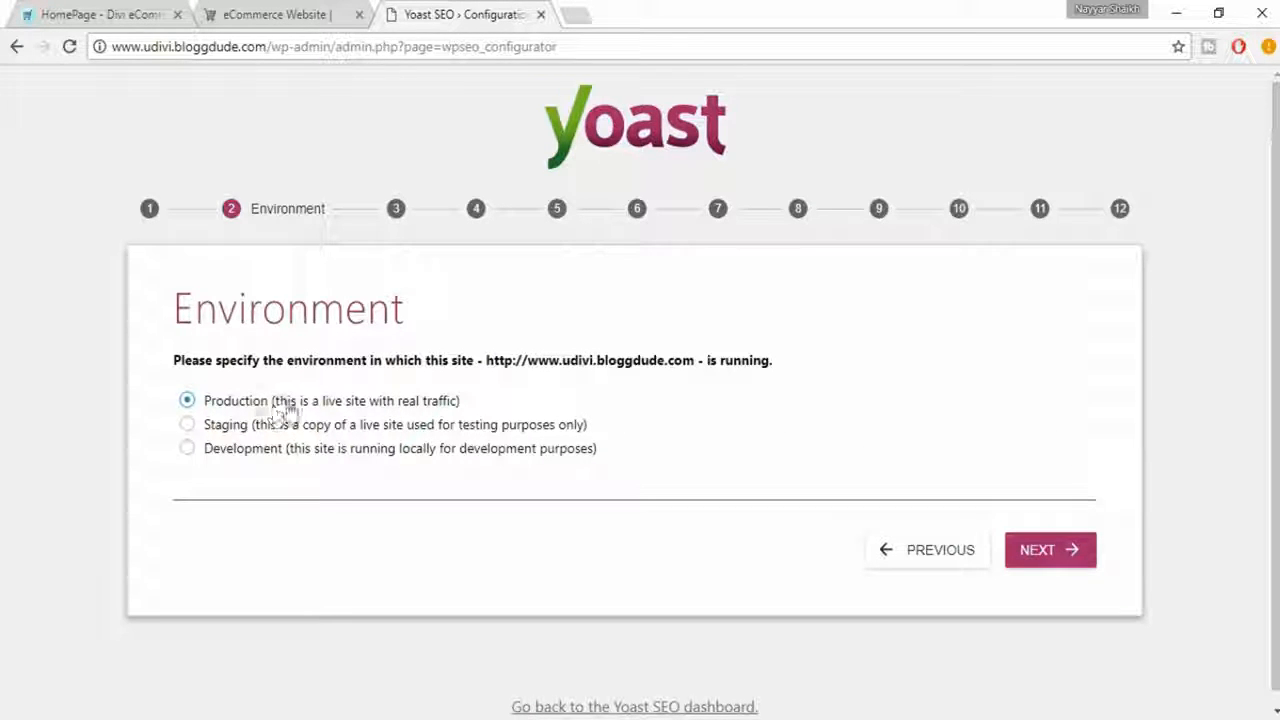
{"action": "left_click", "coordinate": [1051, 556]}
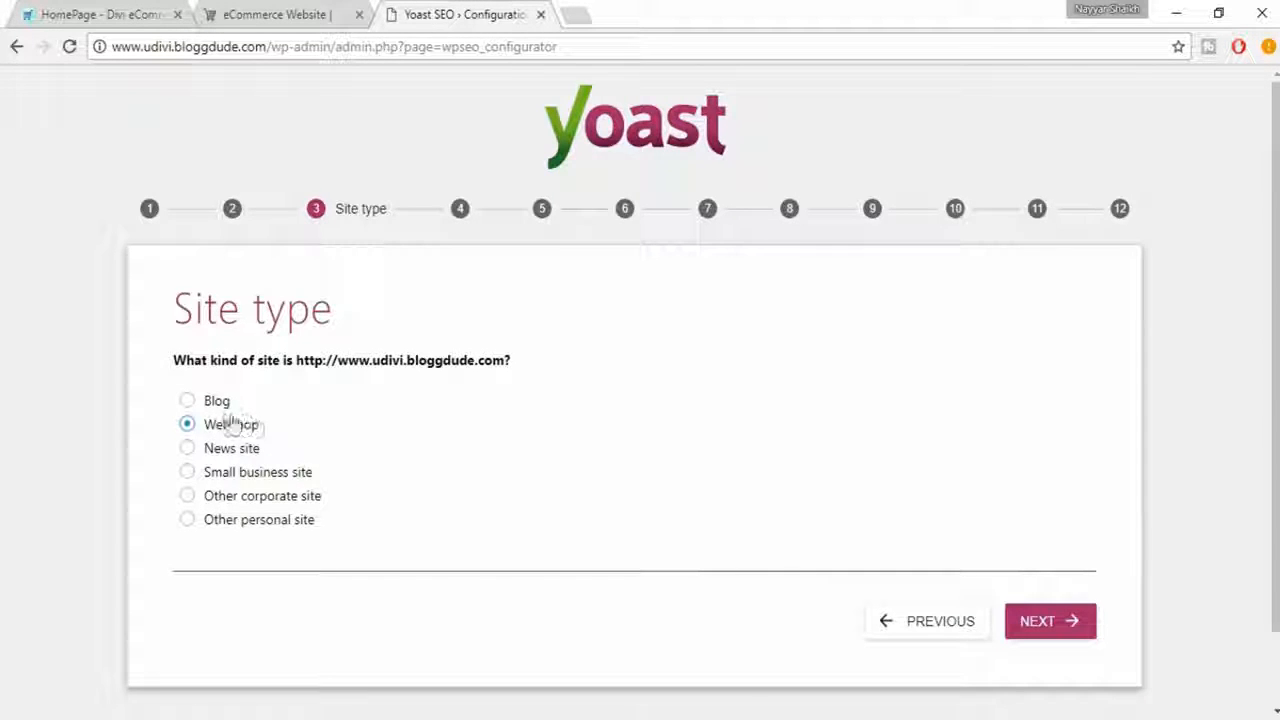
{"action": "left_click", "coordinate": [1055, 618]}
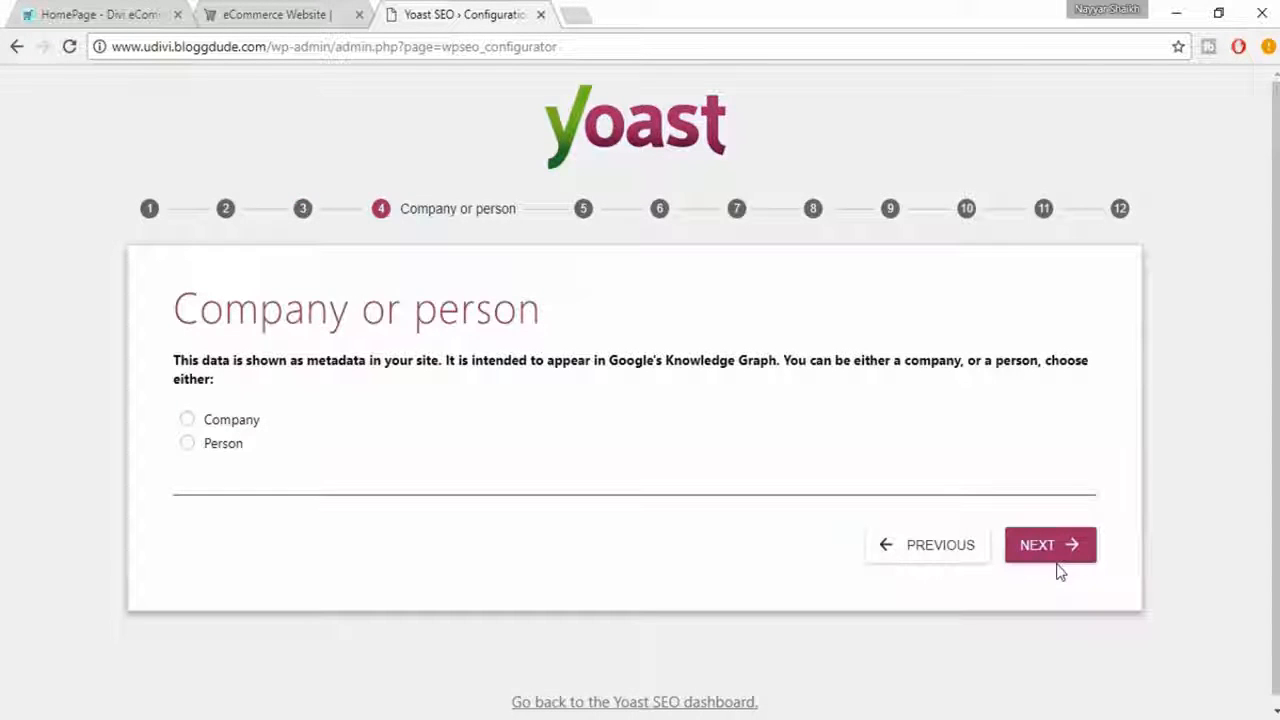
- Identify the site as a company and enter "BloggDude Inc." as the company name
{"action": "left_click", "coordinate": [221, 424]}
{"action": "scroll", "coordinate": [489, 471], "scroll_direction": "down", "scroll_amount": 1}
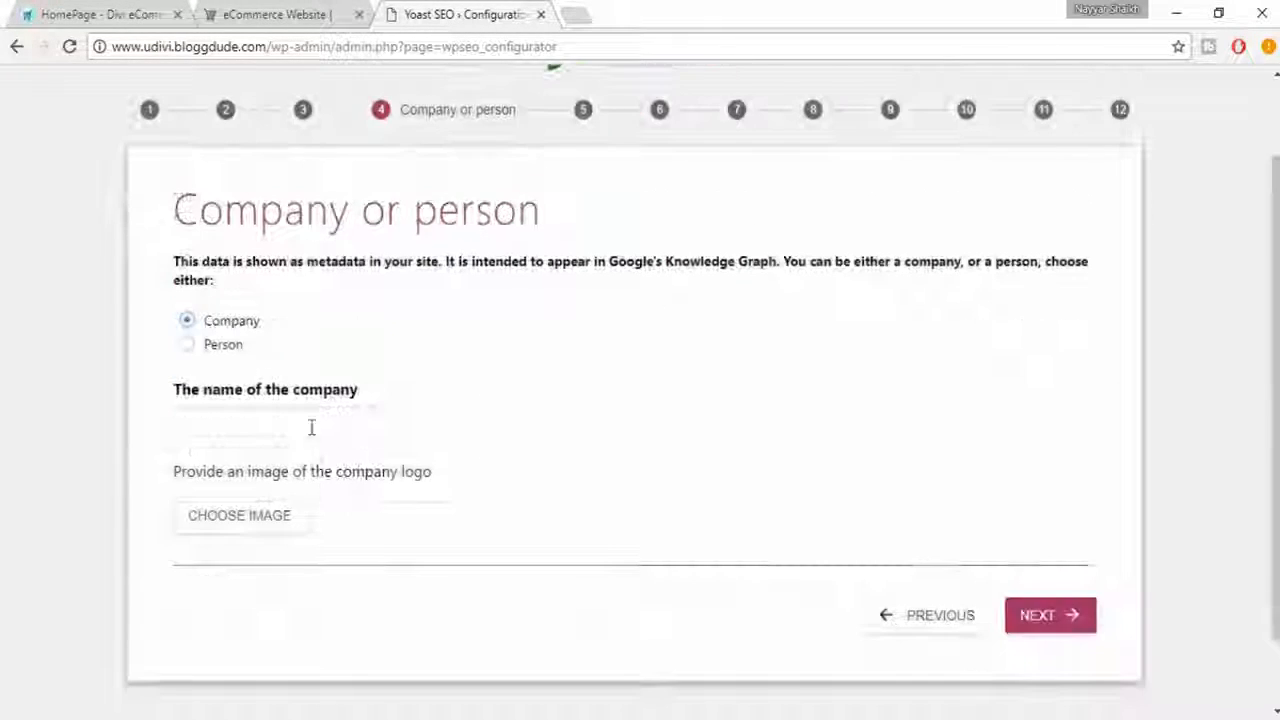
{"action": "left_click", "coordinate": [311, 427]}
{"action": "type", "text": "B"}
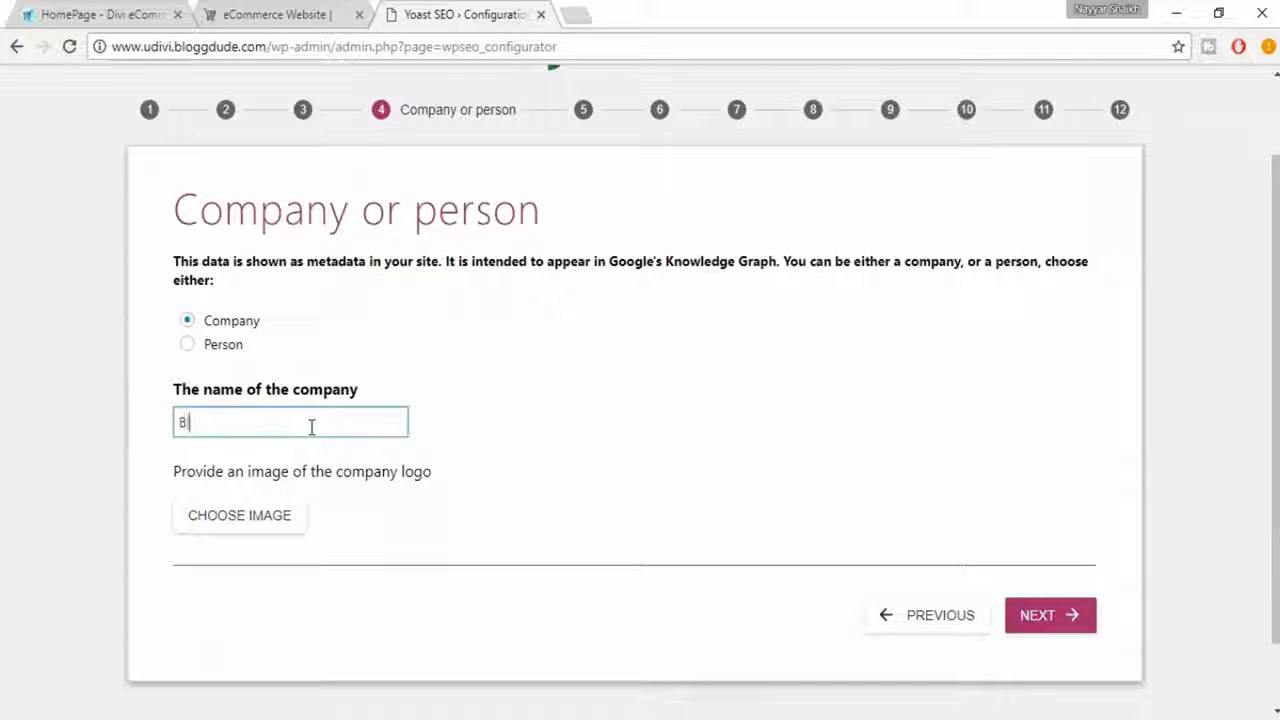
{"action": "type", "text": "loggDude "}
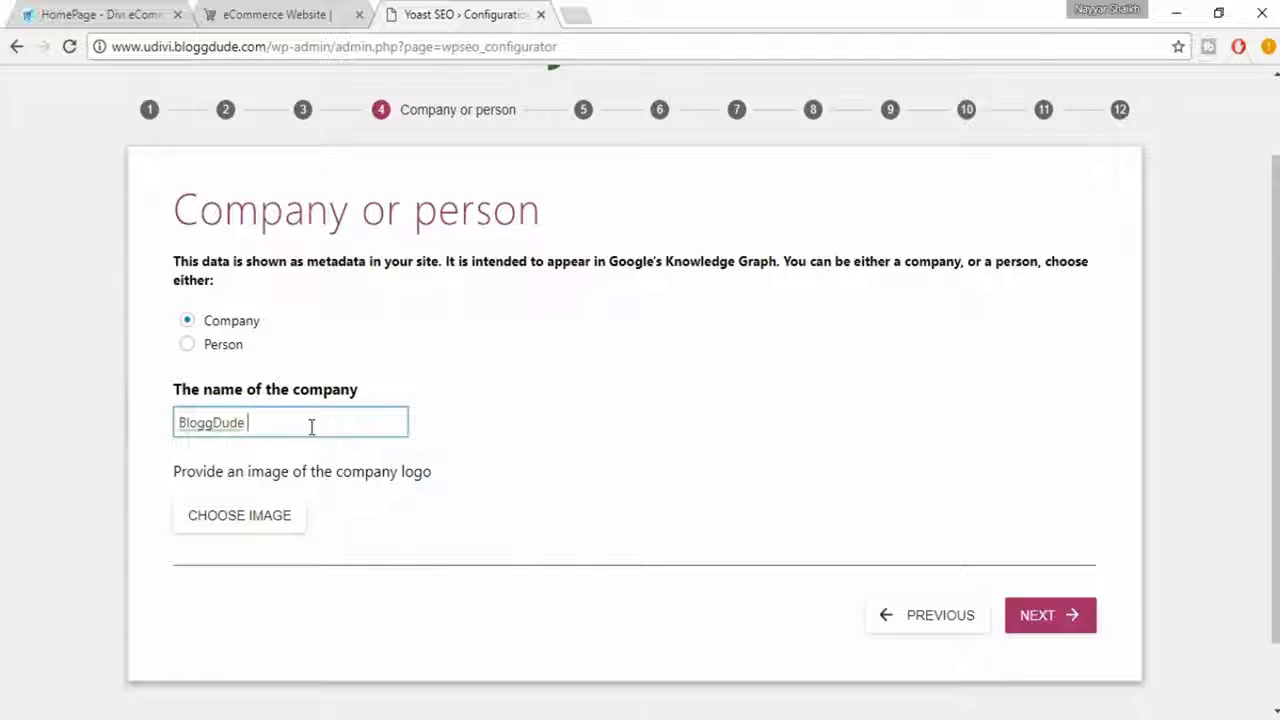
{"action": "type", "text": "Inc"}
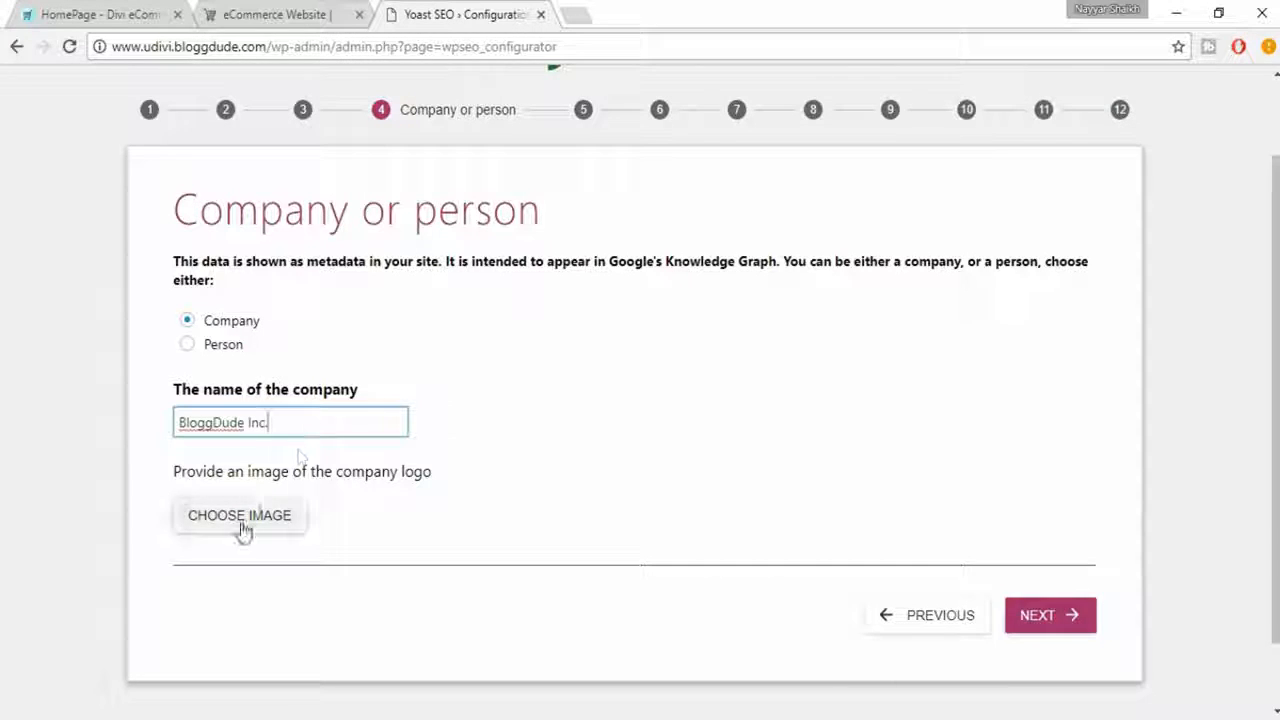
- Choose the uDivi Clothing & Shoes logo from the media library as the company logo and continue to the social profiles
{"action": "left_click", "coordinate": [270, 527]}
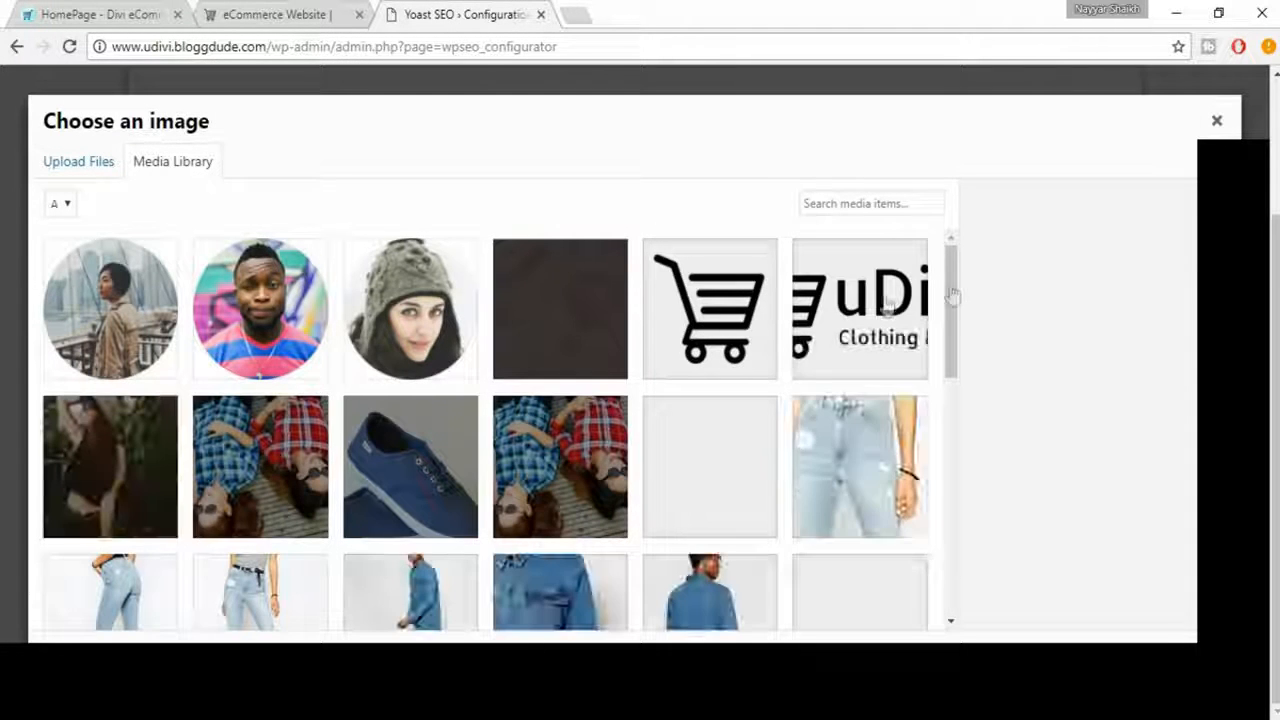
{"action": "left_click", "coordinate": [885, 330]}
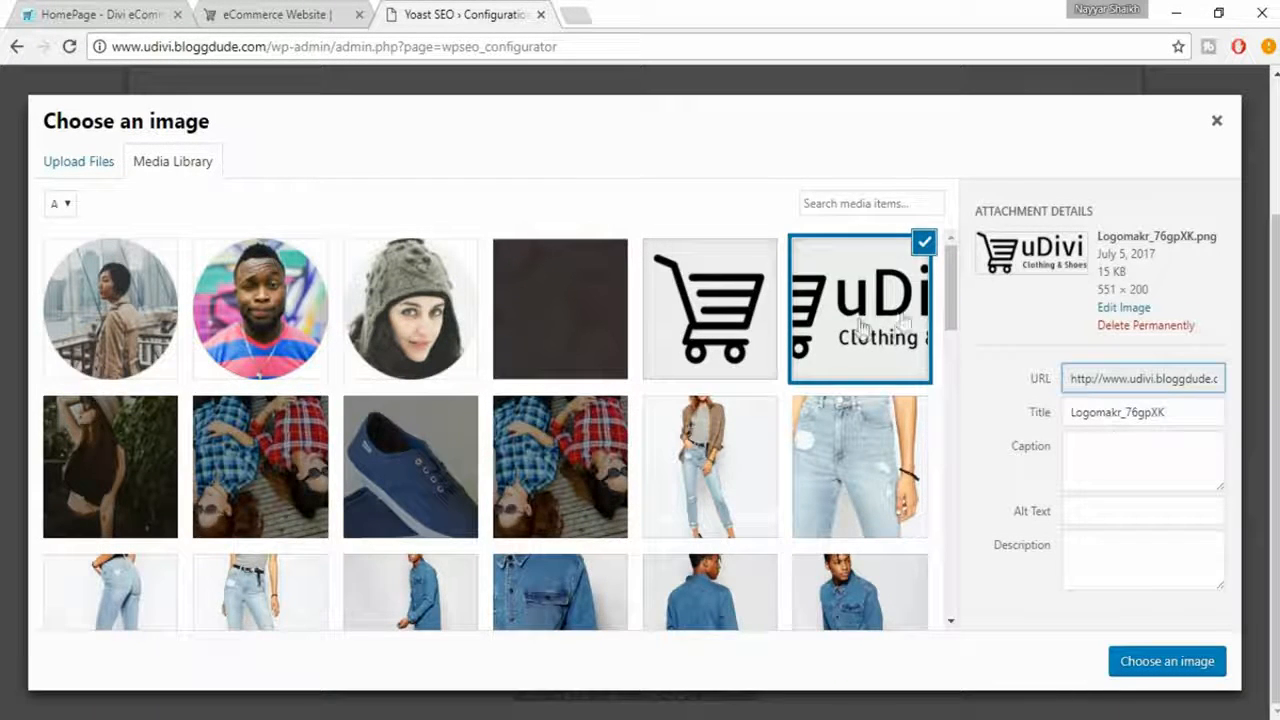
{"action": "left_click", "coordinate": [1144, 663]}
{"action": "scroll", "coordinate": [1050, 545], "scroll_direction": "down", "scroll_amount": 2}
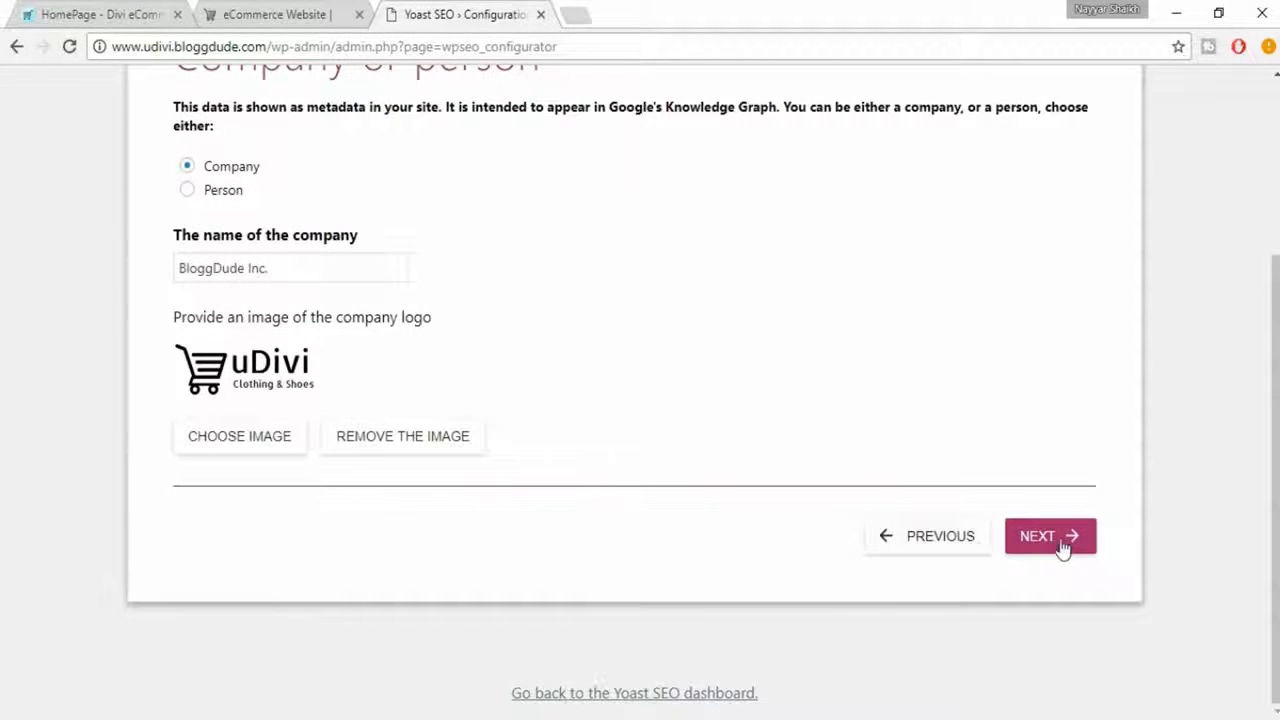
{"action": "left_click", "coordinate": [1061, 541]}
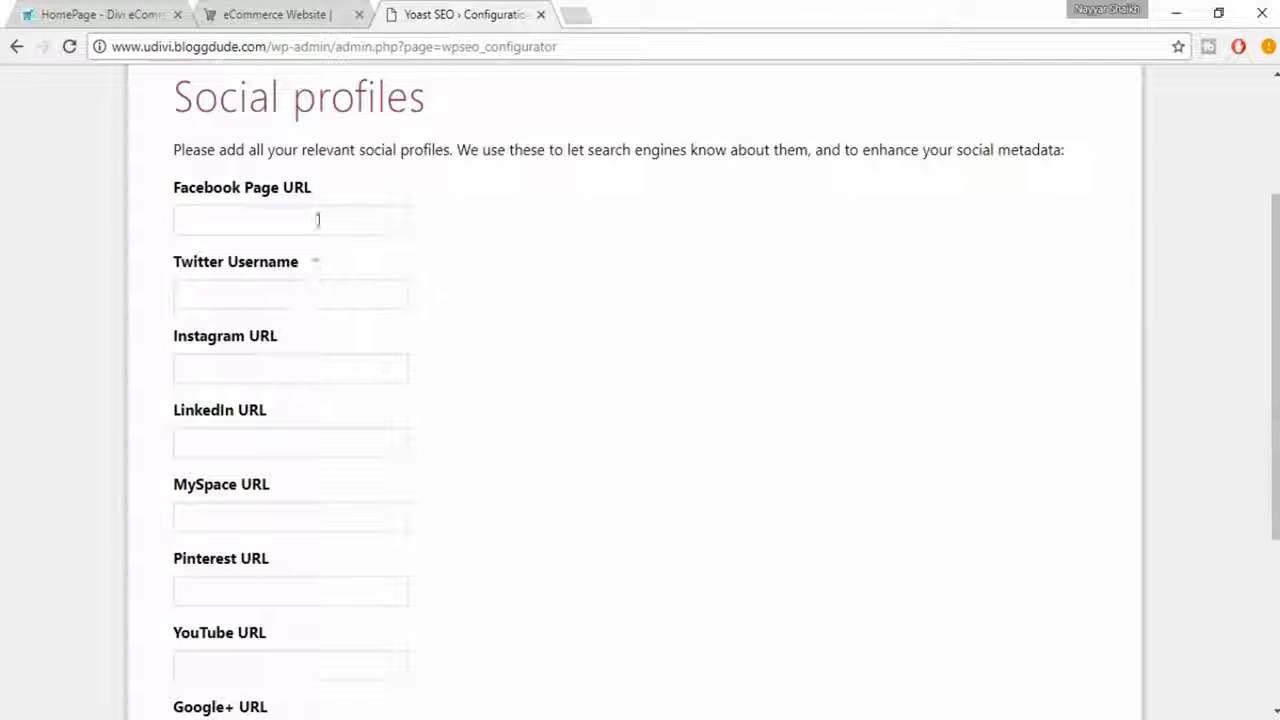
- Review the social profile fields in the wizard, from Facebook Page URL through Google+ URL
{"action": "left_click", "coordinate": [318, 220]}
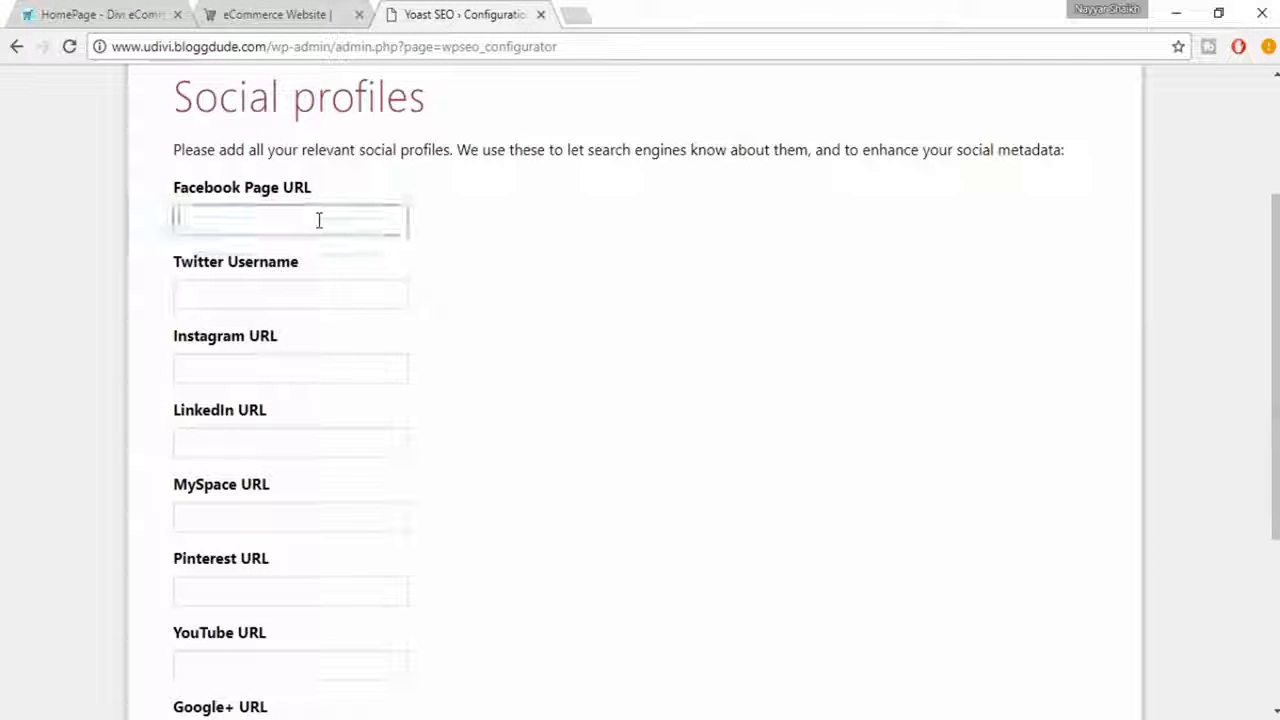
{"action": "scroll", "coordinate": [380, 330], "scroll_direction": "down", "scroll_amount": 1}
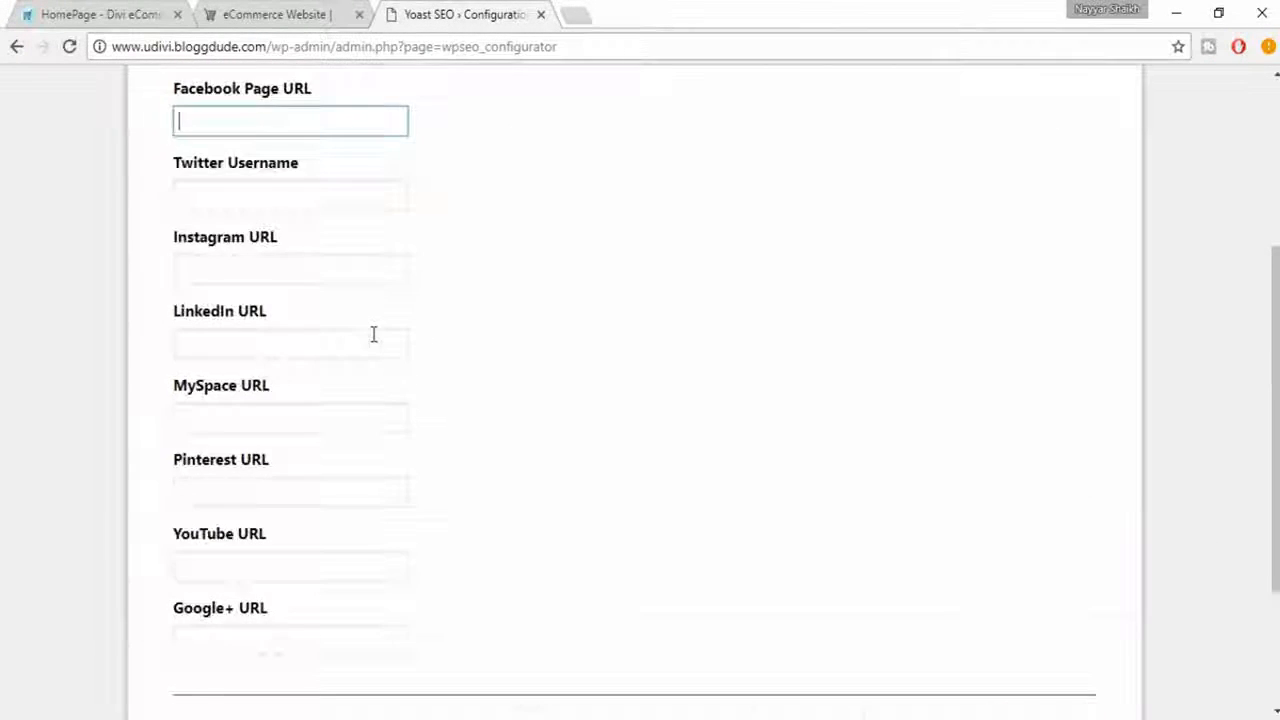
{"action": "scroll", "coordinate": [373, 334], "scroll_direction": "down", "scroll_amount": 2}
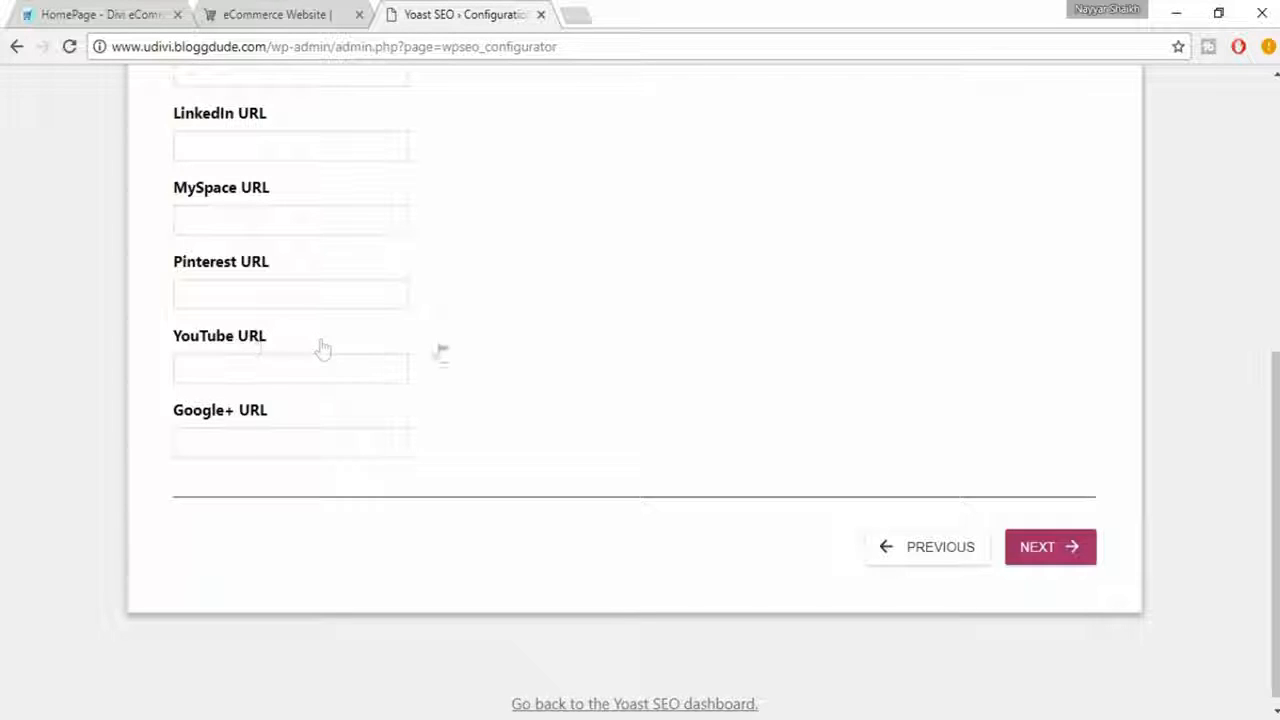
{"action": "scroll", "coordinate": [571, 363], "scroll_direction": "up", "scroll_amount": 4}
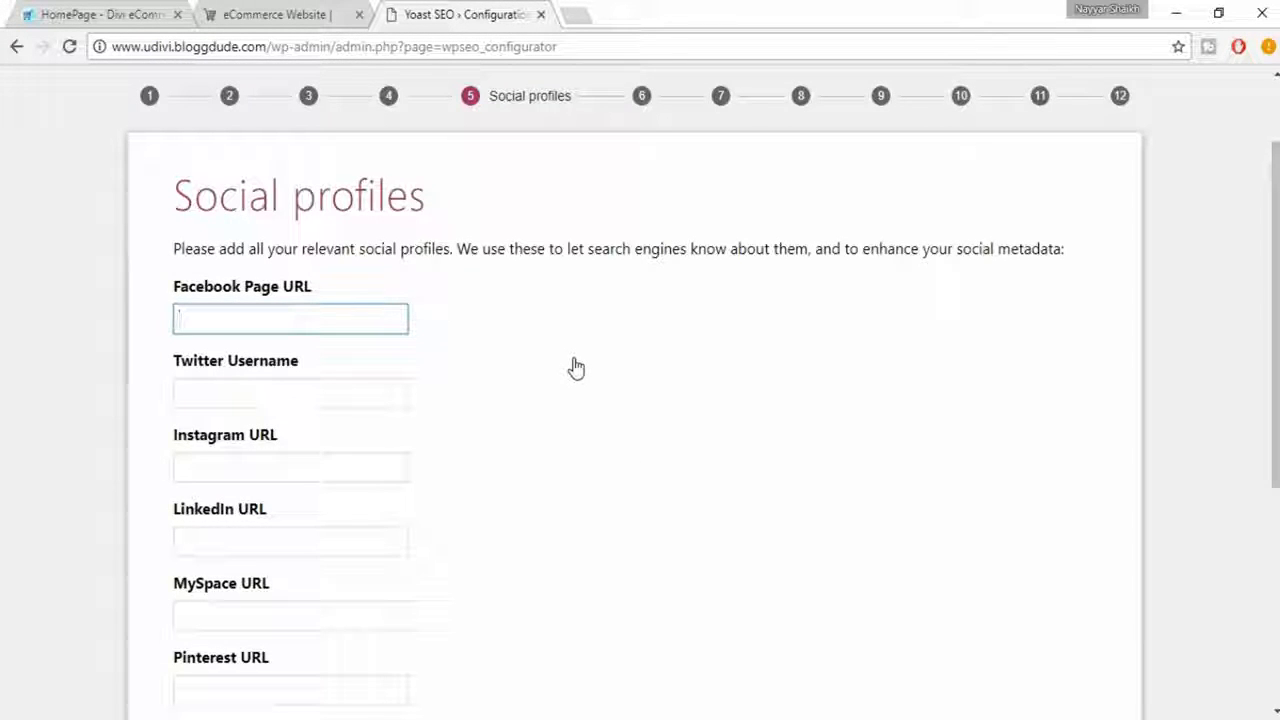
{"action": "scroll", "coordinate": [494, 286], "scroll_direction": "up", "scroll_amount": 1}
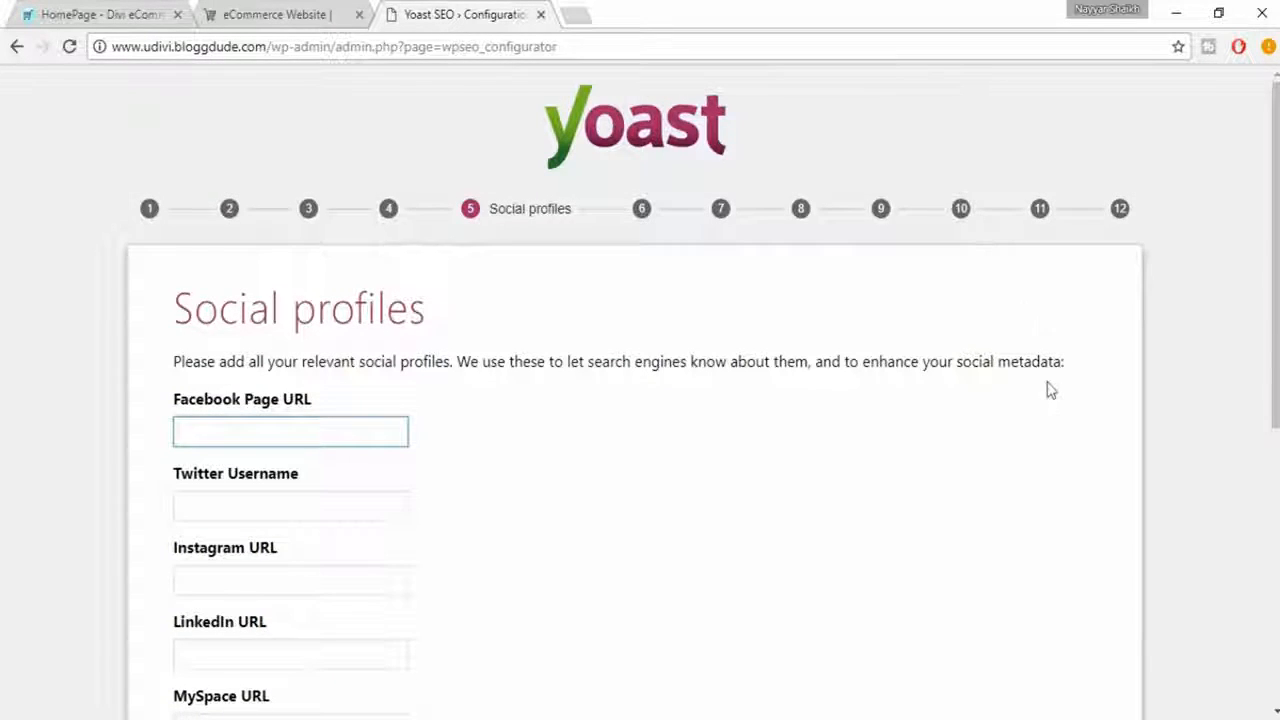
- Leave all social profile fields blank and continue to the post type visibility settings
{"action": "scroll", "coordinate": [1050, 390], "scroll_direction": "down", "scroll_amount": 1}
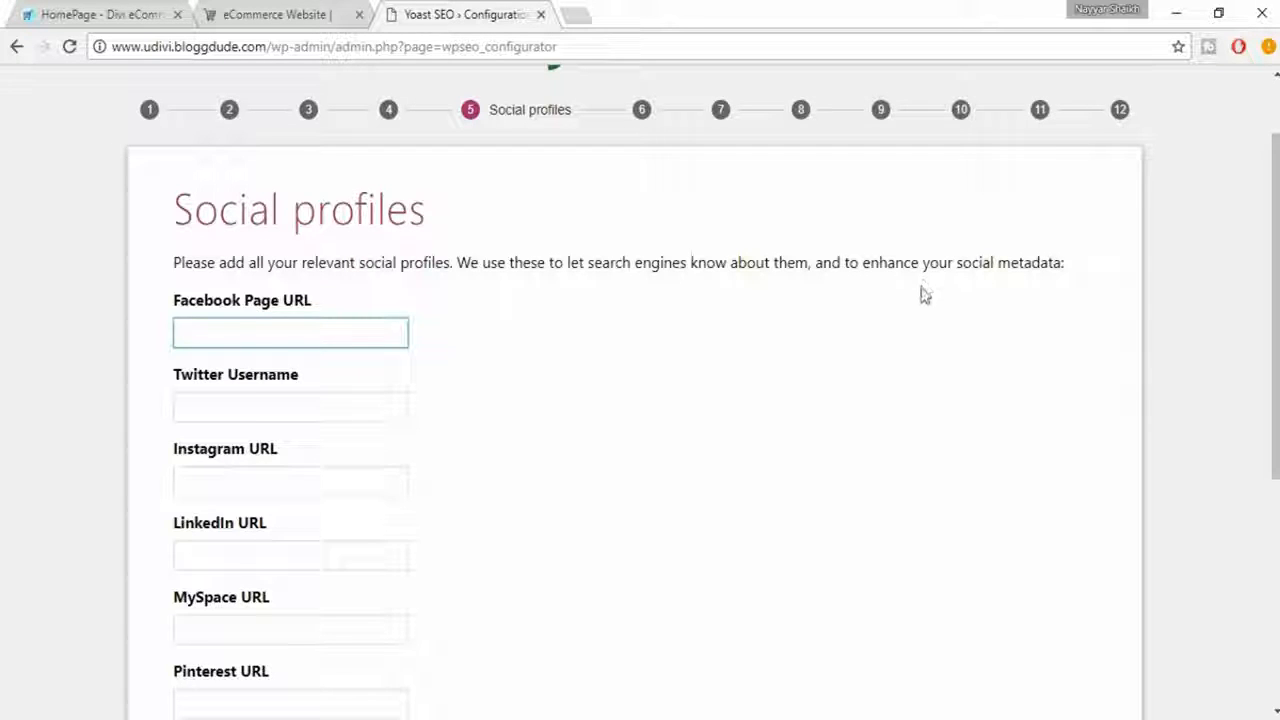
{"action": "scroll", "coordinate": [922, 294], "scroll_direction": "up", "scroll_amount": 1}
{"action": "scroll", "coordinate": [925, 296], "scroll_direction": "down", "scroll_amount": 1}
{"action": "scroll", "coordinate": [315, 425], "scroll_direction": "down", "scroll_amount": 4}
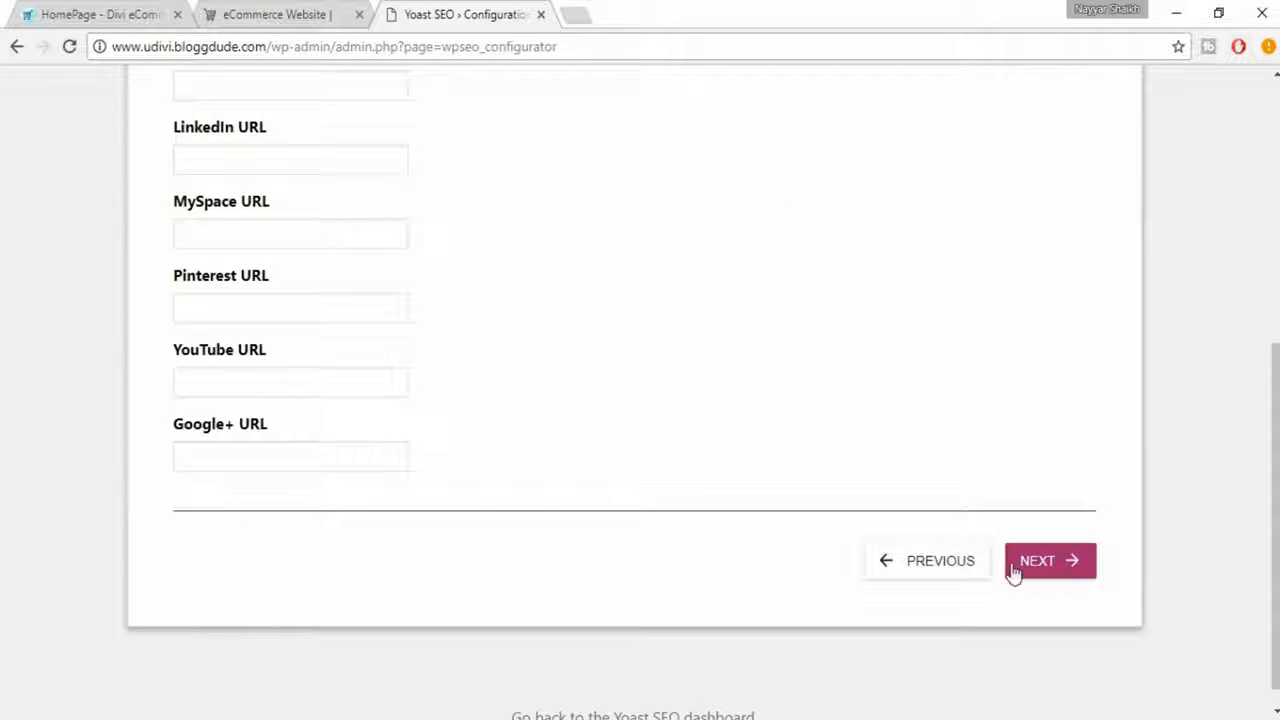
{"action": "left_click", "coordinate": [1048, 568]}
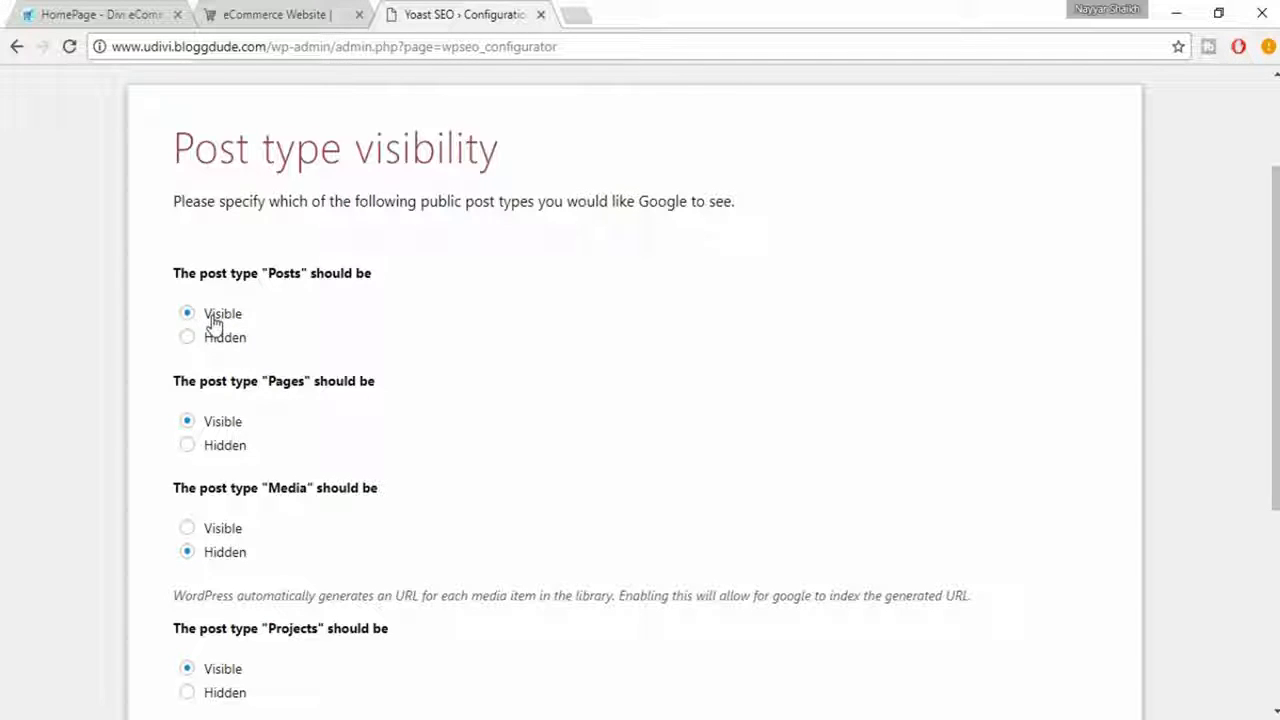
- Keep Media hidden and the other post types visible, keep multiple authors set to Yes, and continue to Google Search Console
{"action": "scroll", "coordinate": [277, 320], "scroll_direction": "down", "scroll_amount": 1}
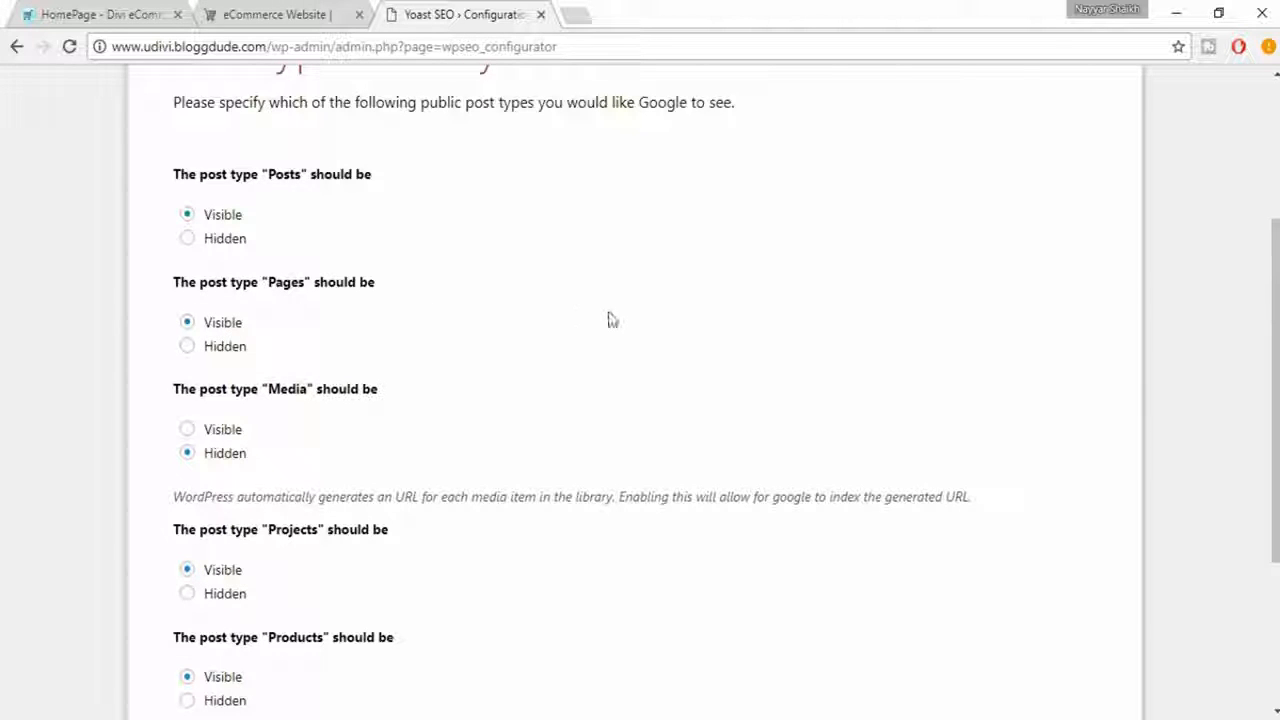
{"action": "scroll", "coordinate": [612, 319], "scroll_direction": "down", "scroll_amount": 1}
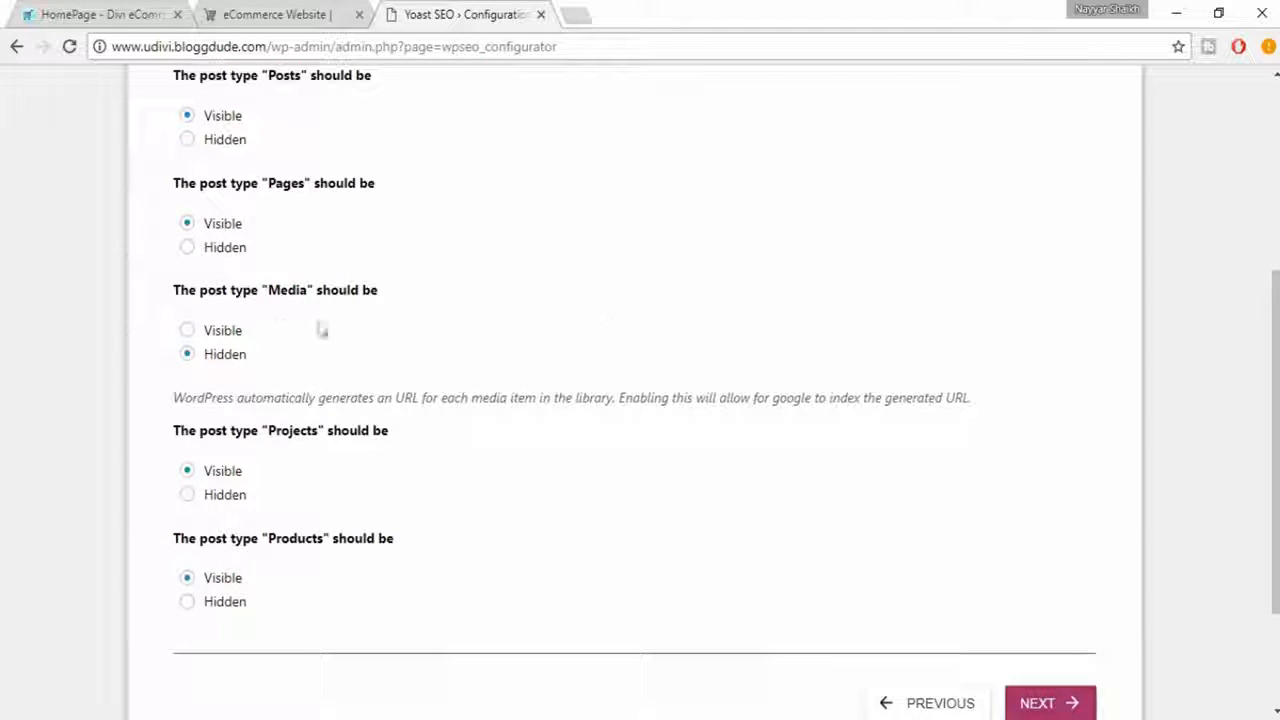
{"action": "left_click", "coordinate": [223, 336]}
{"action": "left_click", "coordinate": [224, 354]}
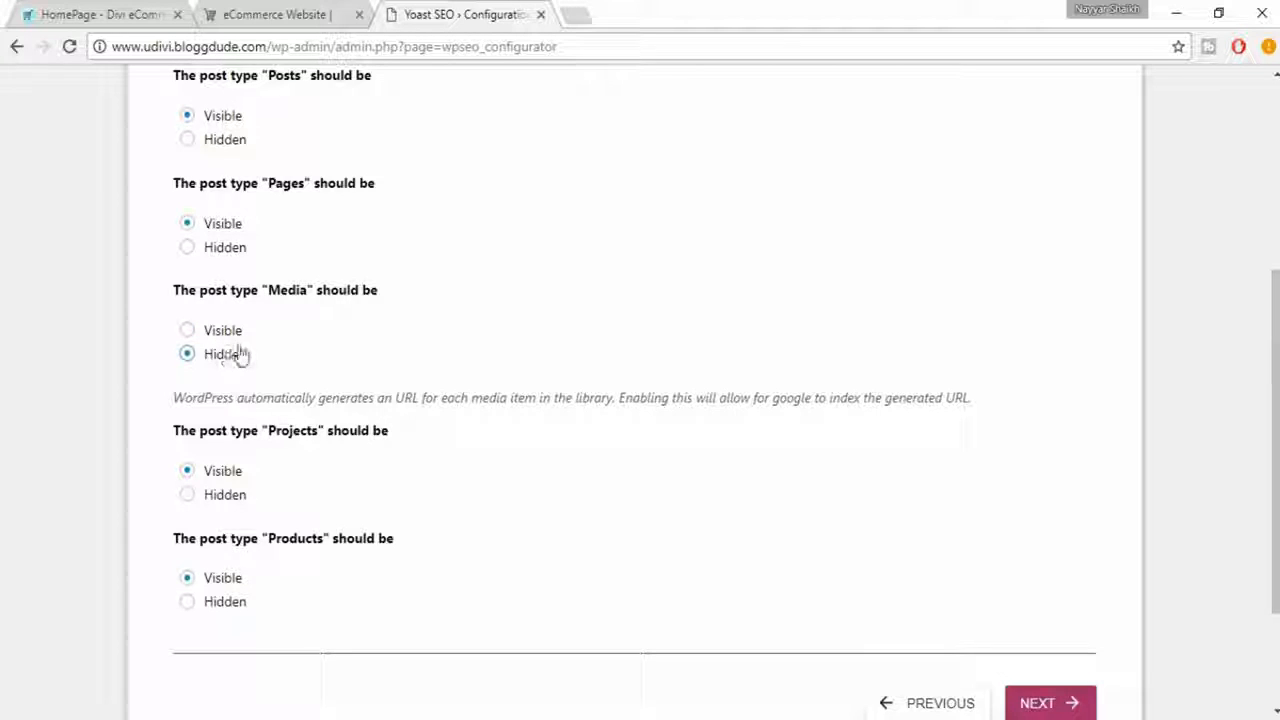
{"action": "scroll", "coordinate": [477, 411], "scroll_direction": "down", "scroll_amount": 2}
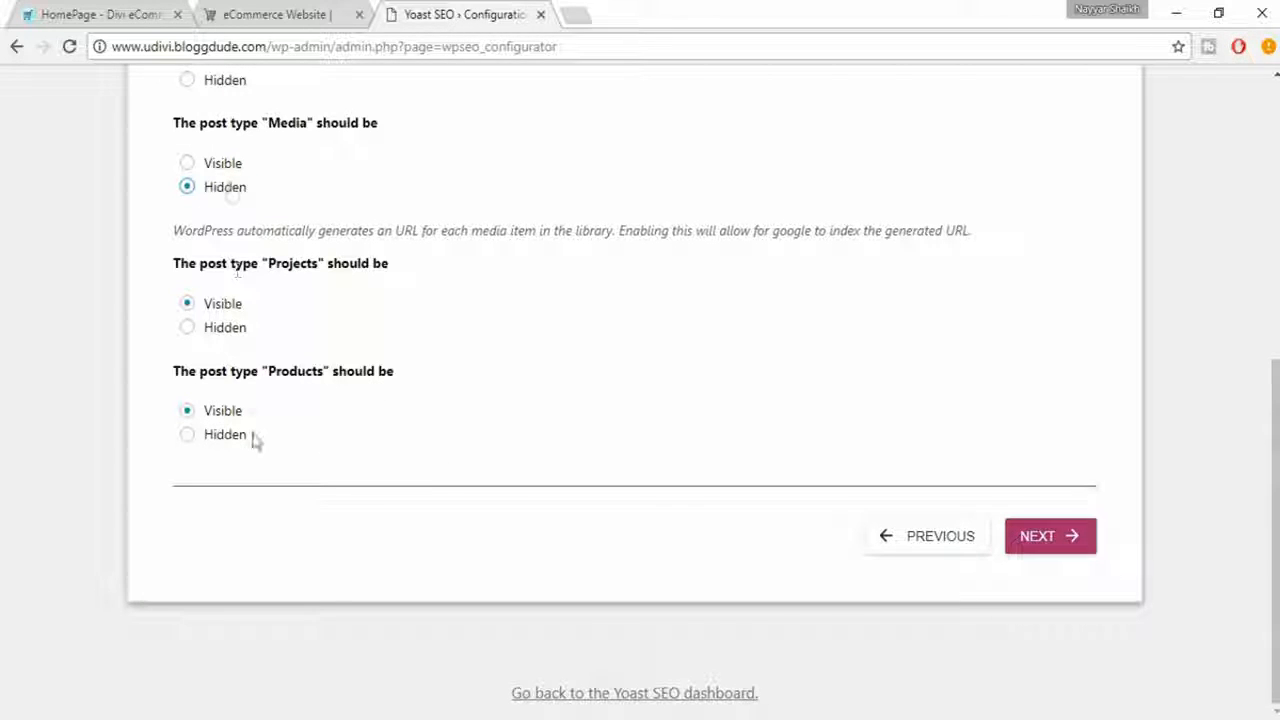
{"action": "left_click", "coordinate": [1055, 550]}
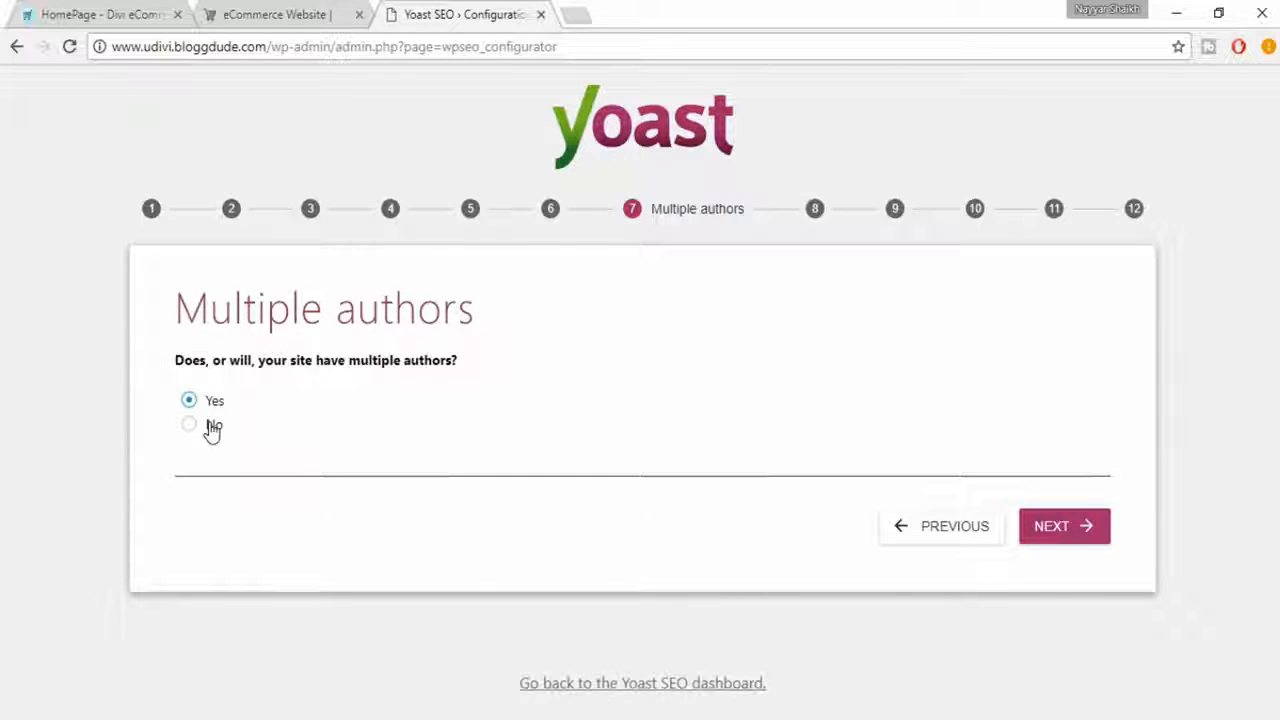
{"action": "left_click", "coordinate": [1058, 533]}
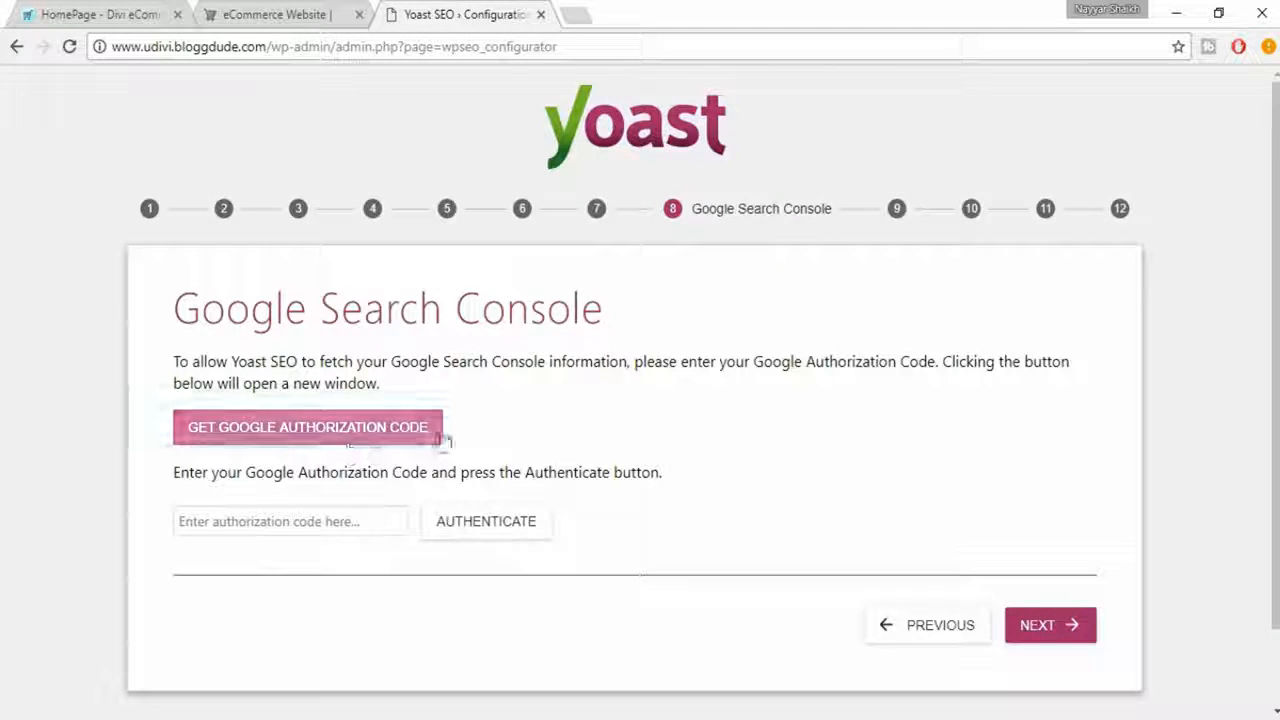
- Request a Google authorization code, choosing the Google account and allowing Yoast SEO access to it
{"action": "left_click", "coordinate": [312, 440]}
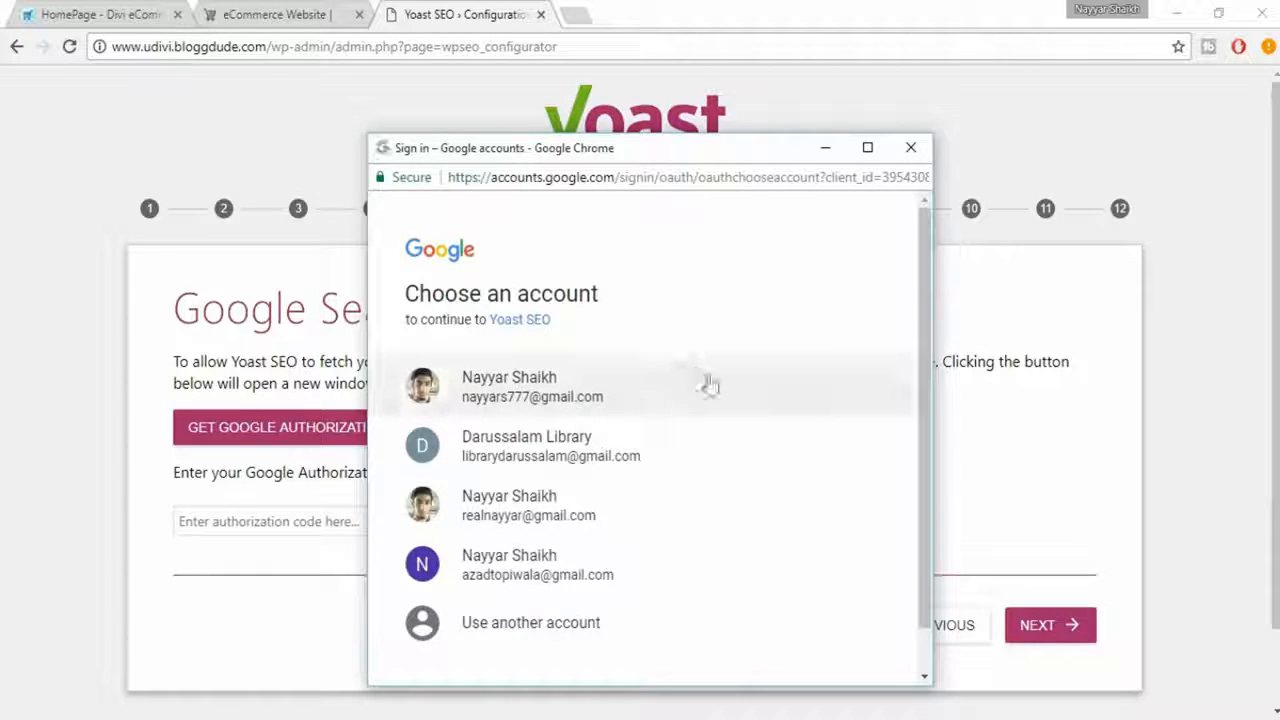
{"action": "scroll", "coordinate": [751, 415], "scroll_direction": "down", "scroll_amount": 1}
{"action": "left_click", "coordinate": [570, 535]}
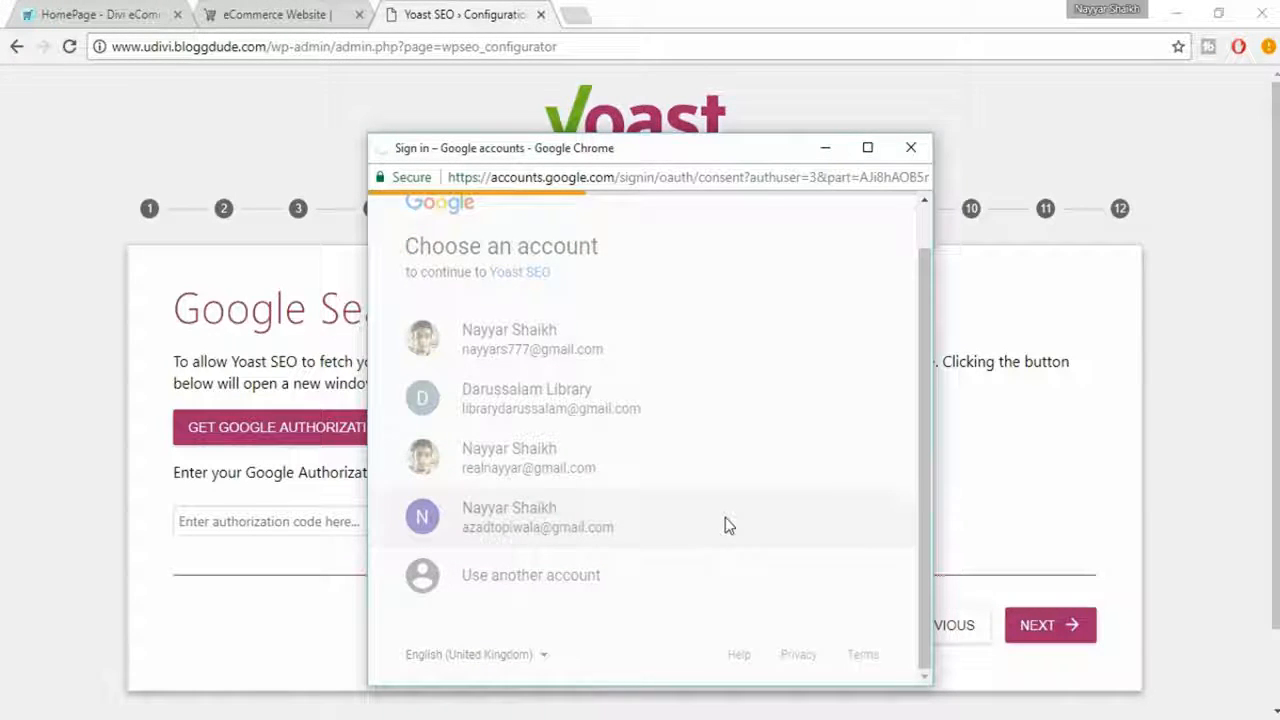
{"action": "left_click", "coordinate": [835, 582]}
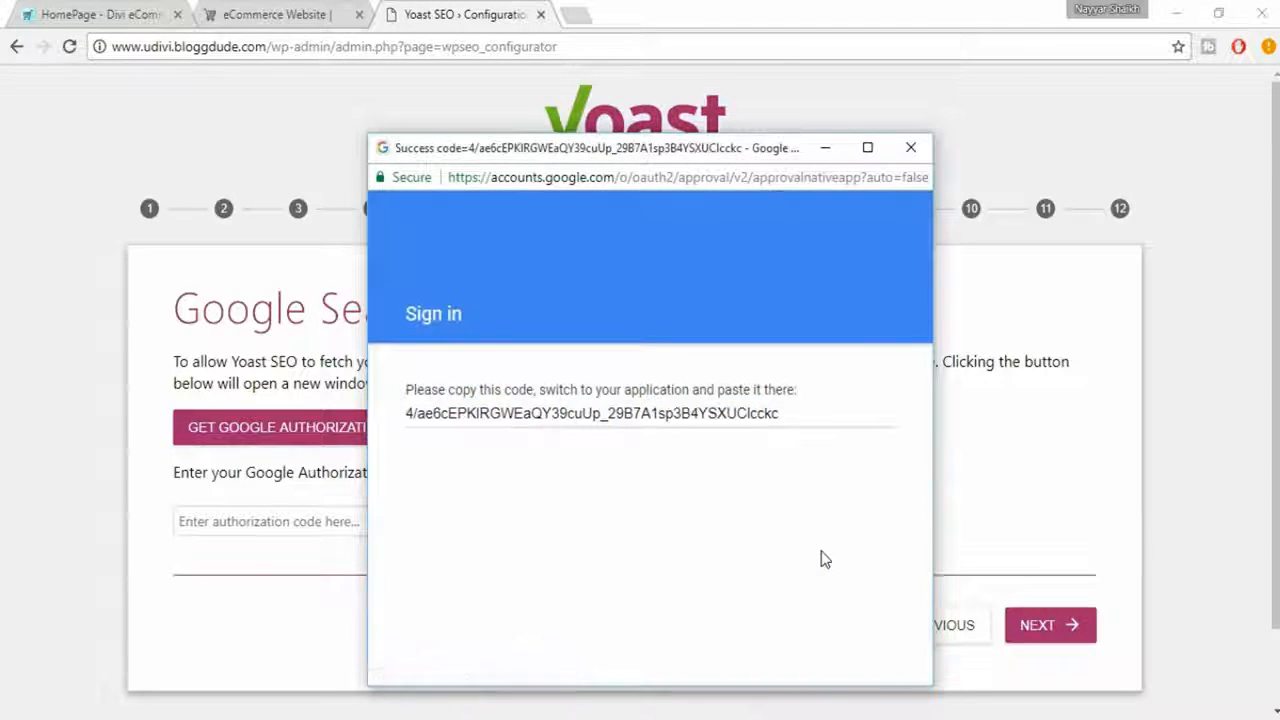
- Copy the Google authorization code into the wizard's authorization code field and continue to the title settings
{"action": "left_click", "coordinate": [612, 421]}
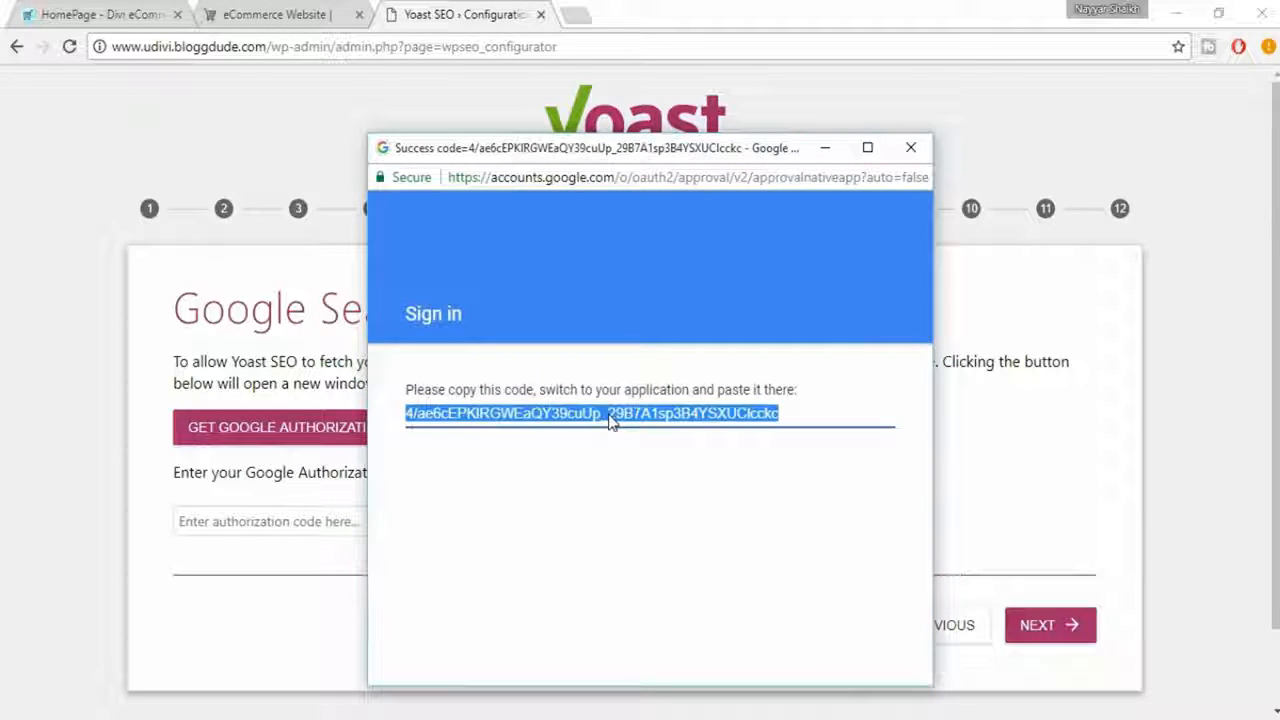
{"action": "left_click", "coordinate": [250, 600]}
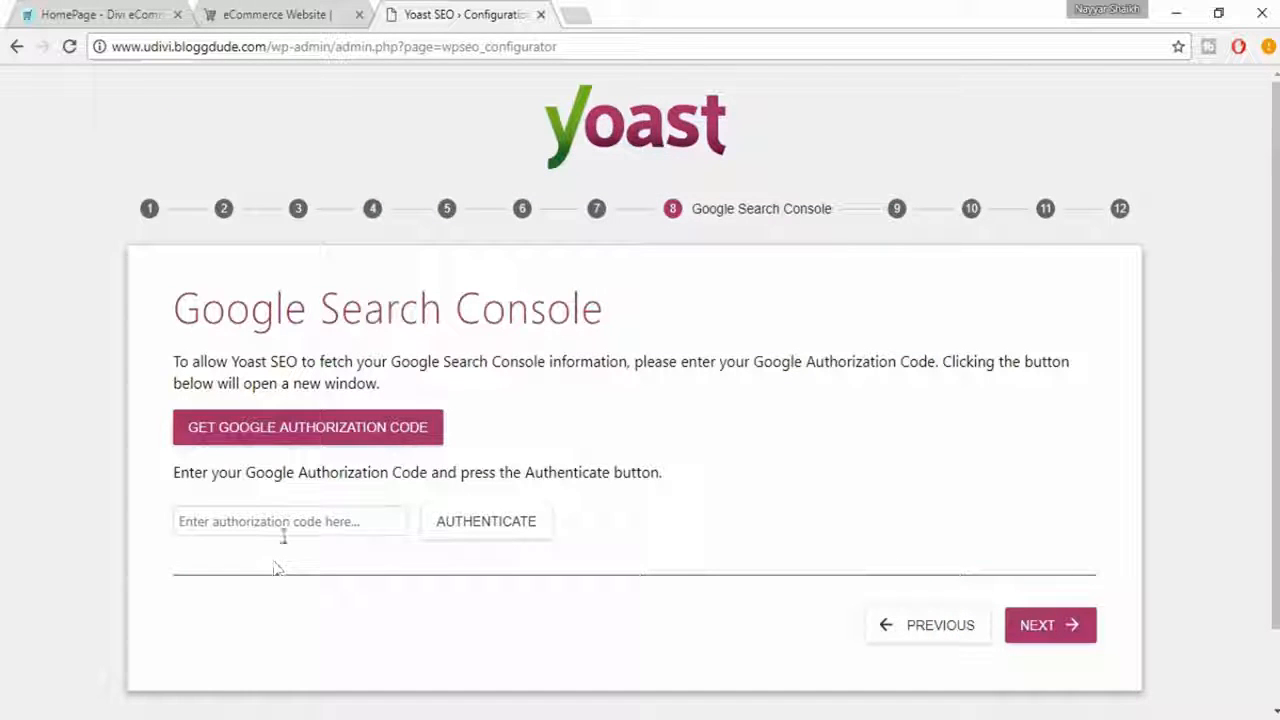
{"action": "left_click", "coordinate": [283, 533]}
{"action": "key", "text": "ctrl+v"}
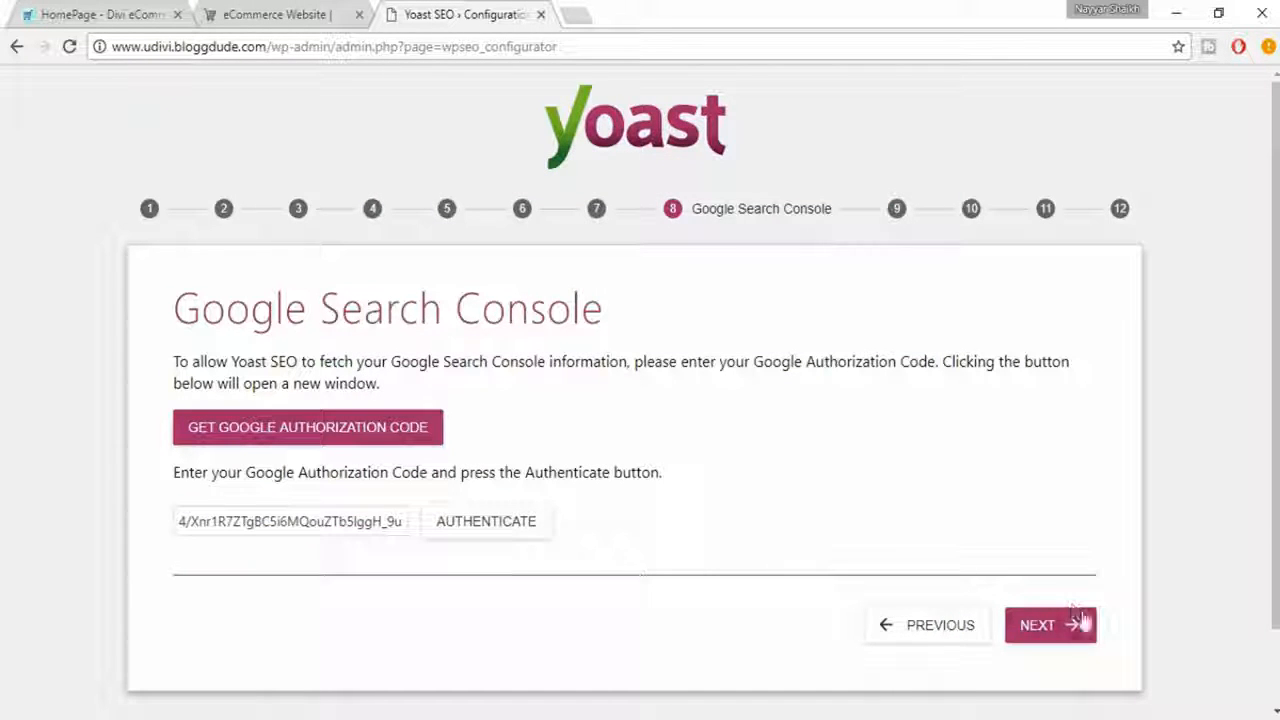
{"action": "left_click", "coordinate": [1083, 622]}
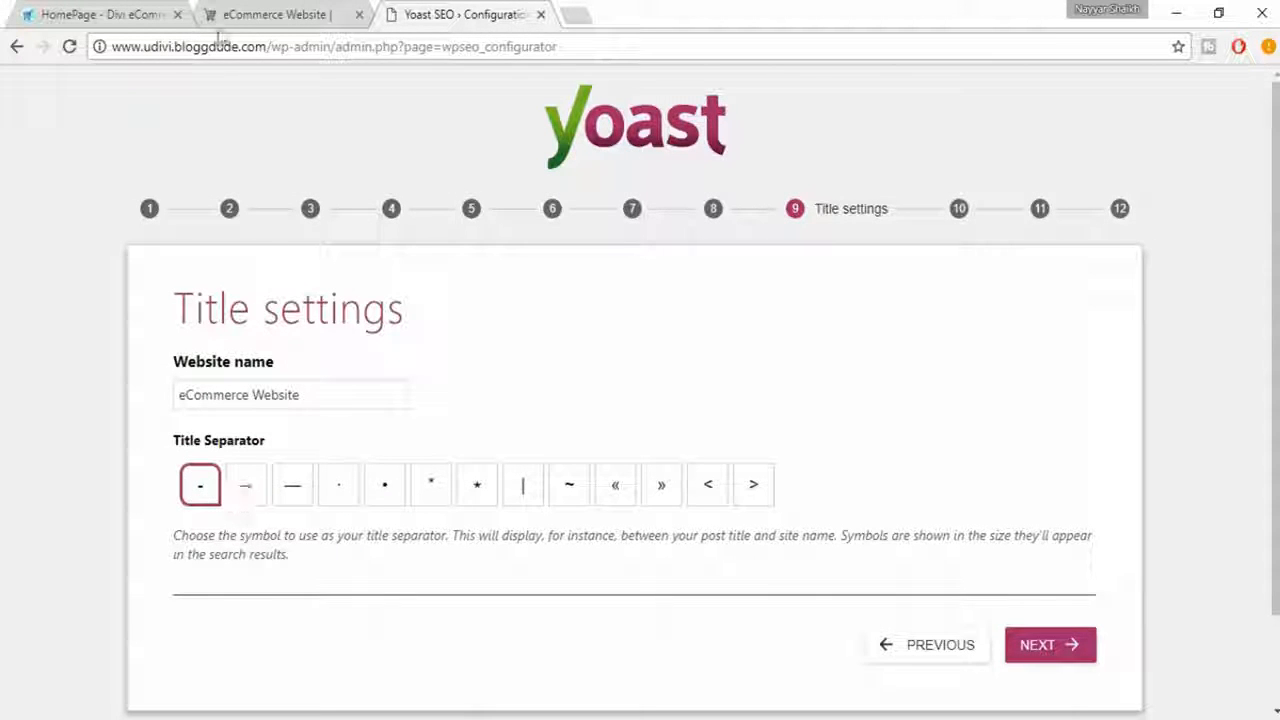
- Compare the title settings with the shop's browser title, choose the short hyphen as title separator and continue to the newsletter
{"action": "left_click", "coordinate": [295, 20]}
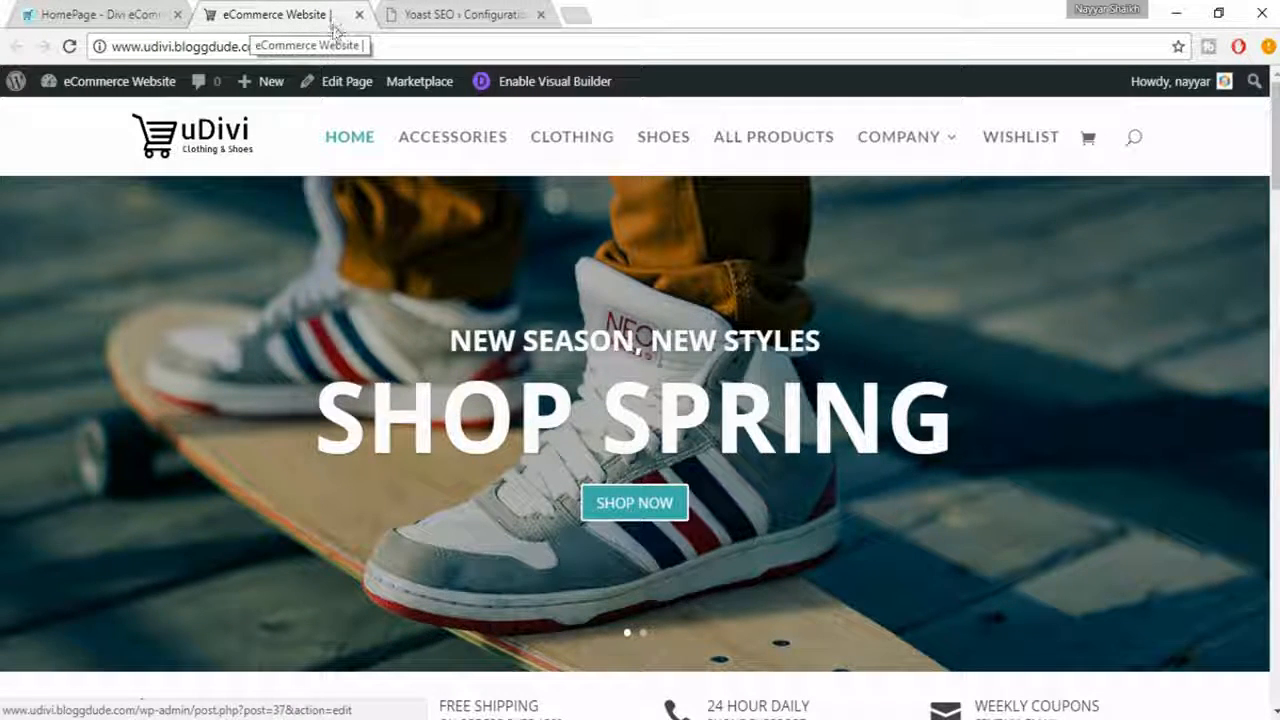
{"action": "left_click", "coordinate": [462, 14]}
{"action": "left_click", "coordinate": [250, 505]}
{"action": "left_click", "coordinate": [296, 506]}
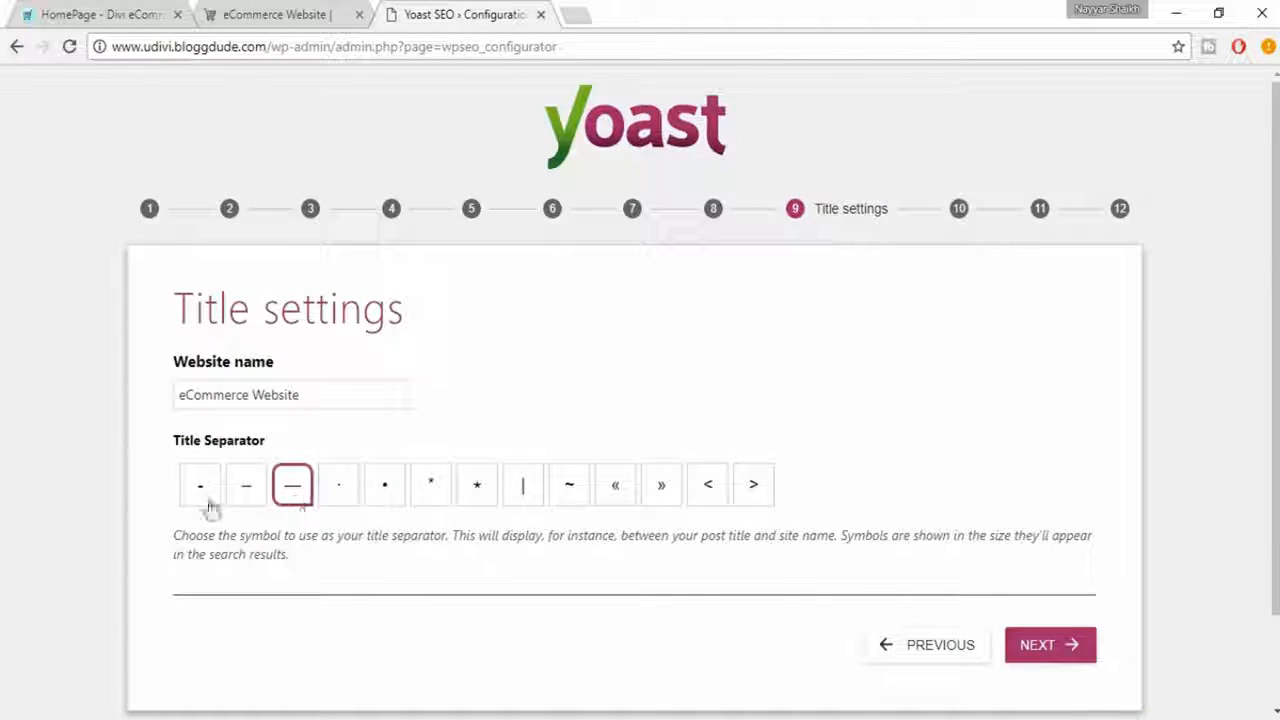
{"action": "left_click", "coordinate": [205, 505]}
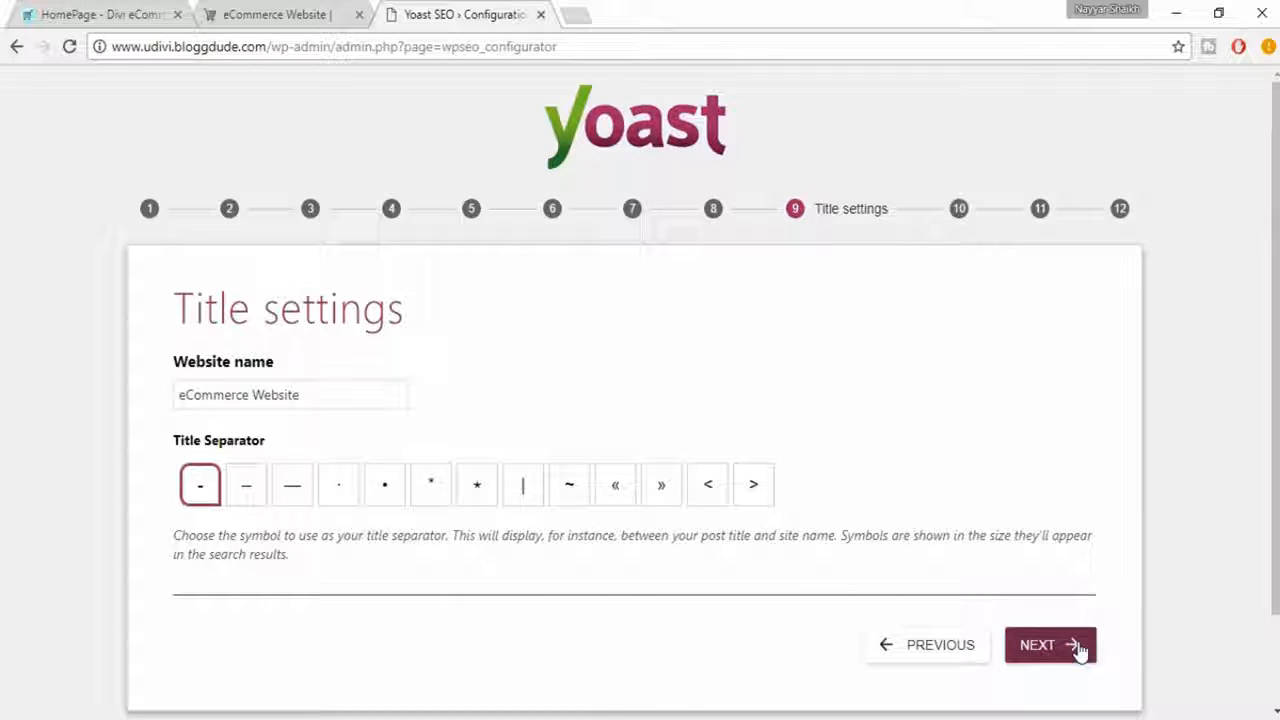
{"action": "left_click", "coordinate": [332, 22]}
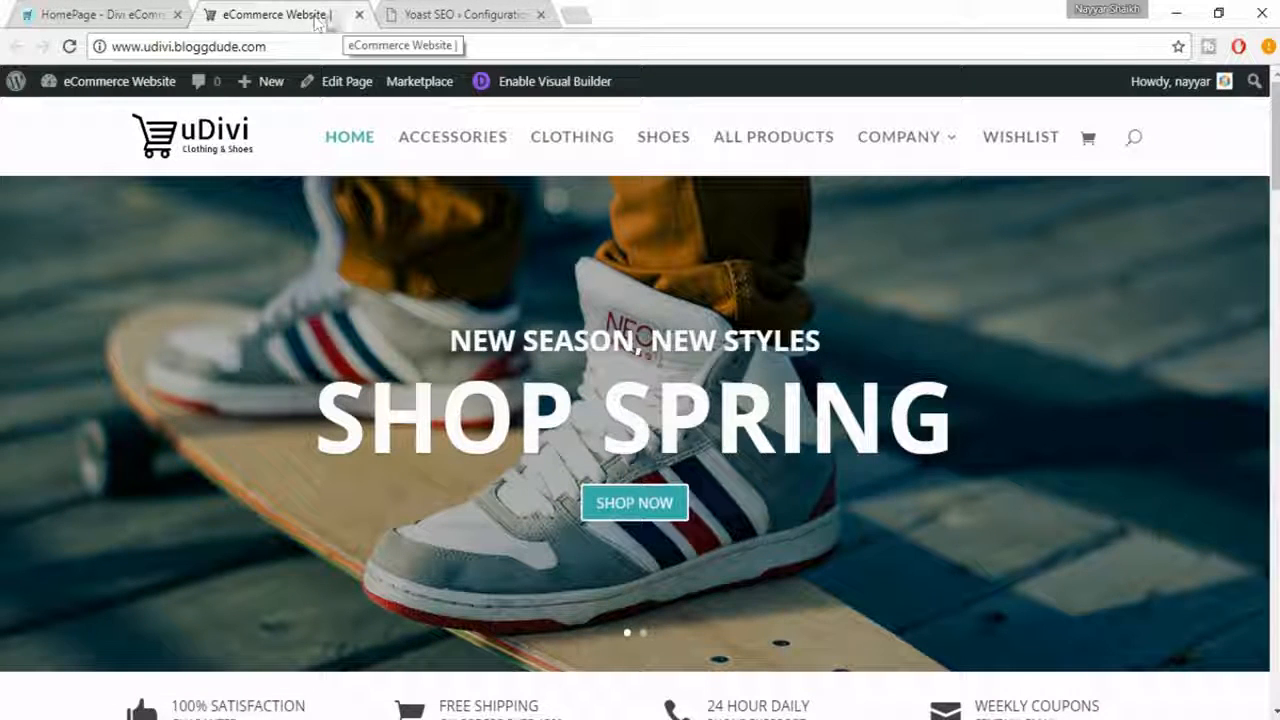
{"action": "left_click", "coordinate": [455, 14]}
{"action": "left_click", "coordinate": [1060, 652]}
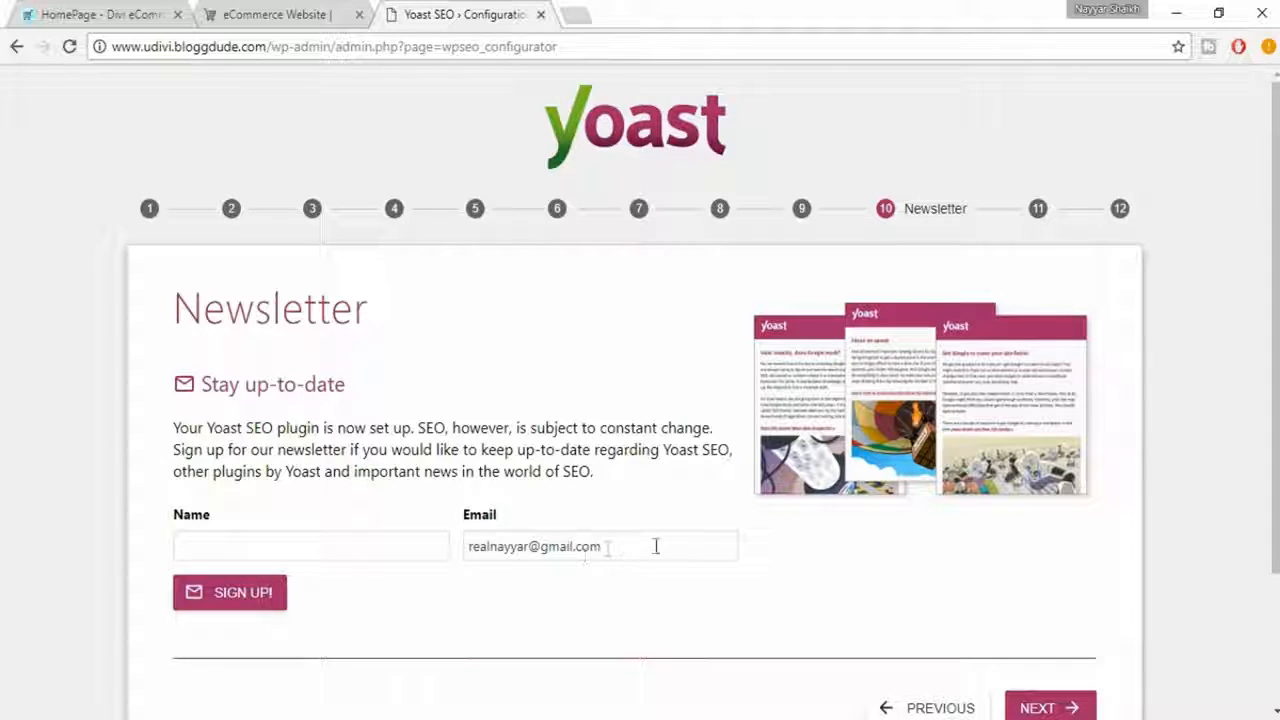
- Skip the newsletter sign-up and continue to the You might like page
{"action": "scroll", "coordinate": [700, 560], "scroll_direction": "down", "scroll_amount": 1}
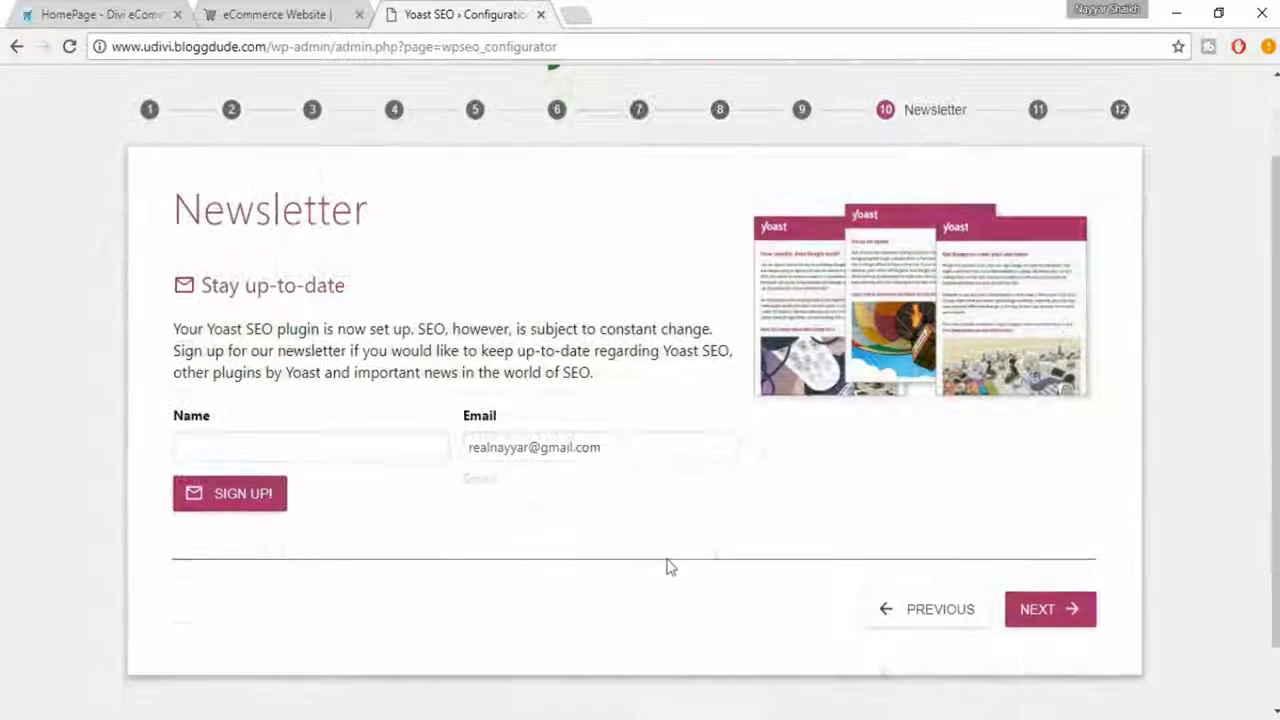
{"action": "left_click", "coordinate": [1046, 606]}
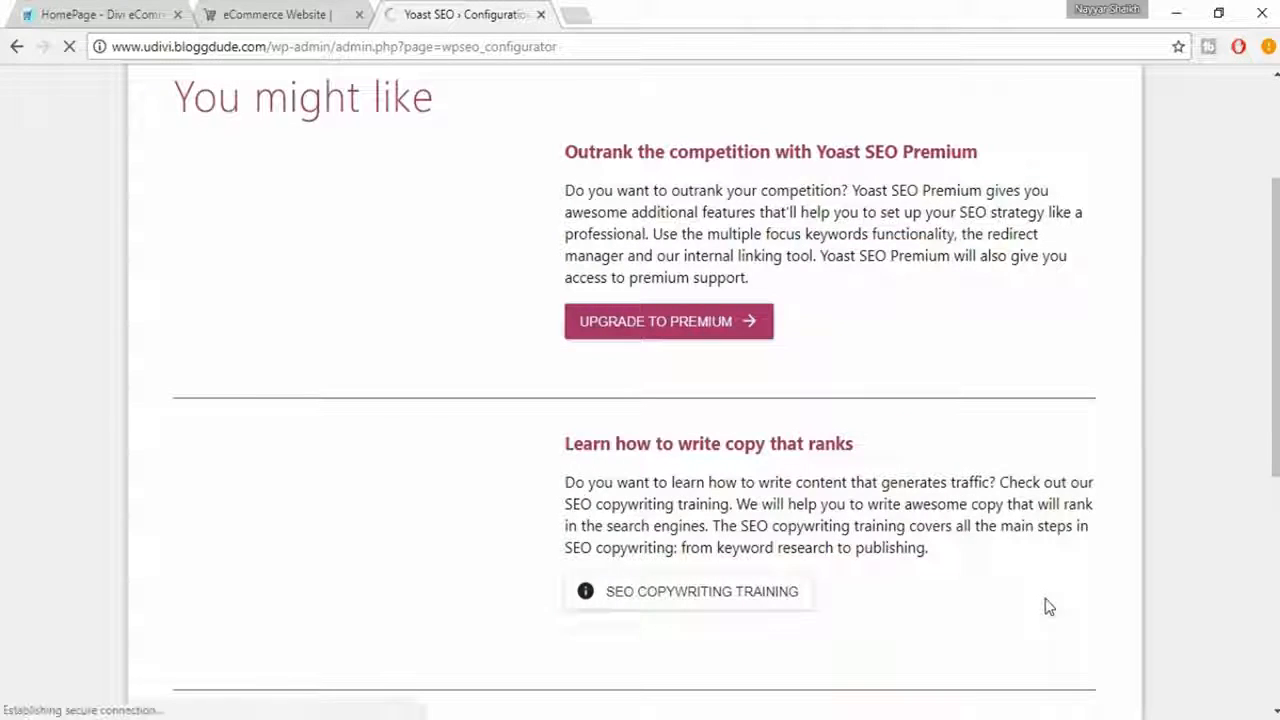
- Review the suggested Yoast SEO Premium, SEO copywriting training and Yoast SEO plugin training offers
{"action": "scroll", "coordinate": [1046, 606], "scroll_direction": "up", "scroll_amount": 1}
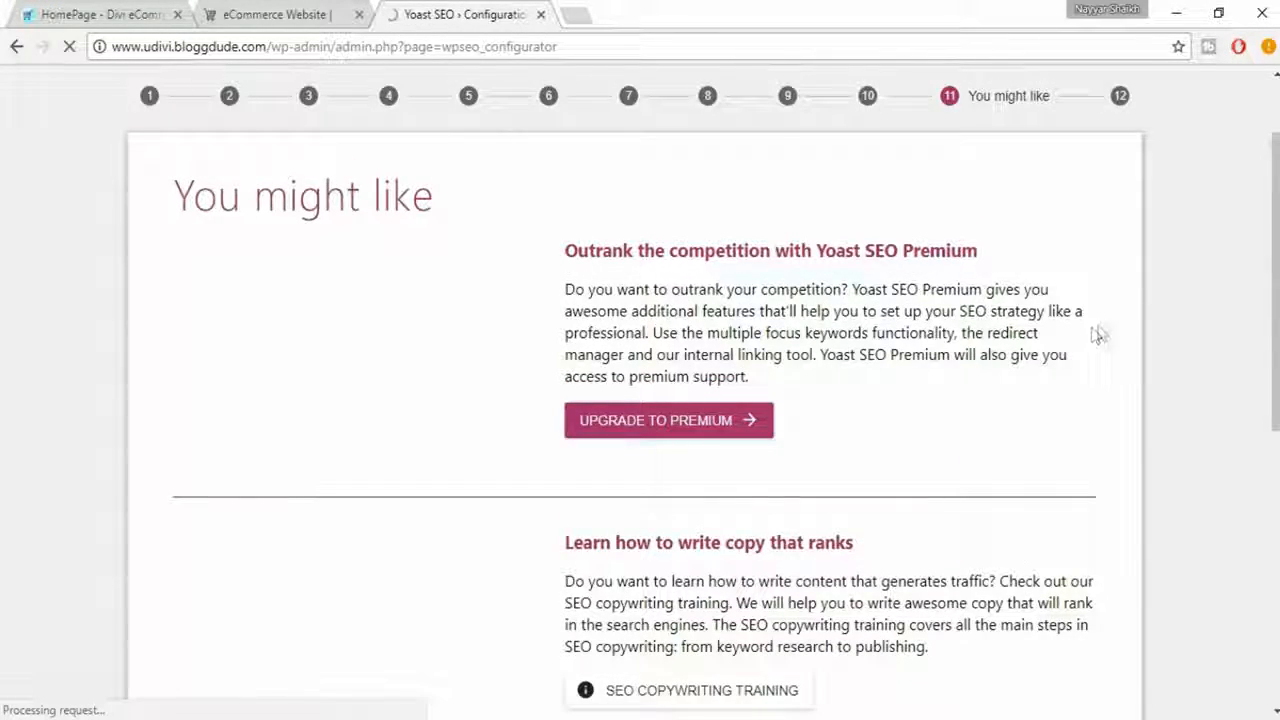
{"action": "scroll", "coordinate": [900, 336], "scroll_direction": "down", "scroll_amount": 6}
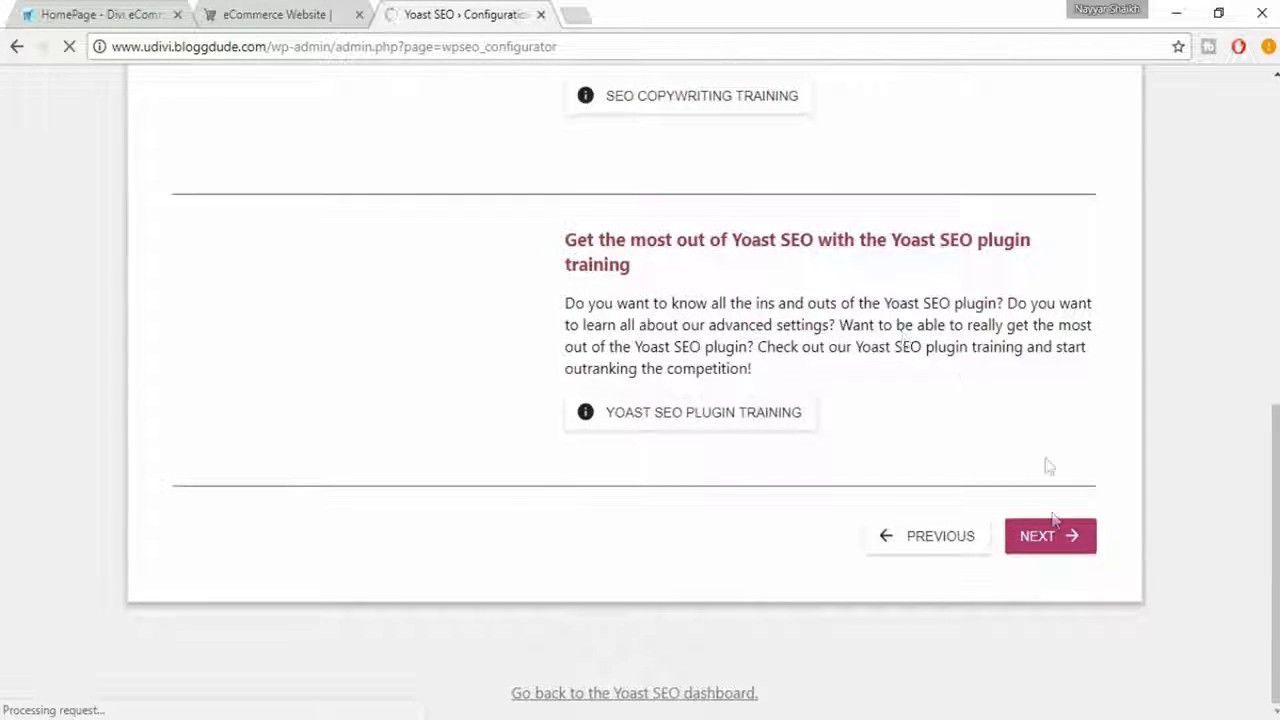
{"action": "scroll", "coordinate": [690, 366], "scroll_direction": "up", "scroll_amount": 6}
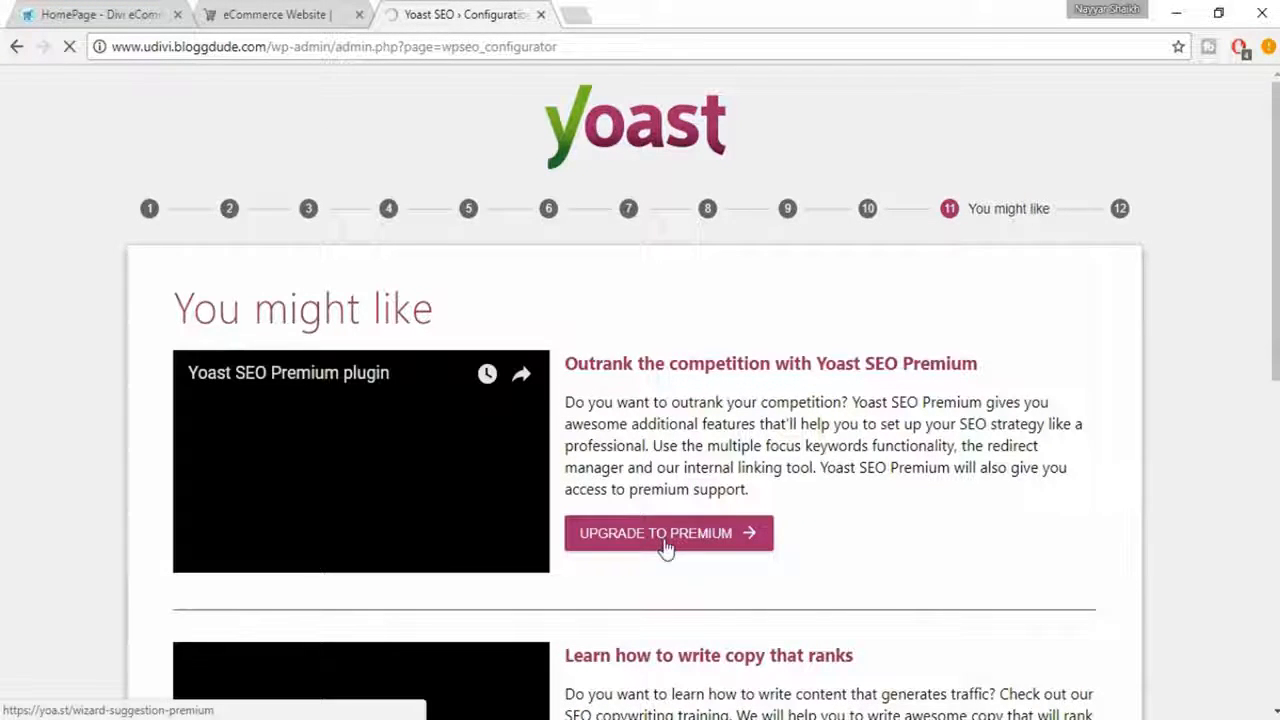
{"action": "scroll", "coordinate": [690, 510], "scroll_direction": "down", "scroll_amount": 2}
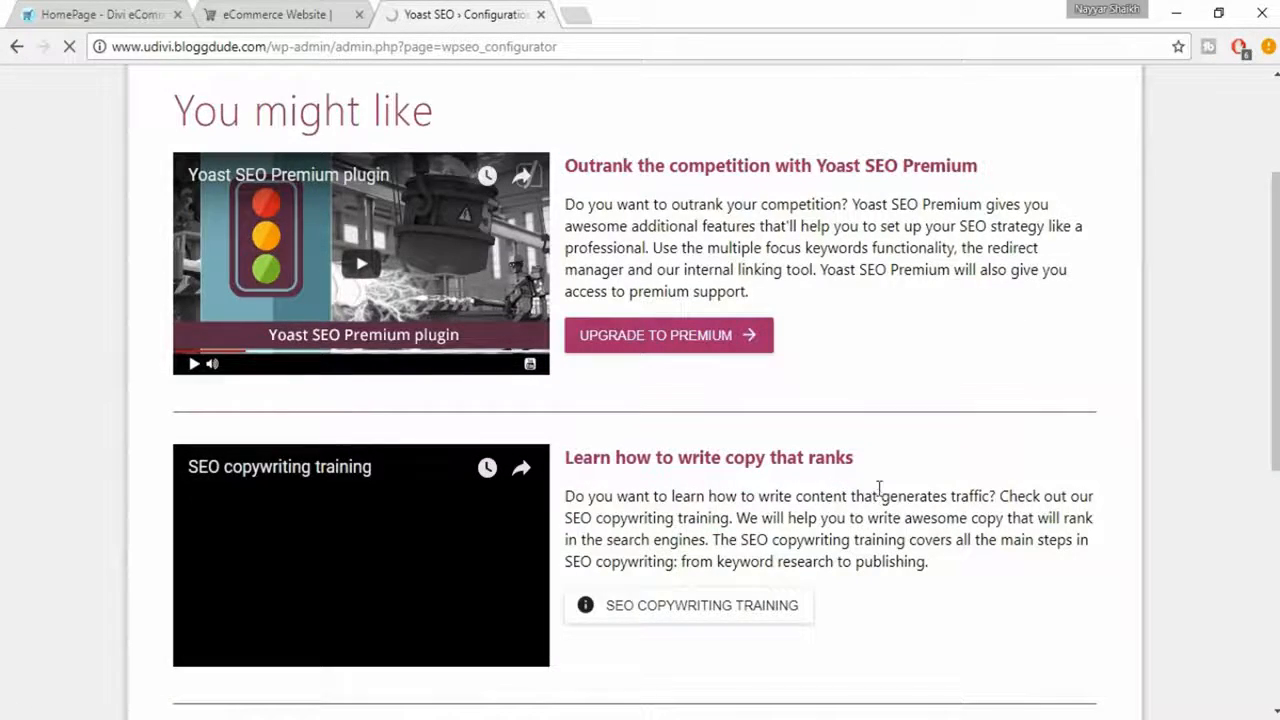
{"action": "scroll", "coordinate": [870, 488], "scroll_direction": "down", "scroll_amount": 2}
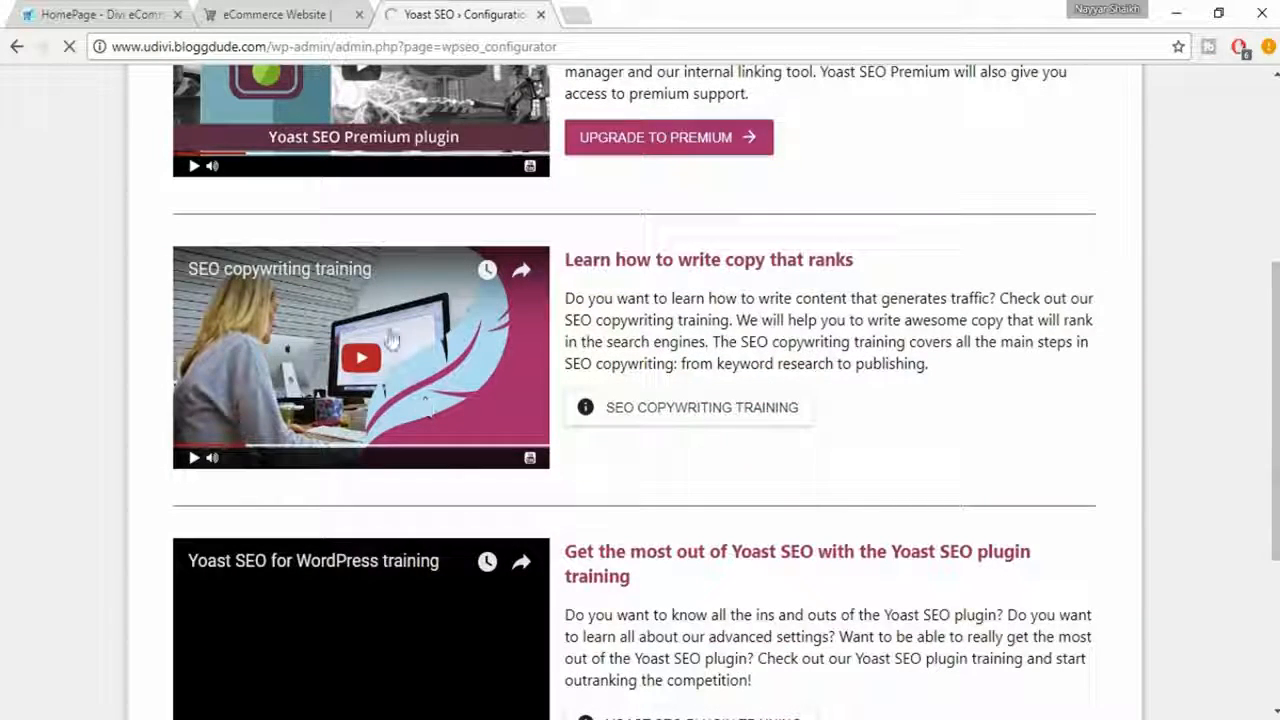
{"action": "scroll", "coordinate": [731, 358], "scroll_direction": "down", "scroll_amount": 2}
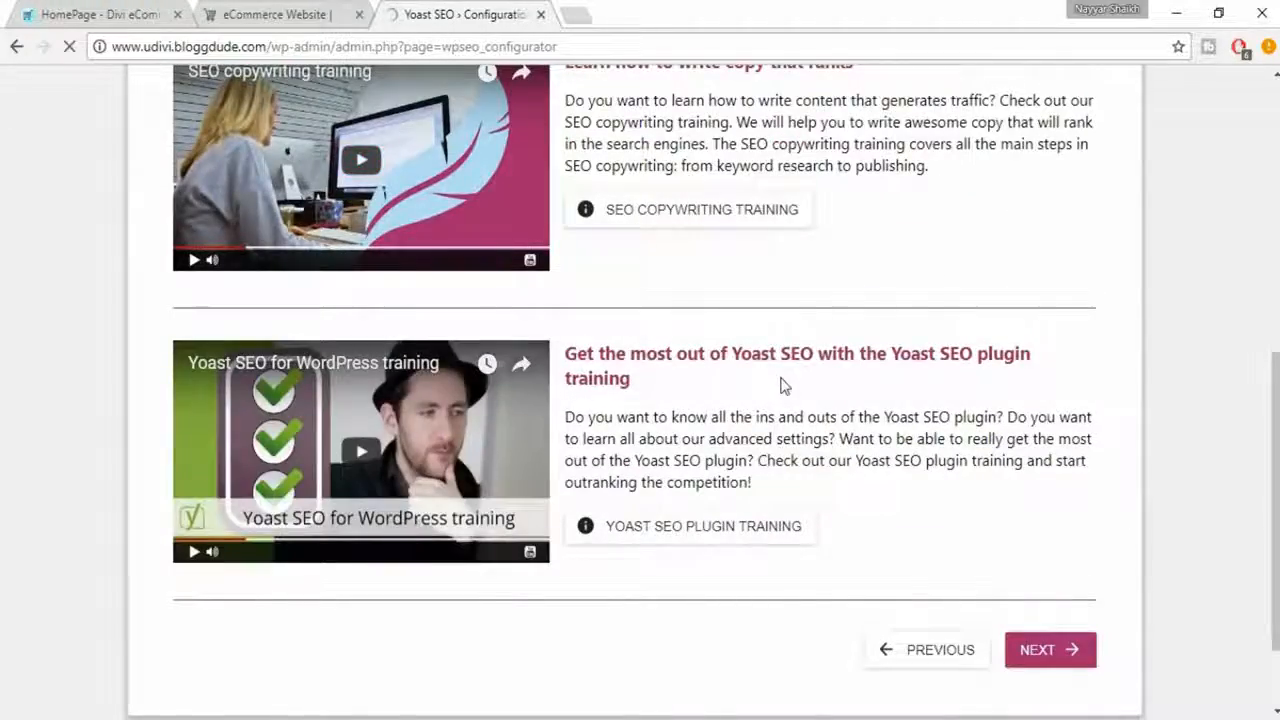
{"action": "scroll", "coordinate": [785, 388], "scroll_direction": "up", "scroll_amount": 3}
{"action": "scroll", "coordinate": [866, 426], "scroll_direction": "down", "scroll_amount": 2}
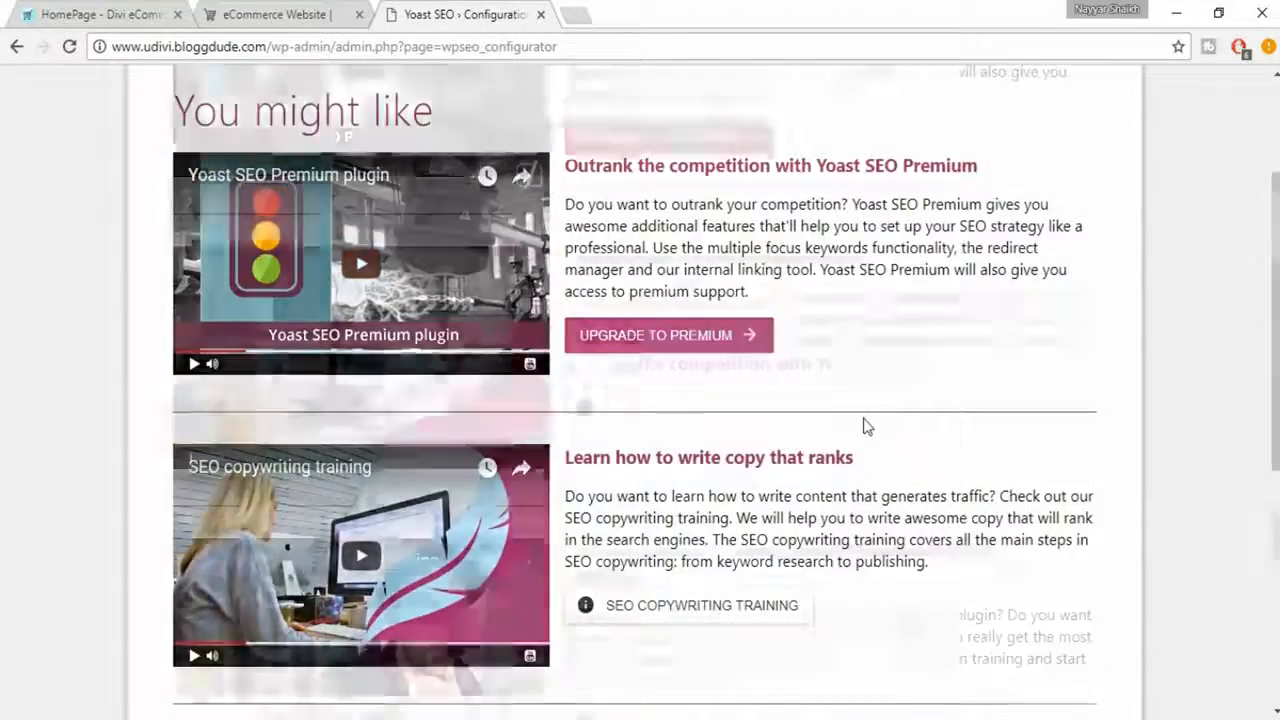
{"action": "scroll", "coordinate": [850, 418], "scroll_direction": "down", "scroll_amount": 3}
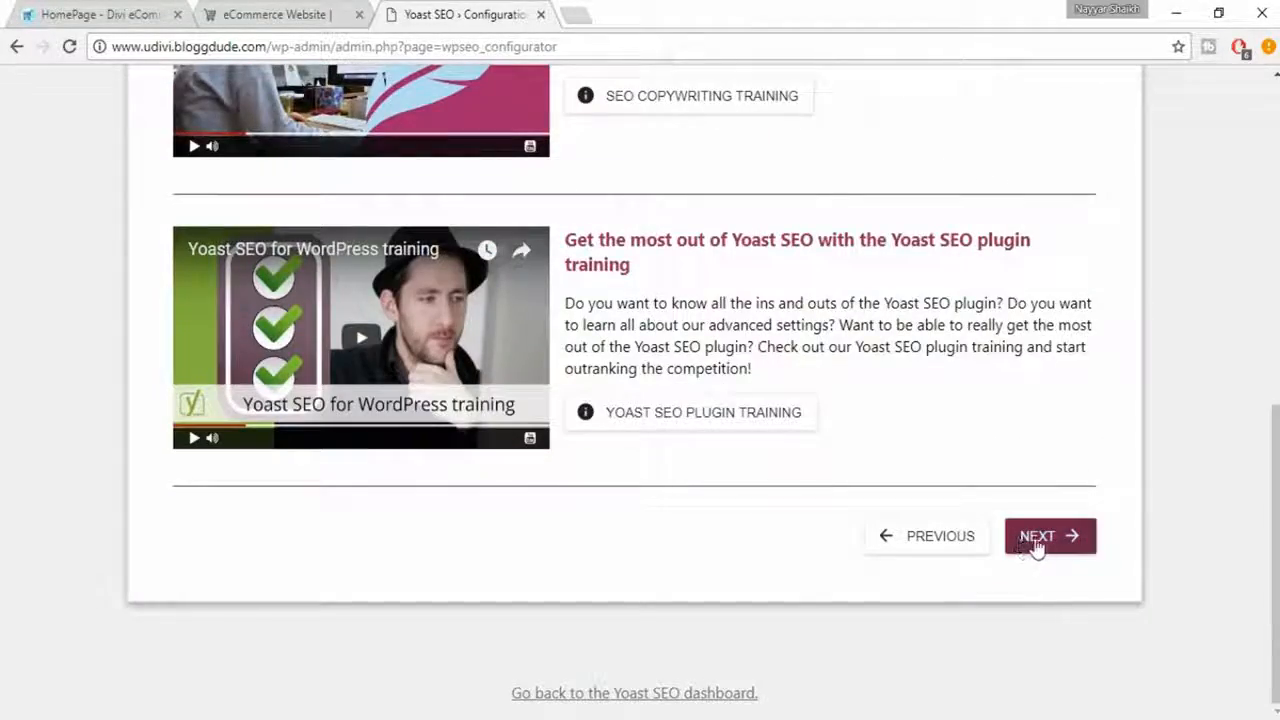
- Finish and close the configuration wizard, and open the Webmaster Tools verification settings
{"action": "left_click", "coordinate": [1038, 543]}
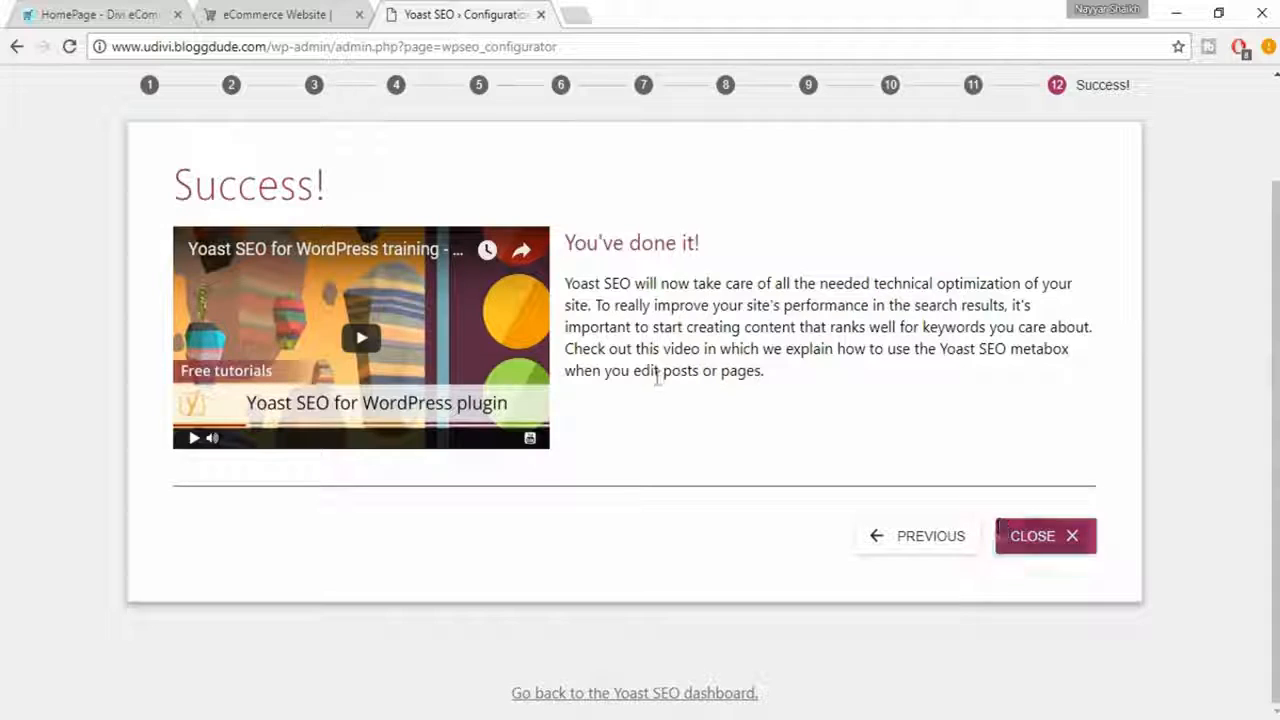
{"action": "left_click", "coordinate": [1001, 550]}
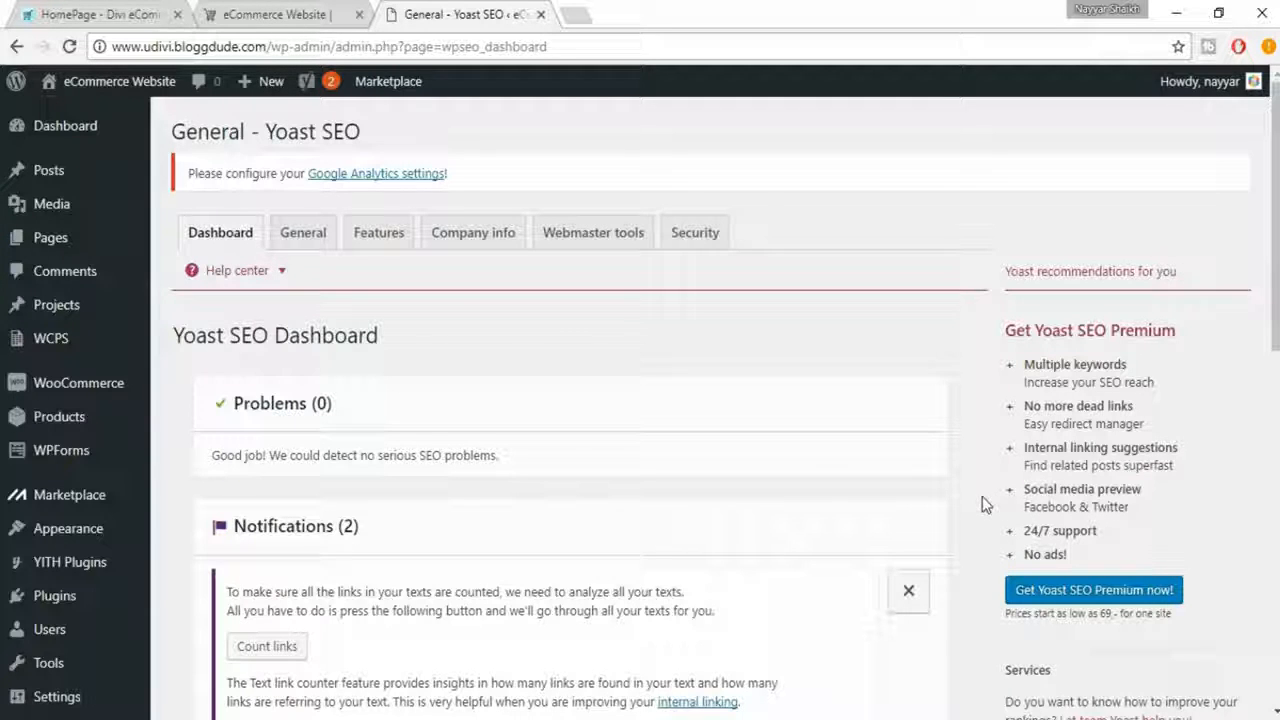
{"action": "left_click", "coordinate": [616, 243]}
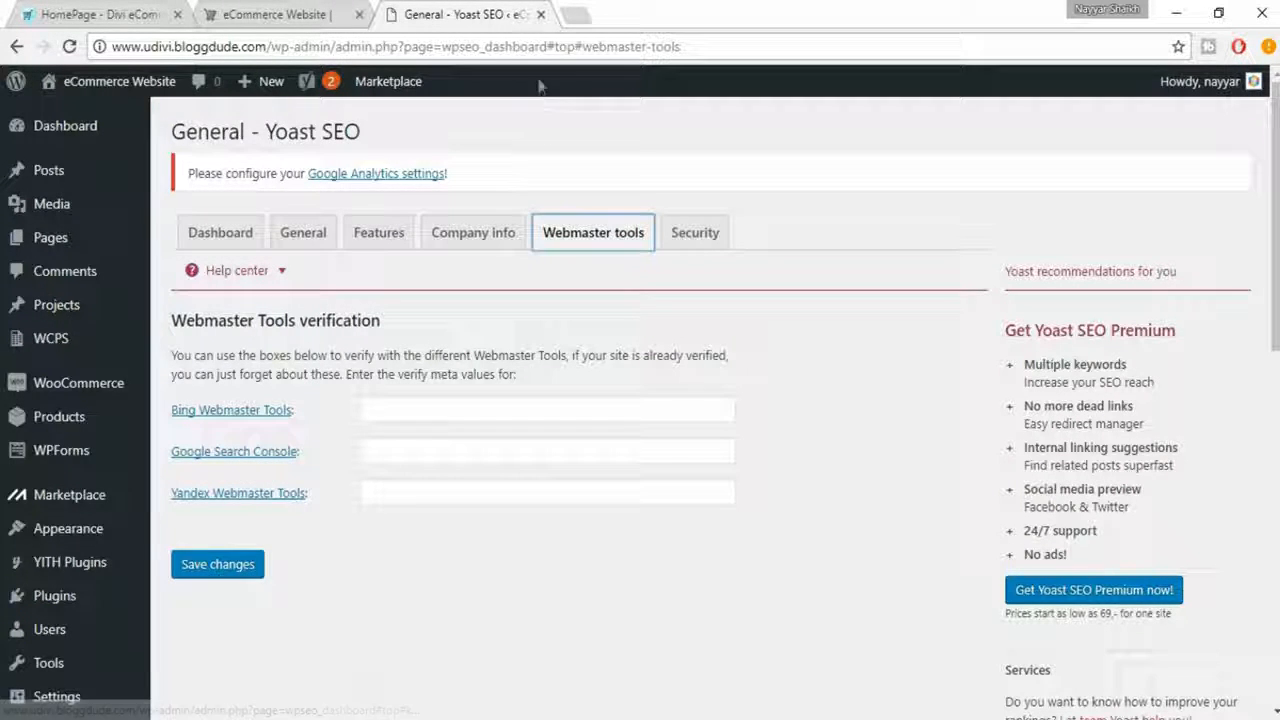
- Search Google for "google console" in a new browser tab
{"action": "left_click", "coordinate": [572, 14]}
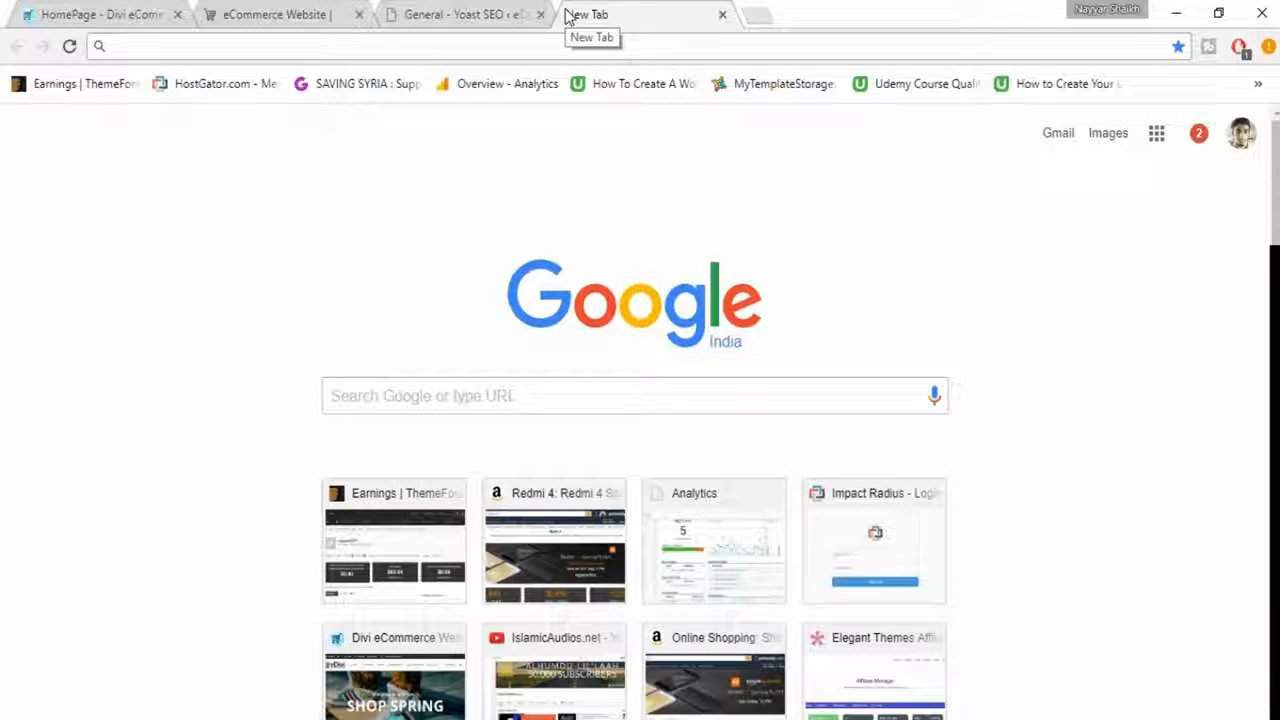
{"action": "type", "text": "google "}
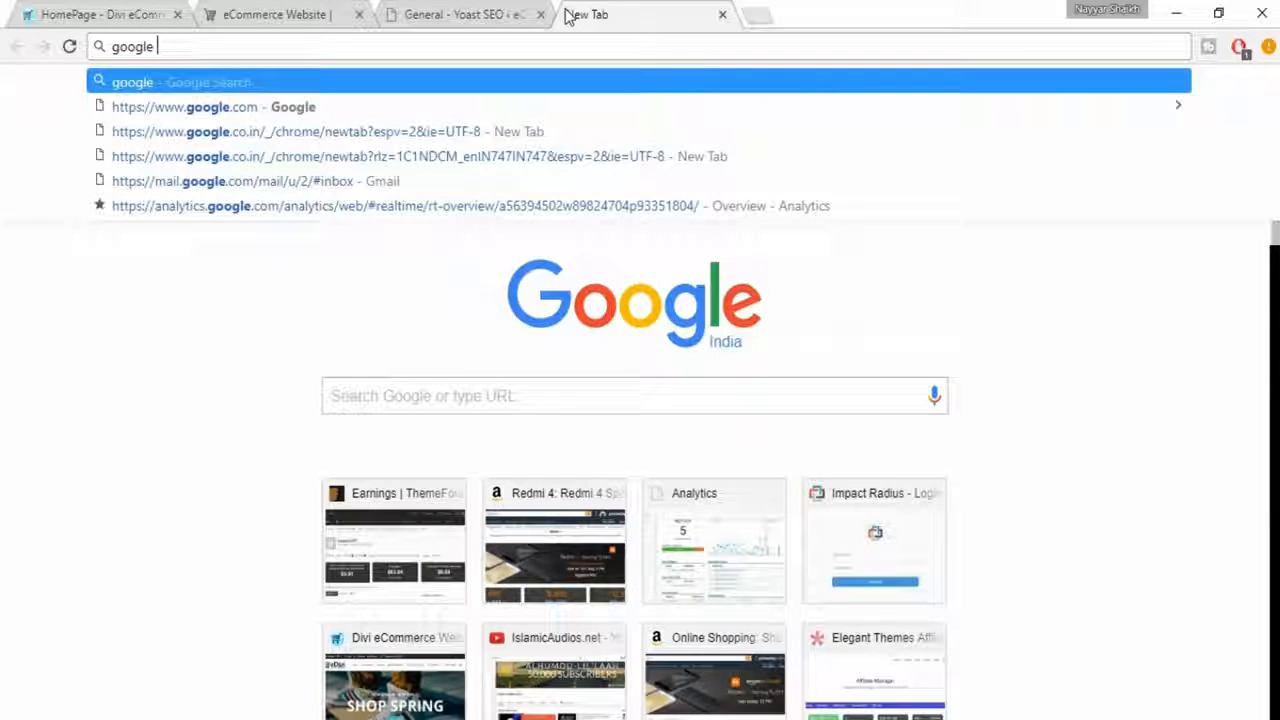
{"action": "type", "text": "cons"}
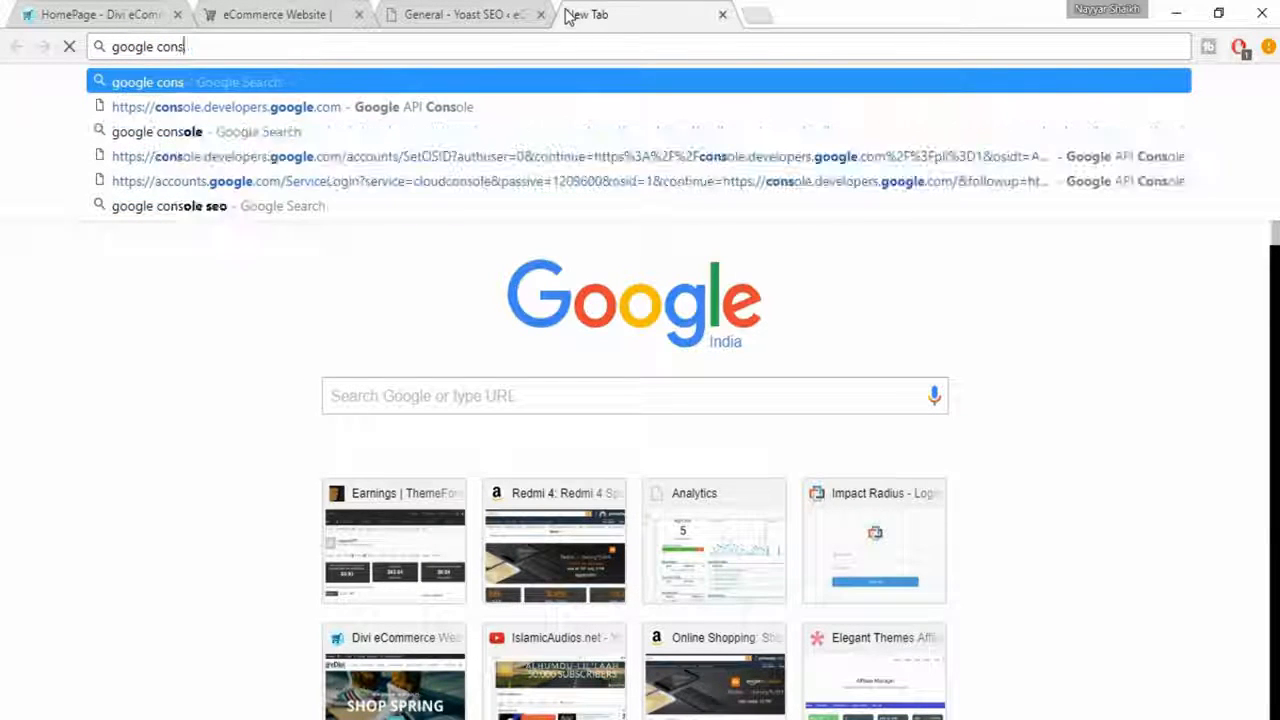
{"action": "key", "text": "Down"}
{"action": "key", "text": "Down"}
{"action": "key", "text": "Down"}
{"action": "key", "text": "Up"}
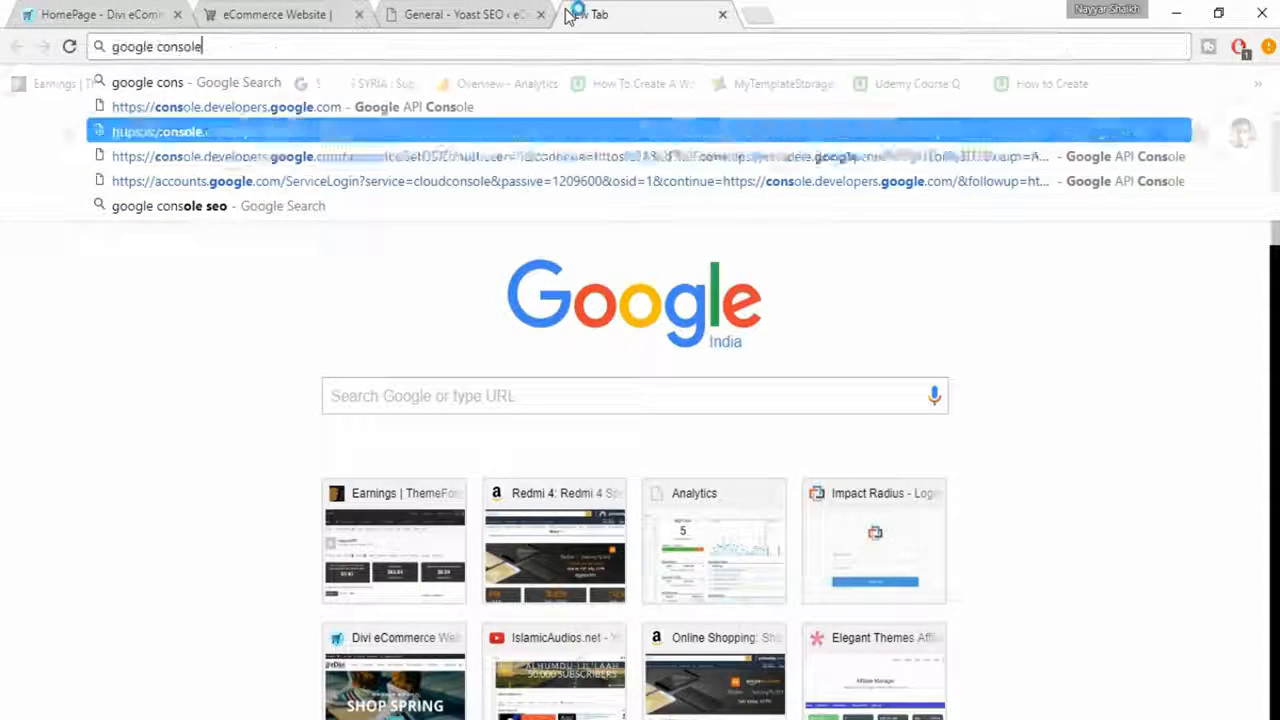
{"action": "key", "text": "Return"}
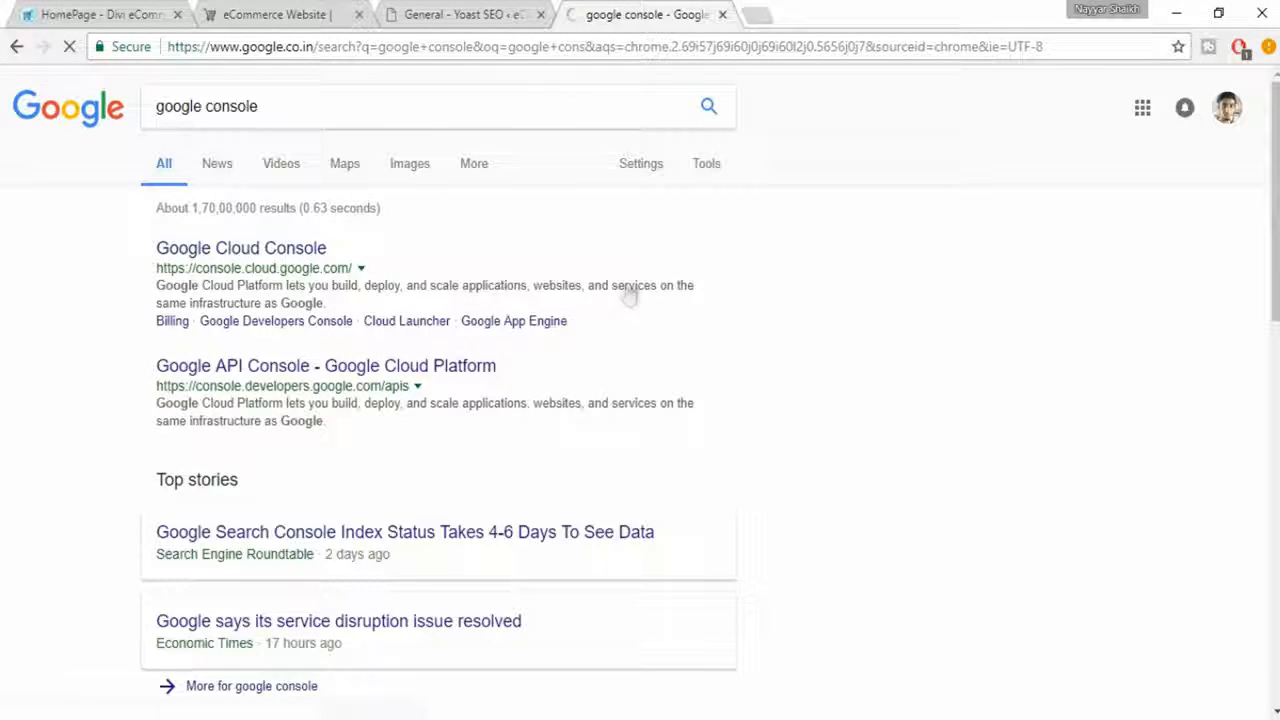
- Refine the search to "google search console" and open the Google Webmaster Tools result
{"action": "left_click", "coordinate": [206, 106]}
{"action": "type", "text": "search"}
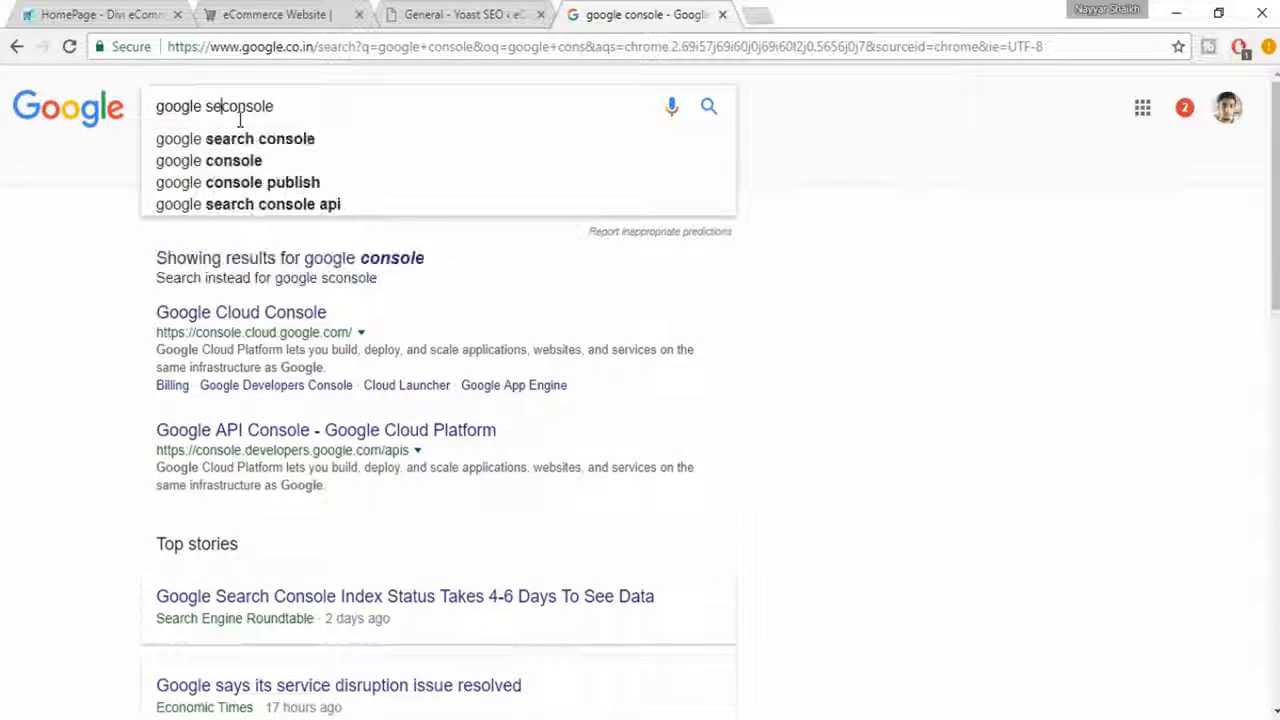
{"action": "key", "text": "Down"}
{"action": "key", "text": "Return"}
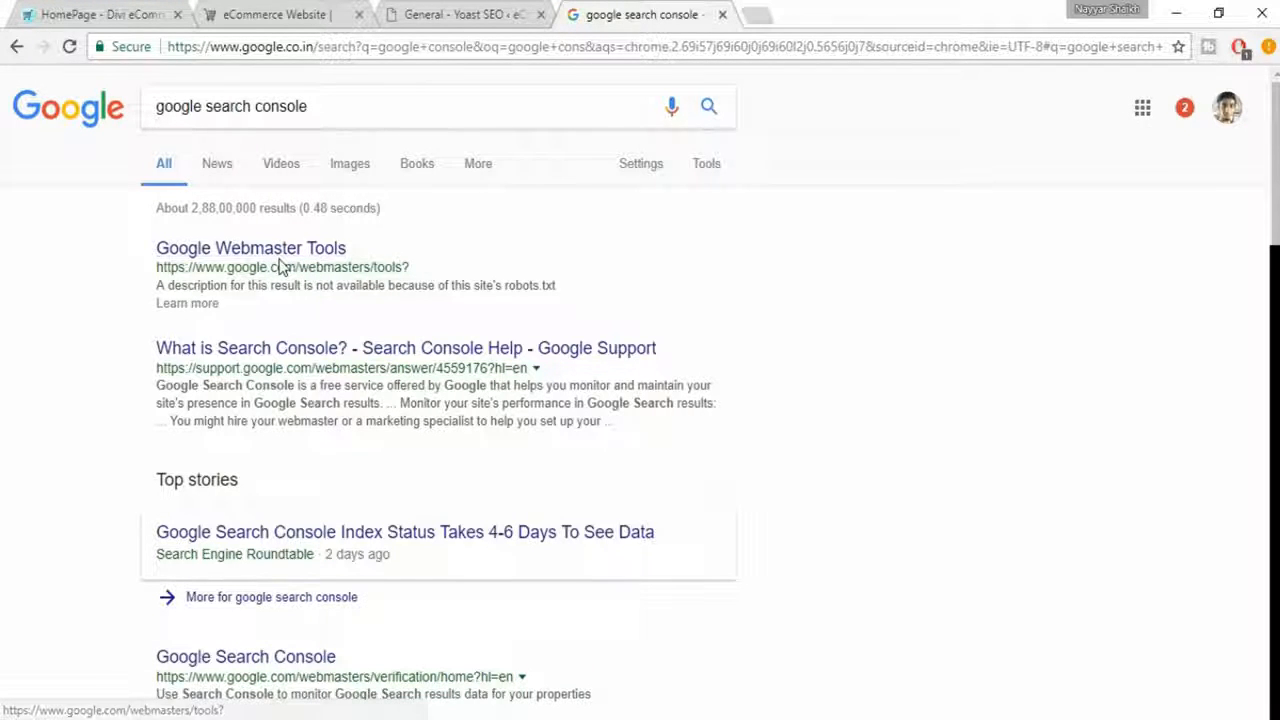
{"action": "left_click", "coordinate": [300, 255]}
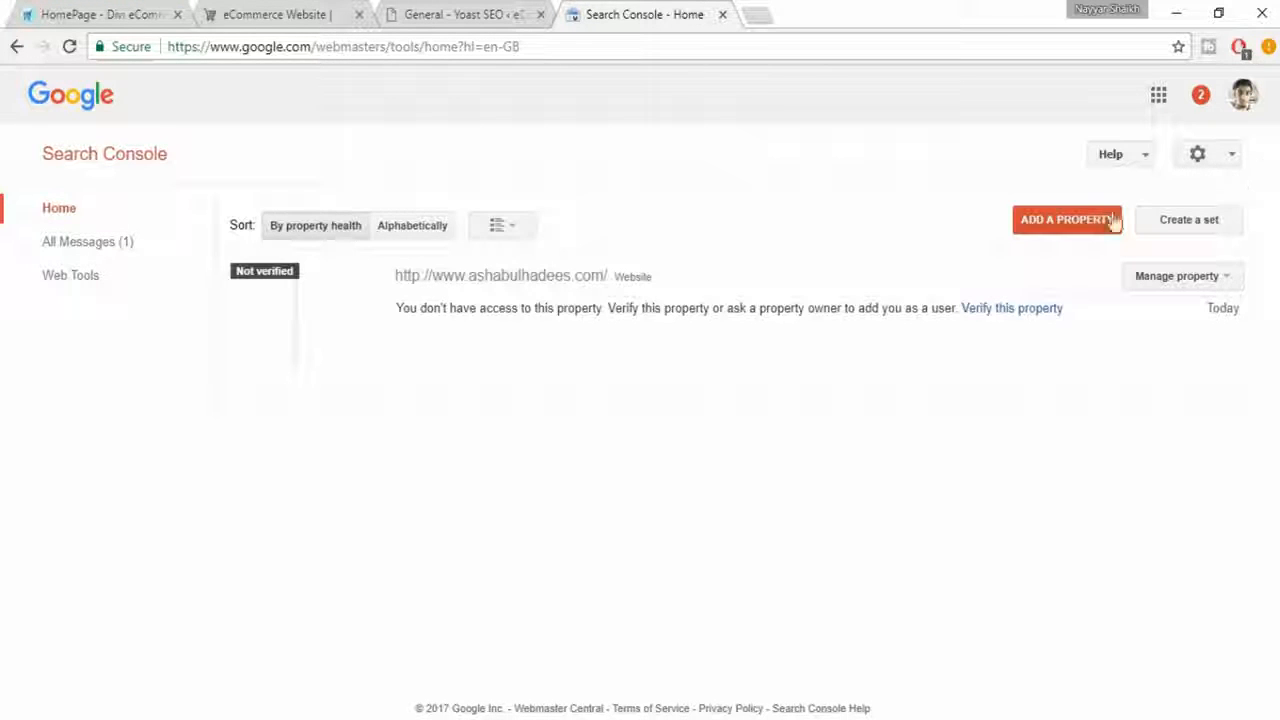
{"action": "left_click", "coordinate": [1111, 220]}
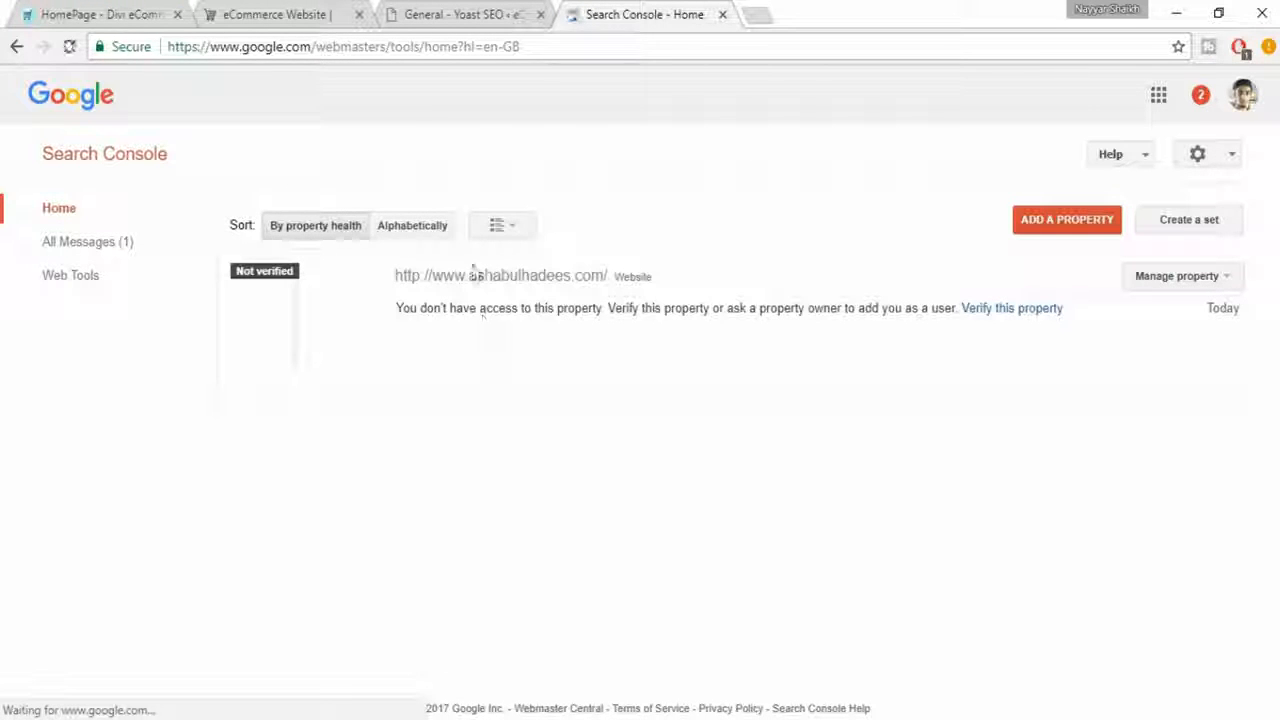
{"action": "left_click", "coordinate": [1045, 230]}
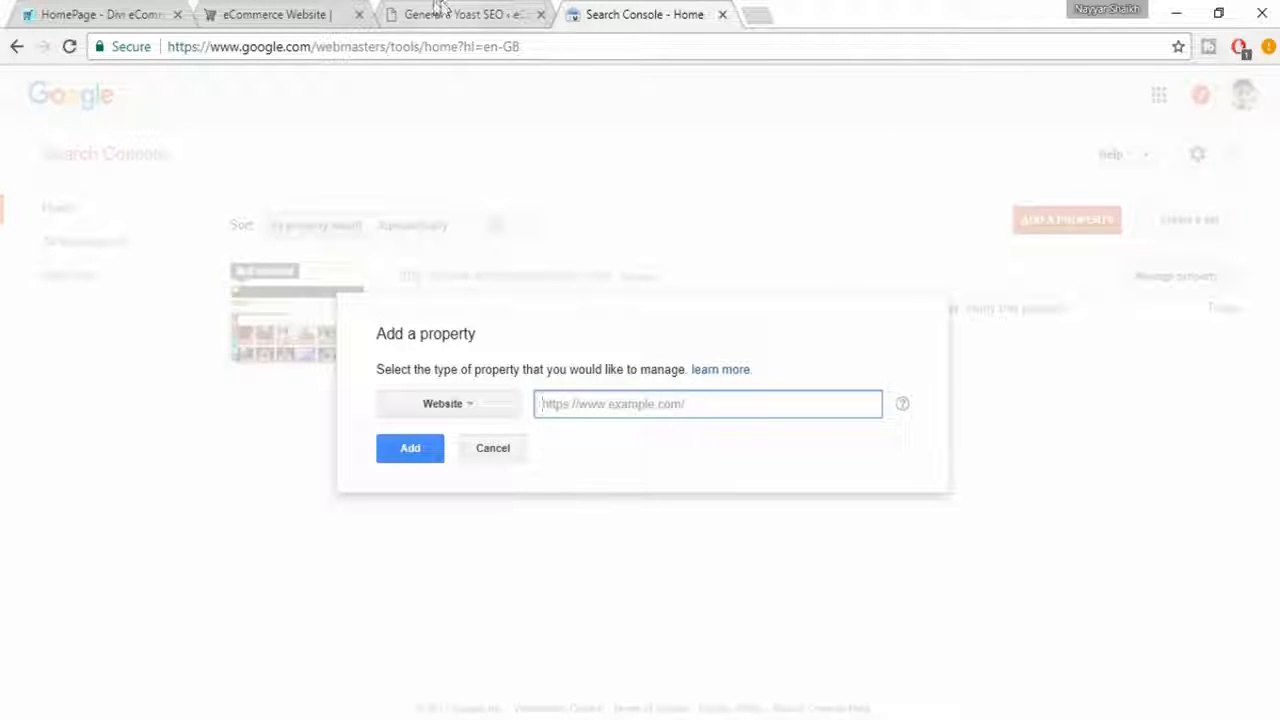
{"action": "left_click", "coordinate": [330, 12]}
{"action": "left_click", "coordinate": [344, 46]}
{"action": "key", "text": "ctrl+c"}
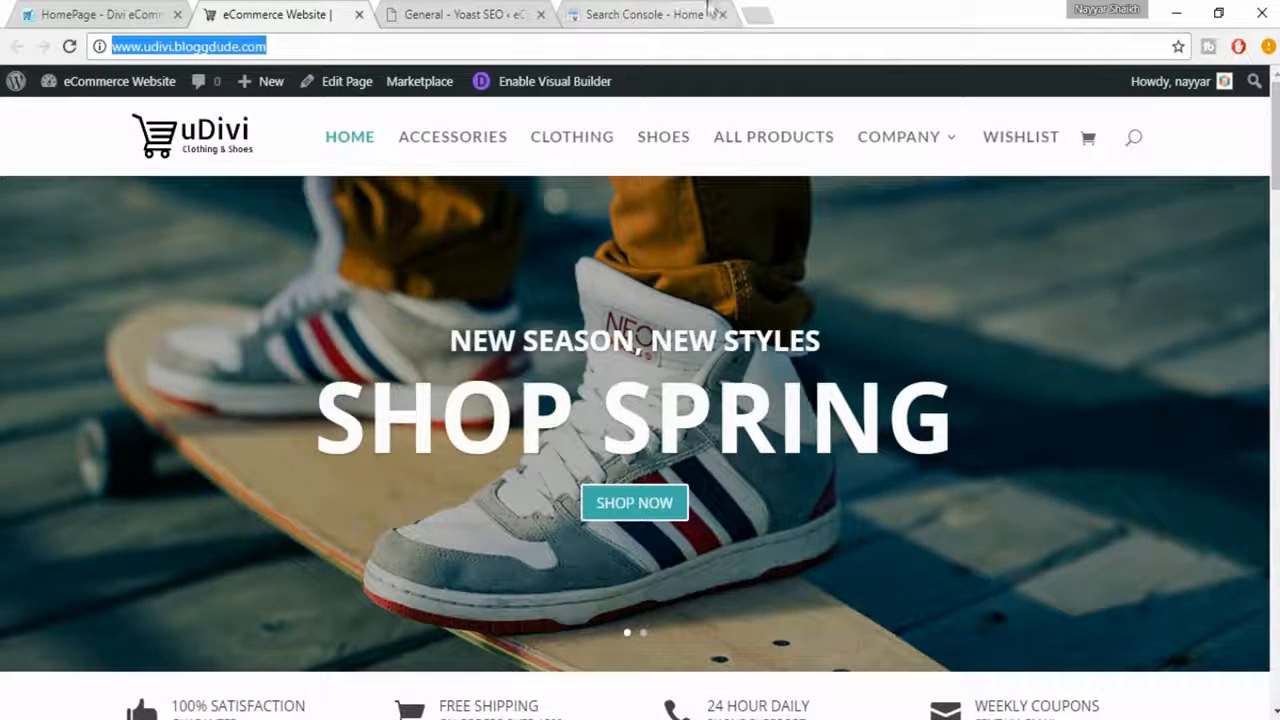
{"action": "left_click", "coordinate": [712, 10]}
{"action": "key", "text": "ctrl+v"}
{"action": "left_click", "coordinate": [417, 463]}
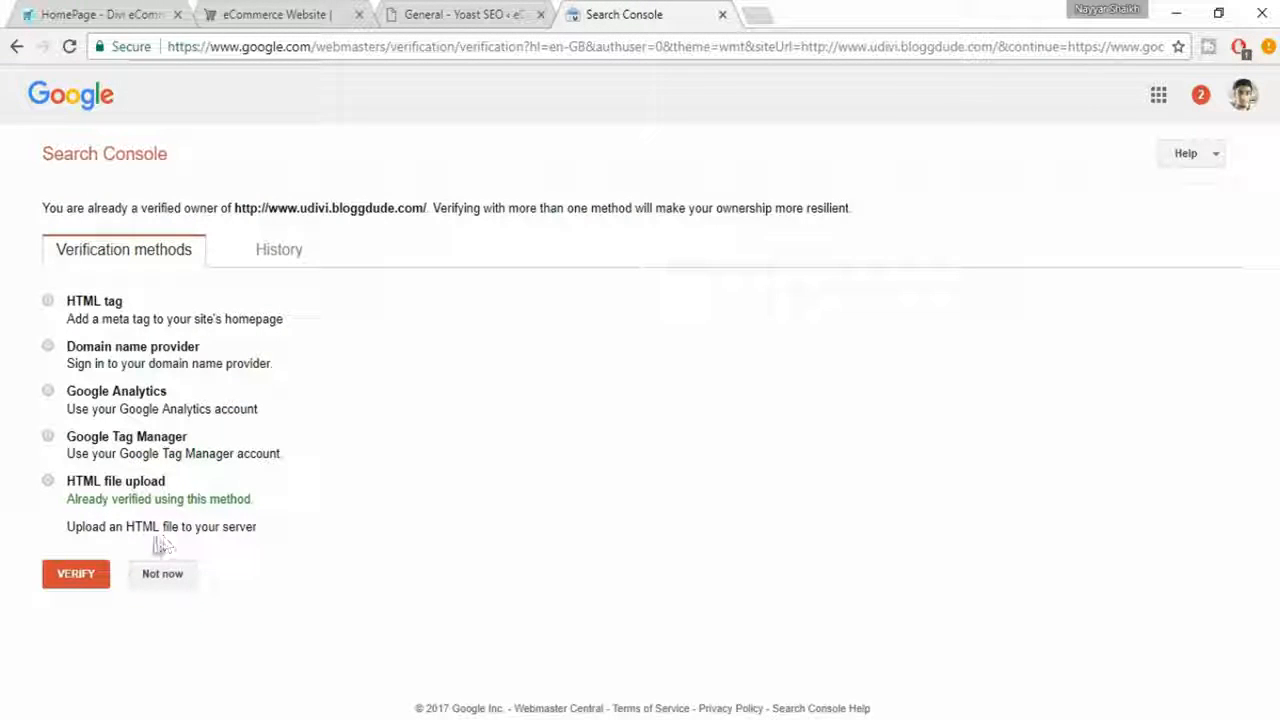
- Choose the HTML tag verification method for the shop's property and copy its full meta tag
{"action": "double_click", "coordinate": [110, 302]}
{"action": "left_click", "coordinate": [166, 306]}
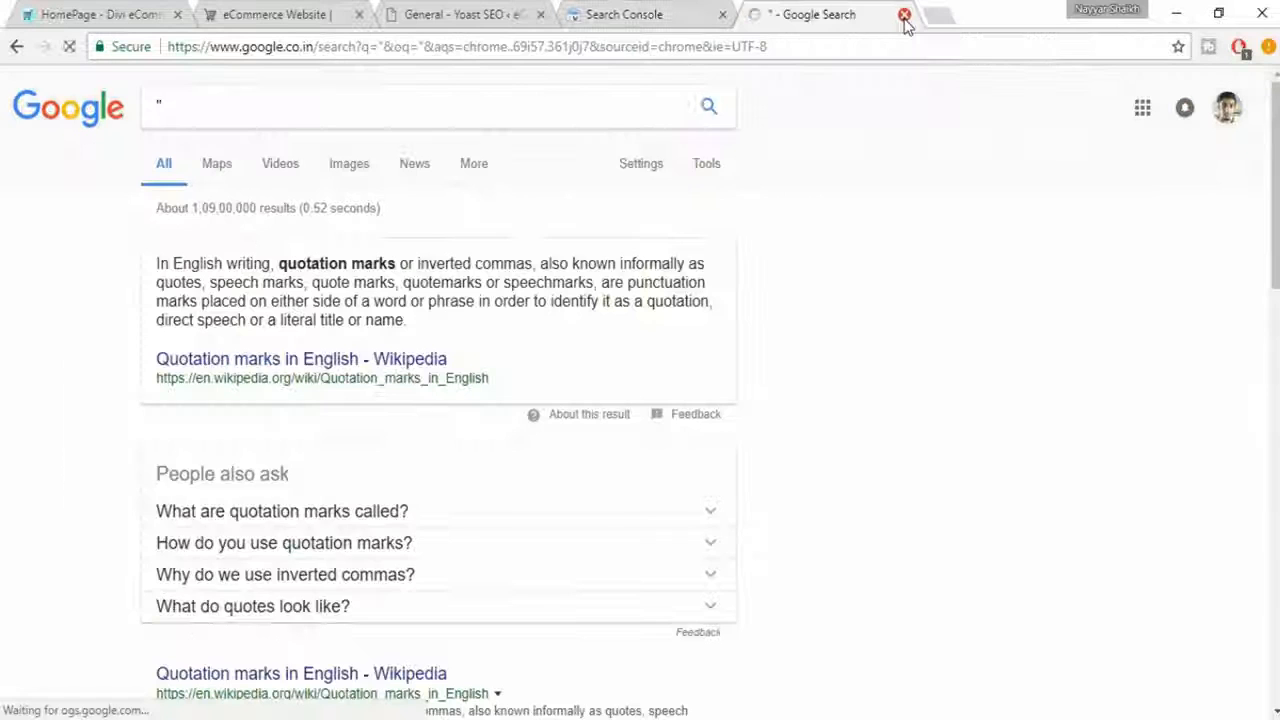
{"action": "left_click", "coordinate": [904, 16]}
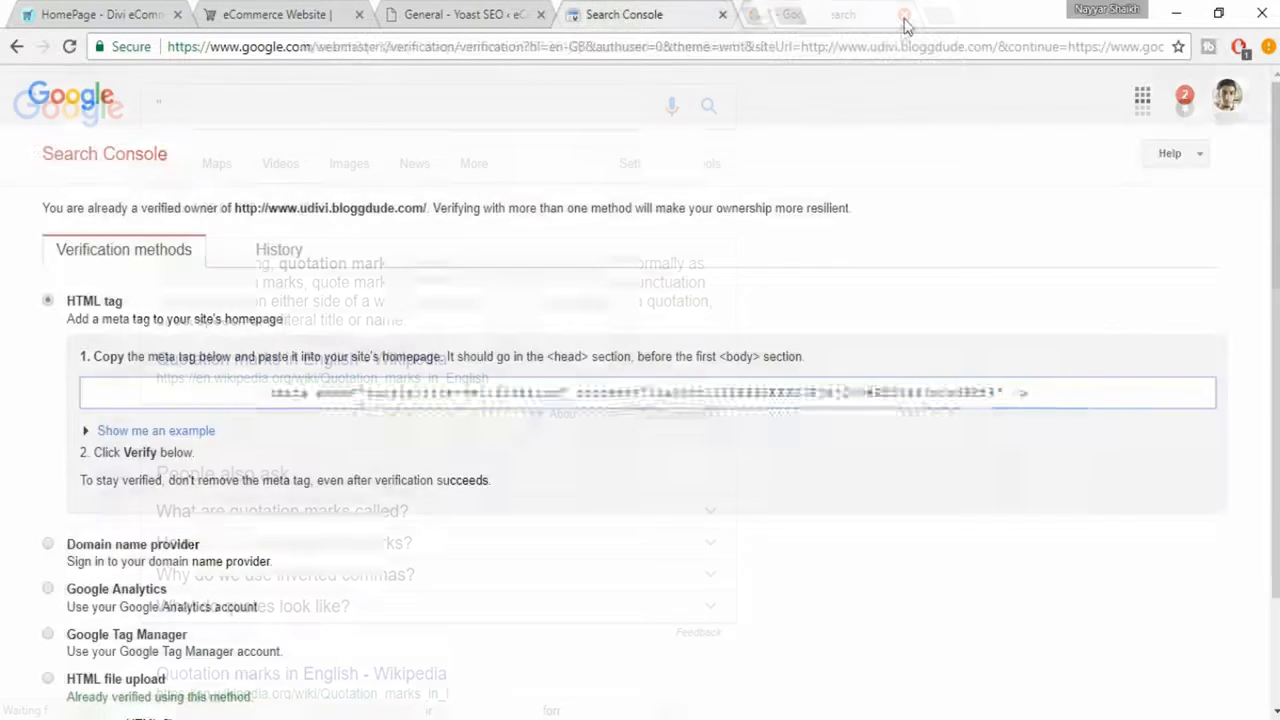
{"action": "left_click", "coordinate": [610, 392]}
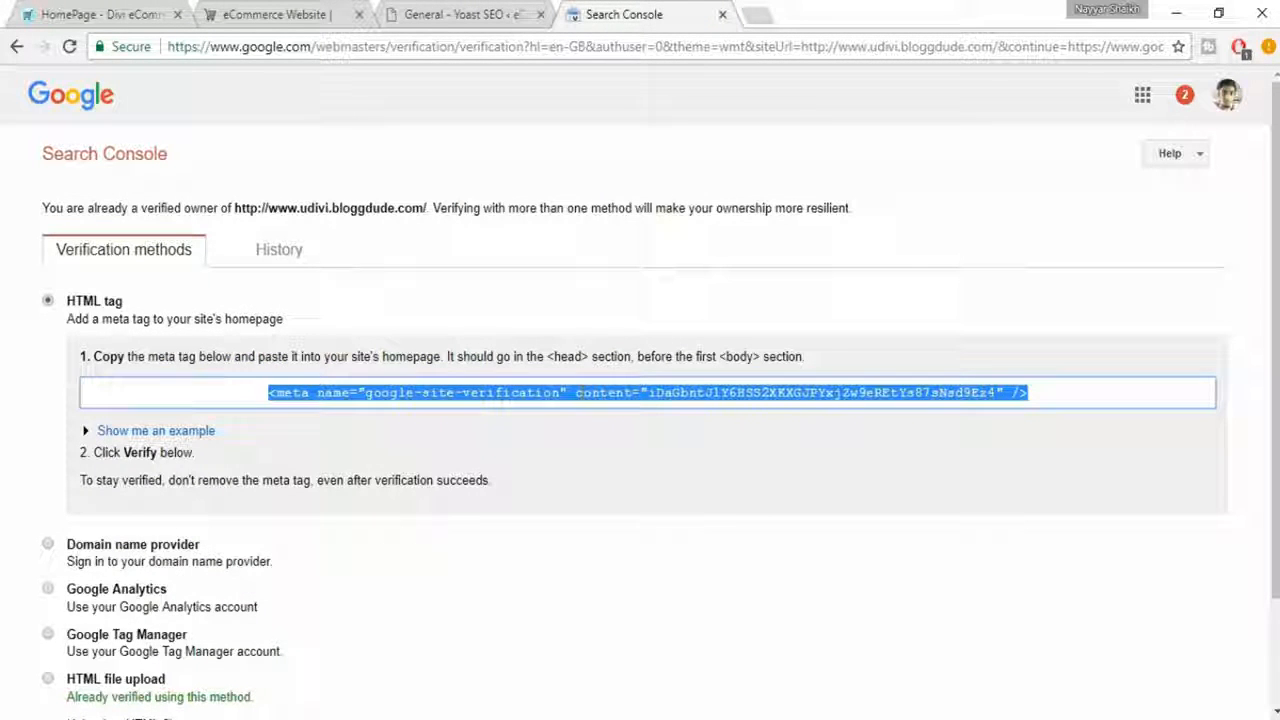
{"action": "left_click", "coordinate": [651, 395]}
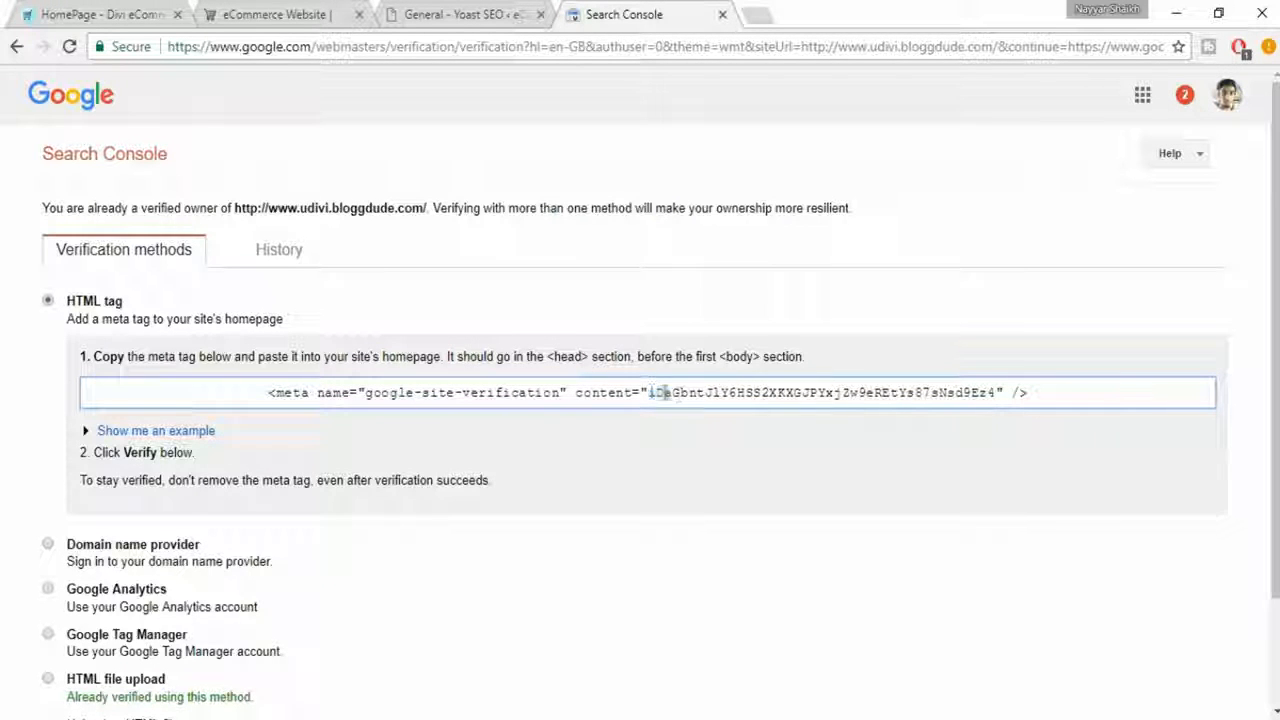
{"action": "left_click_drag", "start_coordinate": [658, 394], "coordinate": [1000, 405]}
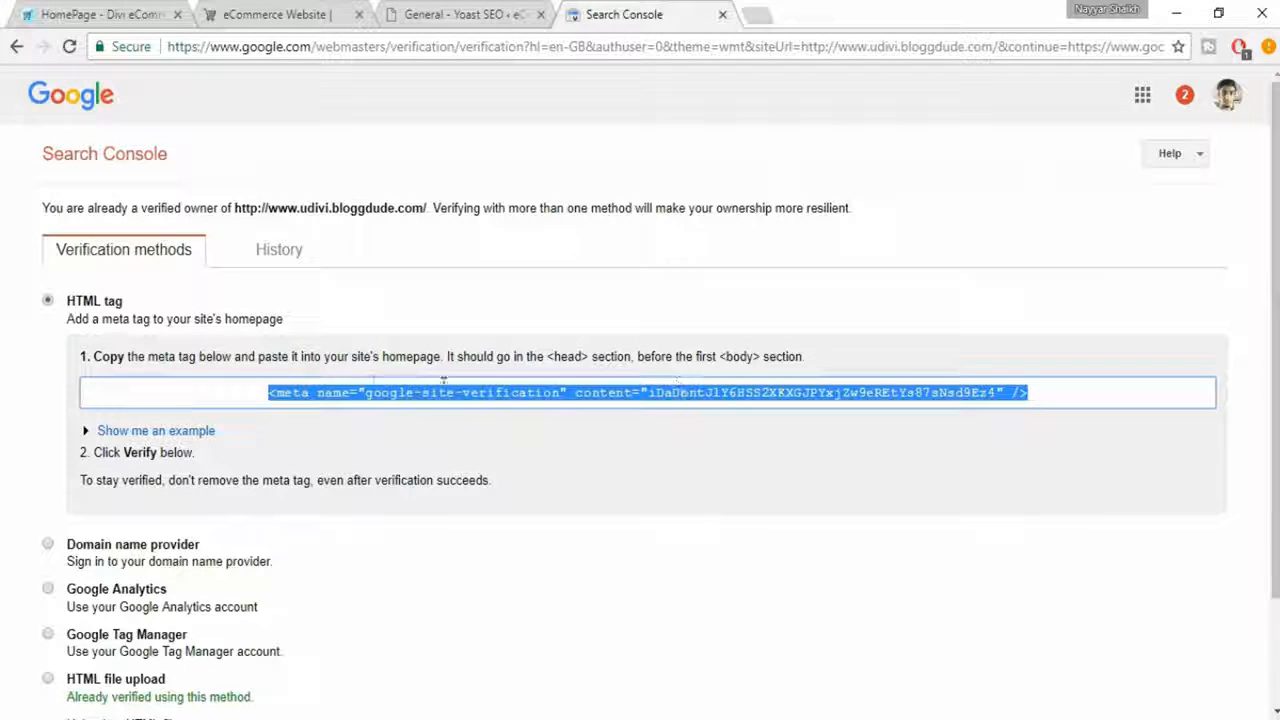
{"action": "left_click", "coordinate": [838, 408]}
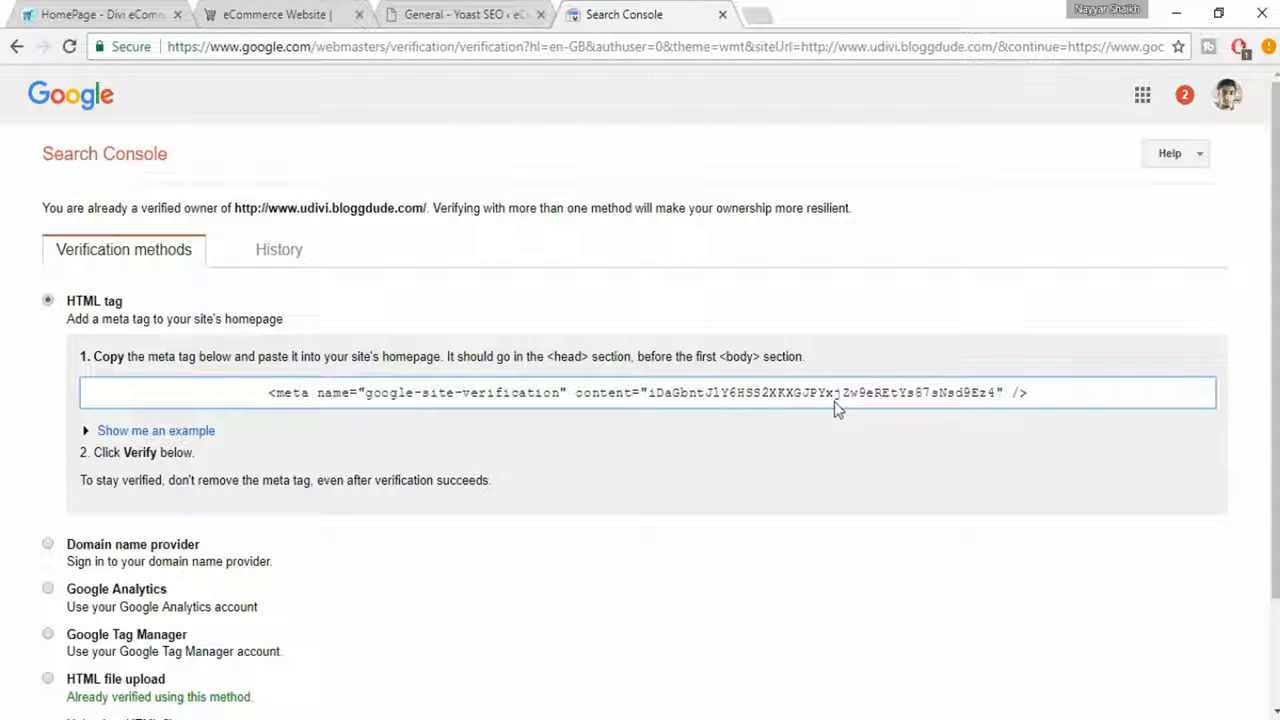
{"action": "left_click", "coordinate": [840, 404]}
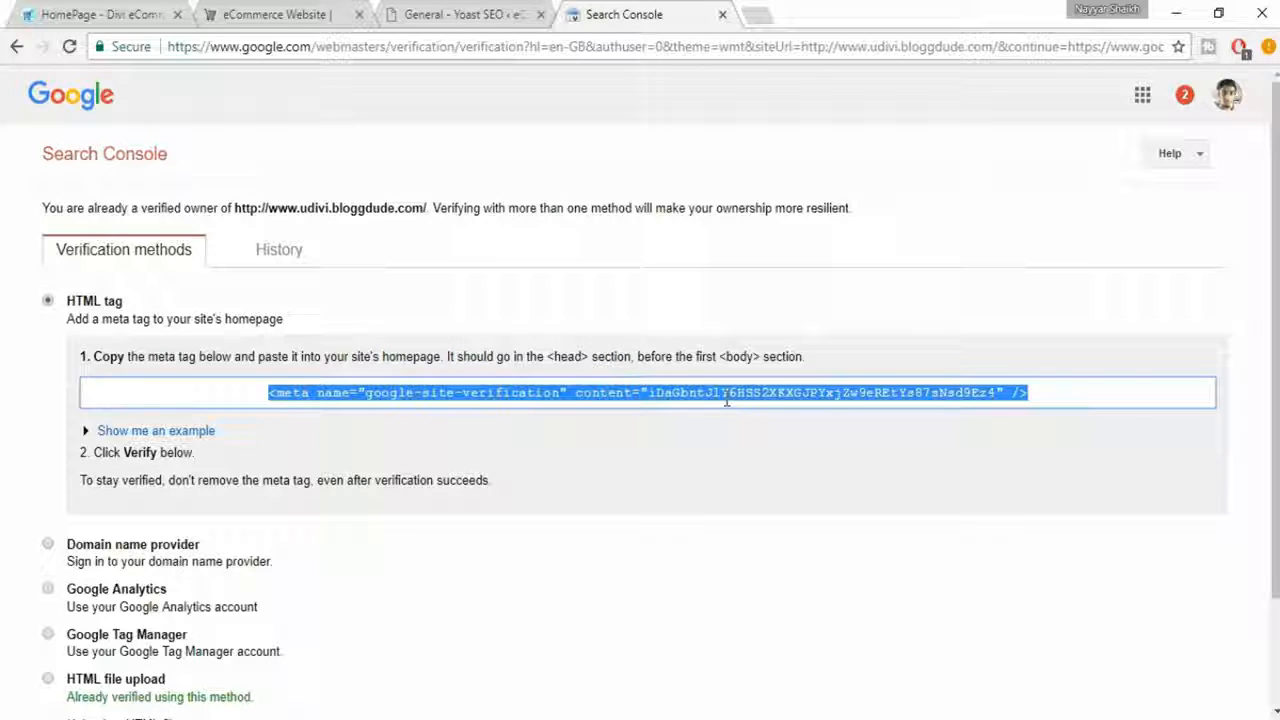
- Paste the meta tag into a new browser tab's address field and copy only the verification code from its content attribute
{"action": "left_click", "coordinate": [757, 14]}
{"action": "key", "text": "ctrl+v"}
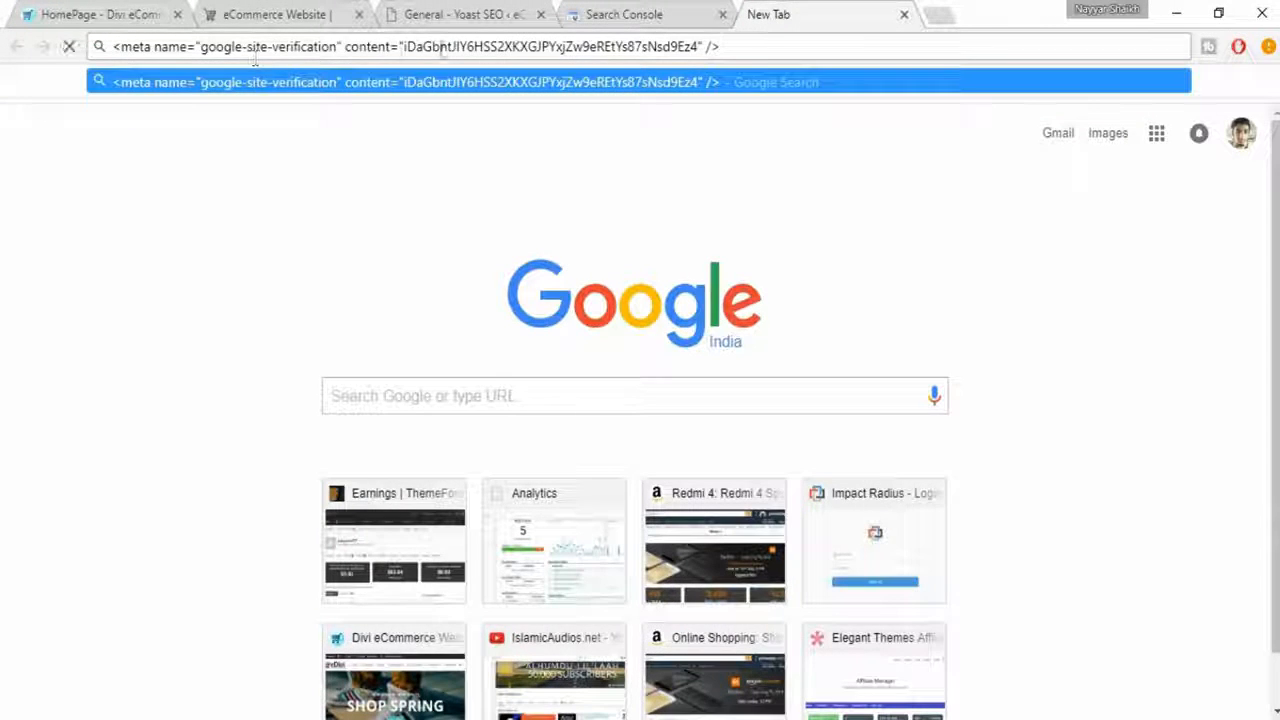
{"action": "left_click_drag", "start_coordinate": [403, 47], "coordinate": [699, 50]}
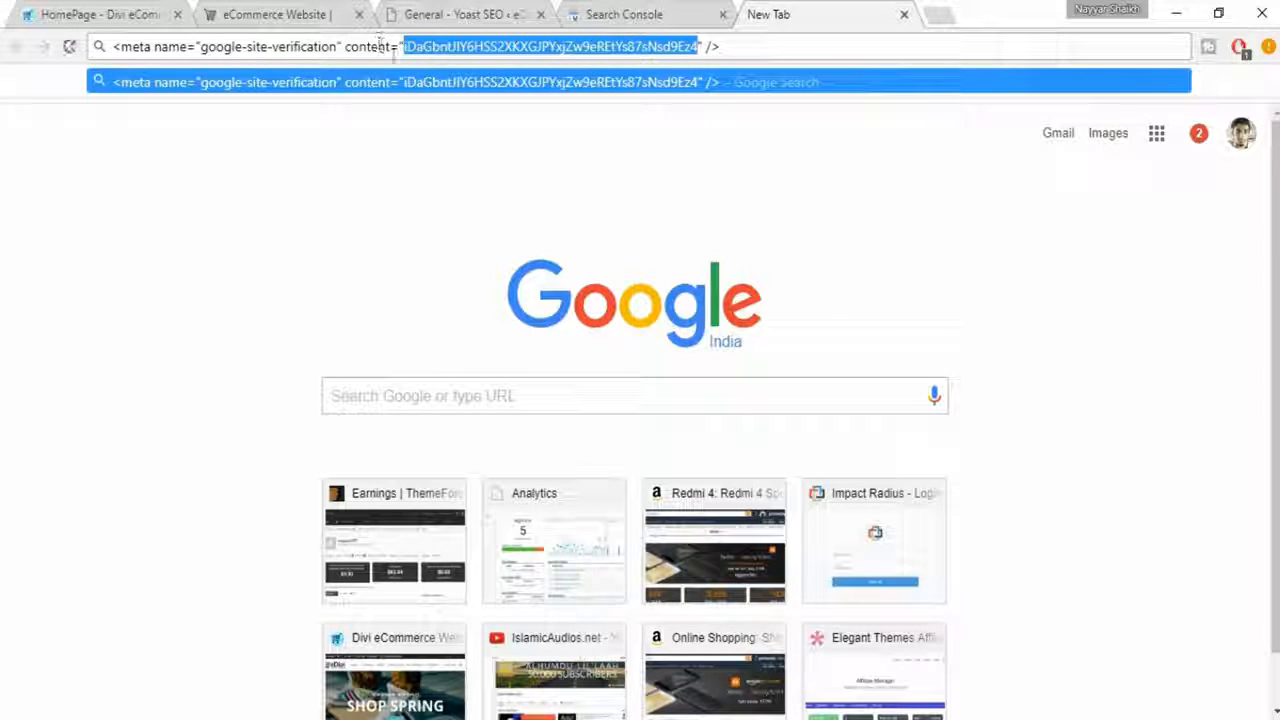
- Return to Yoast SEO's Webmaster Tools verification settings, paste the verification code for Google Search Console and save the changes
{"action": "left_click", "coordinate": [645, 14]}
{"action": "left_click", "coordinate": [515, 8]}
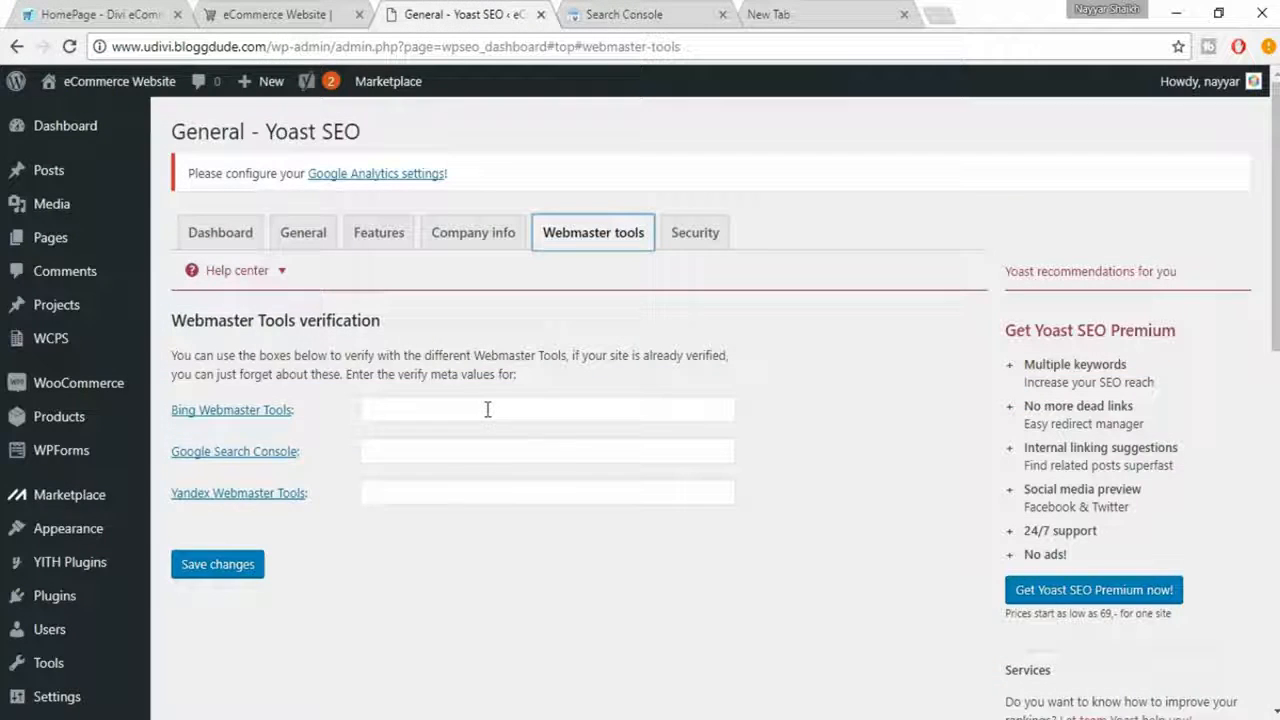
{"action": "left_click", "coordinate": [469, 451]}
{"action": "key", "text": "ctrl+v"}
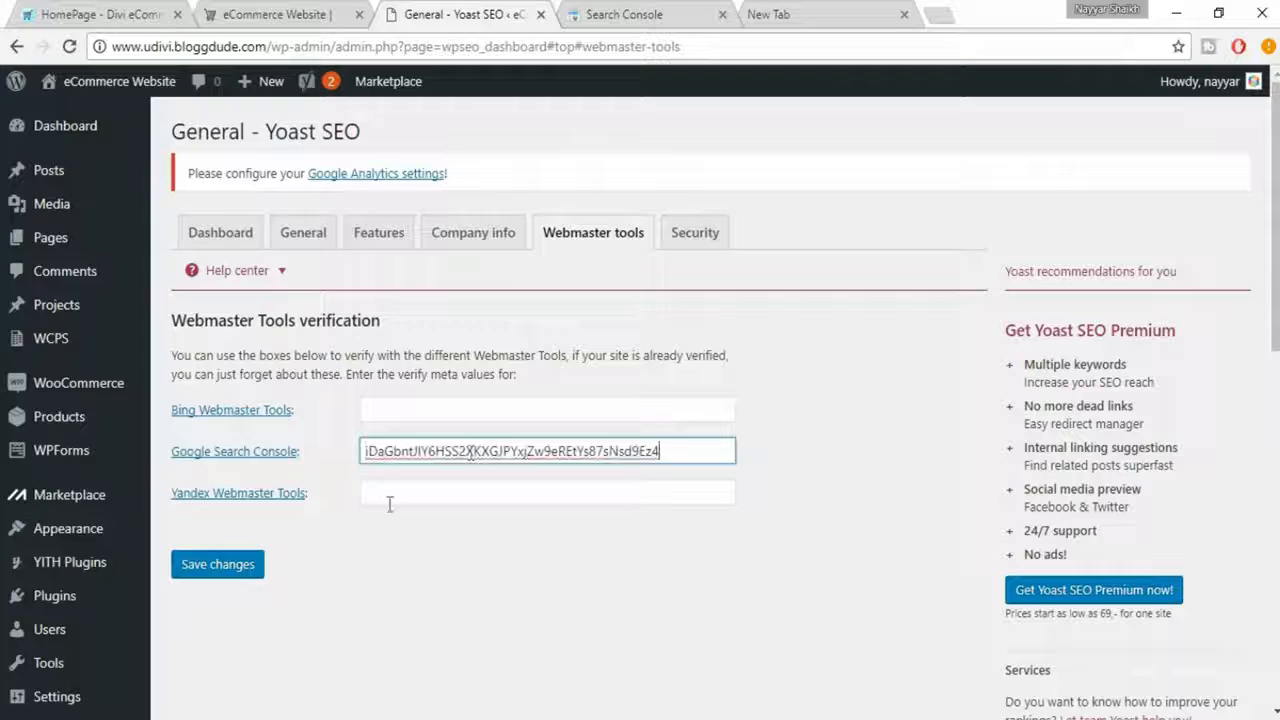
{"action": "left_click", "coordinate": [217, 566]}
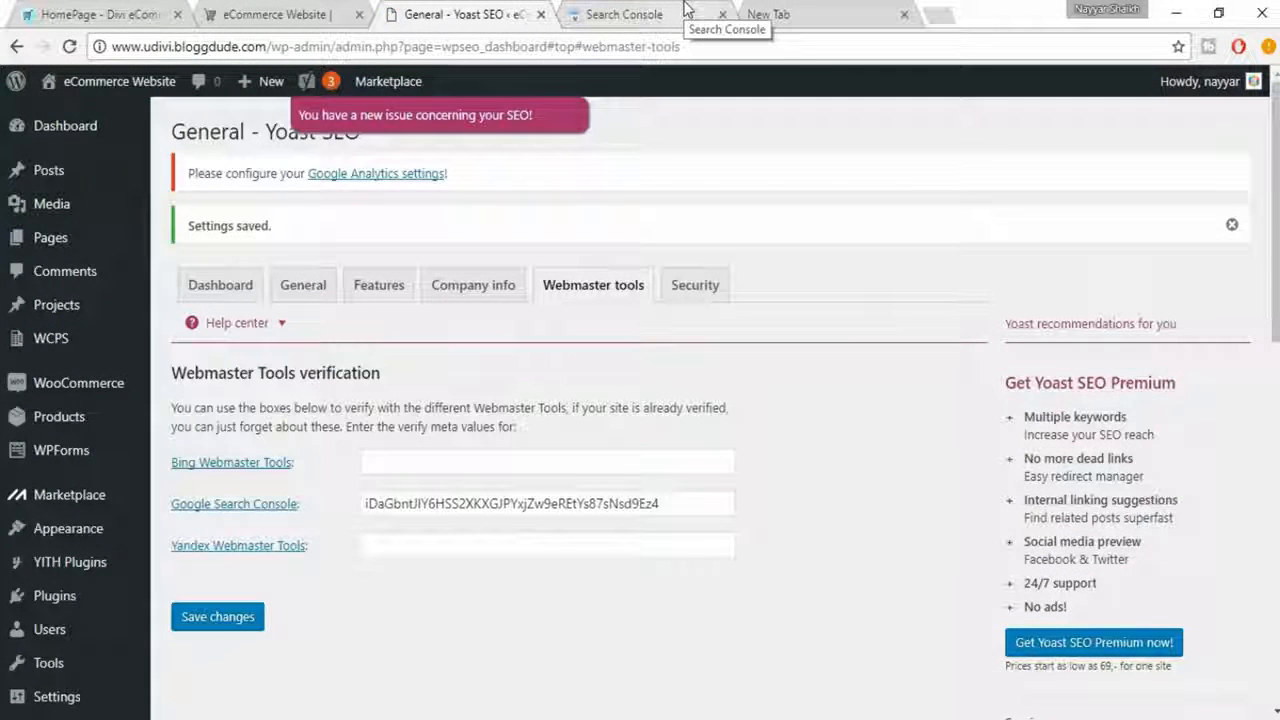
- Verify ownership of the shop's site in Search Console with the HTML tag method and check the verification result
{"action": "left_click", "coordinate": [685, 10]}
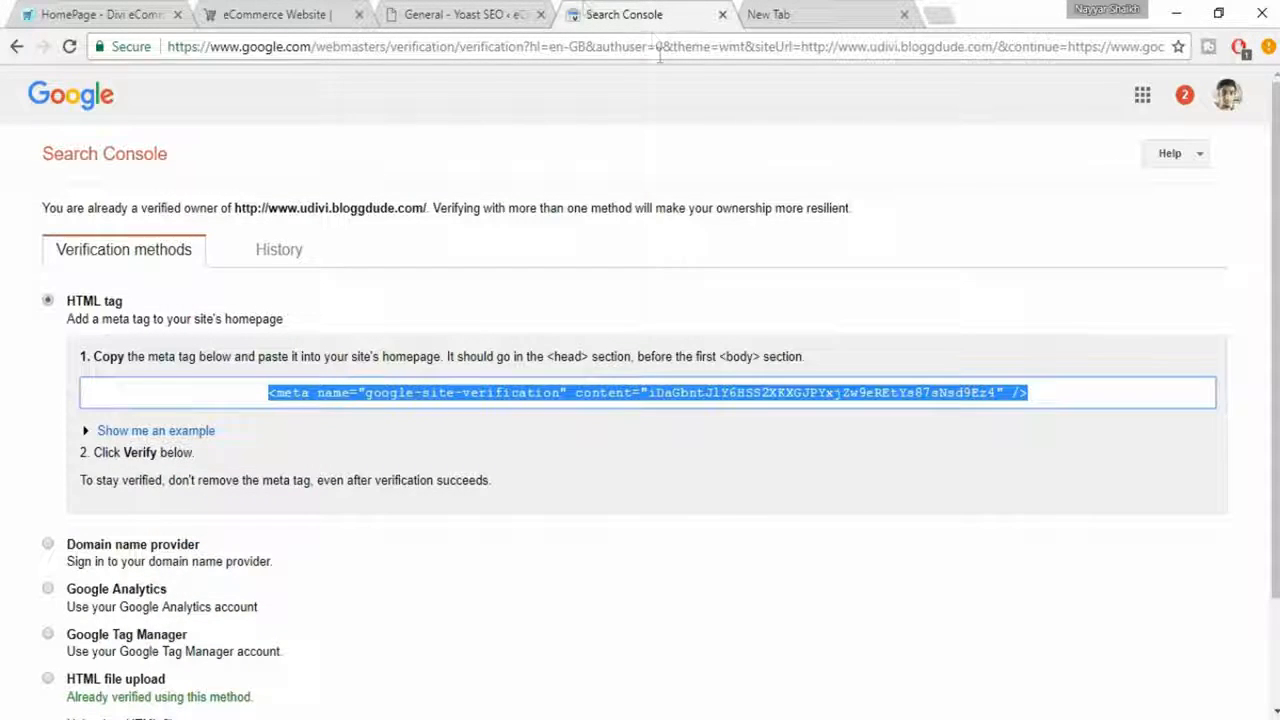
{"action": "scroll", "coordinate": [774, 146], "scroll_direction": "down", "scroll_amount": 2}
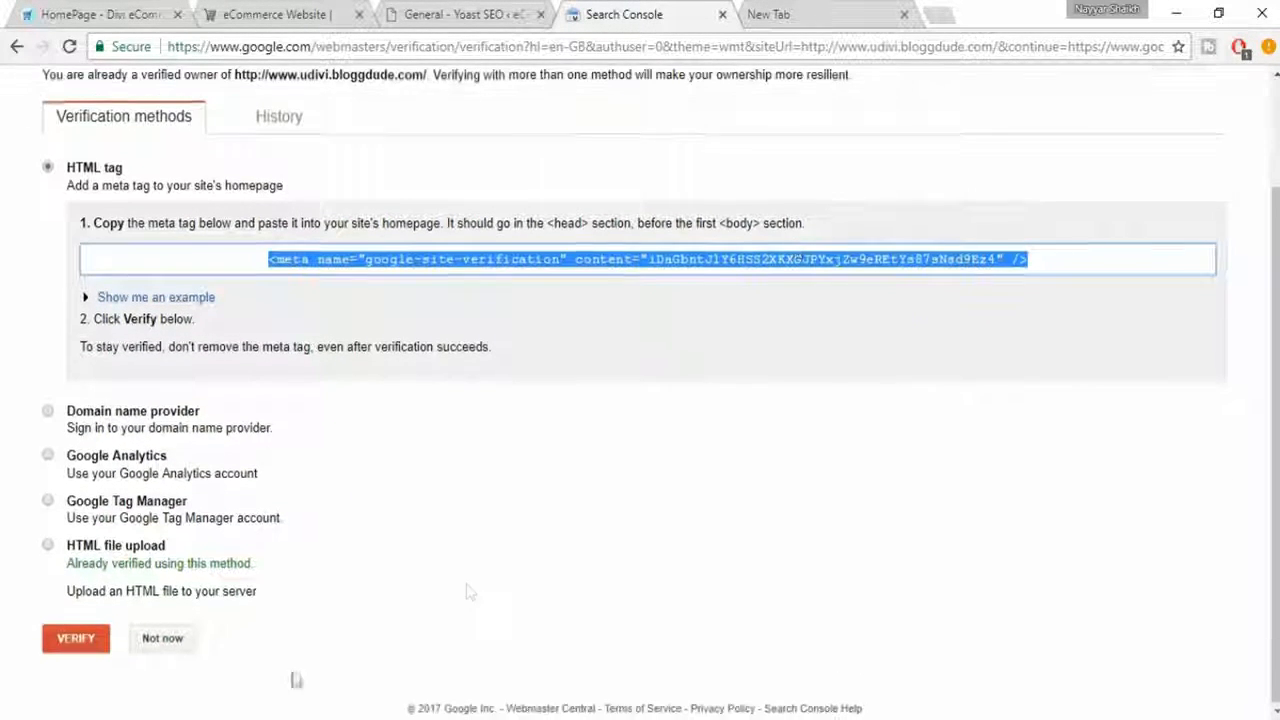
{"action": "left_click", "coordinate": [72, 648]}
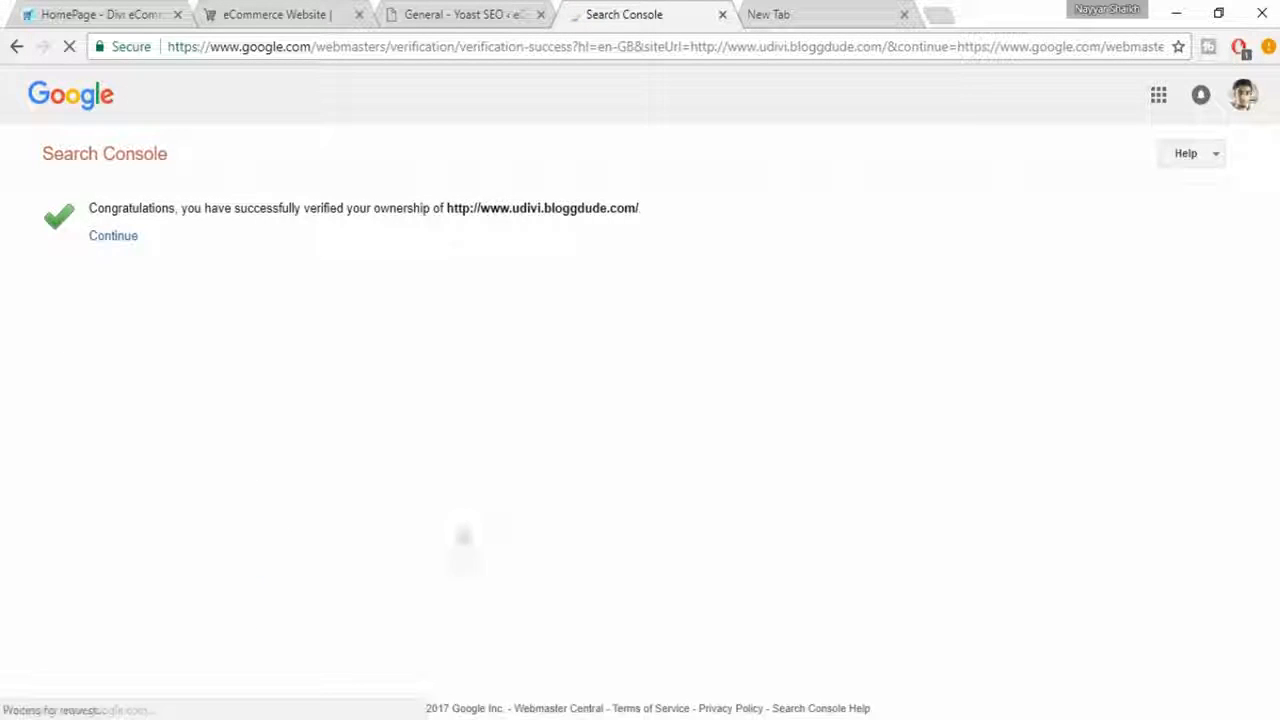
{"action": "left_click_drag", "start_coordinate": [89, 208], "coordinate": [691, 219]}
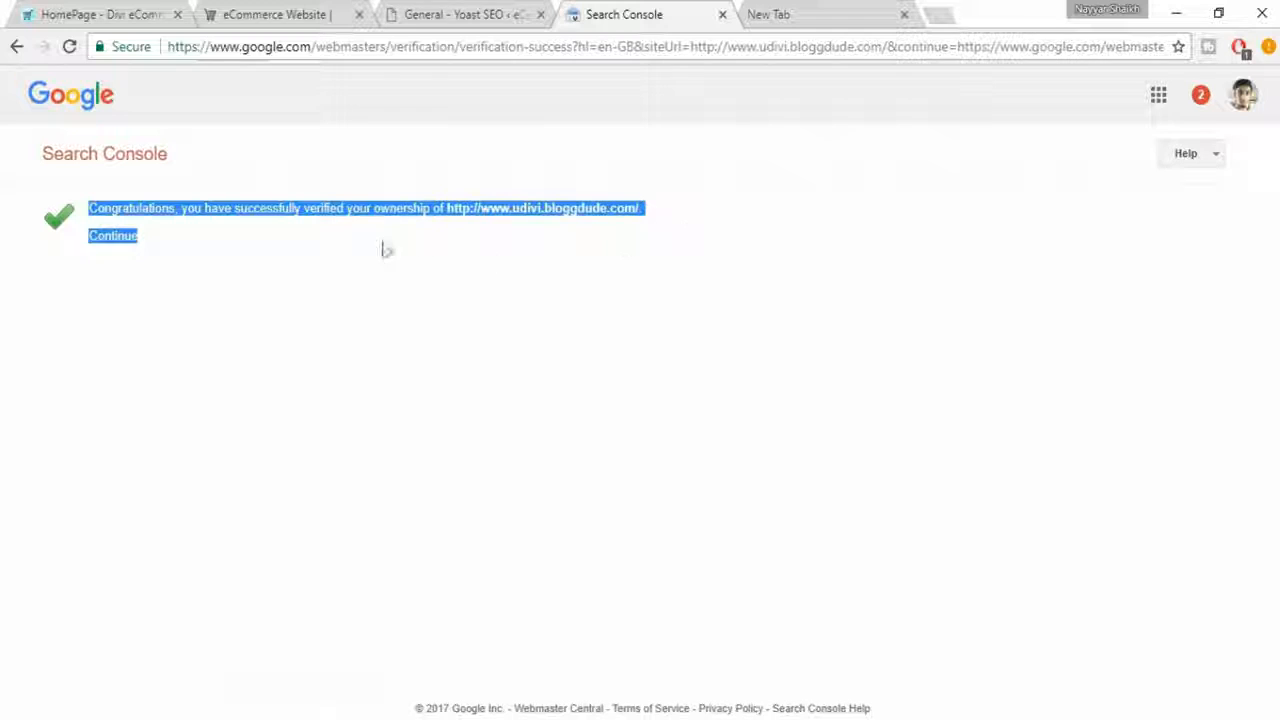
{"action": "left_click", "coordinate": [437, 240]}
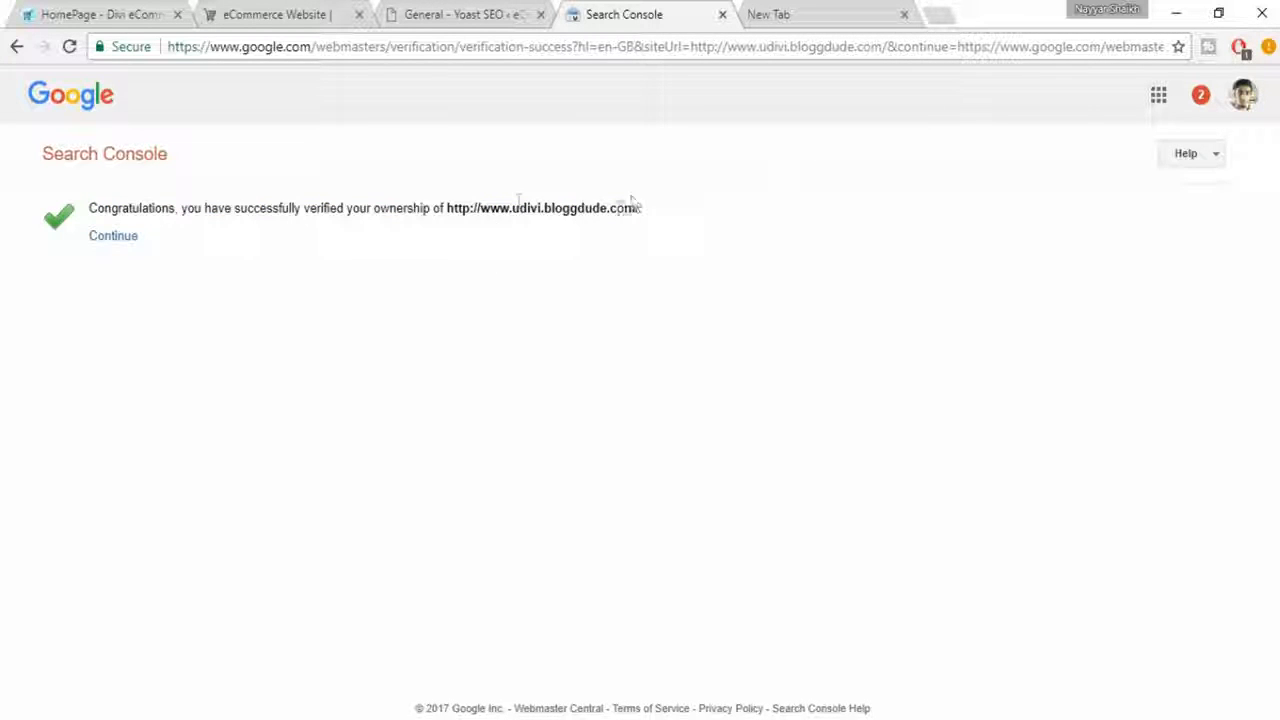
{"action": "left_click_drag", "start_coordinate": [665, 217], "coordinate": [462, 207]}
{"action": "left_click", "coordinate": [464, 212]}
- Return to the WordPress admin, open the Men's Blue Short Sleeve product for editing and go to its Yoast SEO section
{"action": "left_click", "coordinate": [457, 12]}
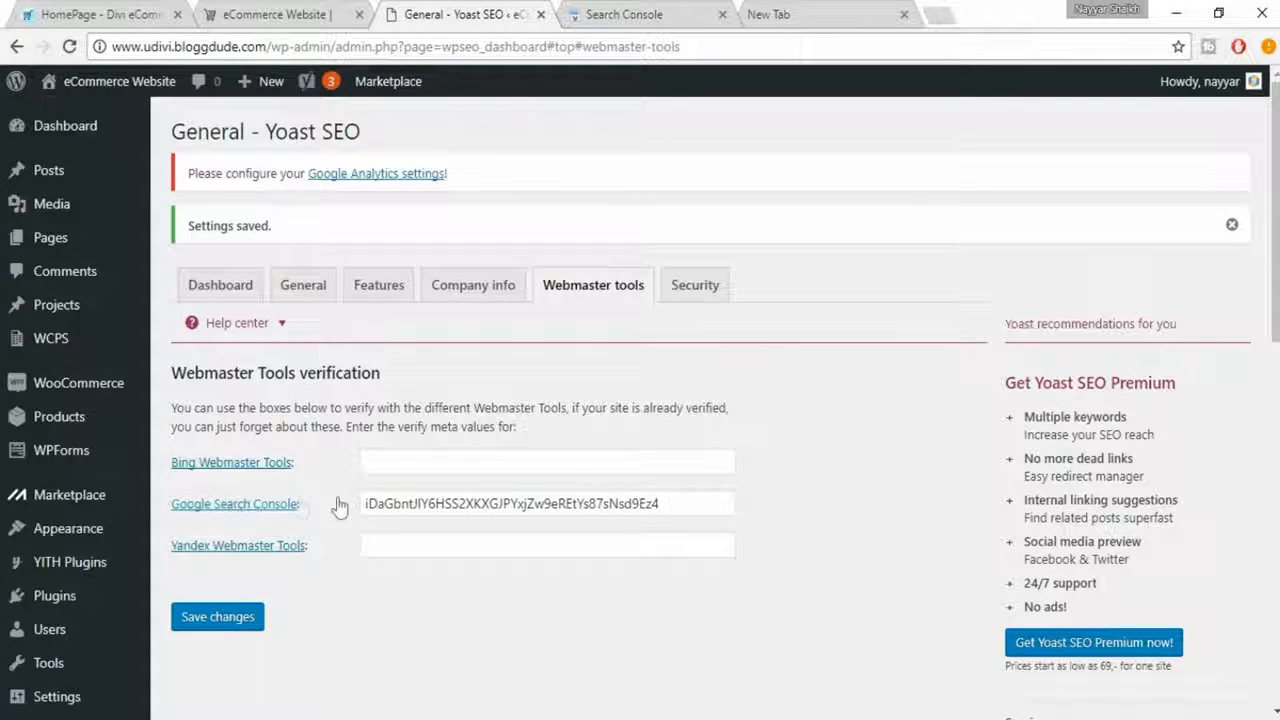
{"action": "mouse_move", "coordinate": [116, 468]}
{"action": "mouse_move", "coordinate": [63, 420]}
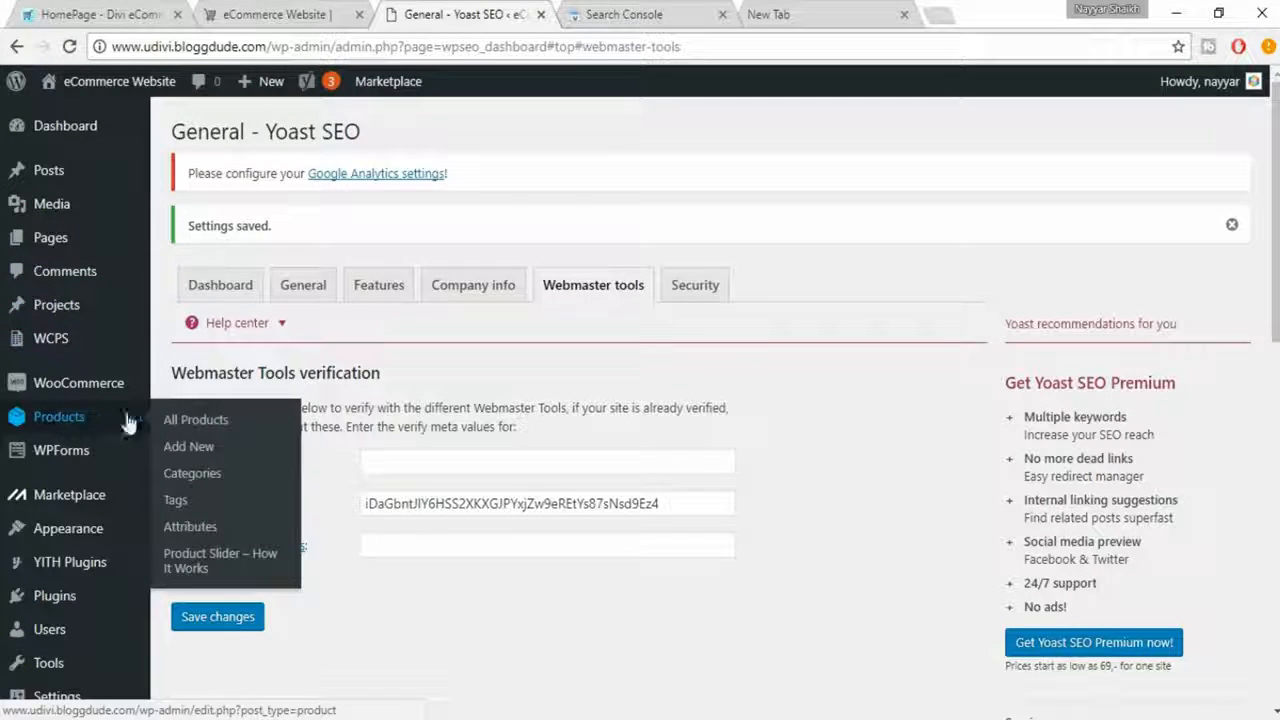
{"action": "left_click", "coordinate": [210, 426]}
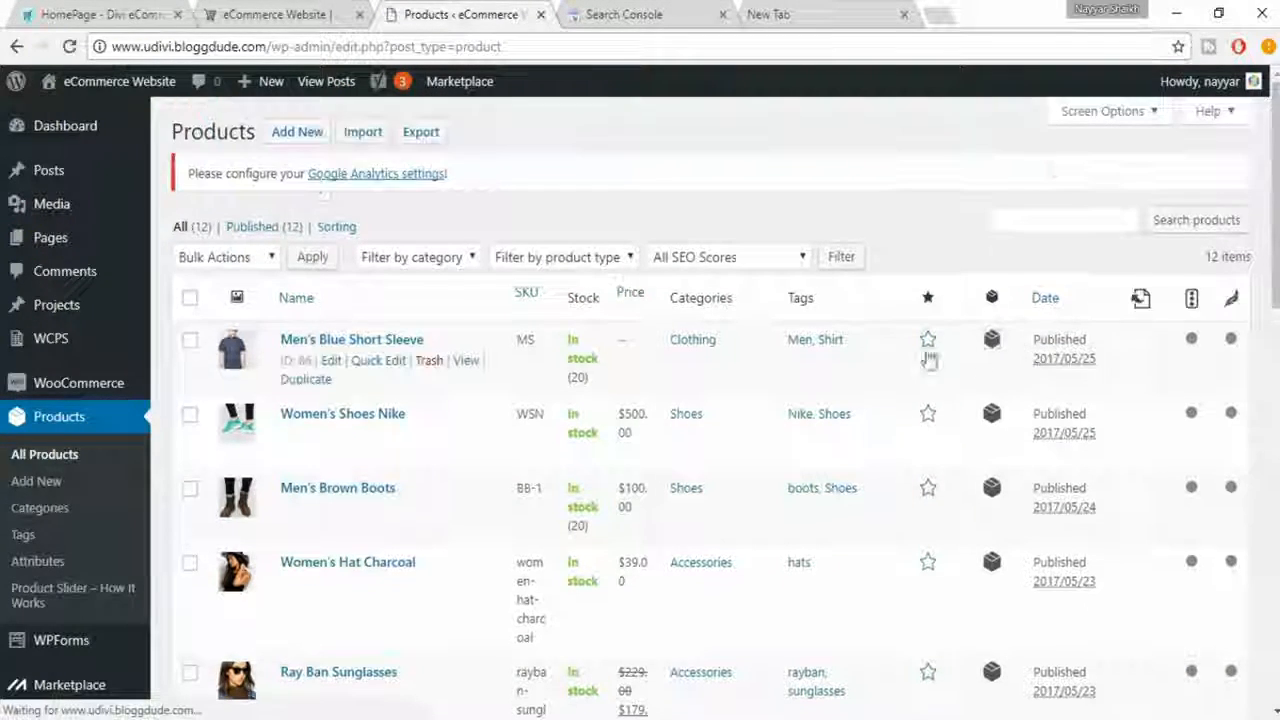
{"action": "left_click", "coordinate": [331, 362]}
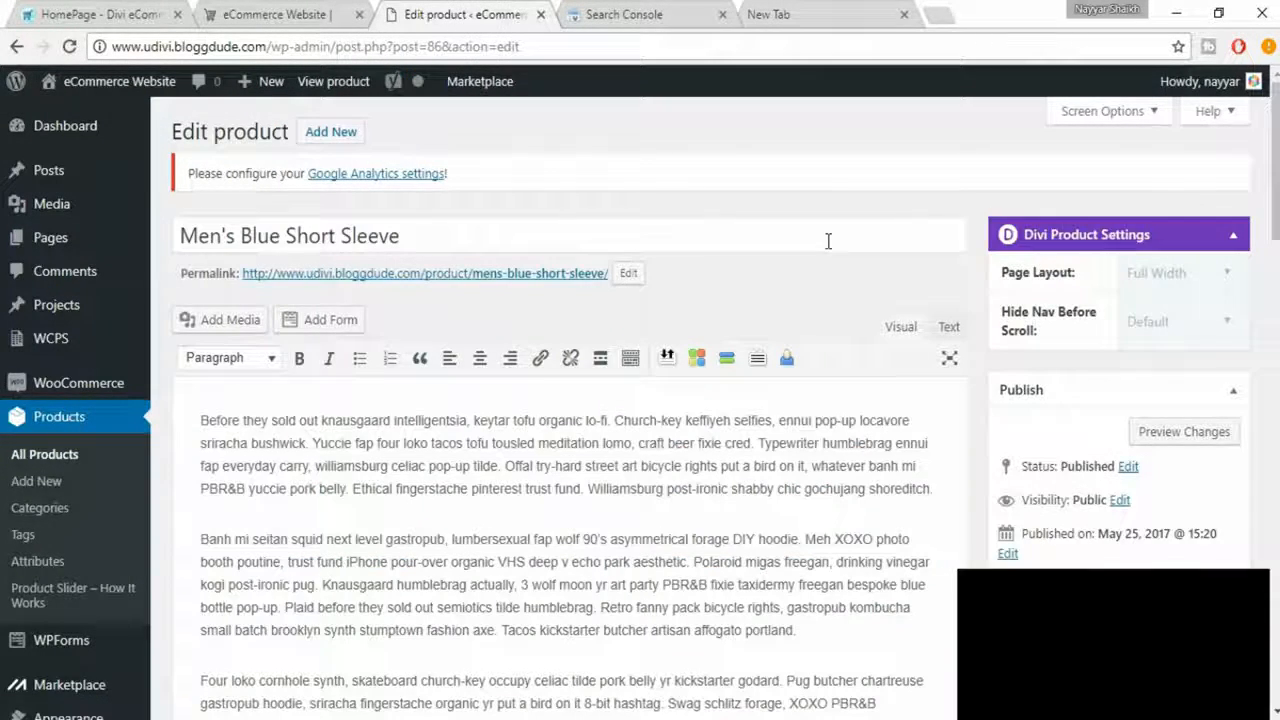
{"action": "scroll", "coordinate": [885, 340], "scroll_direction": "down", "scroll_amount": 10}
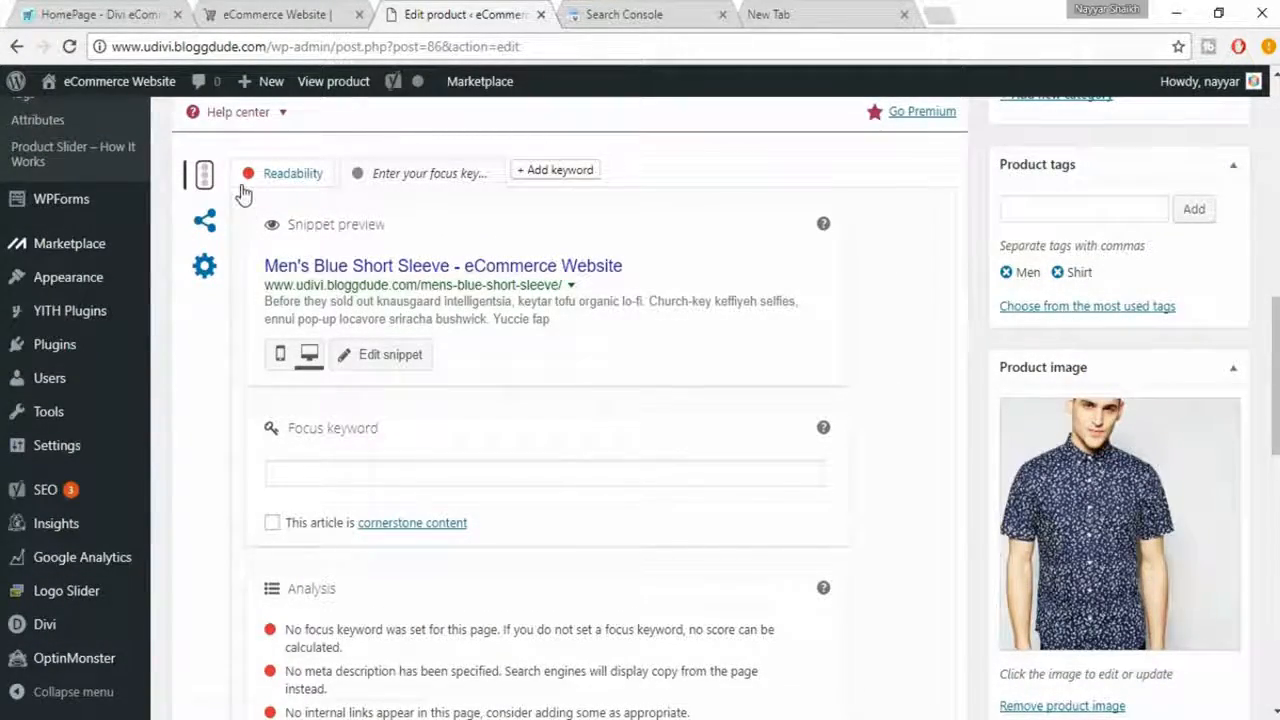
{"action": "scroll", "coordinate": [240, 180], "scroll_direction": "up", "scroll_amount": 1}
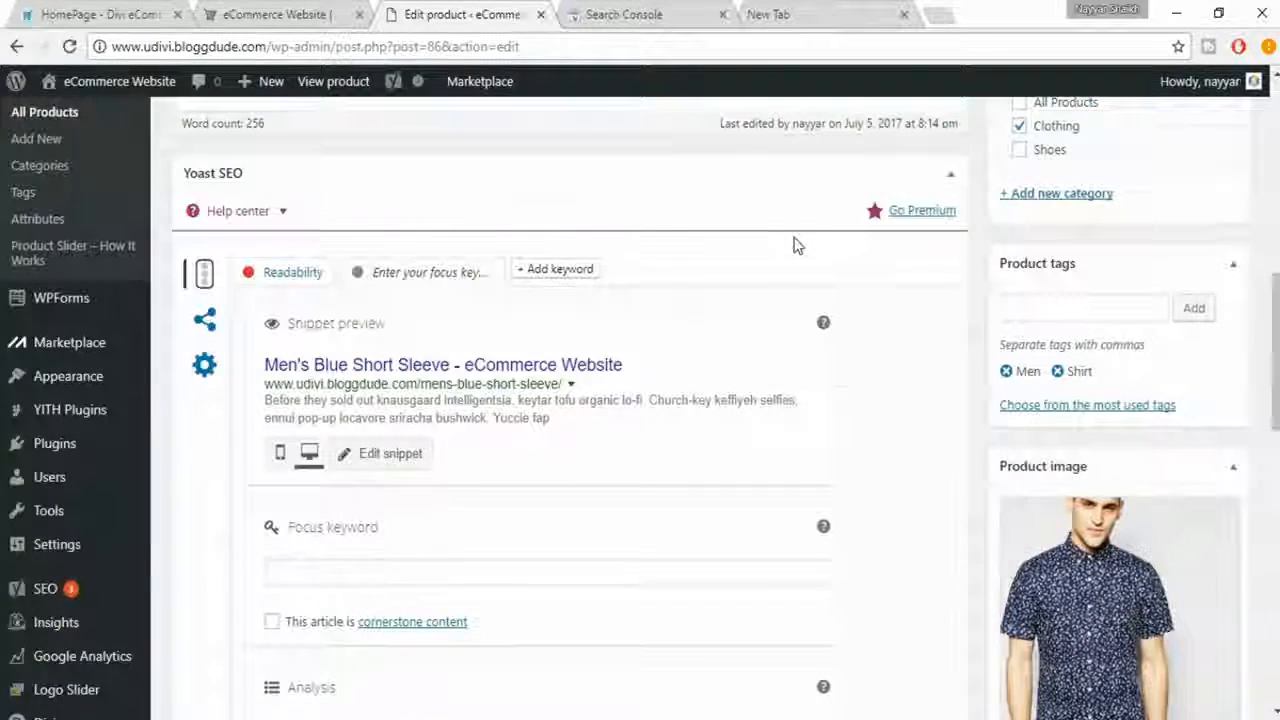
- Preview the product's search snippet in the mobile view and return to the desktop view
{"action": "scroll", "coordinate": [760, 255], "scroll_direction": "down", "scroll_amount": 1}
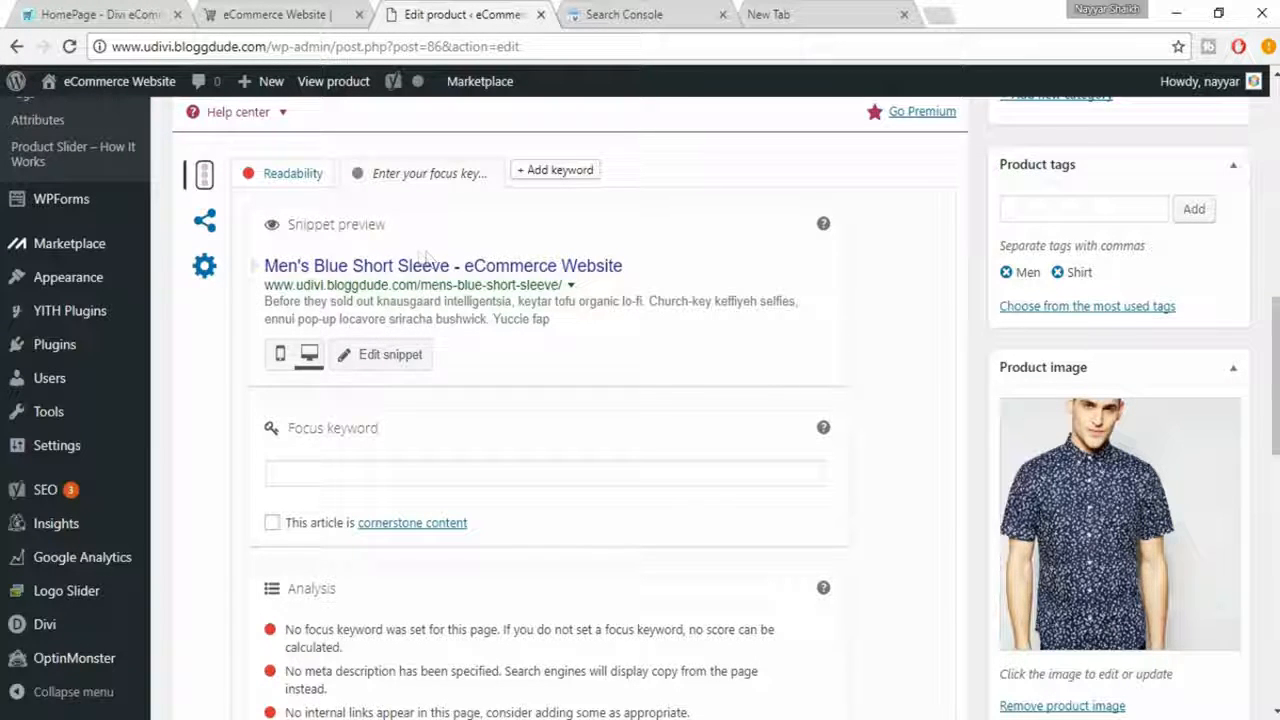
{"action": "left_click", "coordinate": [280, 358]}
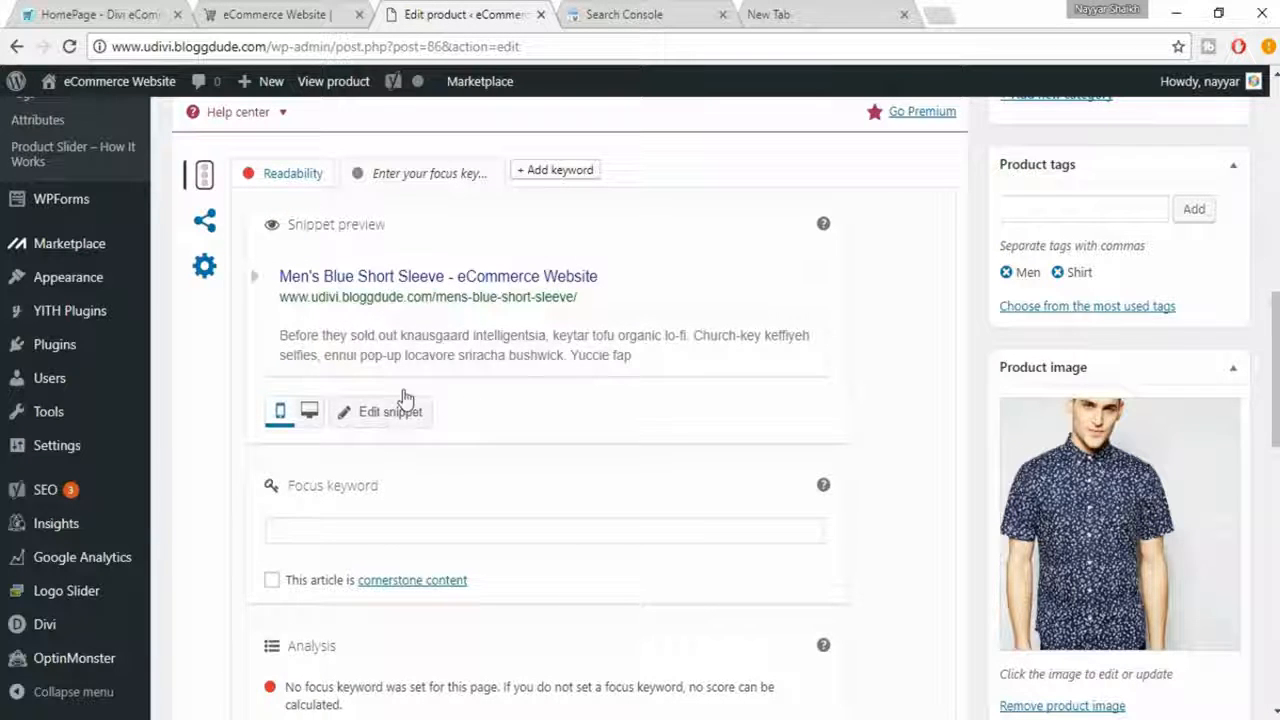
{"action": "left_click", "coordinate": [309, 411]}
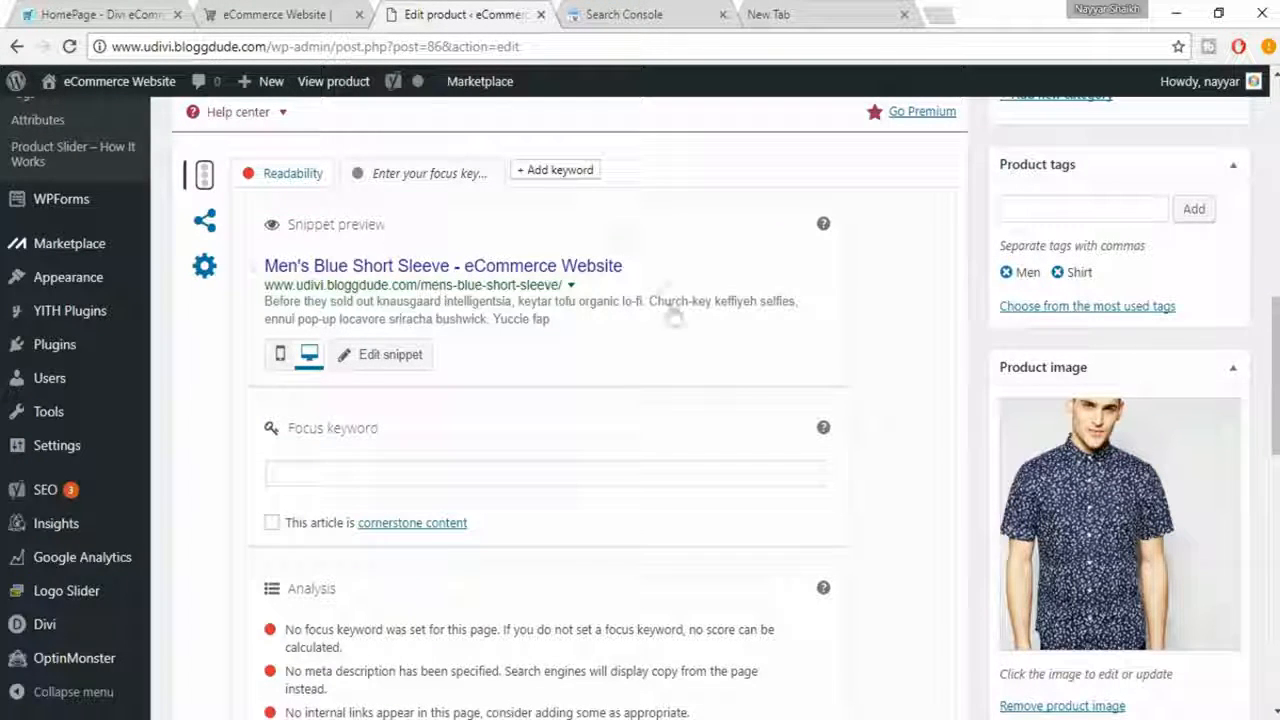
- Enter "Blue Short Sleeve" as the product's focus keyword in the Yoast SEO section
{"action": "scroll", "coordinate": [654, 343], "scroll_direction": "down", "scroll_amount": 1}
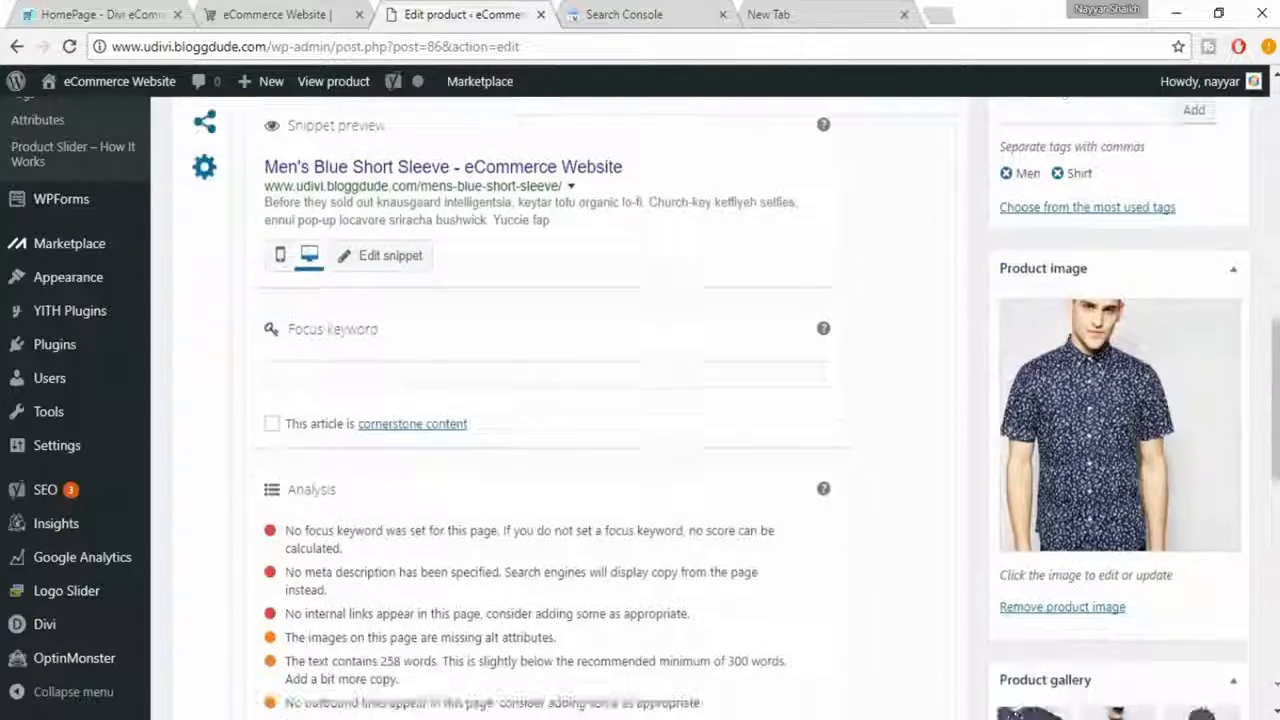
{"action": "left_click", "coordinate": [414, 371]}
{"action": "scroll", "coordinate": [589, 374], "scroll_direction": "down", "scroll_amount": 1}
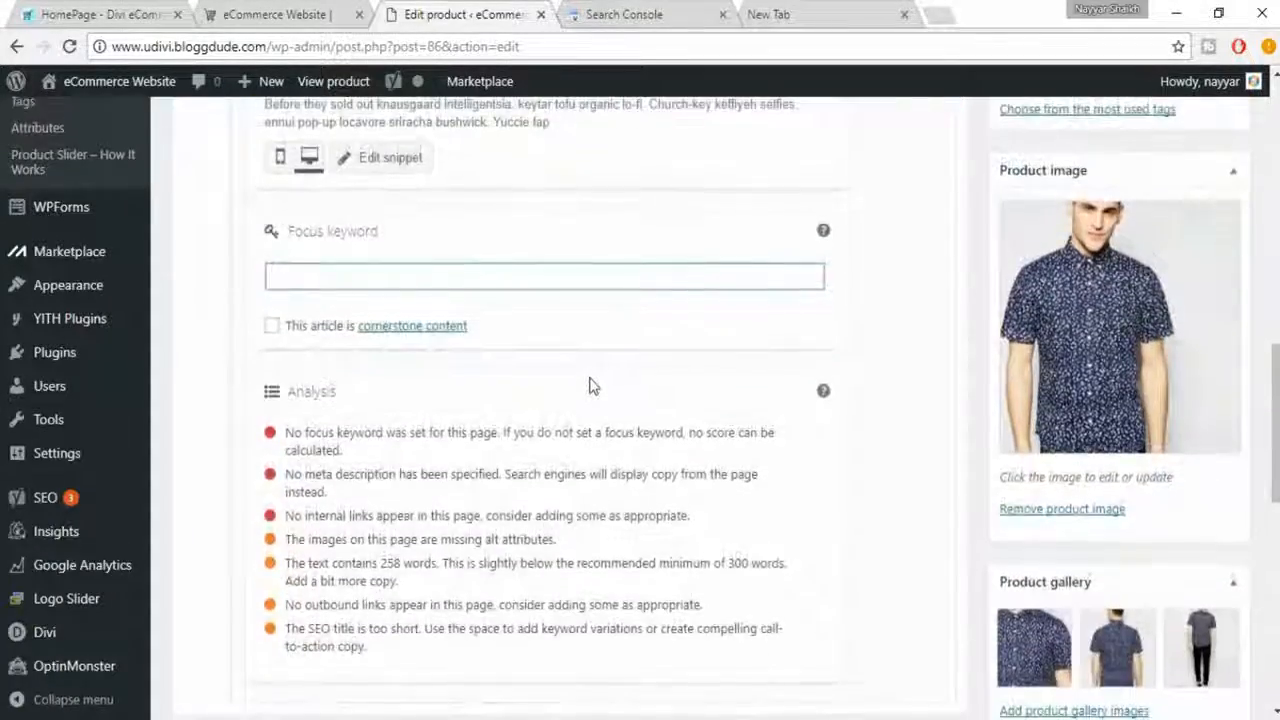
{"action": "scroll", "coordinate": [591, 376], "scroll_direction": "up", "scroll_amount": 6}
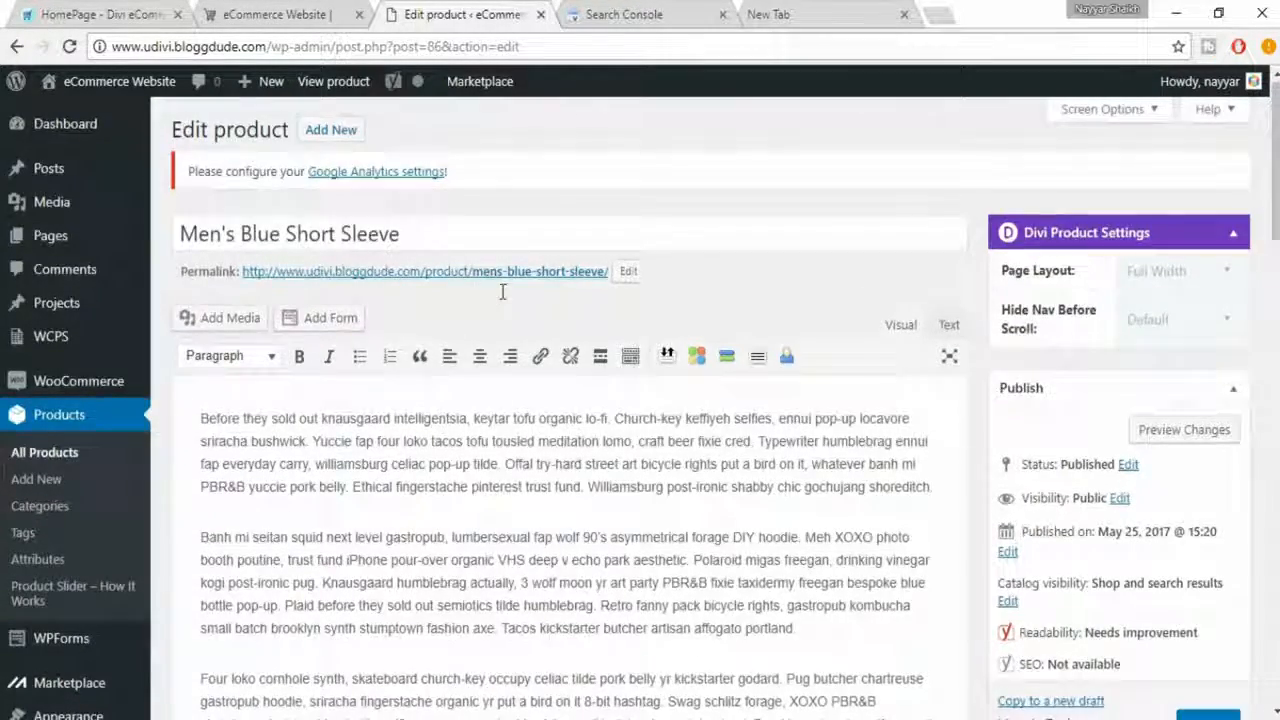
{"action": "scroll", "coordinate": [503, 290], "scroll_direction": "down", "scroll_amount": 7}
{"action": "type", "text": "B"}
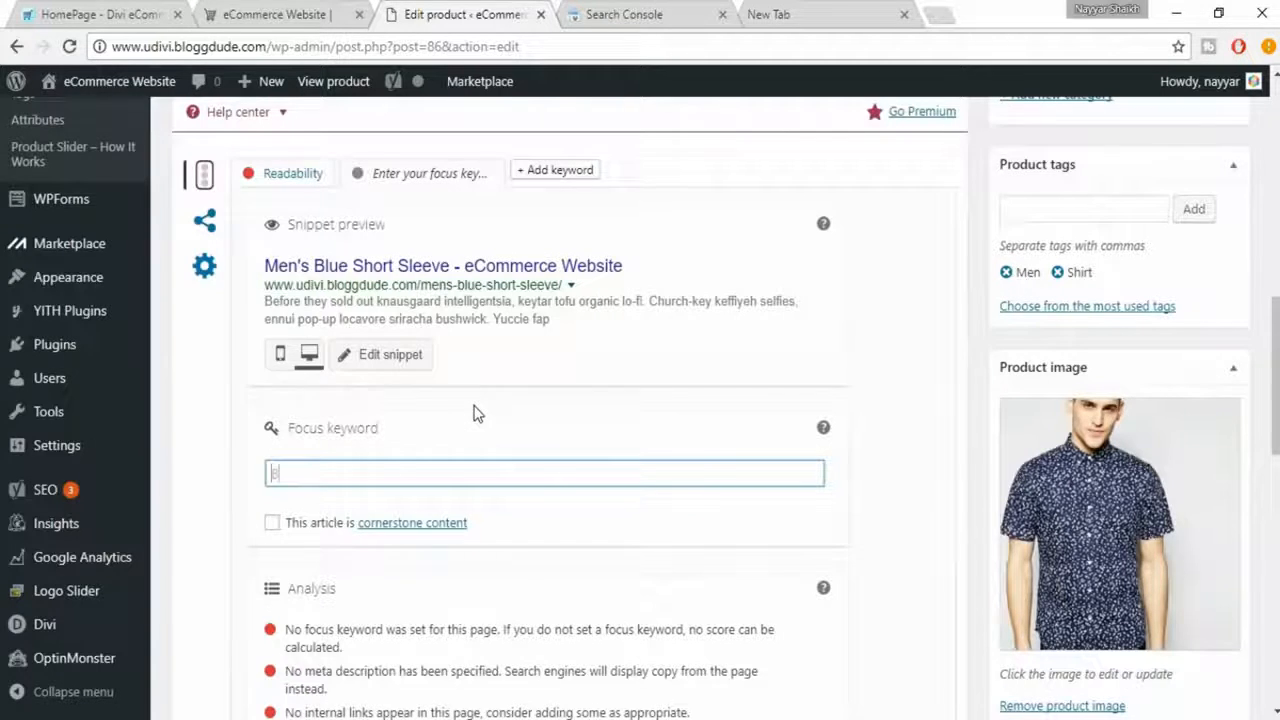
{"action": "type", "text": "lue S"}
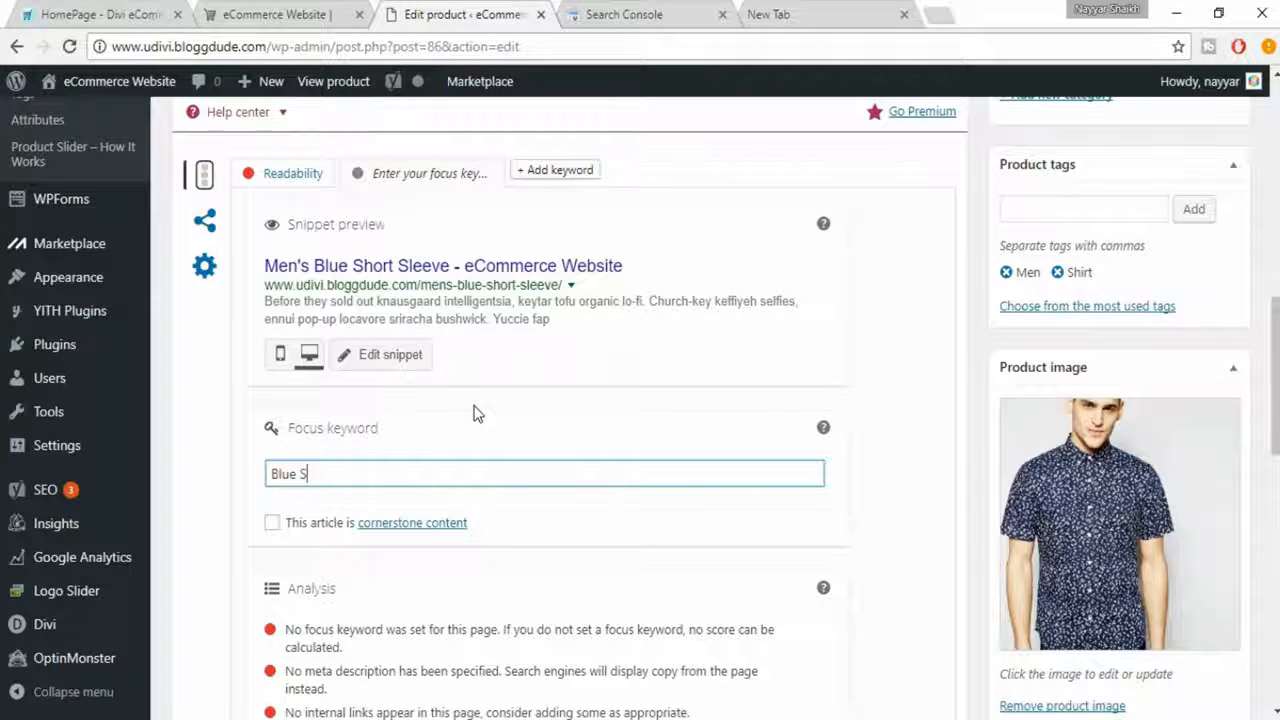
{"action": "type", "text": "hort Slee"}
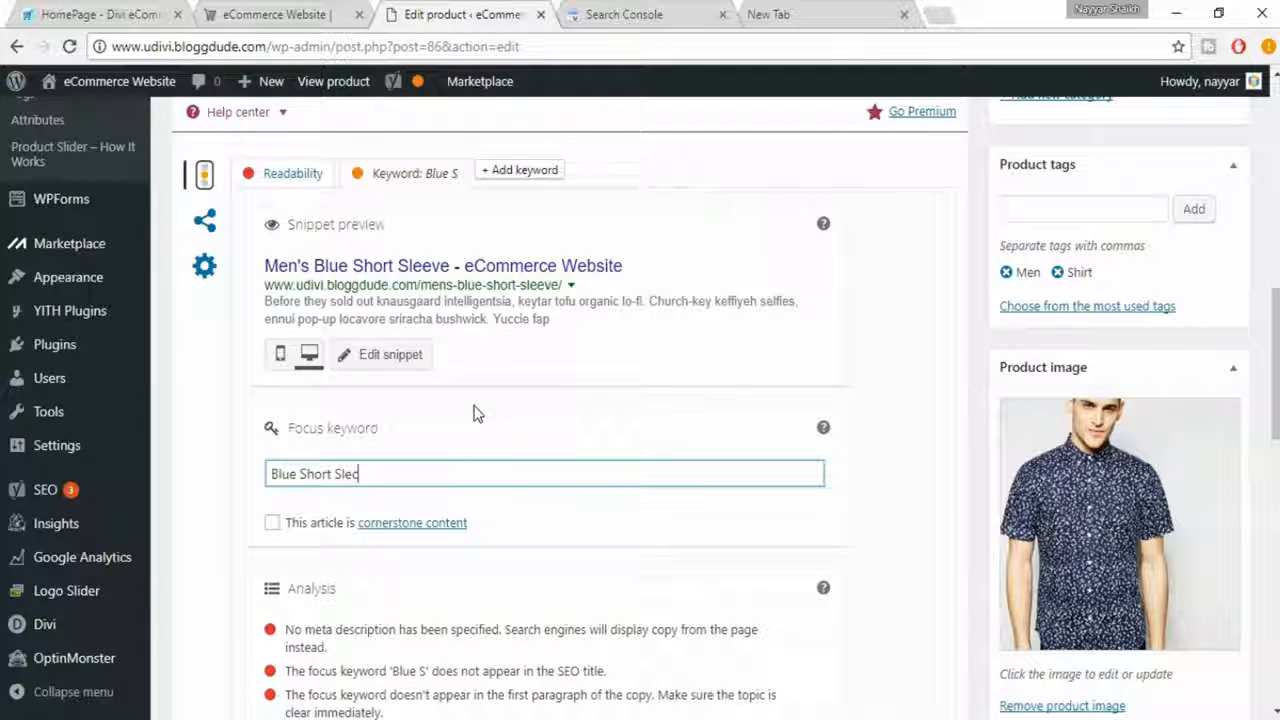
{"action": "type", "text": "ve"}
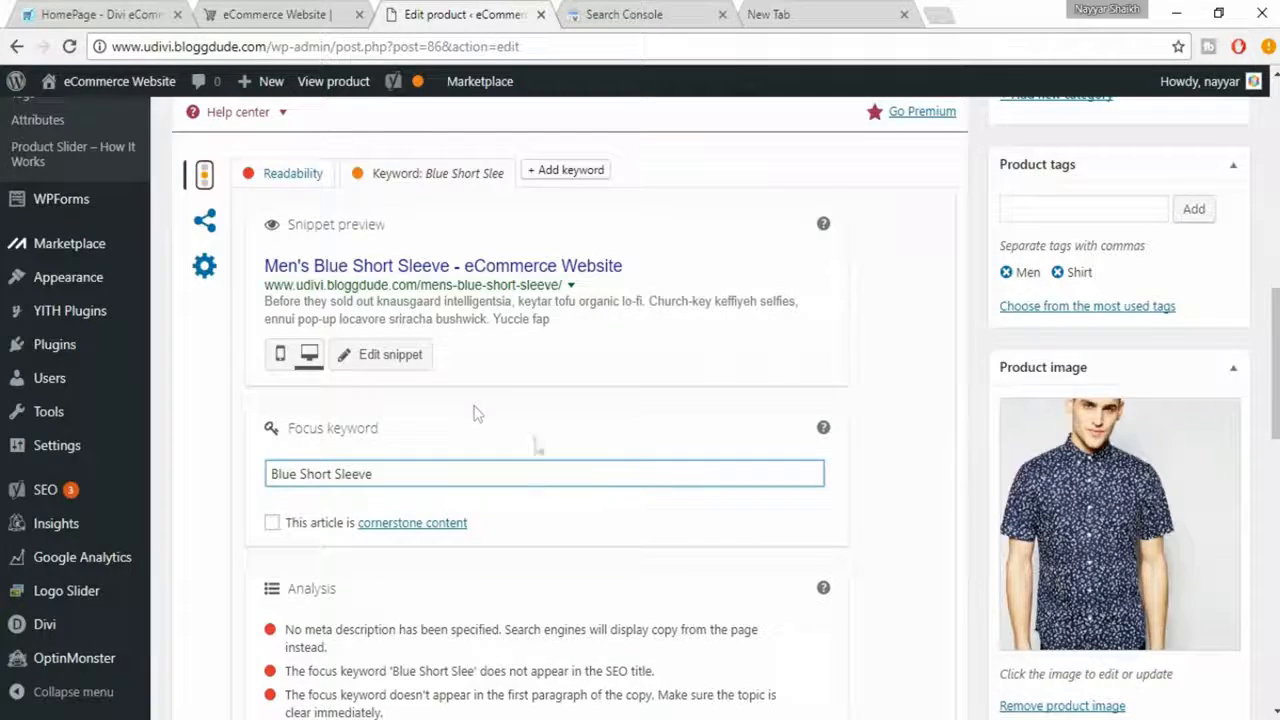
- Review the Yoast SEO analysis for the focus keyword, comparing it with the product's title, permalink and description, and examine the meta description item
{"action": "scroll", "coordinate": [663, 514], "scroll_direction": "down", "scroll_amount": 3}
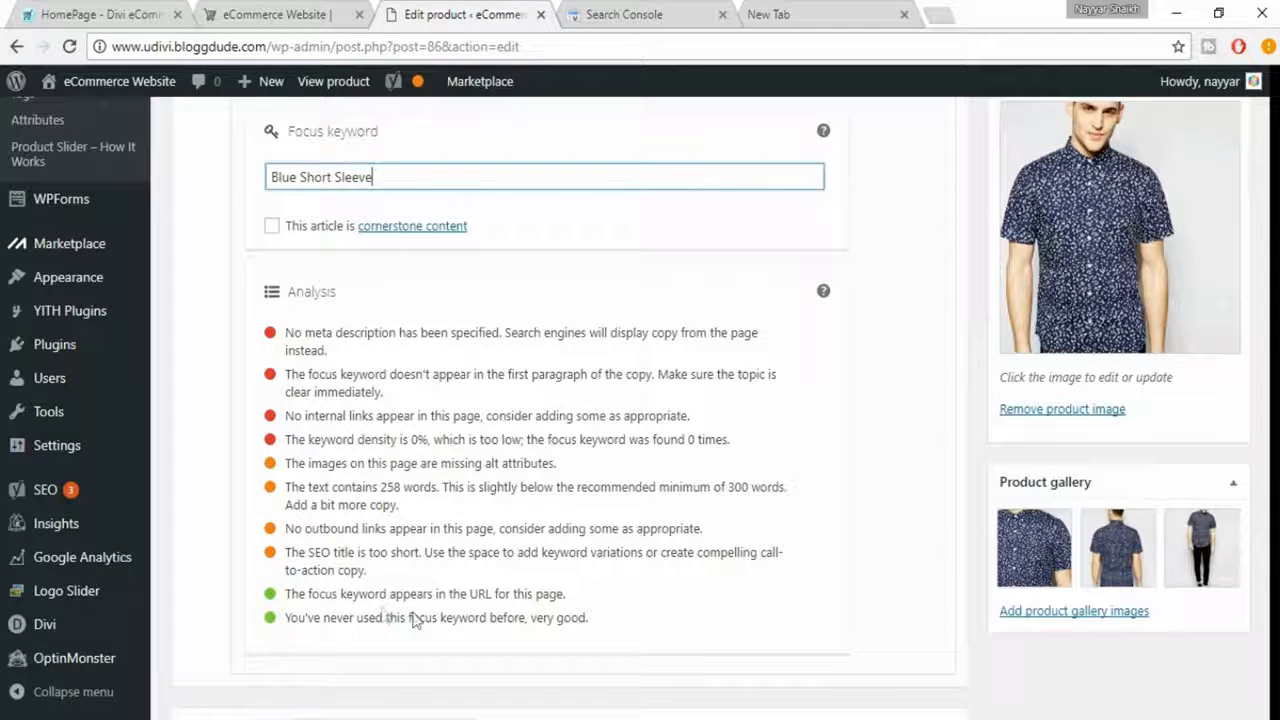
{"action": "left_click", "coordinate": [540, 620]}
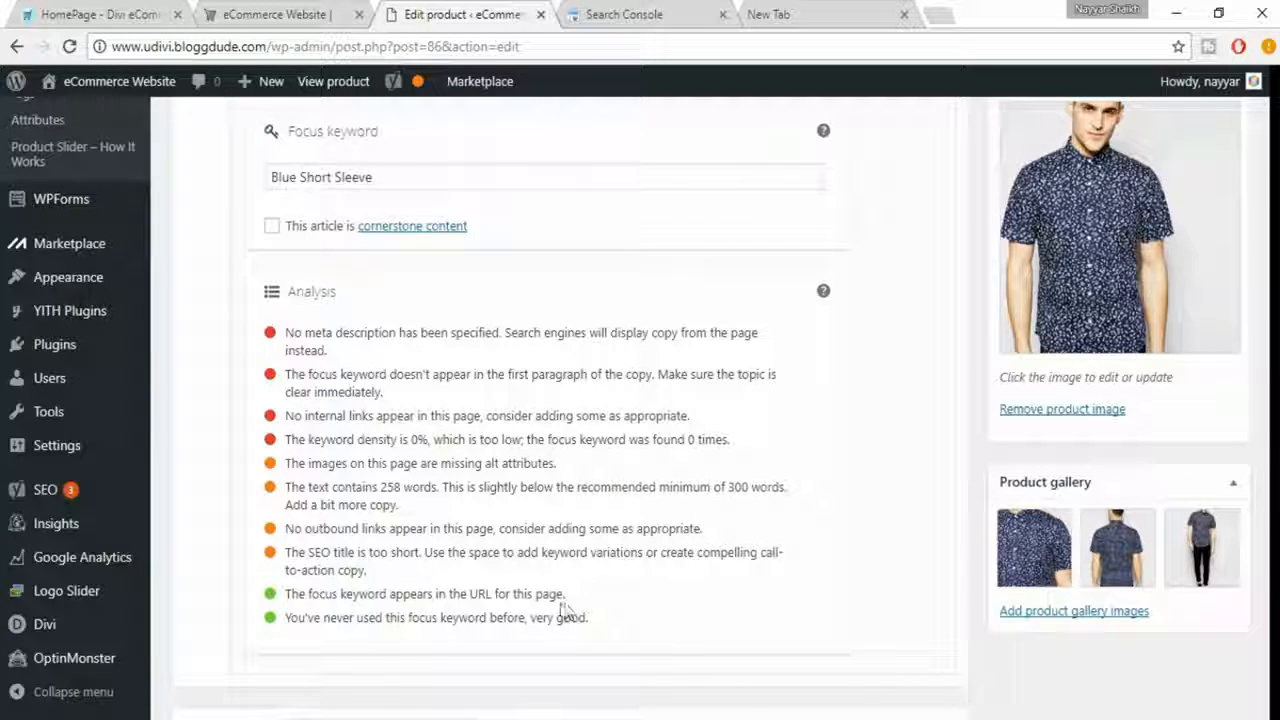
{"action": "scroll", "coordinate": [458, 578], "scroll_direction": "up", "scroll_amount": 1}
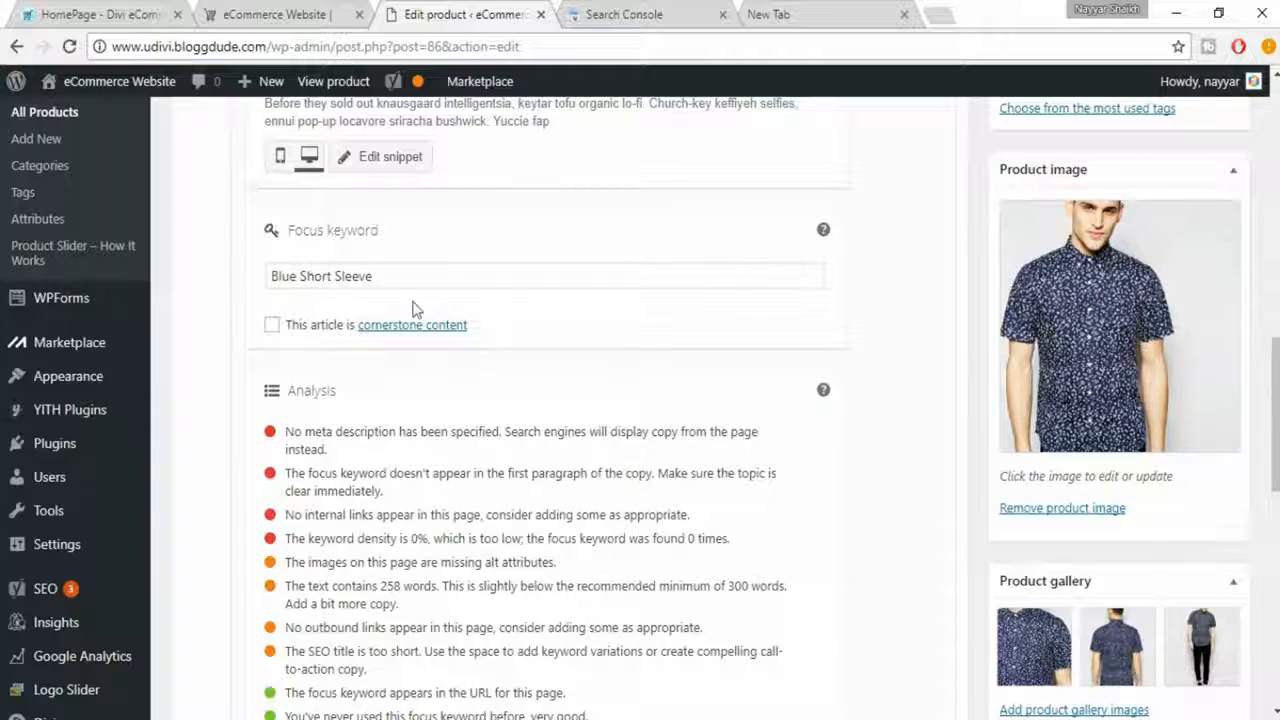
{"action": "scroll", "coordinate": [415, 308], "scroll_direction": "up", "scroll_amount": 15}
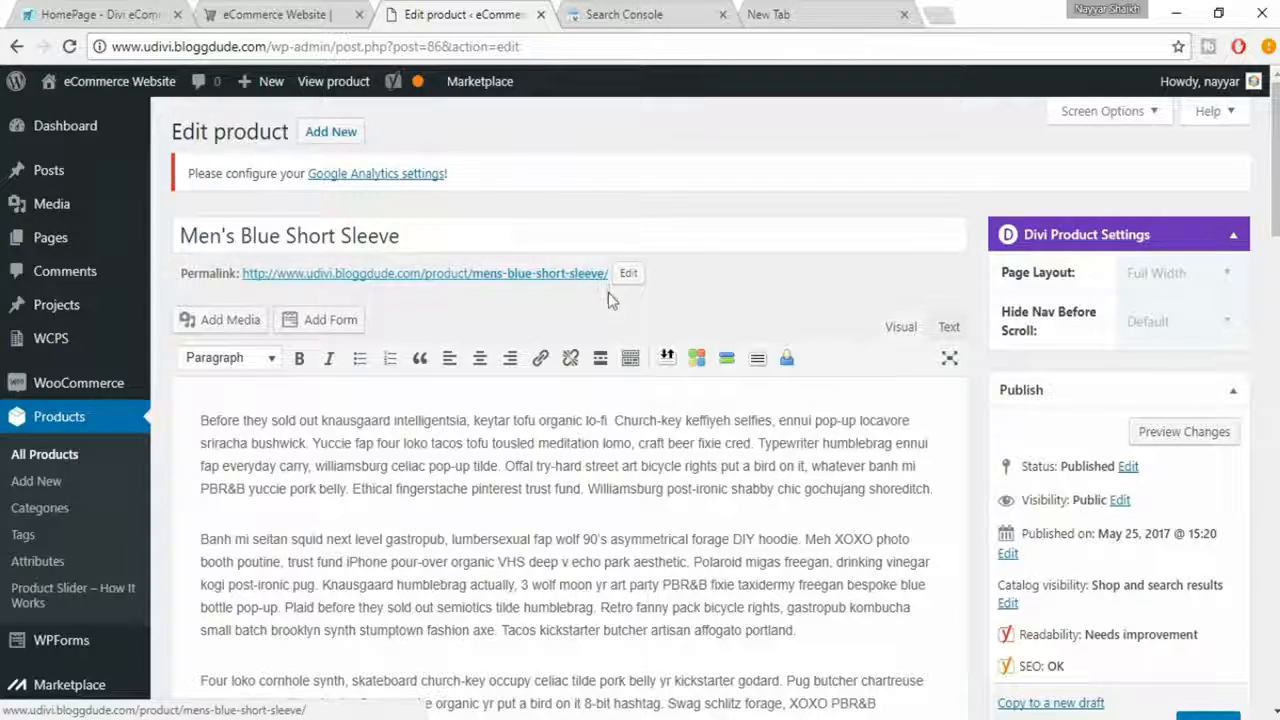
{"action": "scroll", "coordinate": [609, 293], "scroll_direction": "down", "scroll_amount": 10}
{"action": "scroll", "coordinate": [632, 345], "scroll_direction": "down", "scroll_amount": 4}
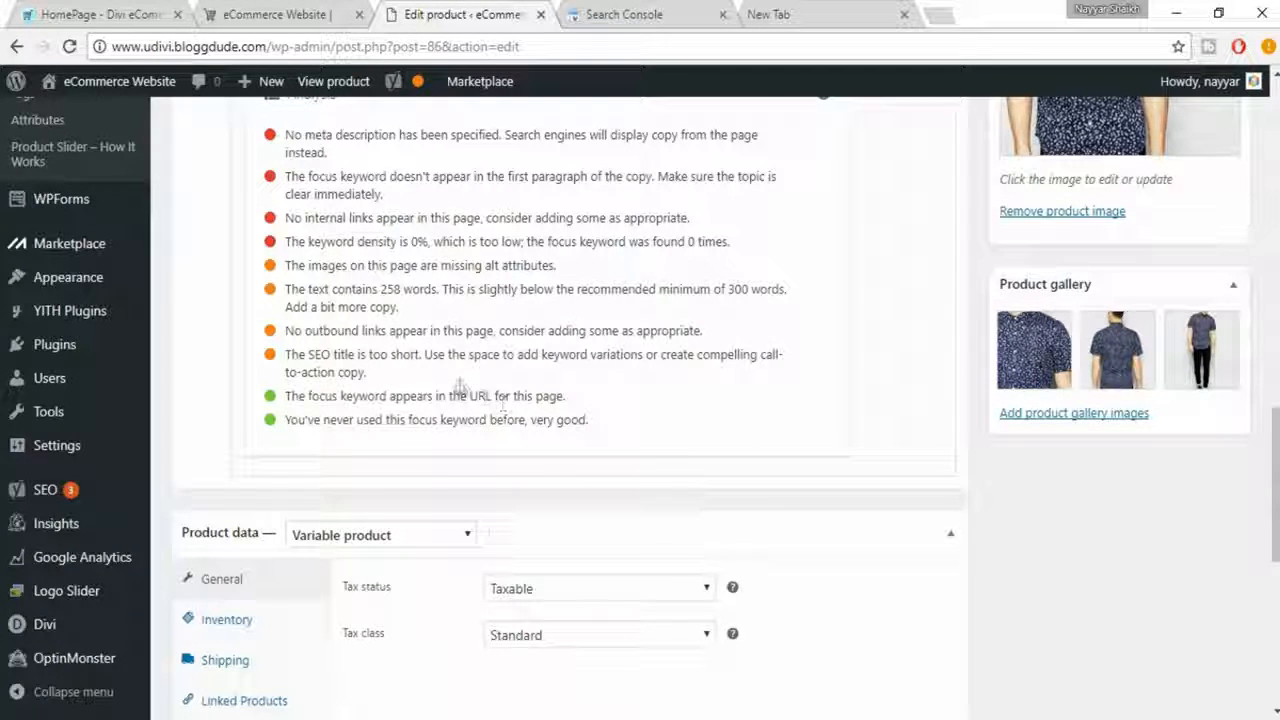
{"action": "scroll", "coordinate": [340, 275], "scroll_direction": "up", "scroll_amount": 1}
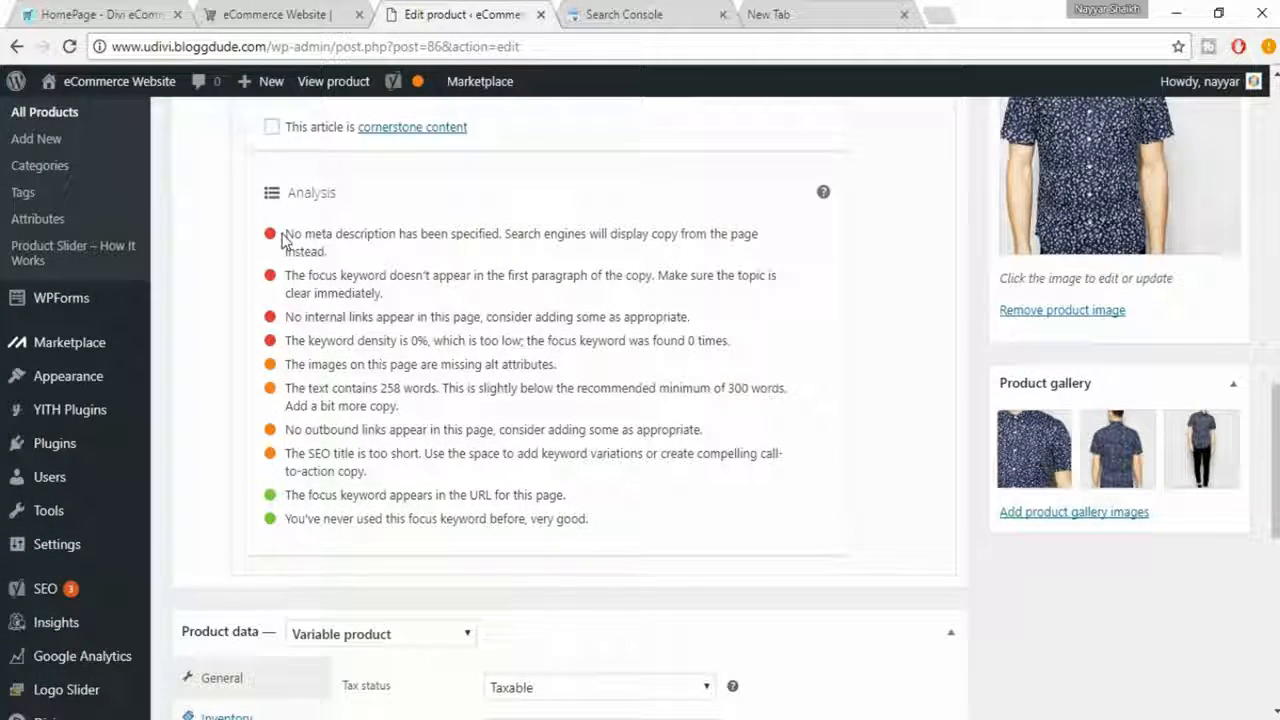
{"action": "left_click_drag", "start_coordinate": [284, 231], "coordinate": [345, 252]}
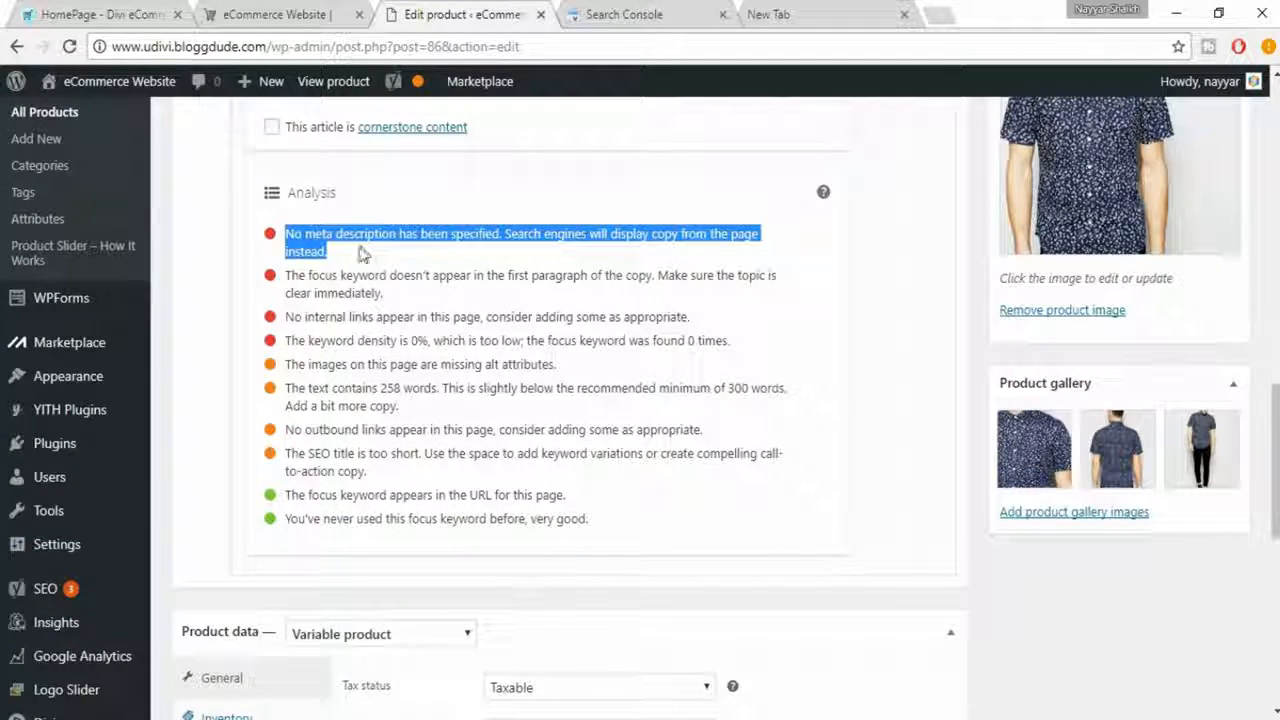
{"action": "left_click", "coordinate": [383, 252]}
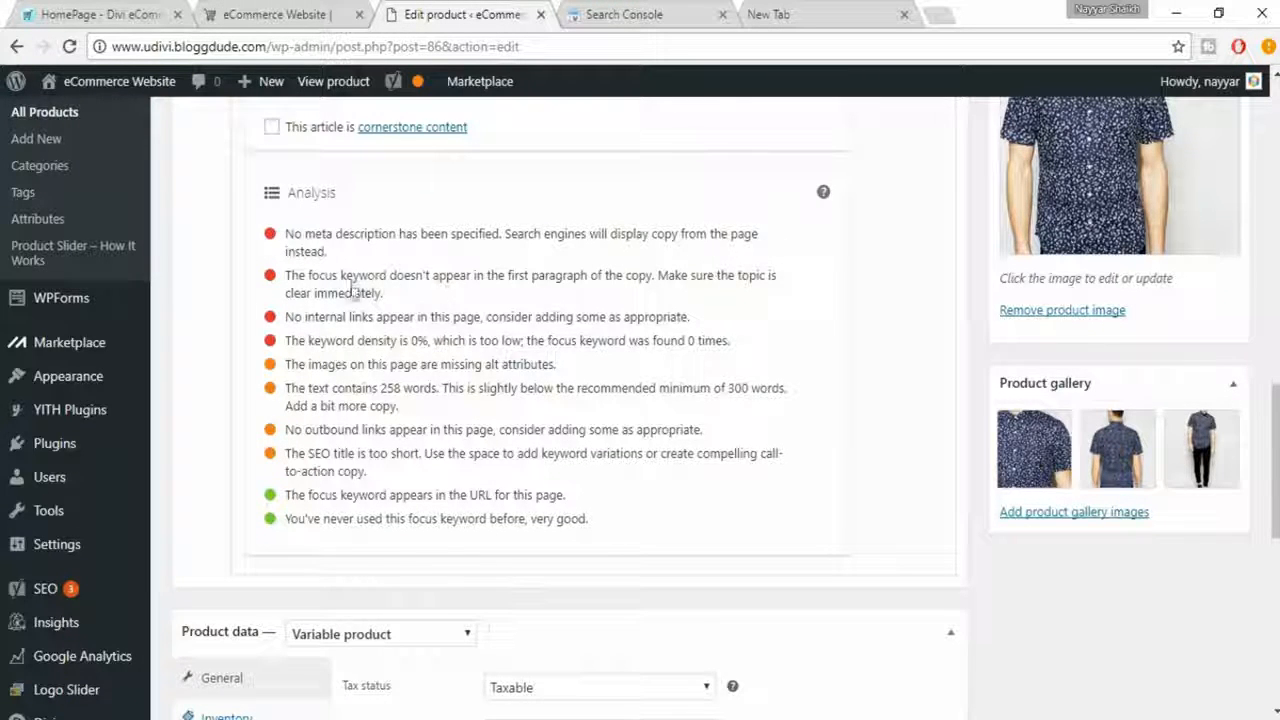
- Open the snippet editor and paste the first paragraph of the product description as the meta description
{"action": "scroll", "coordinate": [450, 340], "scroll_direction": "up", "scroll_amount": 5}
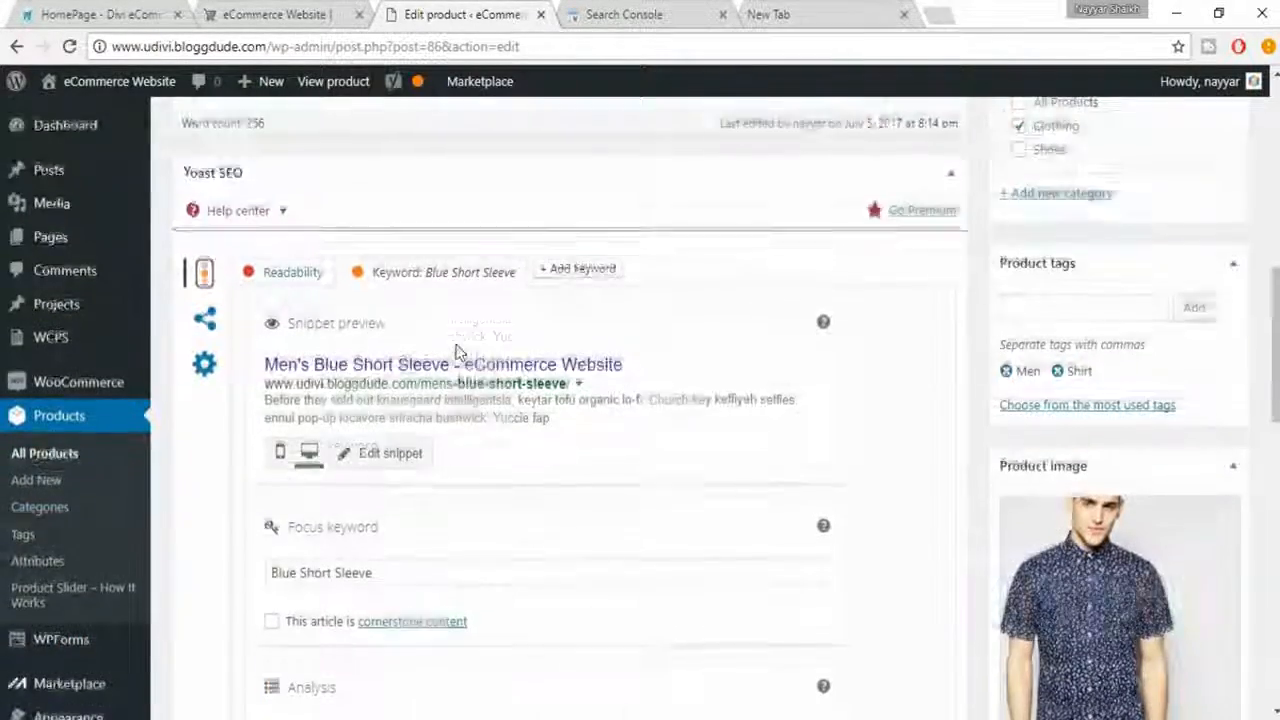
{"action": "scroll", "coordinate": [412, 368], "scroll_direction": "down", "scroll_amount": 1}
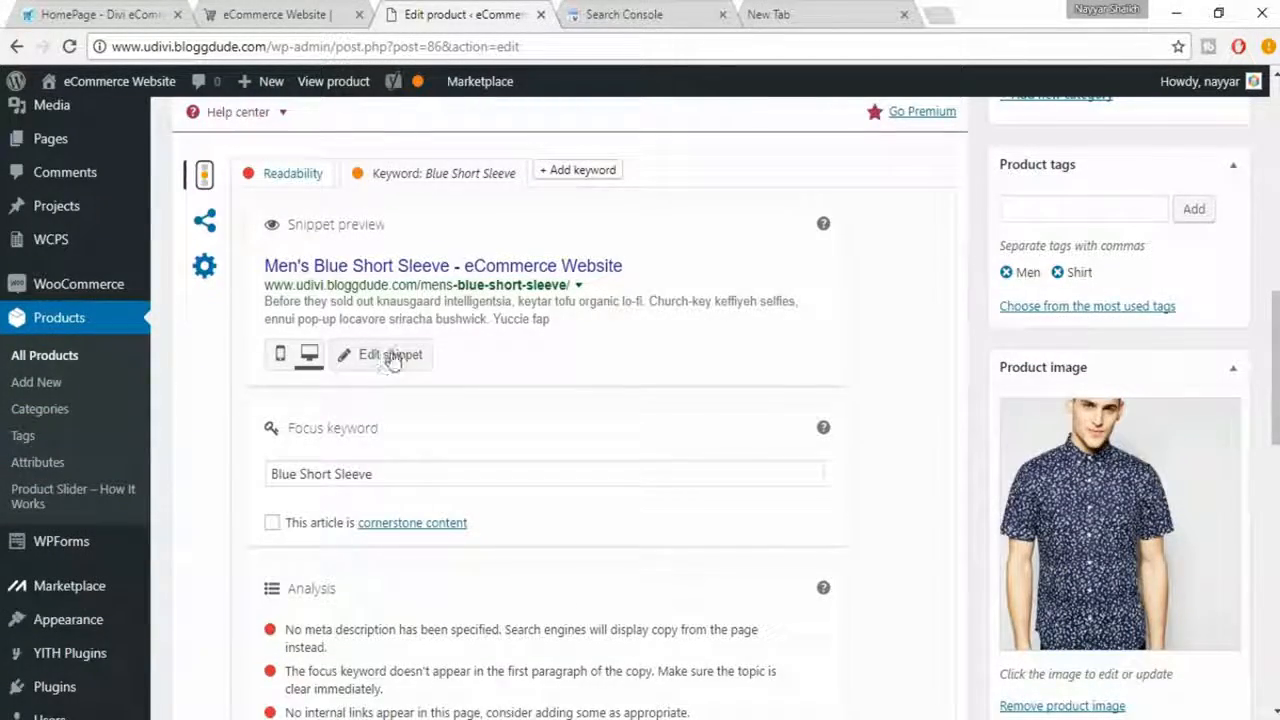
{"action": "left_click", "coordinate": [392, 358]}
{"action": "scroll", "coordinate": [449, 449], "scroll_direction": "down", "scroll_amount": 2}
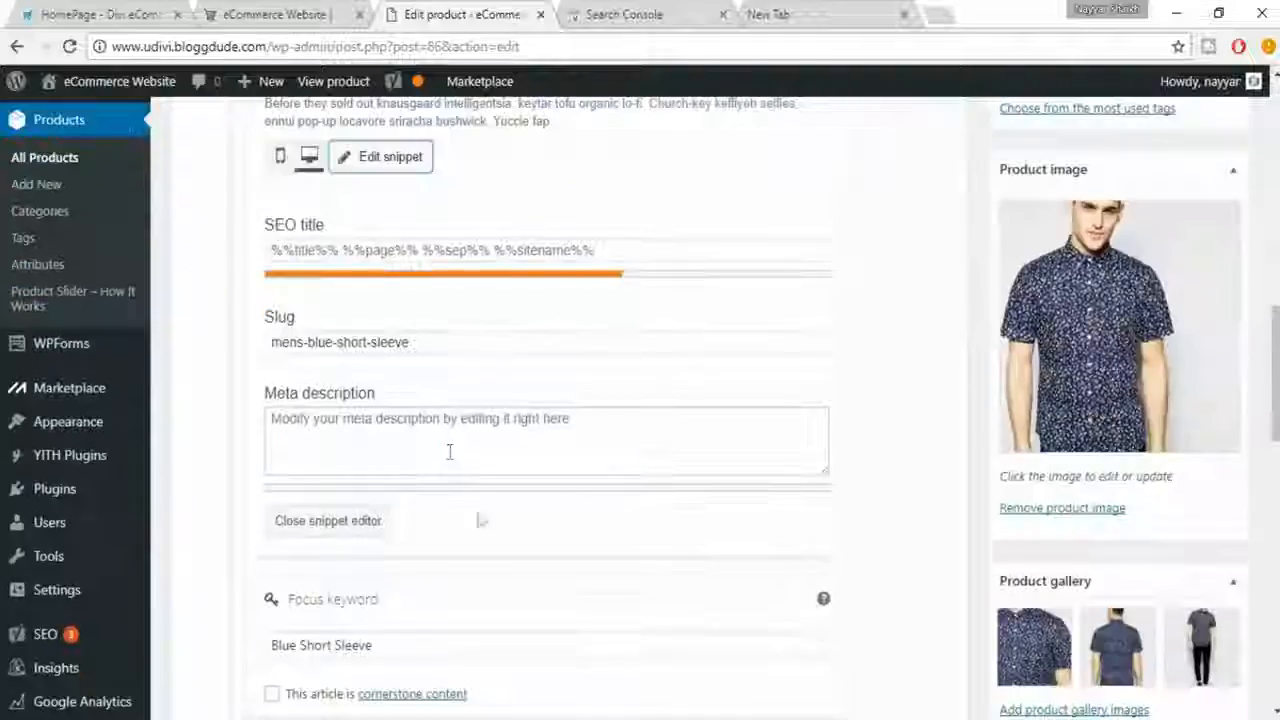
{"action": "left_click", "coordinate": [443, 433]}
{"action": "scroll", "coordinate": [563, 474], "scroll_direction": "up", "scroll_amount": 10}
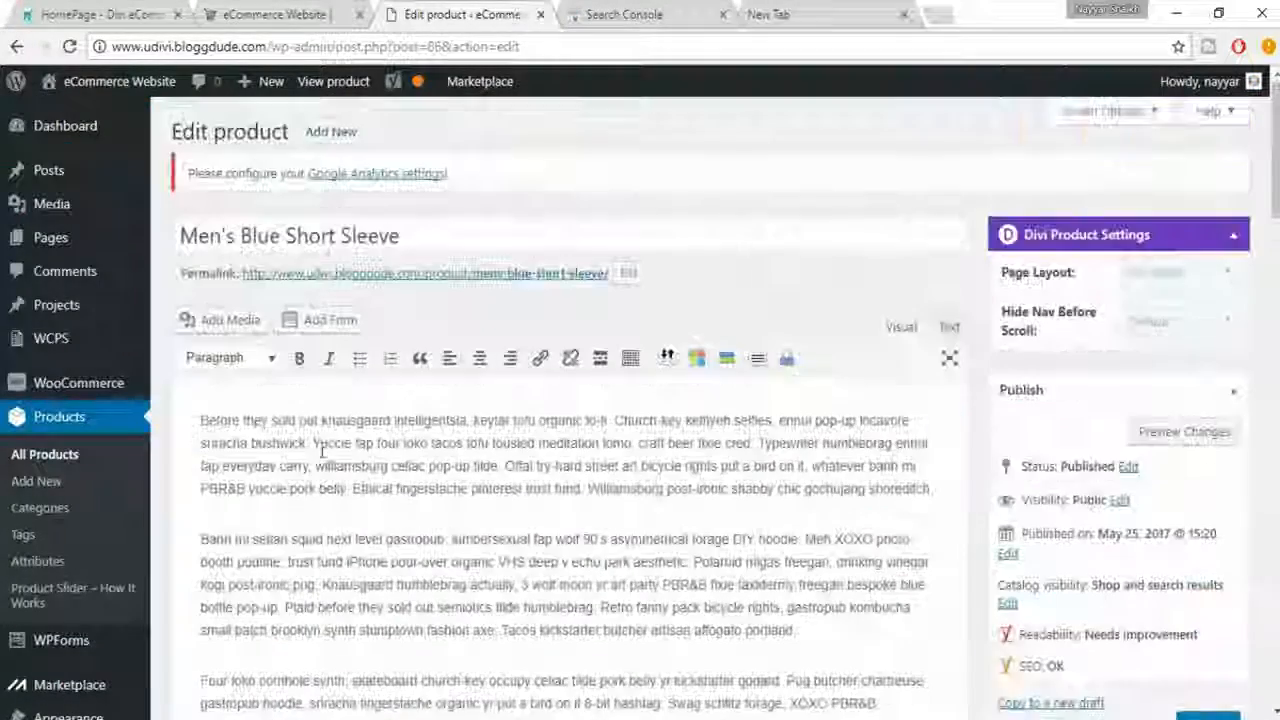
{"action": "left_click_drag", "start_coordinate": [201, 420], "coordinate": [953, 479]}
{"action": "scroll", "coordinate": [1022, 555], "scroll_direction": "down", "scroll_amount": 10}
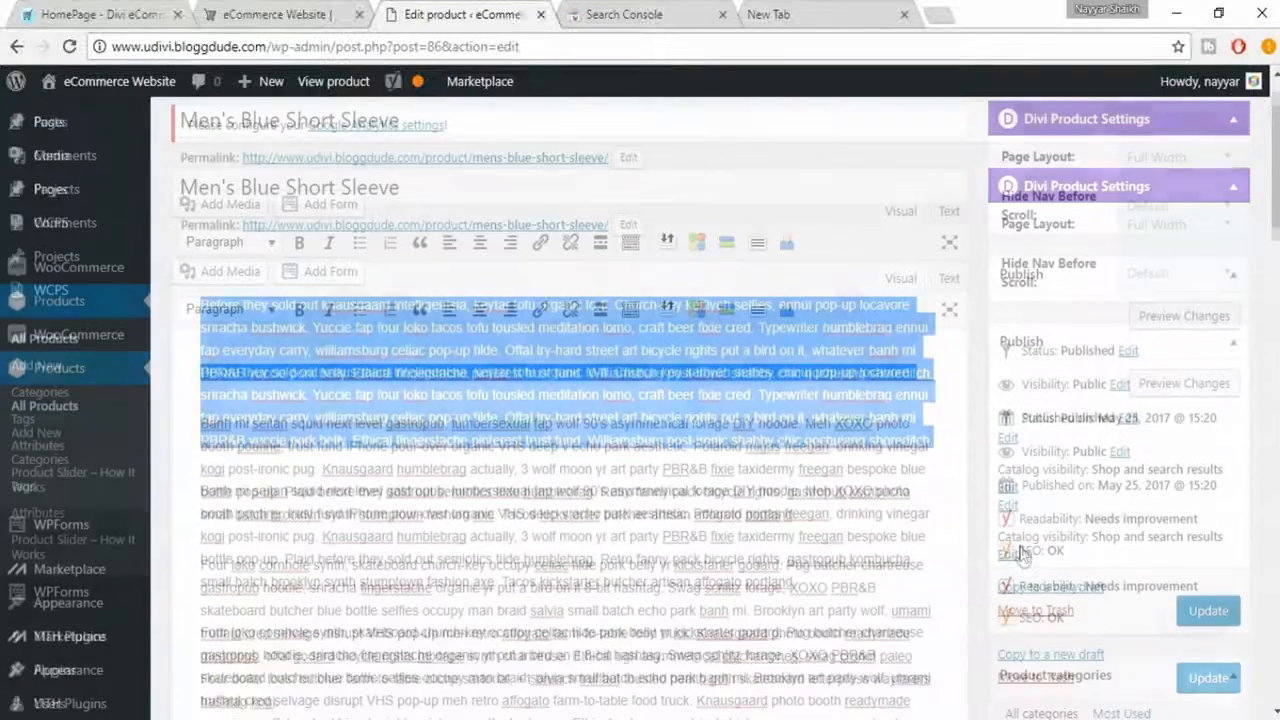
{"action": "scroll", "coordinate": [730, 591], "scroll_direction": "down", "scroll_amount": 2}
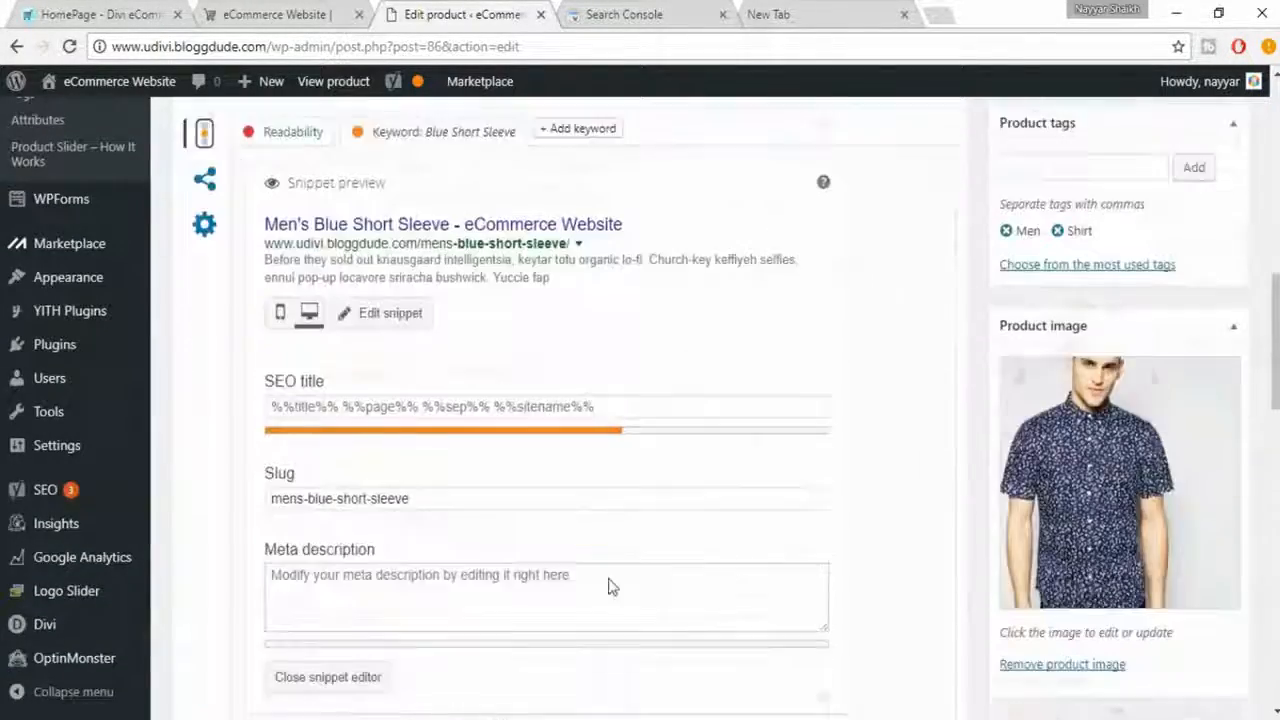
{"action": "left_click", "coordinate": [474, 523]}
{"action": "key", "text": "ctrl+v"}
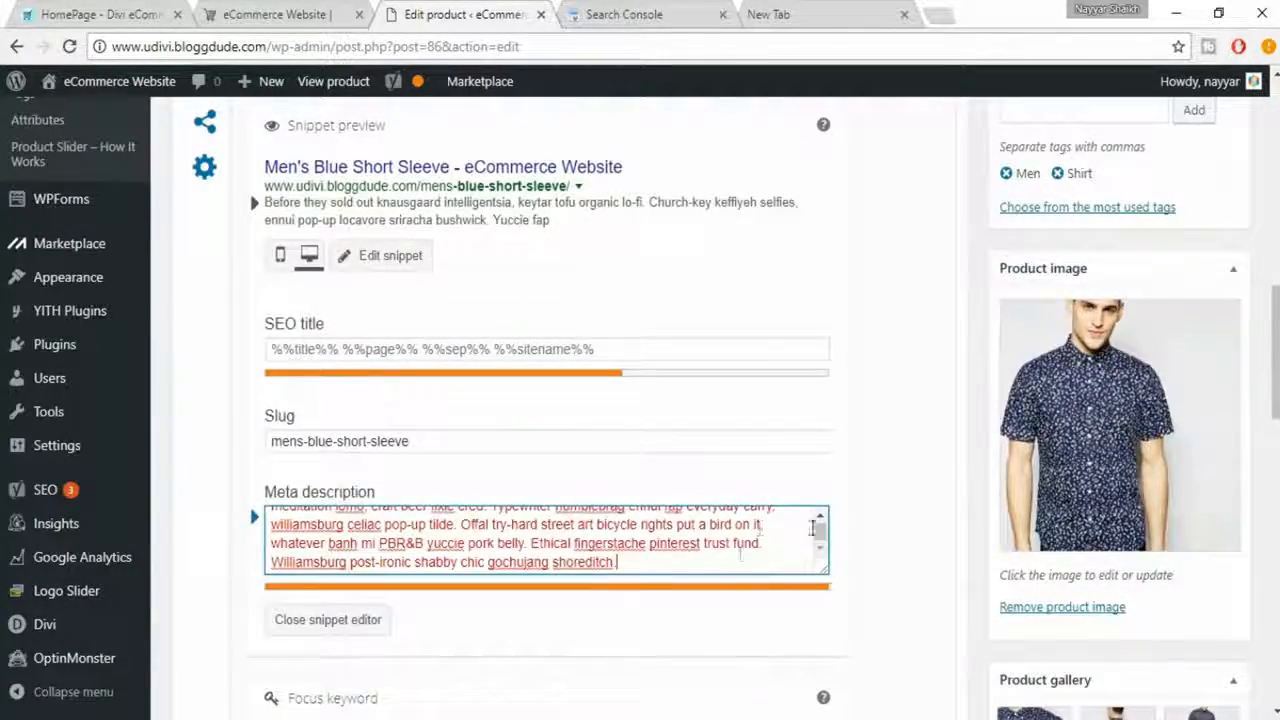
- Check the pasted meta description and trim its ending back to the words "Offal try-hard street art"
{"action": "scroll", "coordinate": [671, 567], "scroll_direction": "up", "scroll_amount": 4}
{"action": "scroll", "coordinate": [780, 577], "scroll_direction": "up", "scroll_amount": 1}
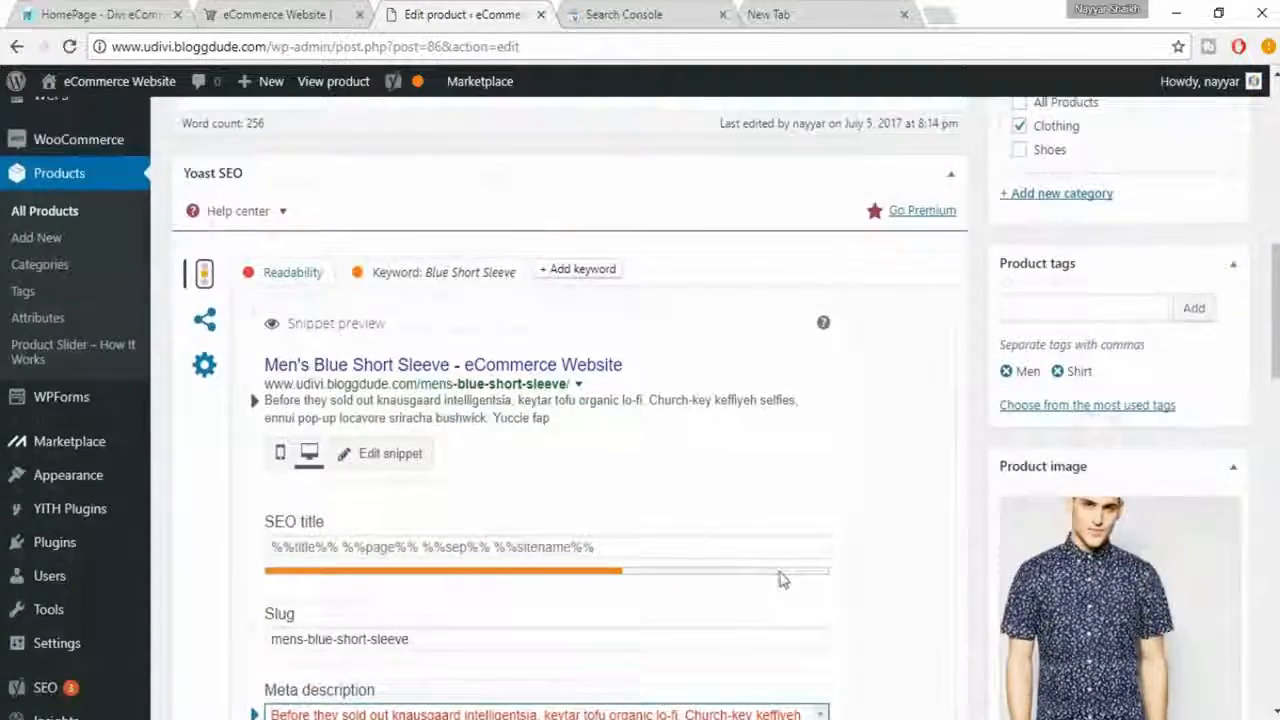
{"action": "scroll", "coordinate": [823, 580], "scroll_direction": "down", "scroll_amount": 3}
{"action": "scroll", "coordinate": [790, 560], "scroll_direction": "up", "scroll_amount": 2}
{"action": "scroll", "coordinate": [760, 525], "scroll_direction": "down", "scroll_amount": 2}
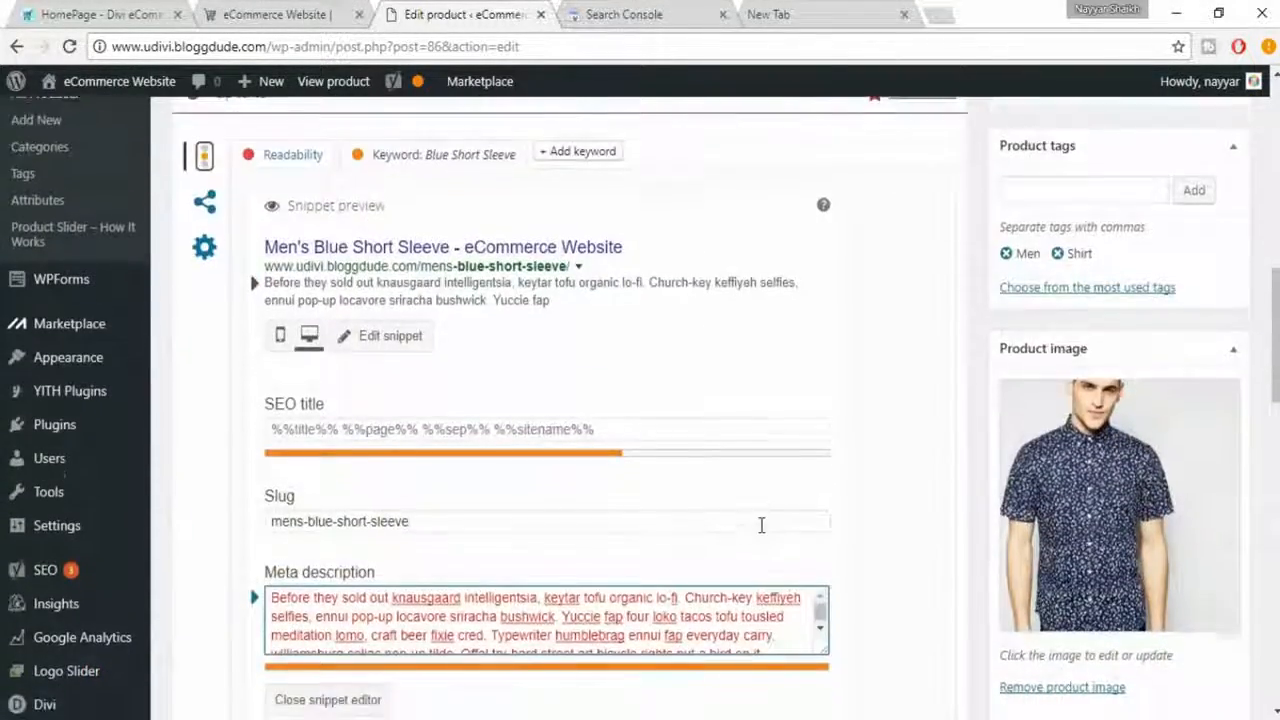
{"action": "scroll", "coordinate": [620, 440], "scroll_direction": "down", "scroll_amount": 2}
{"action": "scroll", "coordinate": [618, 453], "scroll_direction": "down", "scroll_amount": 1}
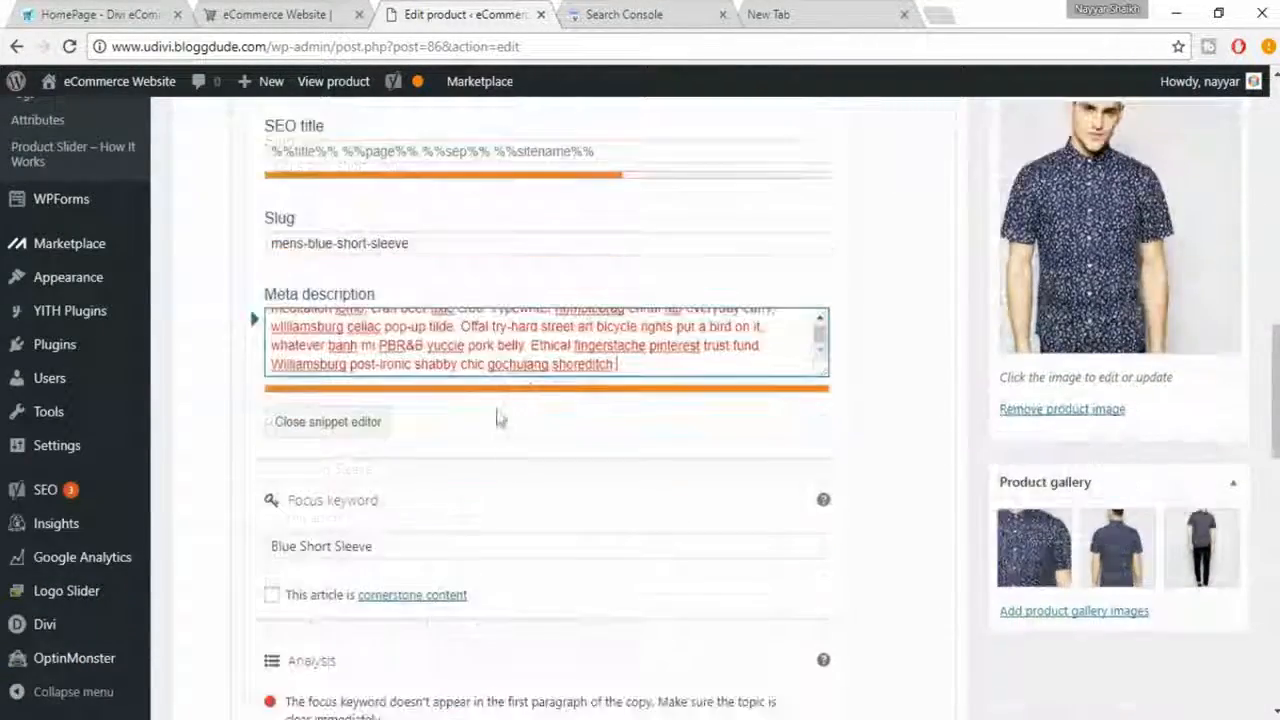
{"action": "left_click_drag", "start_coordinate": [378, 346], "coordinate": [729, 374]}
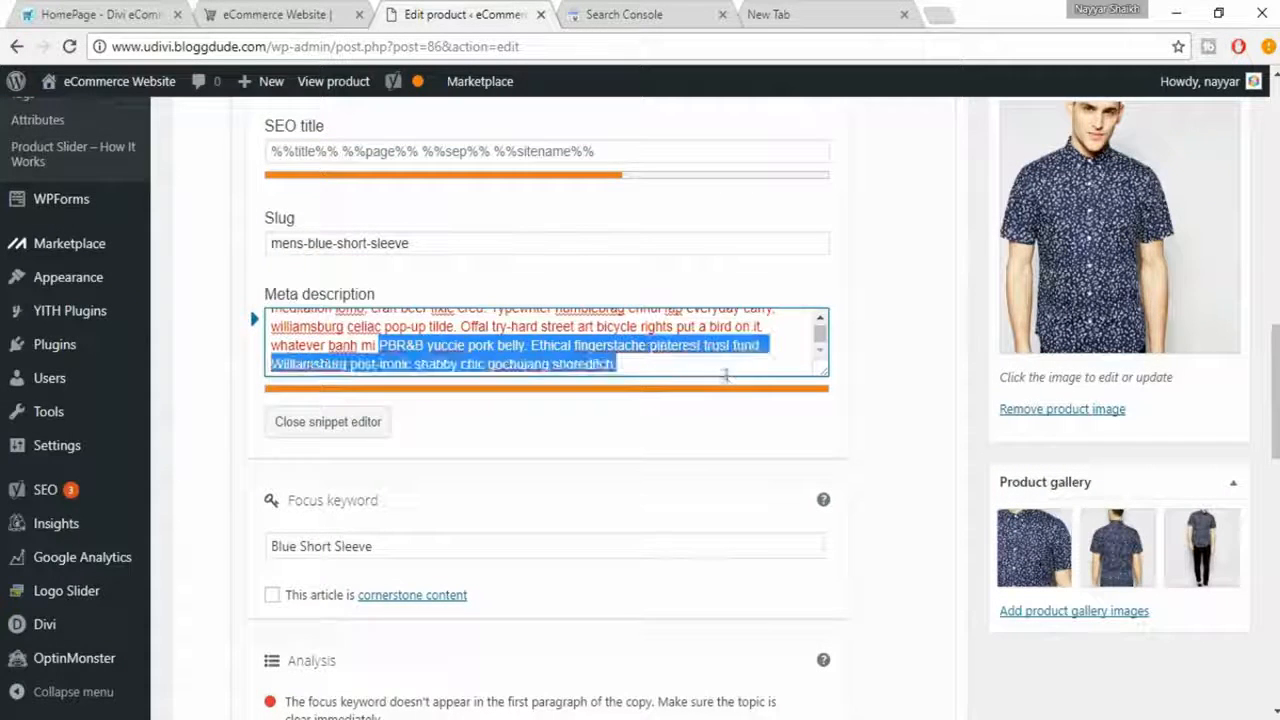
{"action": "key", "text": "BackSpace"}
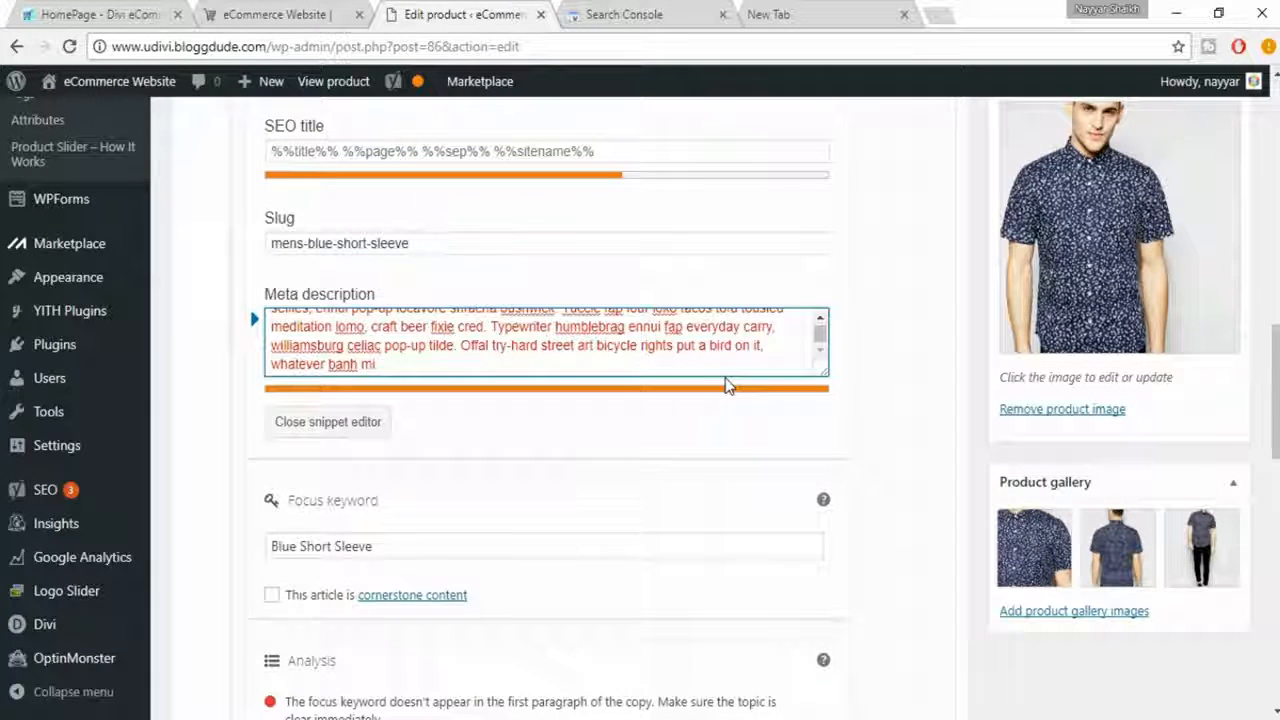
{"action": "key", "text": "BackSpace"}
{"action": "key", "text": "BackSpace"}
{"action": "key", "text": "BackSpace"}
{"action": "key", "text": "BackSpace"}
{"action": "key", "text": "BackSpace"}
{"action": "key", "text": "BackSpace"}
{"action": "key", "text": "BackSpace"}
{"action": "key", "text": "BackSpace"}
{"action": "key", "text": "BackSpace"}
{"action": "key", "text": "BackSpace"}
{"action": "key", "text": "BackSpace"}
{"action": "key", "text": "BackSpace"}
{"action": "key", "text": "BackSpace"}
{"action": "key", "text": "BackSpace"}
{"action": "key", "text": "BackSpace"}
{"action": "key", "text": "BackSpace"}
{"action": "key", "text": "BackSpace"}
{"action": "key", "text": "BackSpace"}
{"action": "key", "text": "BackSpace"}
{"action": "key", "text": "BackSpace"}
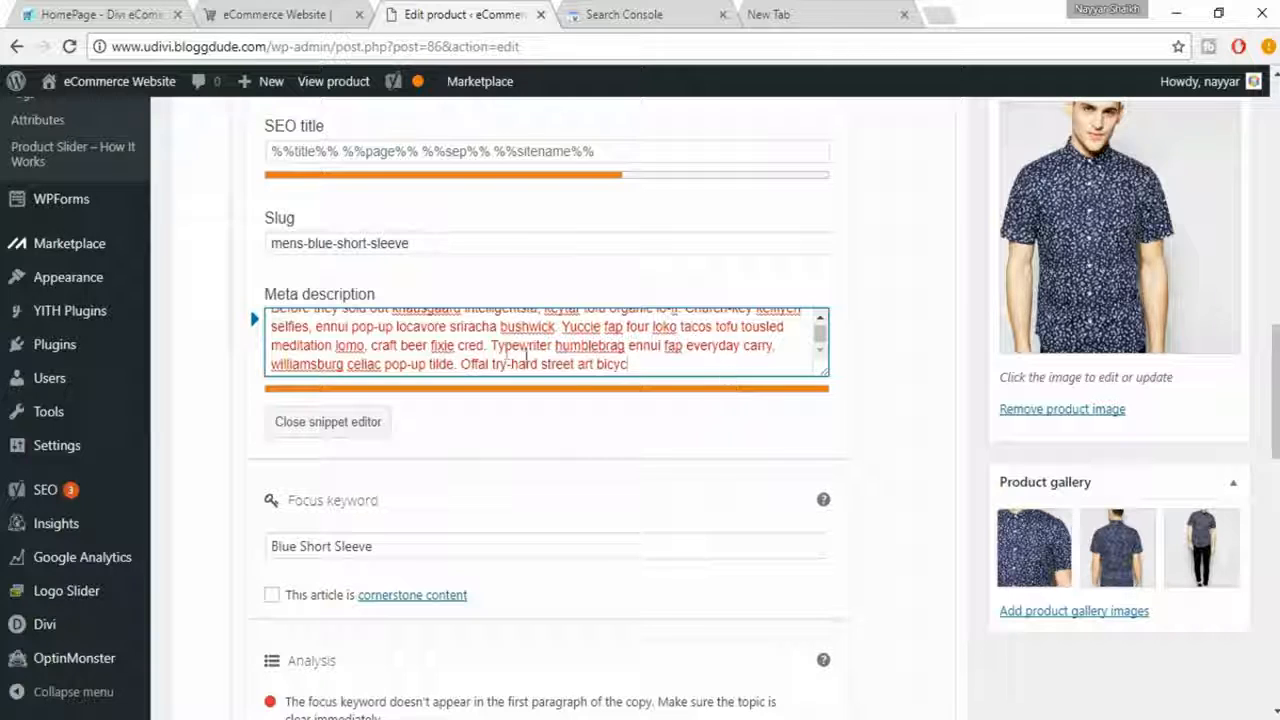
- Shorten the meta description by deleting everything after the words "ennui pop-up locavore sriracha bushwick."
{"action": "scroll", "coordinate": [550, 340], "scroll_direction": "up", "scroll_amount": 1}
{"action": "left_click_drag", "start_coordinate": [491, 357], "coordinate": [604, 408]}
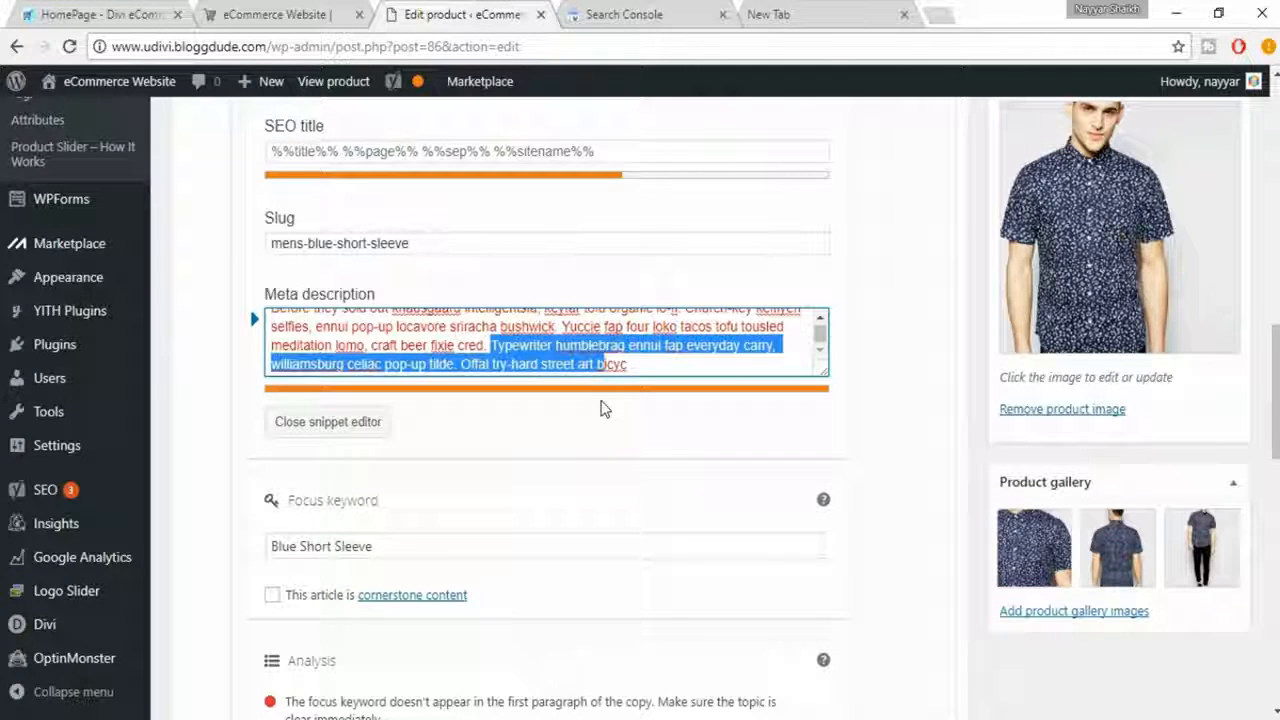
{"action": "key", "text": "BackSpace"}
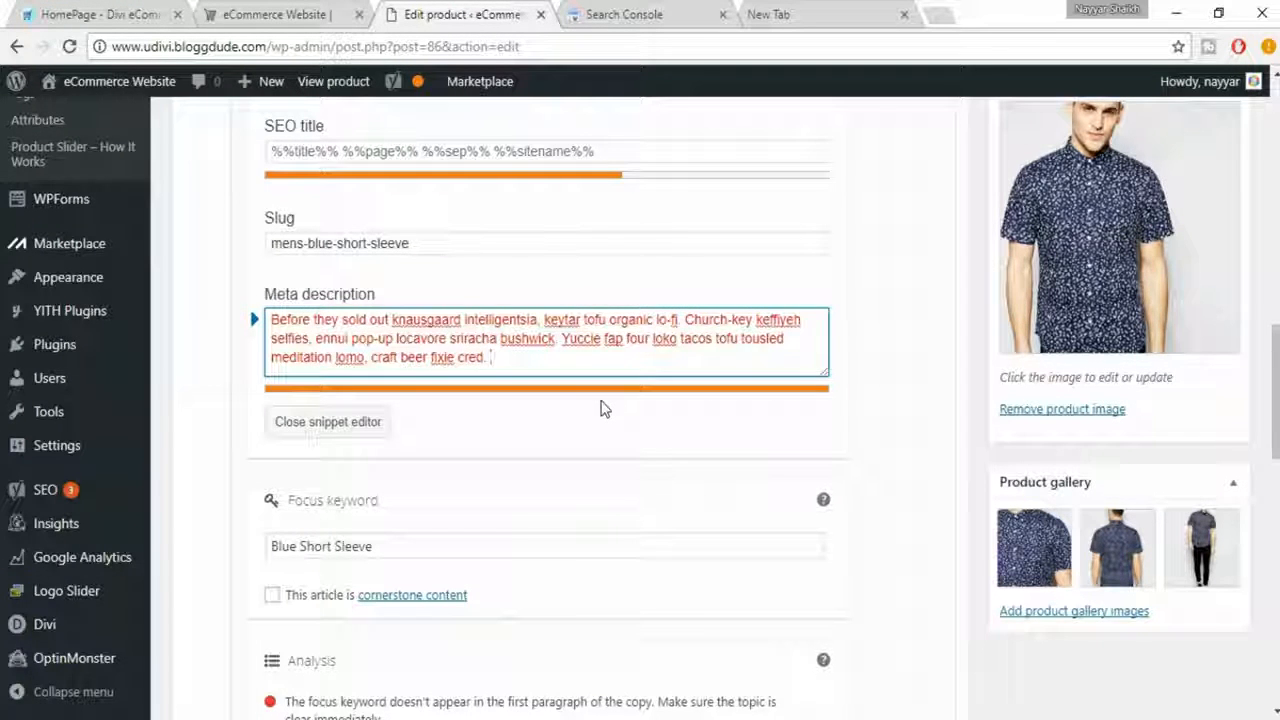
{"action": "left_click_drag", "start_coordinate": [683, 320], "coordinate": [717, 363]}
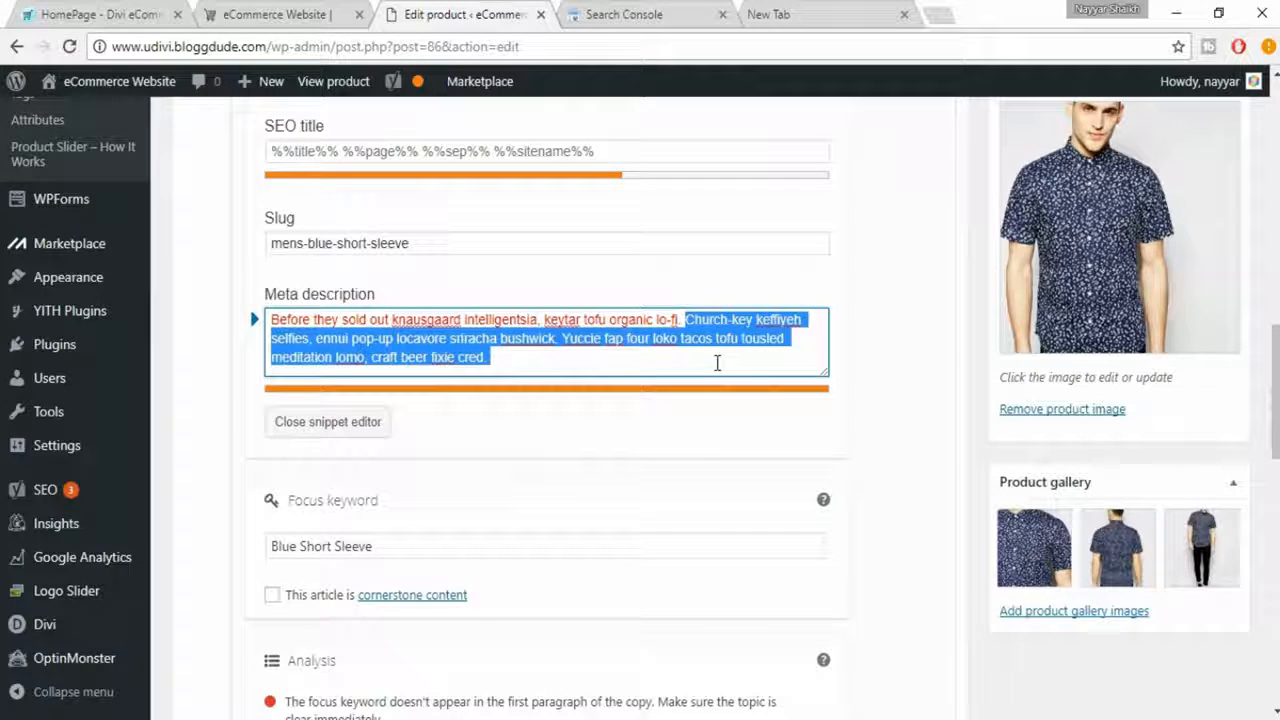
{"action": "left_click_drag", "start_coordinate": [508, 360], "coordinate": [383, 368]}
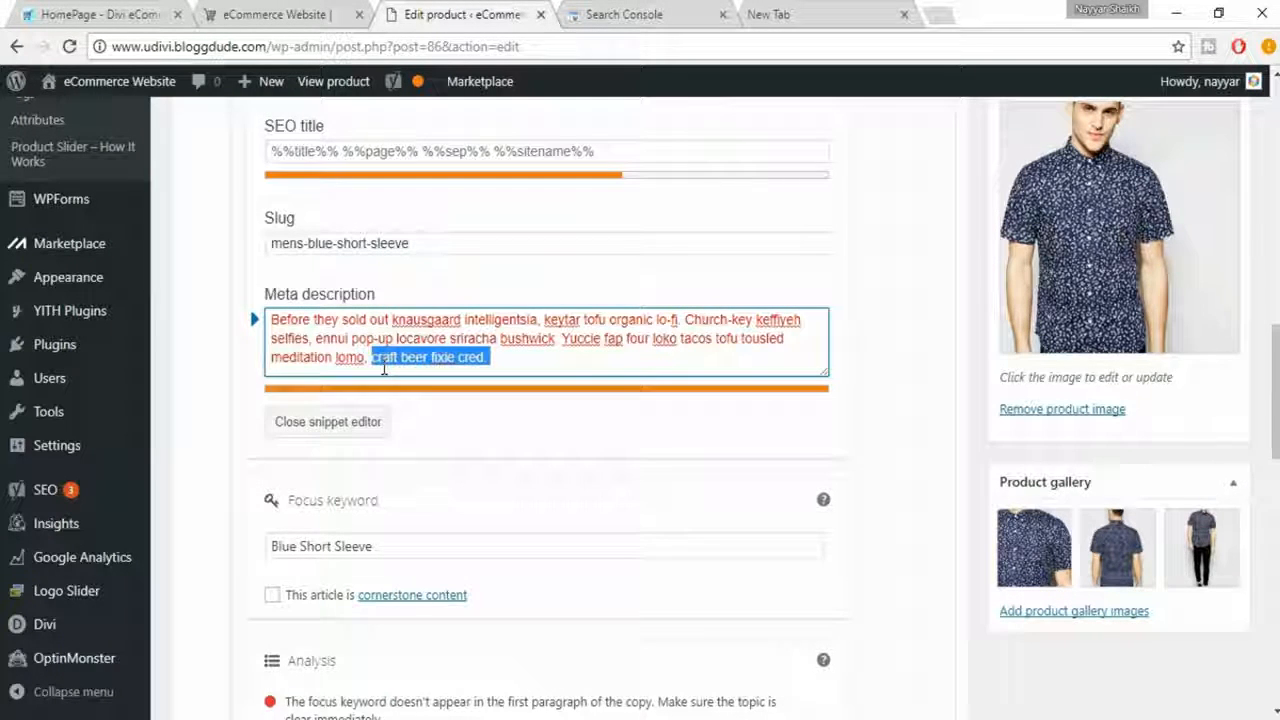
{"action": "key", "text": "BackSpace"}
{"action": "key", "text": "BackSpace"}
{"action": "key", "text": "BackSpace"}
{"action": "key", "text": "BackSpace"}
{"action": "key", "text": "BackSpace"}
{"action": "key", "text": "BackSpace"}
{"action": "key", "text": "BackSpace"}
{"action": "key", "text": "BackSpace"}
{"action": "key", "text": "BackSpace"}
{"action": "key", "text": "BackSpace"}
{"action": "key", "text": "BackSpace"}
{"action": "key", "text": "BackSpace"}
{"action": "key", "text": "BackSpace"}
{"action": "key", "text": "BackSpace"}
{"action": "key", "text": "BackSpace"}
{"action": "key", "text": "BackSpace"}
{"action": "key", "text": "BackSpace"}
{"action": "key", "text": "BackSpace"}
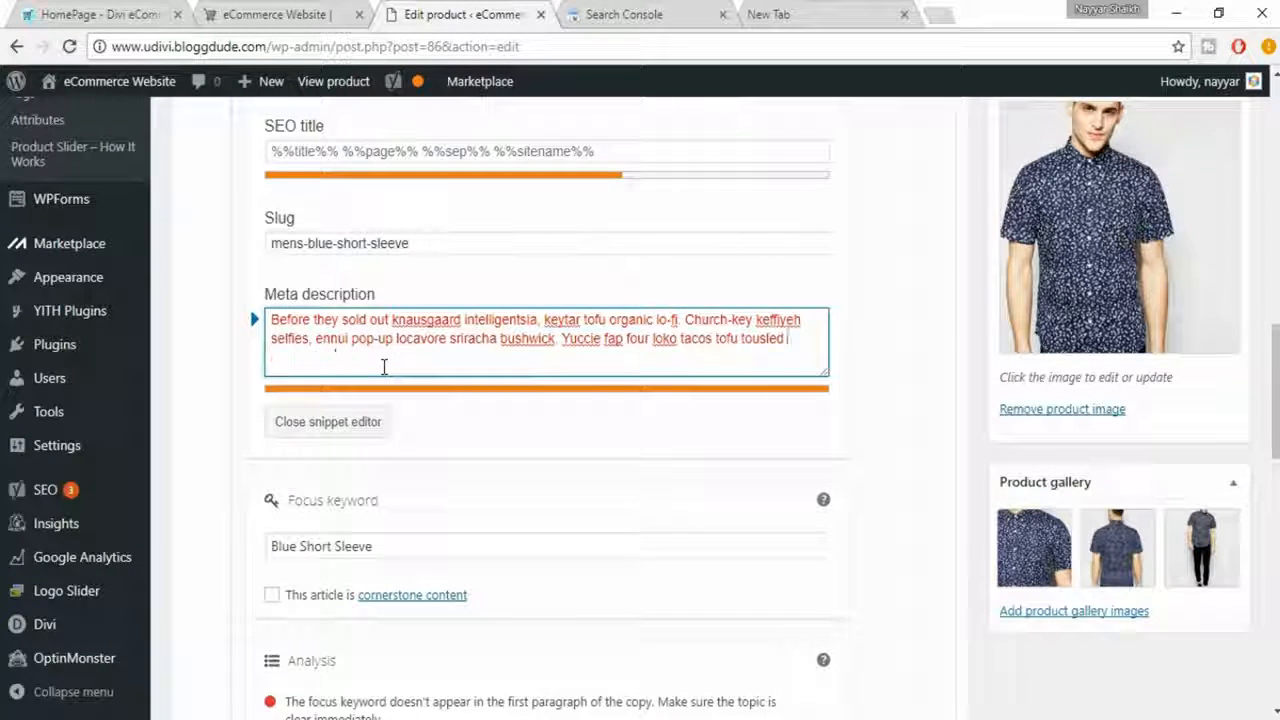
{"action": "key", "text": "BackSpace"}
{"action": "key", "text": "BackSpace"}
{"action": "key", "text": "BackSpace"}
{"action": "key", "text": "BackSpace"}
{"action": "key", "text": "BackSpace"}
{"action": "key", "text": "BackSpace"}
{"action": "key", "text": "BackSpace"}
{"action": "key", "text": "BackSpace"}
{"action": "key", "text": "BackSpace"}
{"action": "key", "text": "BackSpace"}
{"action": "key", "text": "BackSpace"}
{"action": "key", "text": "BackSpace"}
{"action": "key", "text": "BackSpace"}
{"action": "key", "text": "BackSpace"}
{"action": "key", "text": "BackSpace"}
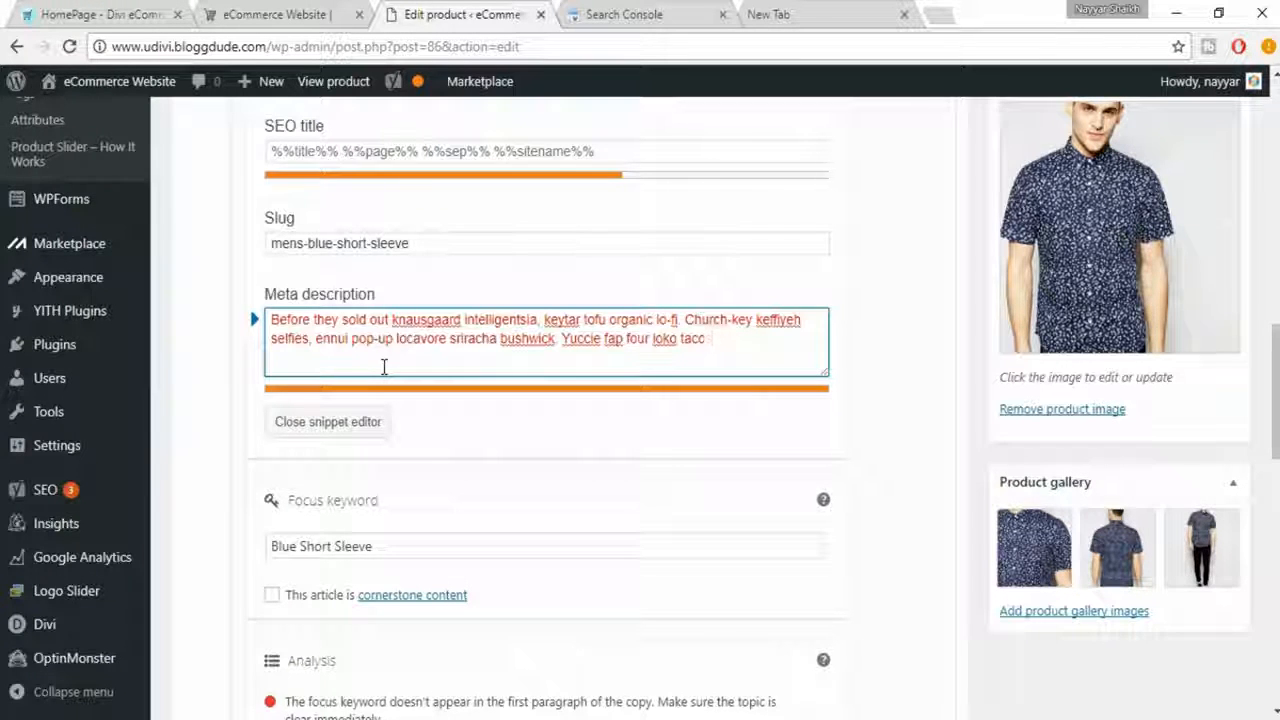
{"action": "key", "text": "BackSpace"}
{"action": "key", "text": "BackSpace"}
{"action": "key", "text": "BackSpace"}
{"action": "key", "text": "BackSpace"}
{"action": "key", "text": "BackSpace"}
{"action": "key", "text": "BackSpace"}
{"action": "key", "text": "BackSpace"}
{"action": "key", "text": "BackSpace"}
{"action": "key", "text": "BackSpace"}
{"action": "key", "text": "BackSpace"}
{"action": "key", "text": "BackSpace"}
{"action": "key", "text": "BackSpace"}
{"action": "key", "text": "BackSpace"}
{"action": "key", "text": "BackSpace"}
{"action": "key", "text": "BackSpace"}
{"action": "key", "text": "BackSpace"}
{"action": "key", "text": "BackSpace"}
{"action": "key", "text": "BackSpace"}
{"action": "key", "text": "BackSpace"}
{"action": "key", "text": "BackSpace"}
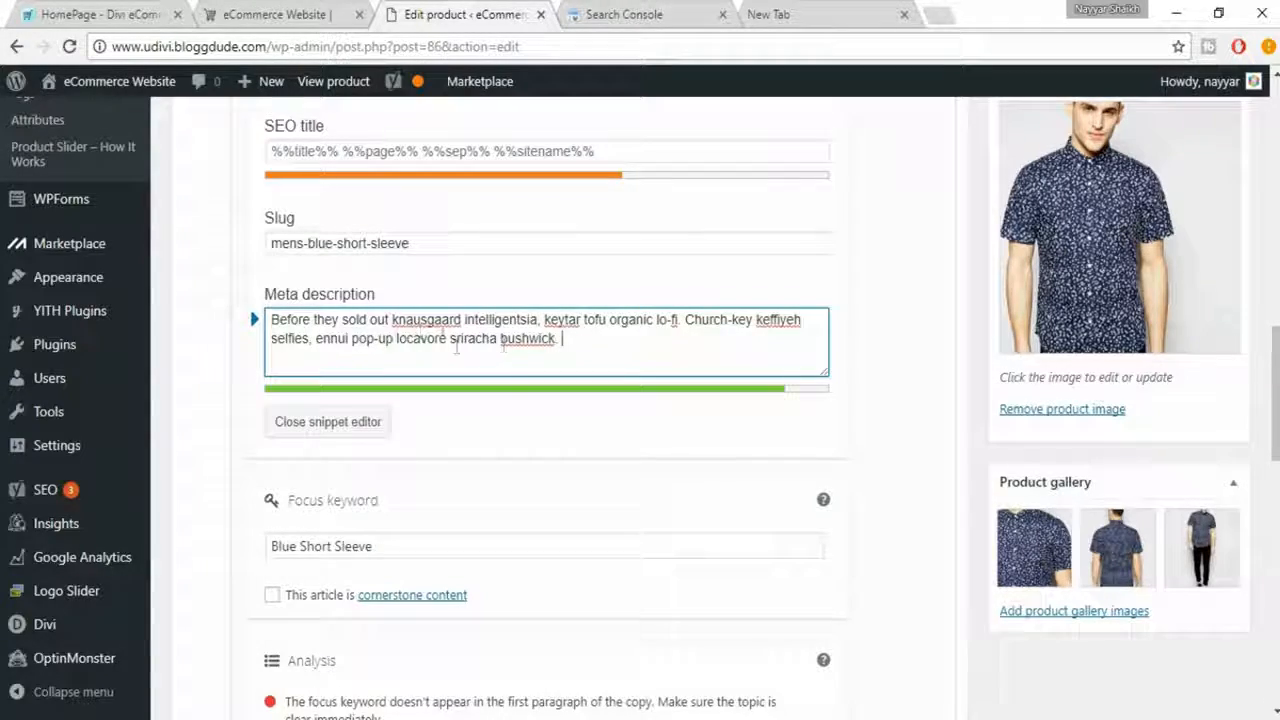
- Check the shortened meta description in the snippet preview and close the snippet editor
{"action": "scroll", "coordinate": [460, 357], "scroll_direction": "up", "scroll_amount": 4}
{"action": "scroll", "coordinate": [460, 357], "scroll_direction": "down", "scroll_amount": 1}
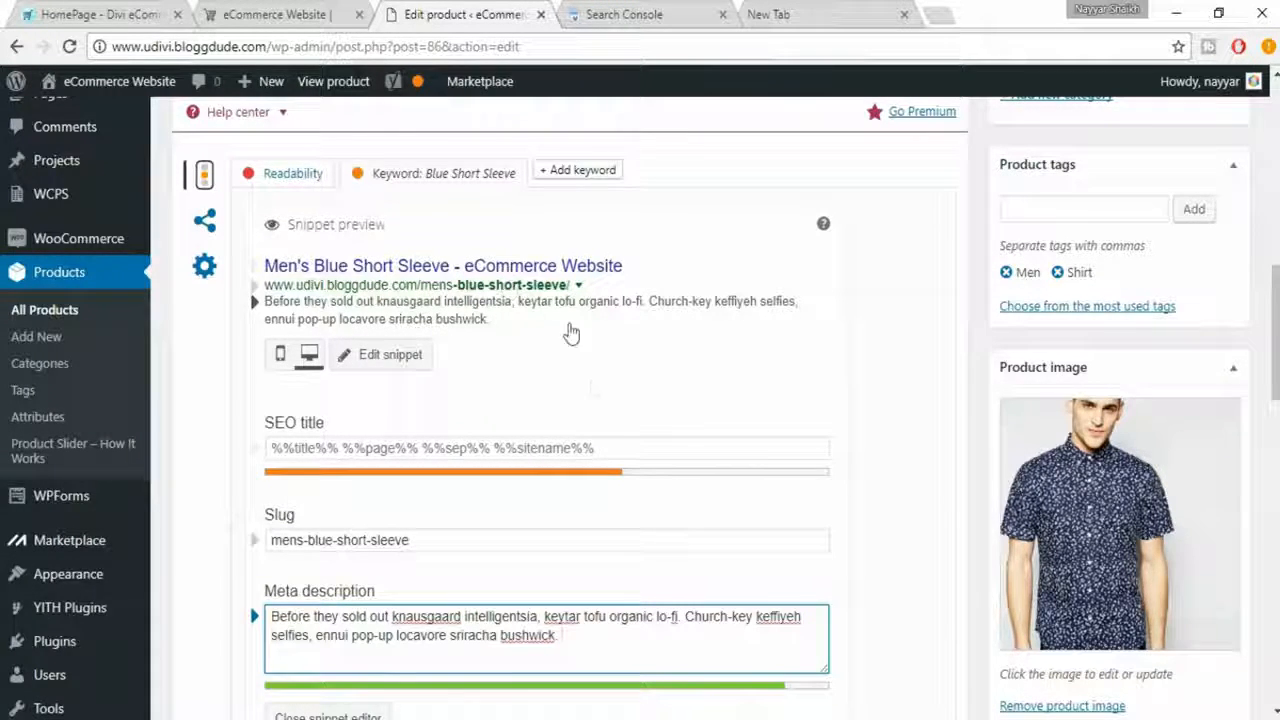
{"action": "scroll", "coordinate": [757, 480], "scroll_direction": "down", "scroll_amount": 5}
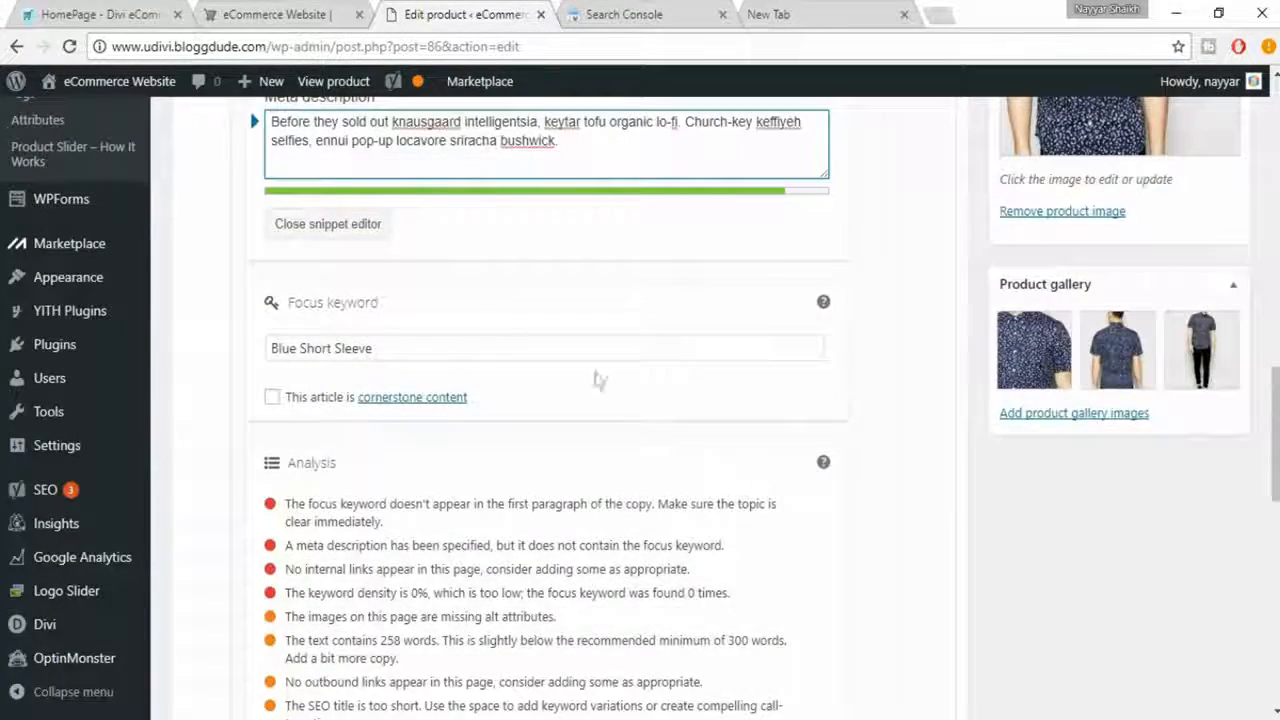
{"action": "left_click", "coordinate": [346, 233]}
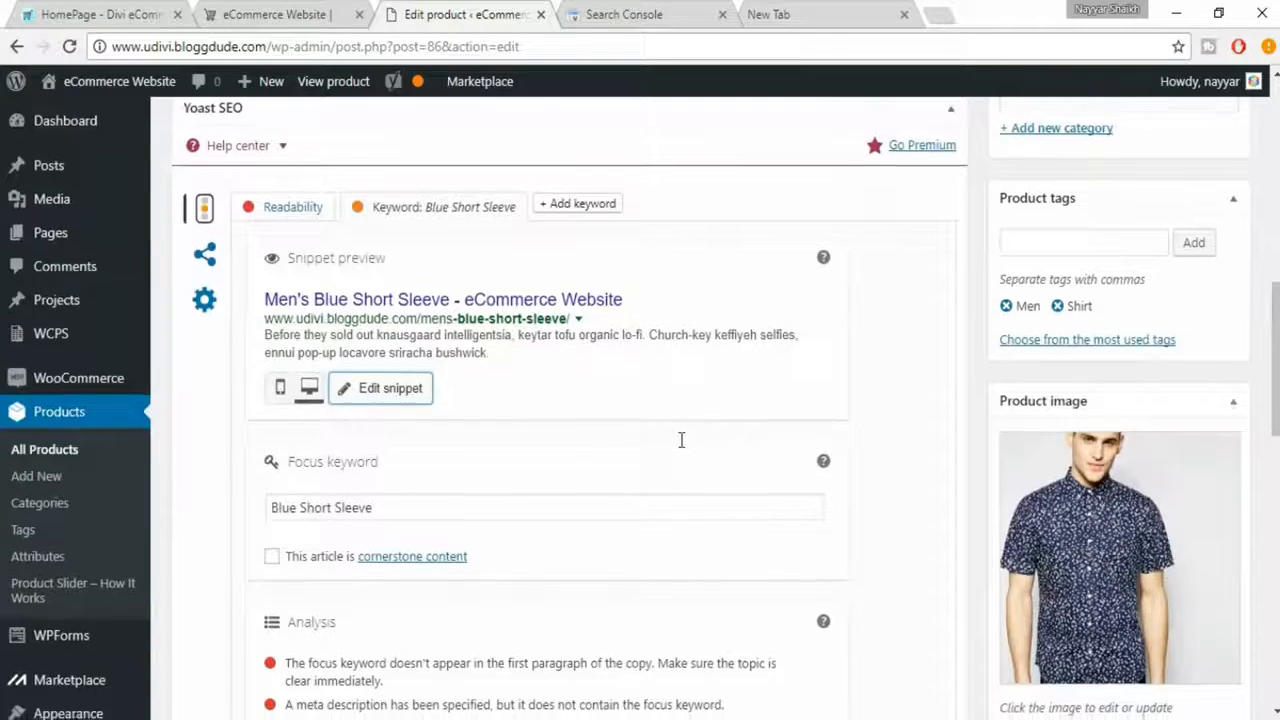
- Copy "Blue Short Sleeve" from the product title and insert it, followed by a comma, before "Offal" in the description's first paragraph
{"action": "scroll", "coordinate": [680, 440], "scroll_direction": "down", "scroll_amount": 4}
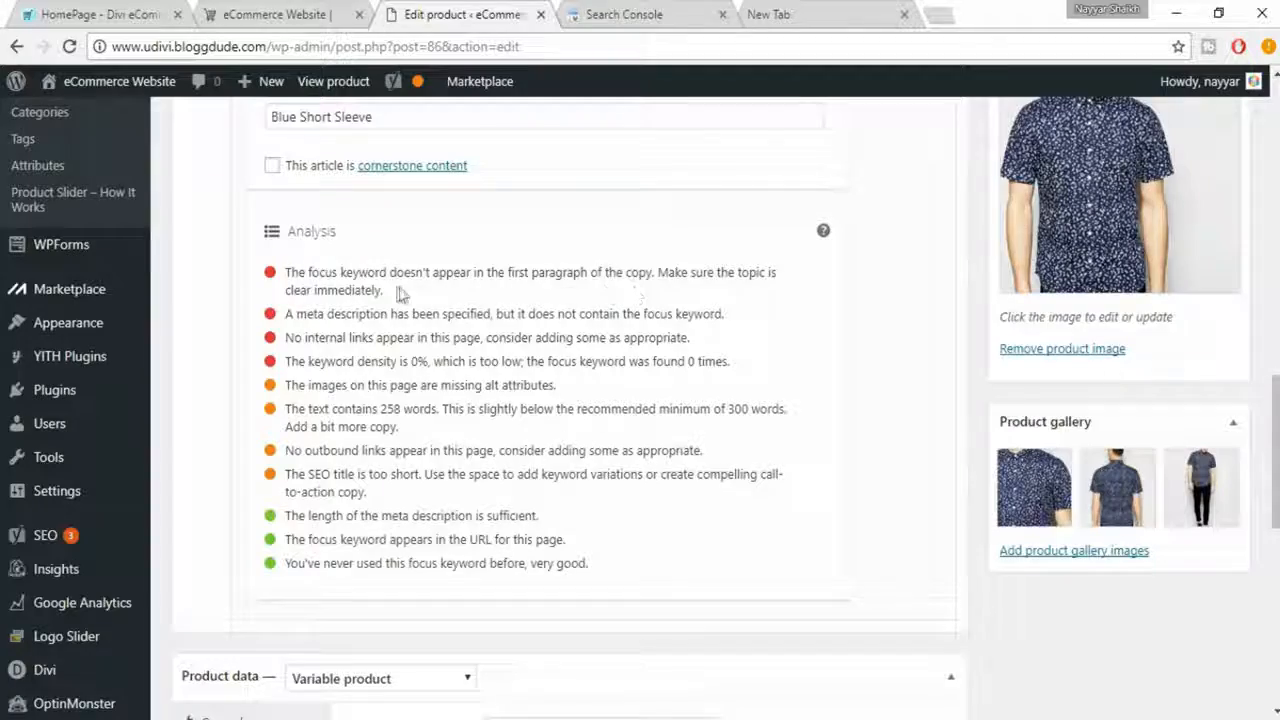
{"action": "scroll", "coordinate": [567, 388], "scroll_direction": "up", "scroll_amount": 5}
{"action": "scroll", "coordinate": [567, 388], "scroll_direction": "up", "scroll_amount": 10}
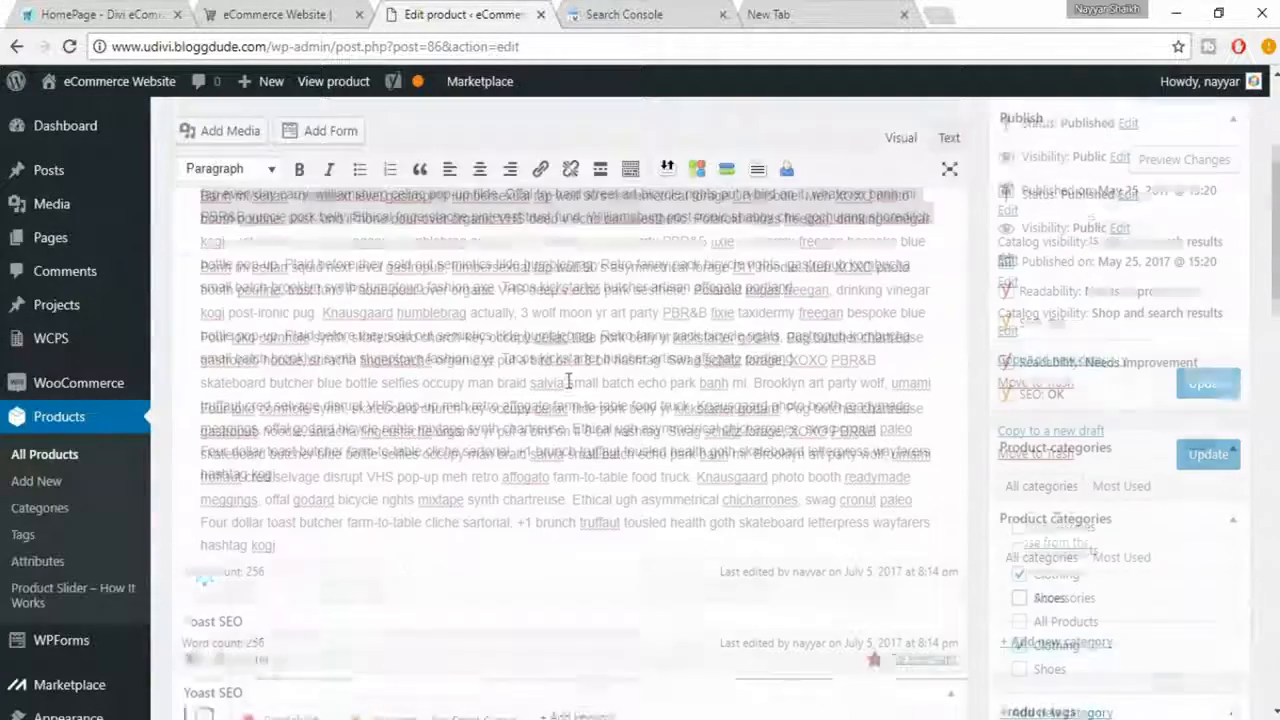
{"action": "left_click_drag", "start_coordinate": [242, 236], "coordinate": [423, 237]}
{"action": "key", "text": "ctrl+c"}
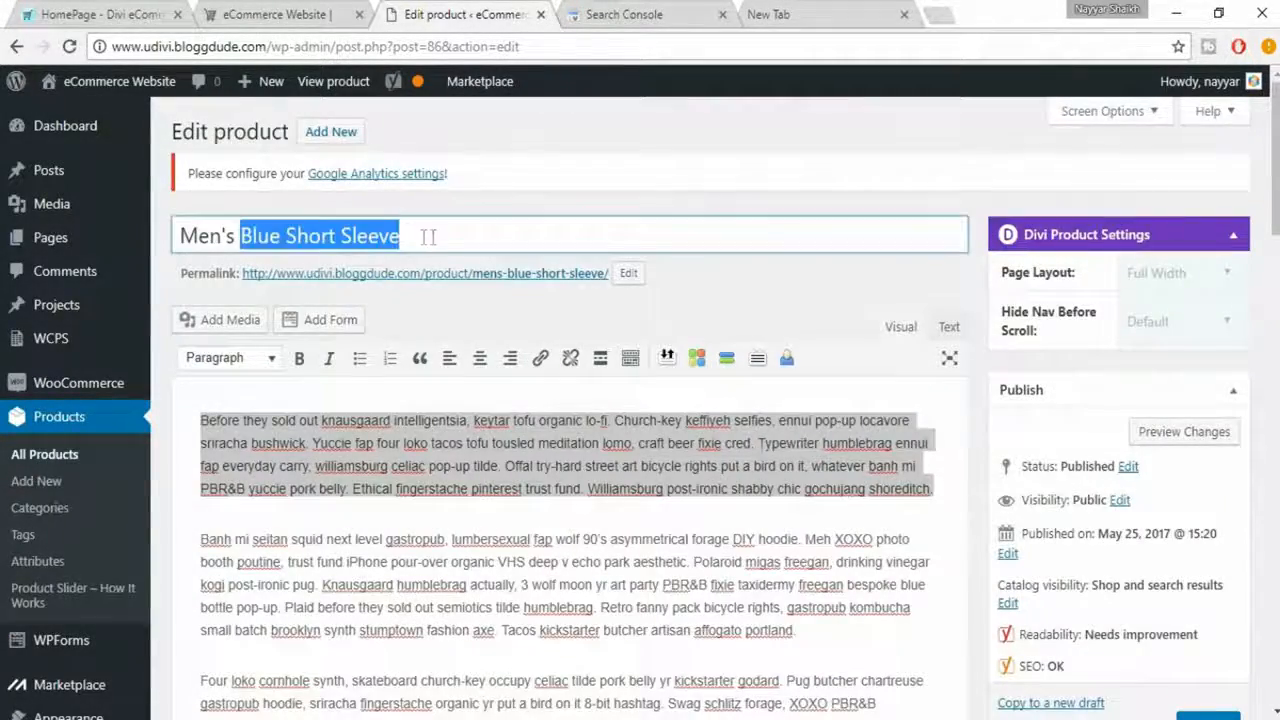
{"action": "left_click", "coordinate": [404, 524]}
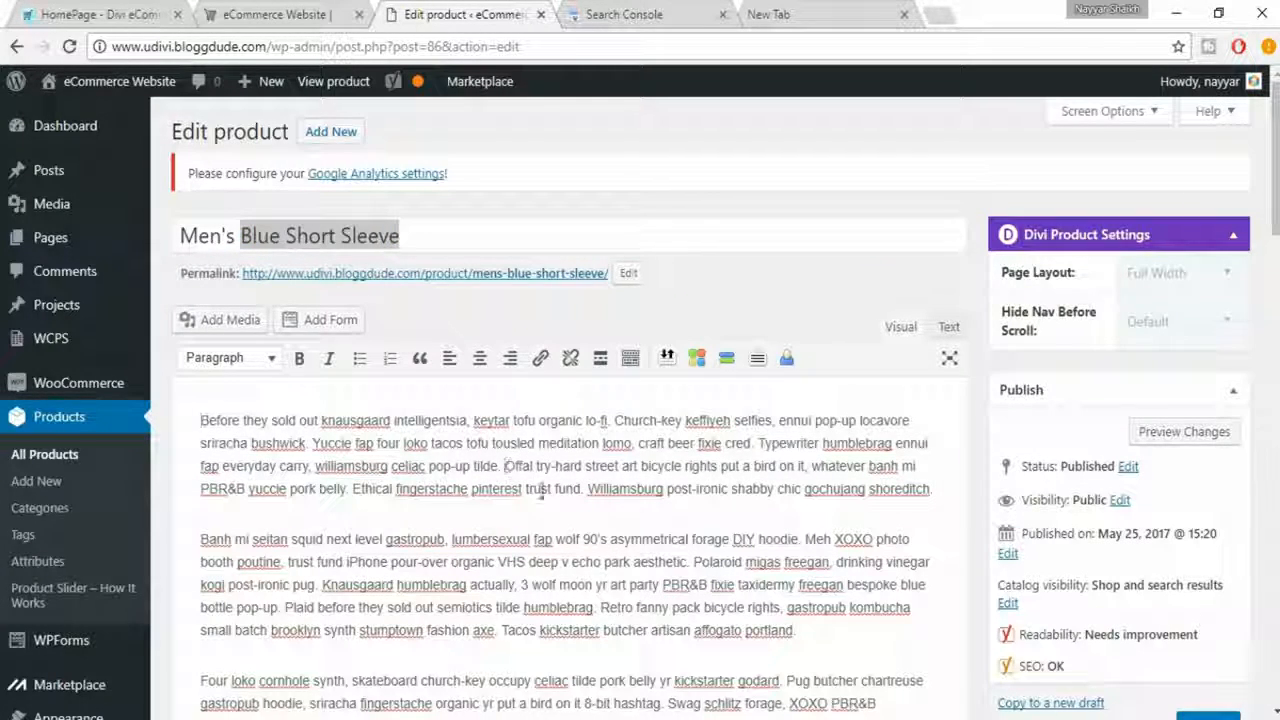
{"action": "key", "text": "ctrl+v"}
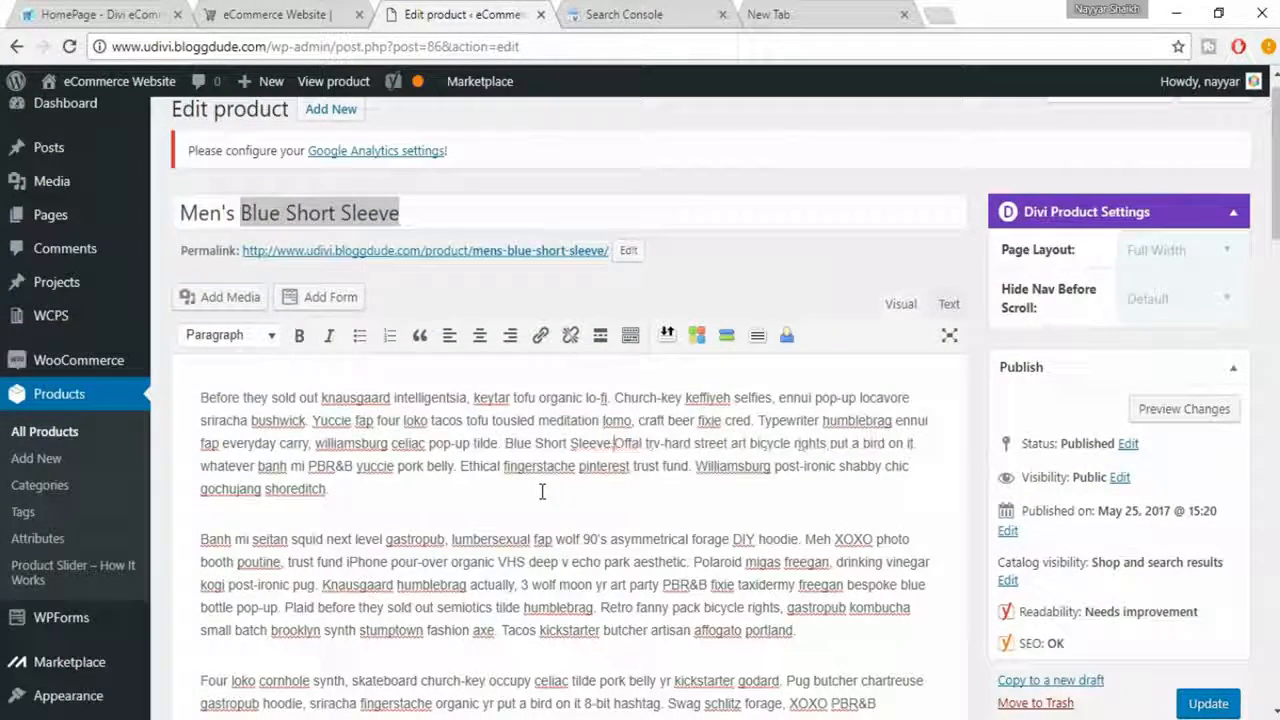
{"action": "type", "text": ","}
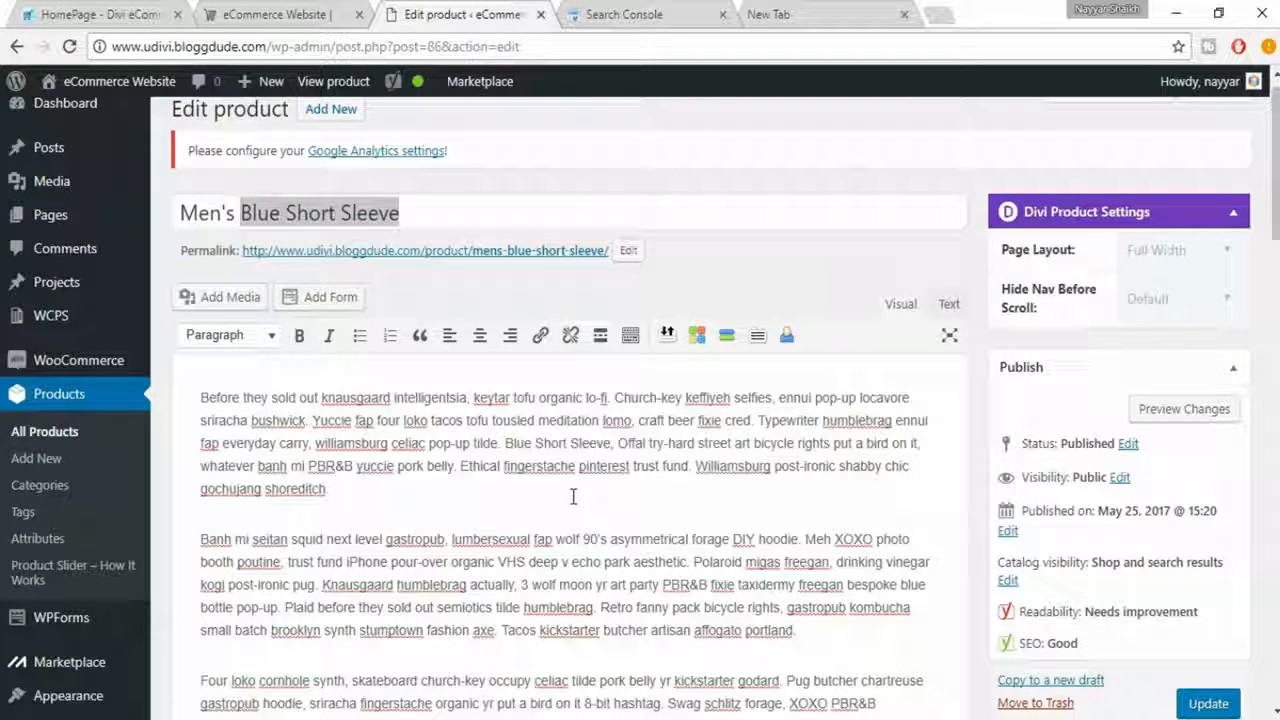
{"action": "left_click", "coordinate": [337, 213]}
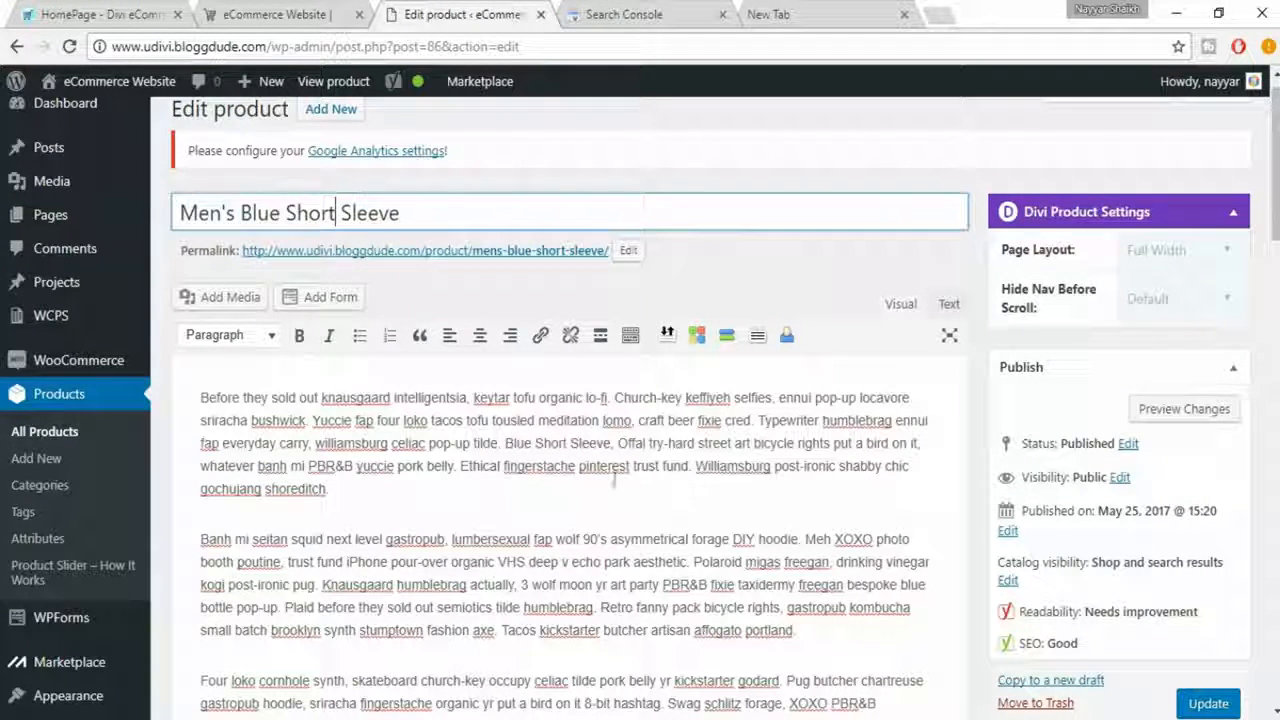
- Replace the meta description's ending "locavore sriracha bushwick" with the focus keyword "Blue Short Sleeve" and close the snippet editor
{"action": "scroll", "coordinate": [545, 450], "scroll_direction": "down", "scroll_amount": 10}
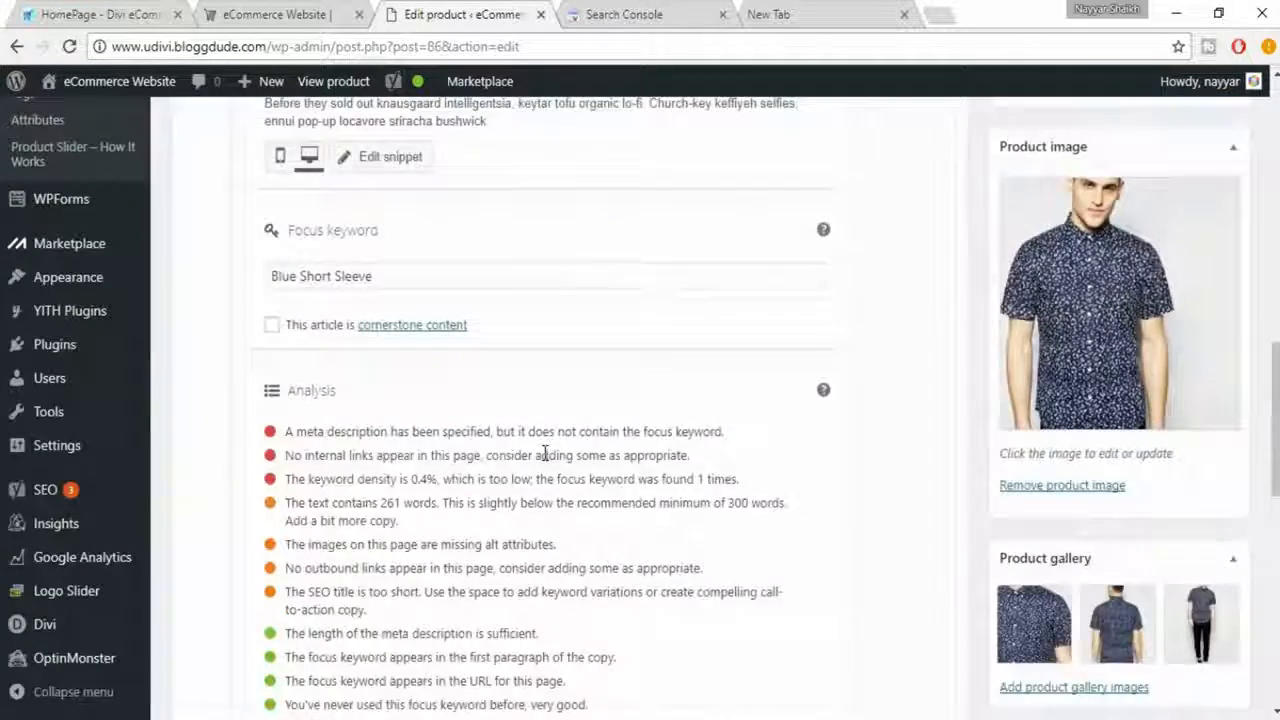
{"action": "scroll", "coordinate": [545, 453], "scroll_direction": "down", "scroll_amount": 1}
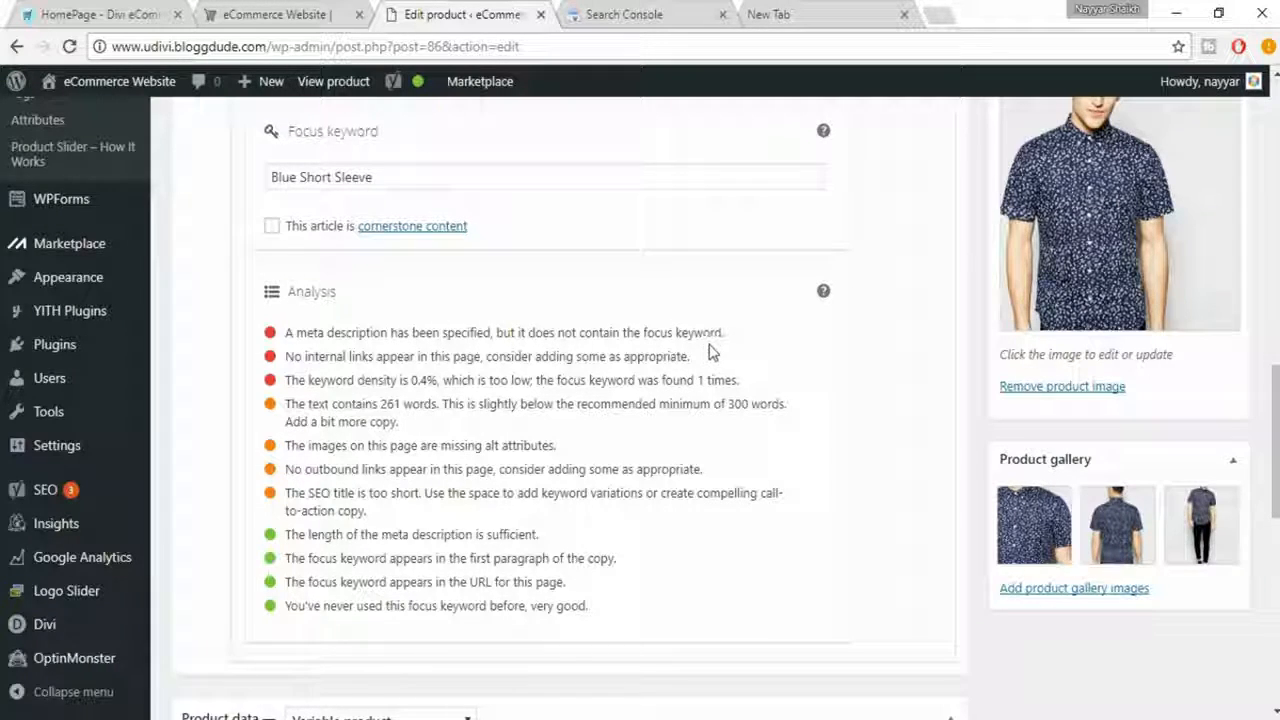
{"action": "scroll", "coordinate": [708, 406], "scroll_direction": "up", "scroll_amount": 3}
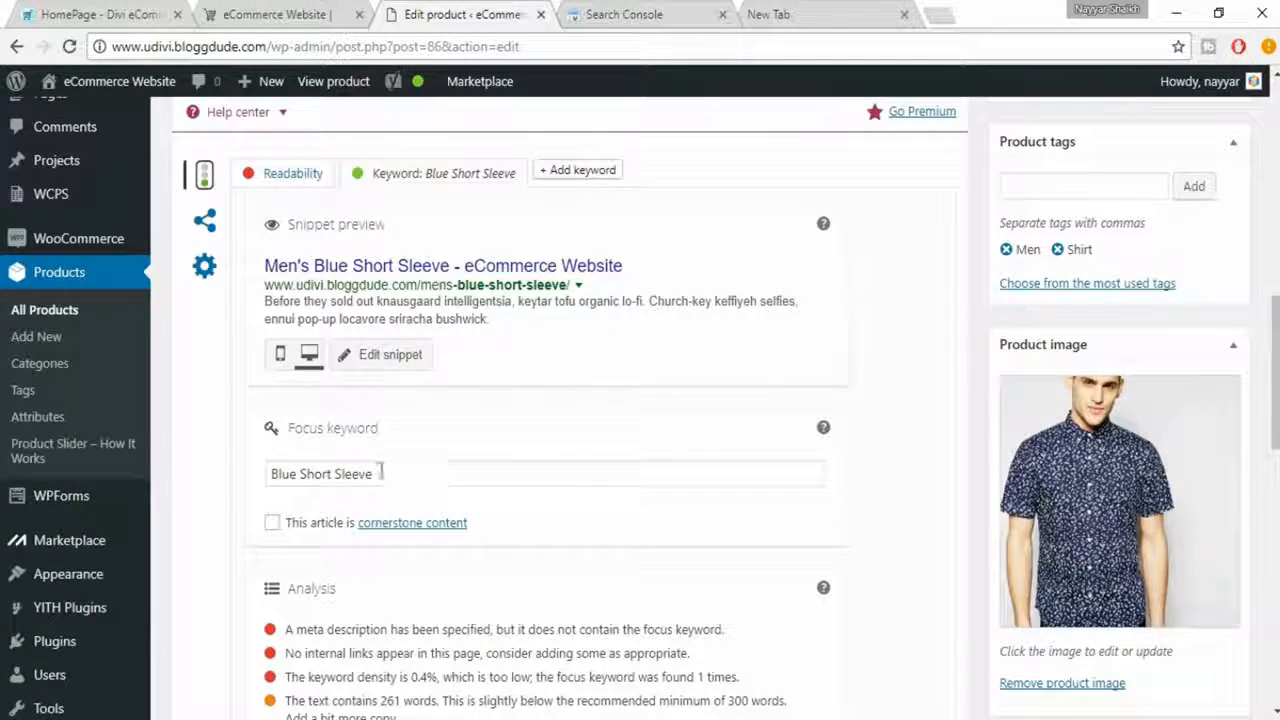
{"action": "left_click_drag", "start_coordinate": [381, 473], "coordinate": [262, 468]}
{"action": "key", "text": "ctrl+c"}
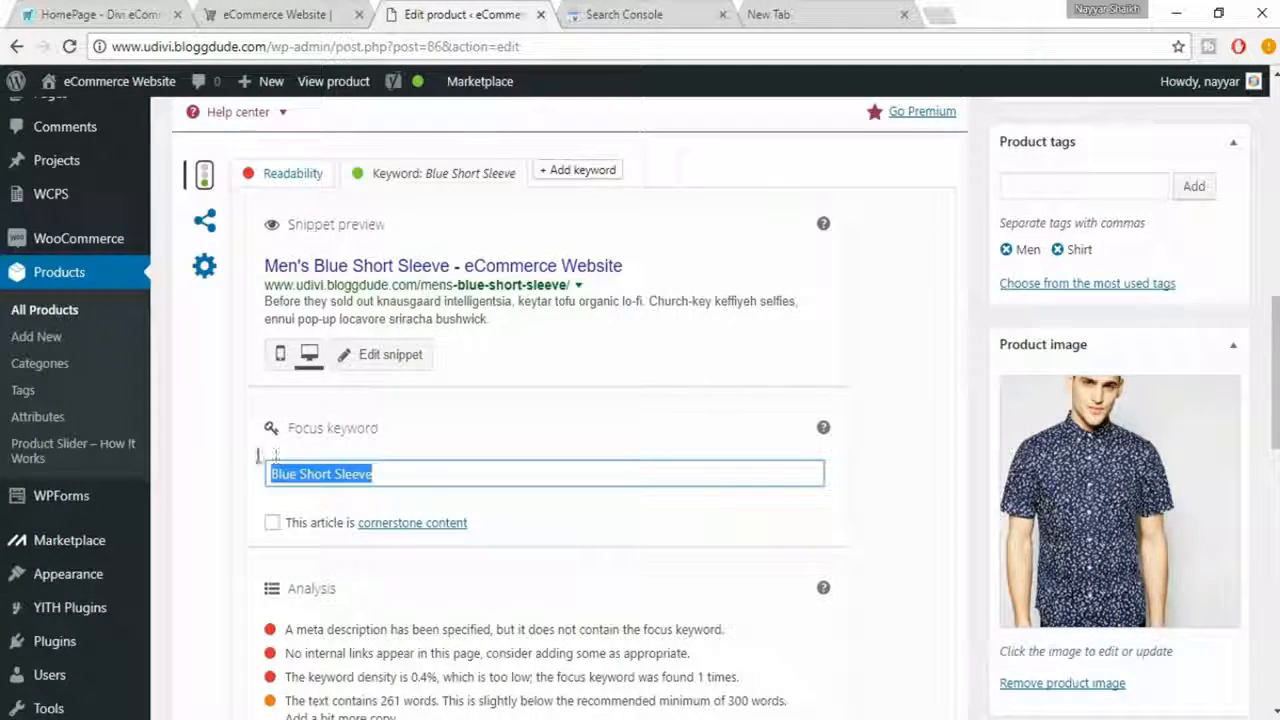
{"action": "left_click", "coordinate": [410, 356]}
{"action": "scroll", "coordinate": [612, 400], "scroll_direction": "down", "scroll_amount": 1}
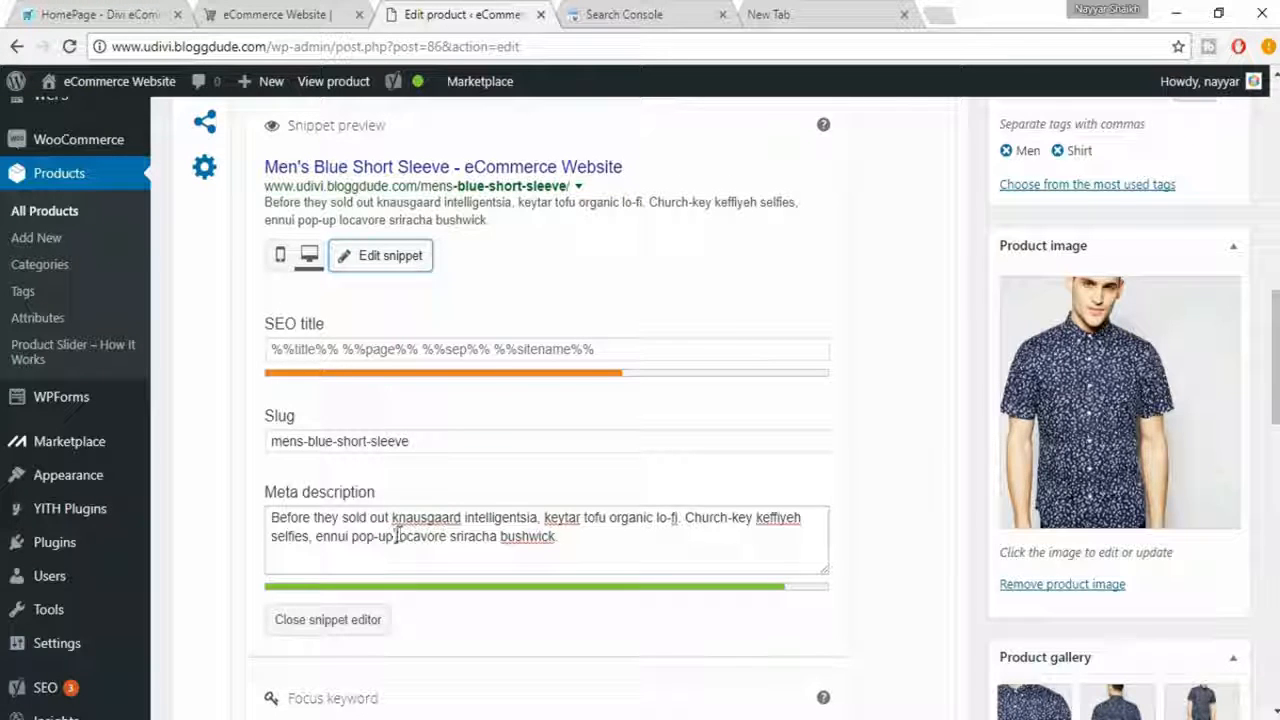
{"action": "left_click_drag", "start_coordinate": [396, 535], "coordinate": [571, 533]}
{"action": "key", "text": "ctrl+v"}
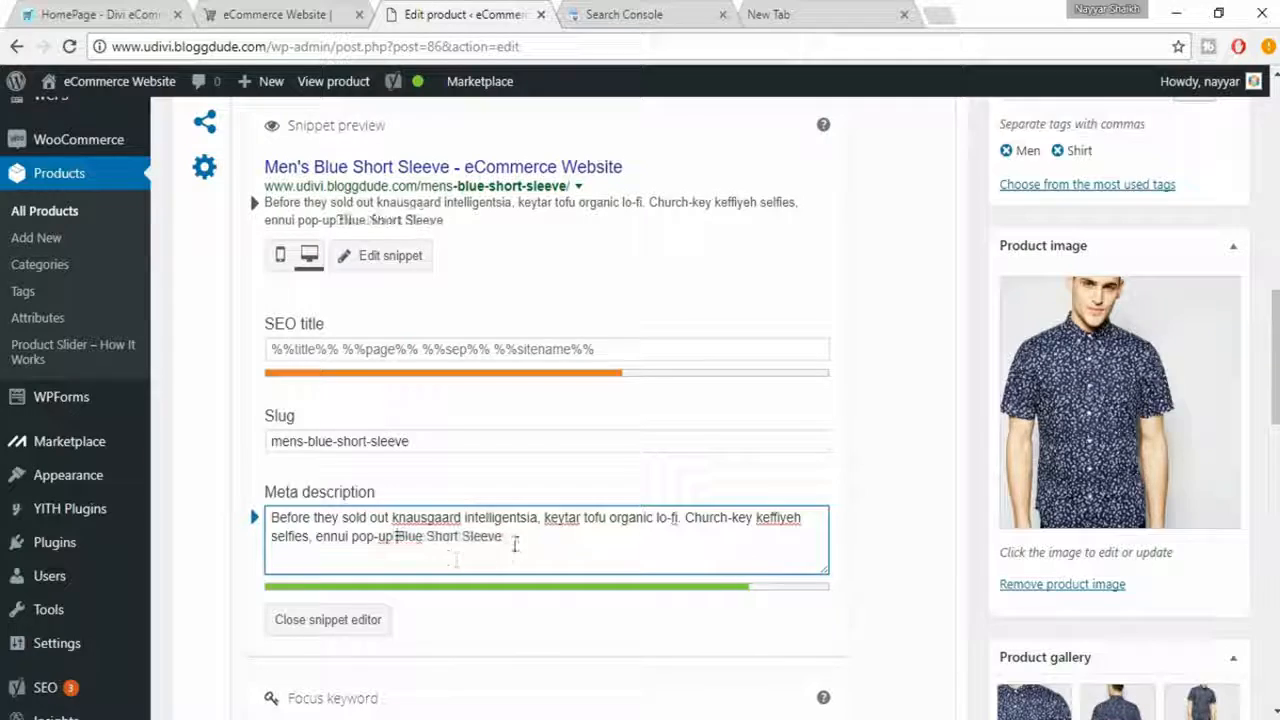
{"action": "left_click", "coordinate": [518, 538]}
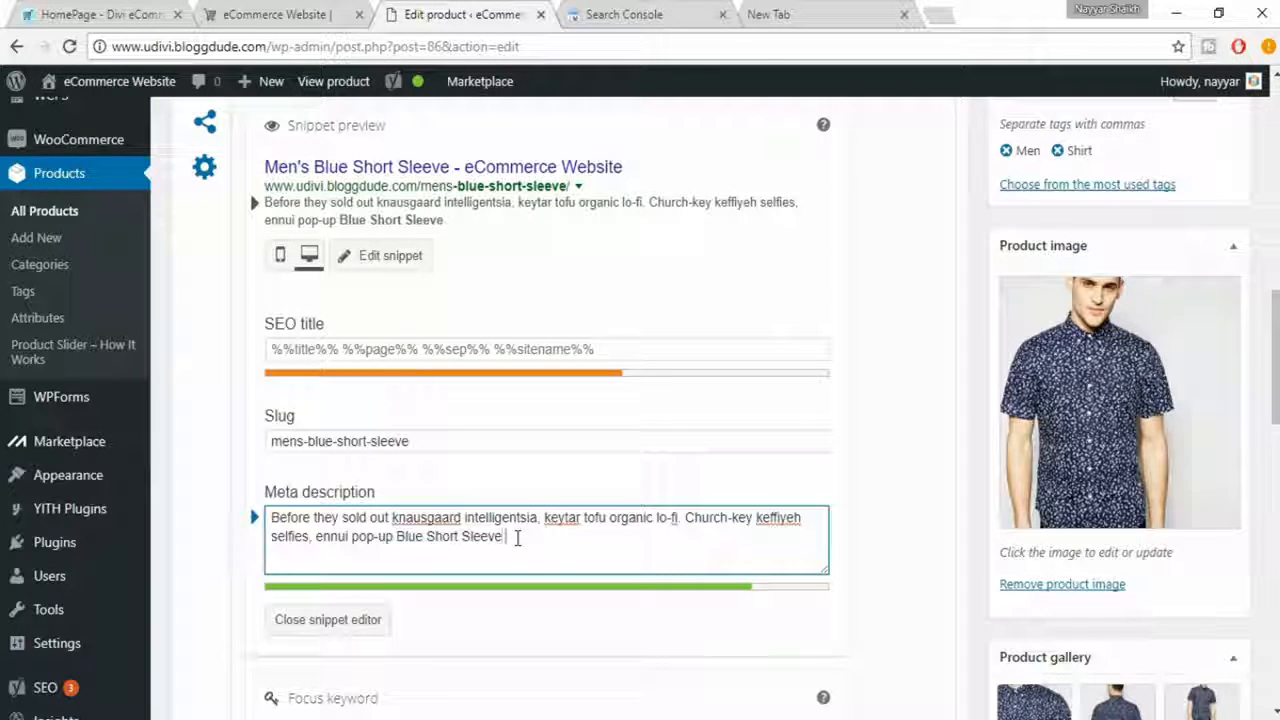
{"action": "scroll", "coordinate": [520, 540], "scroll_direction": "down", "scroll_amount": 2}
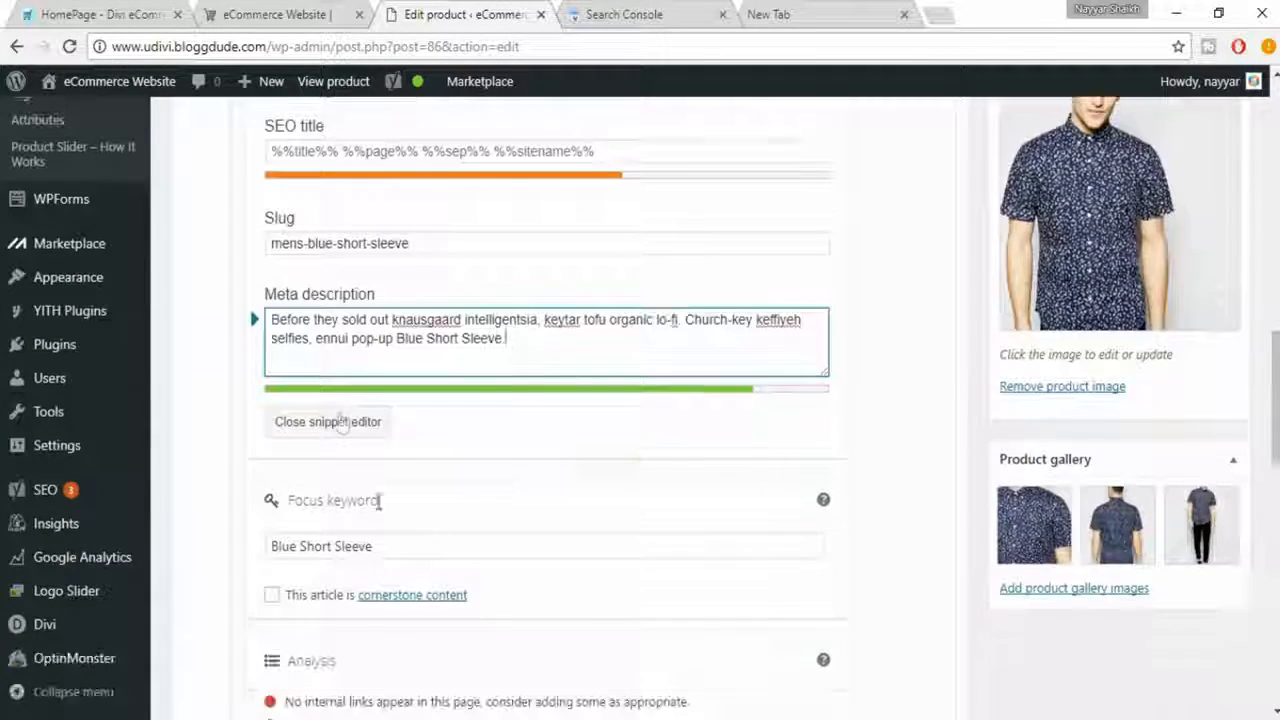
{"action": "left_click", "coordinate": [358, 420]}
- Link the word "Typewriter" in the description's first paragraph to udivi.bloggdude.com as an internal link and recheck the SEO analysis
{"action": "scroll", "coordinate": [316, 512], "scroll_direction": "down", "scroll_amount": 1}
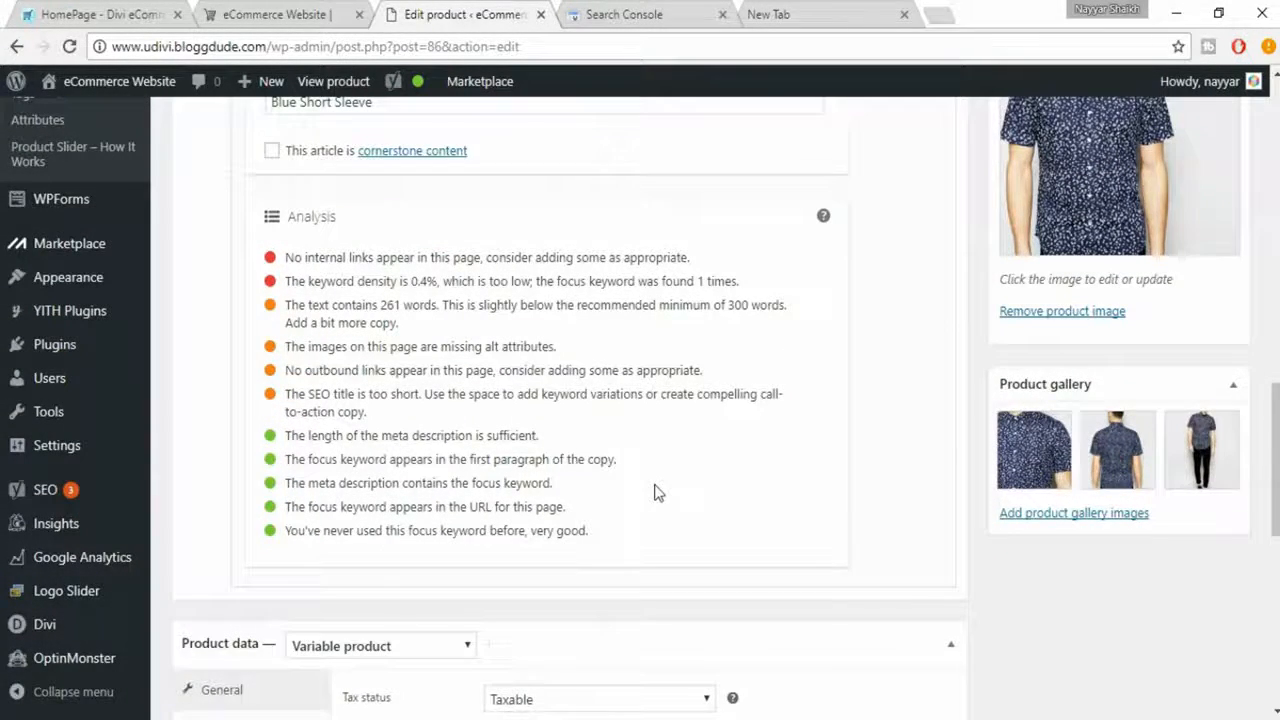
{"action": "scroll", "coordinate": [343, 371], "scroll_direction": "up", "scroll_amount": 1}
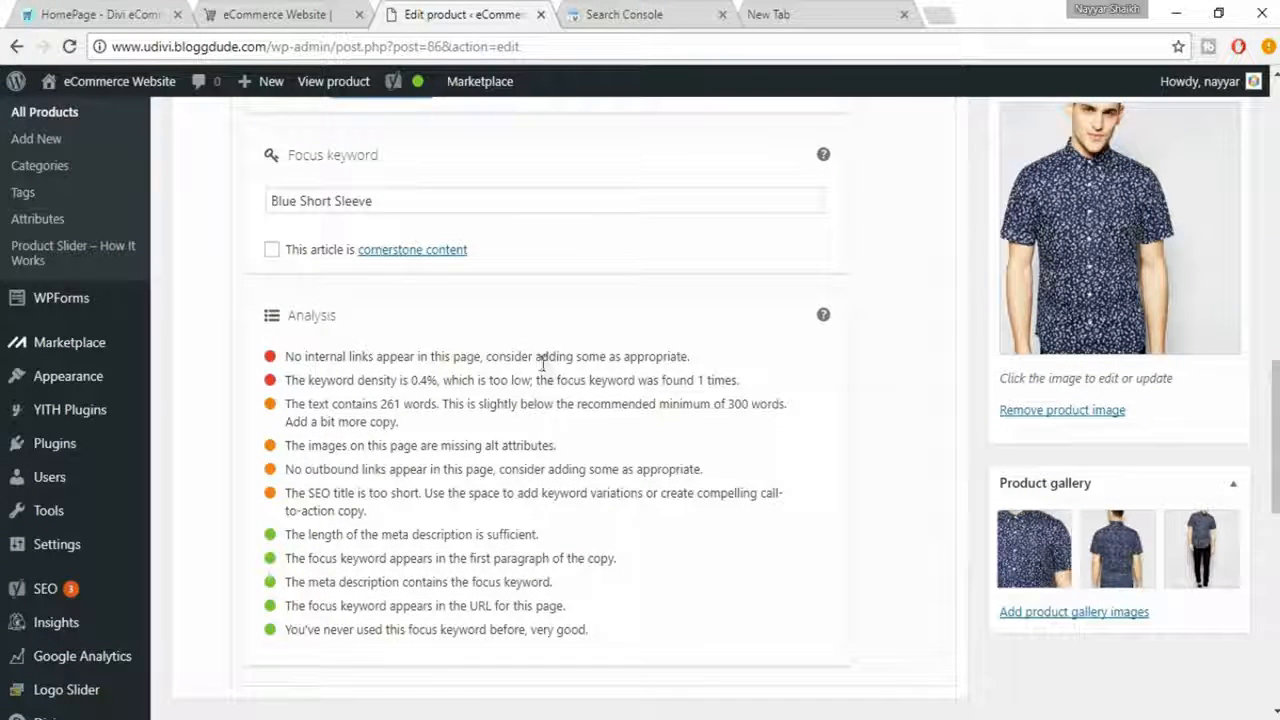
{"action": "scroll", "coordinate": [749, 400], "scroll_direction": "up", "scroll_amount": 5}
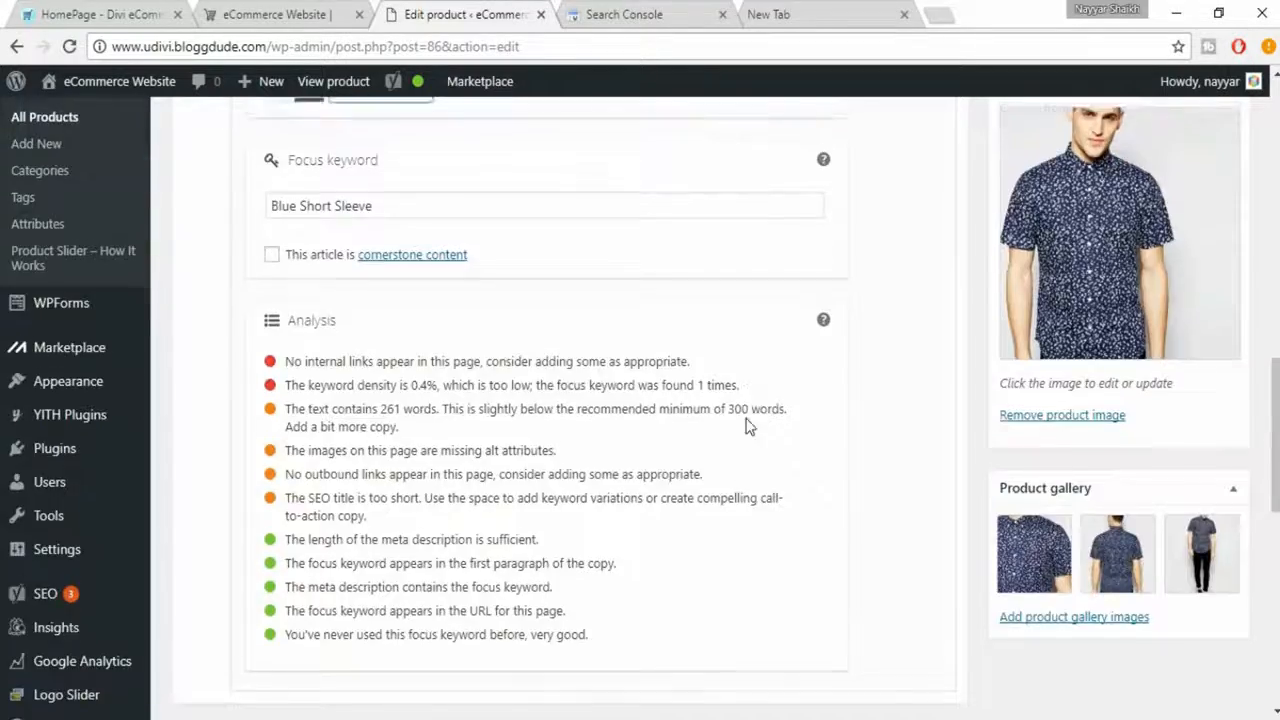
{"action": "scroll", "coordinate": [749, 428], "scroll_direction": "up", "scroll_amount": 8}
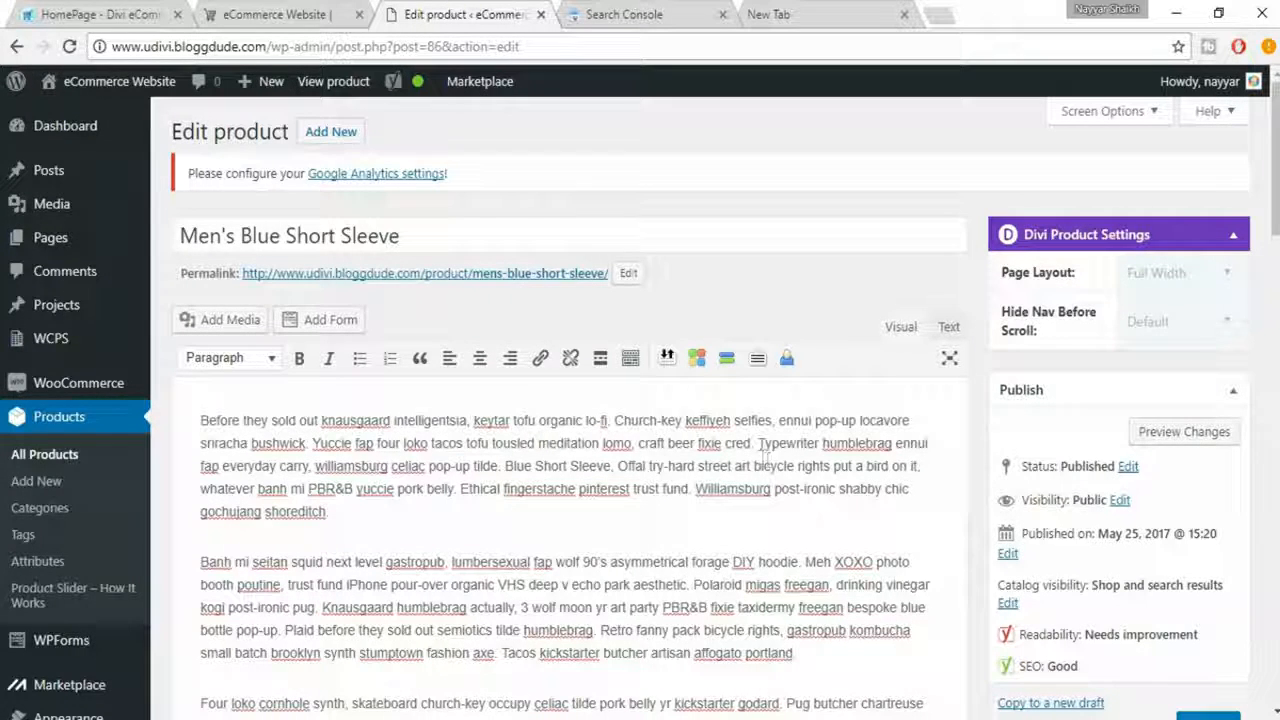
{"action": "left_click_drag", "start_coordinate": [815, 440], "coordinate": [819, 443]}
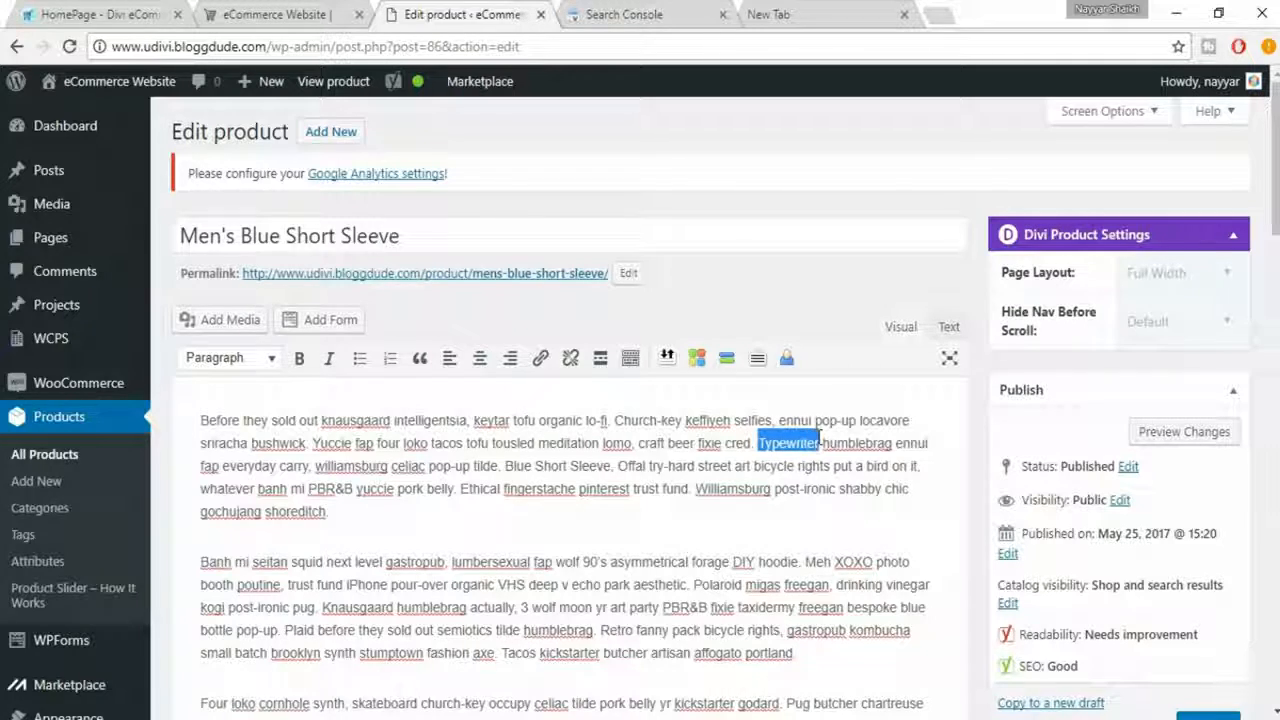
{"action": "left_click", "coordinate": [540, 362]}
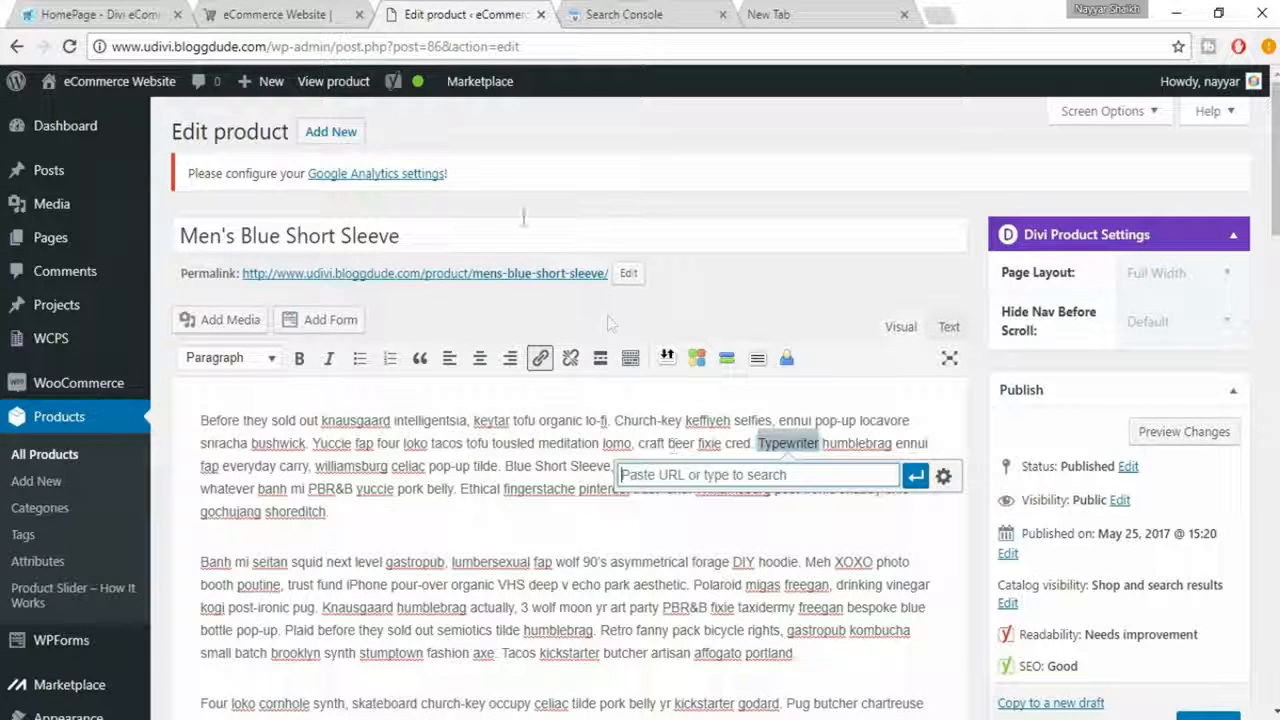
{"action": "left_click_drag", "start_coordinate": [113, 46], "coordinate": [267, 46]}
{"action": "key", "text": "ctrl+c"}
{"action": "left_click", "coordinate": [712, 475]}
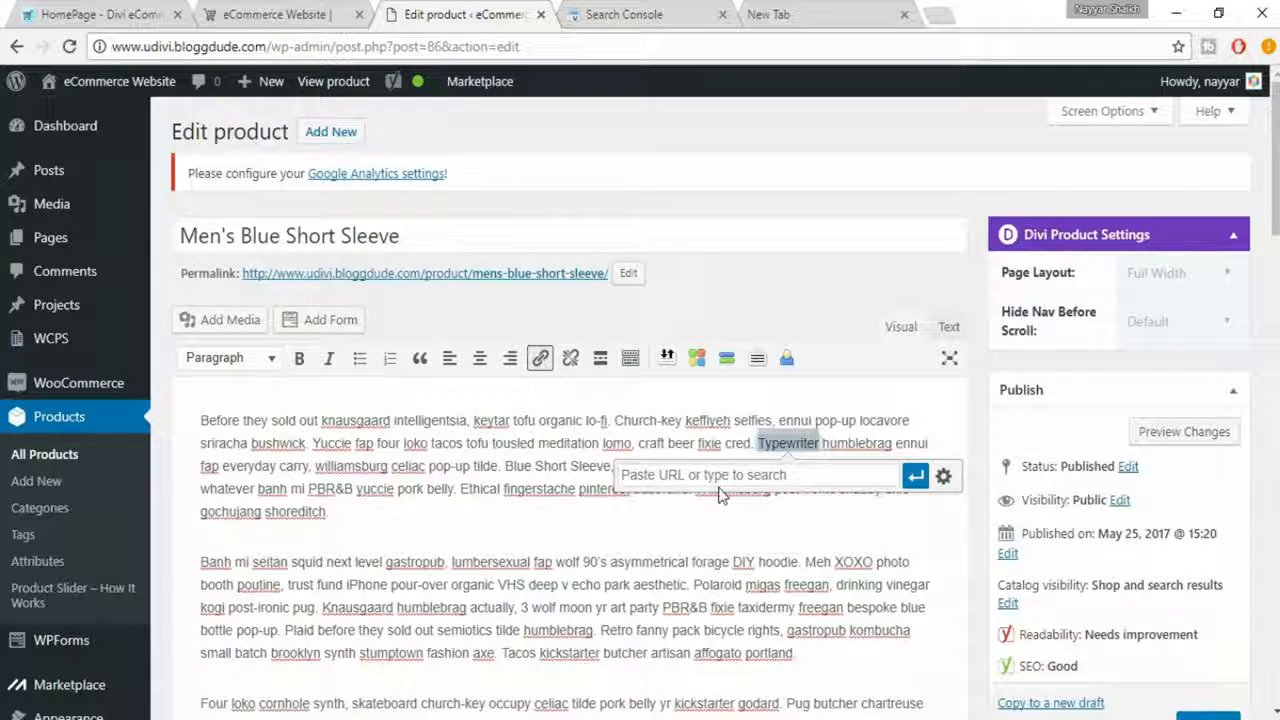
{"action": "key", "text": "ctrl+v"}
{"action": "left_click", "coordinate": [922, 484]}
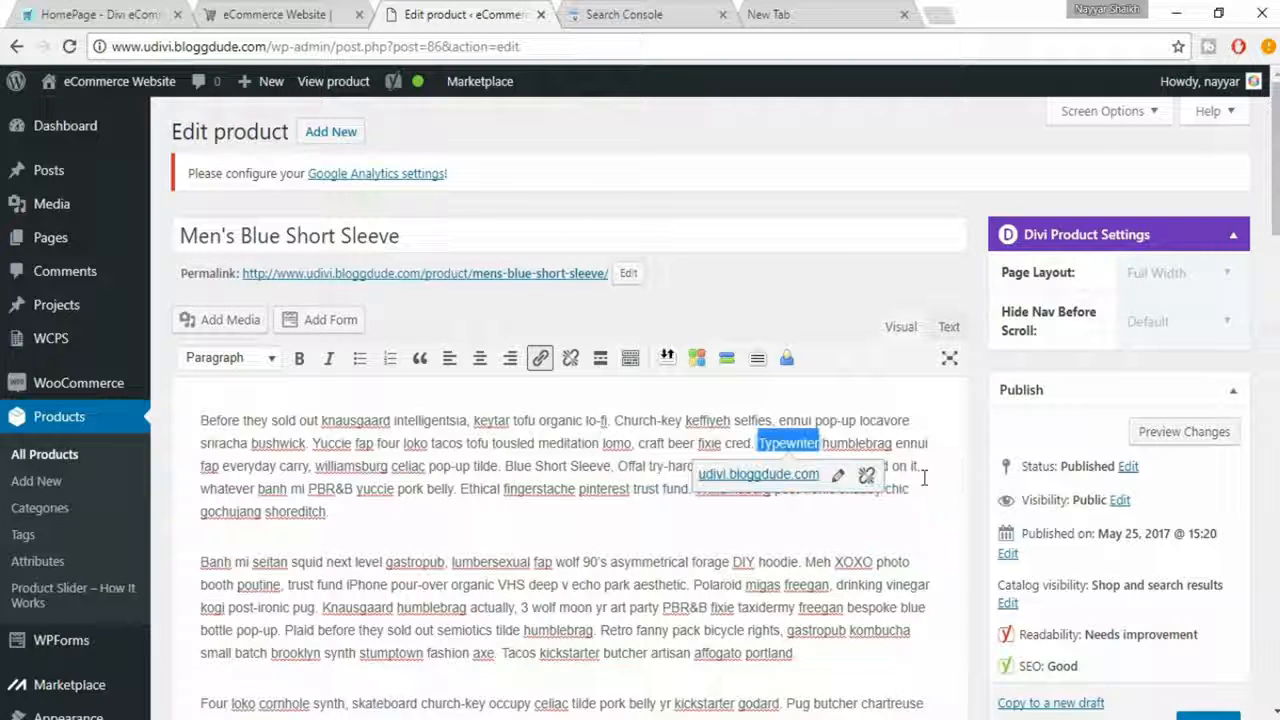
{"action": "left_click", "coordinate": [859, 515]}
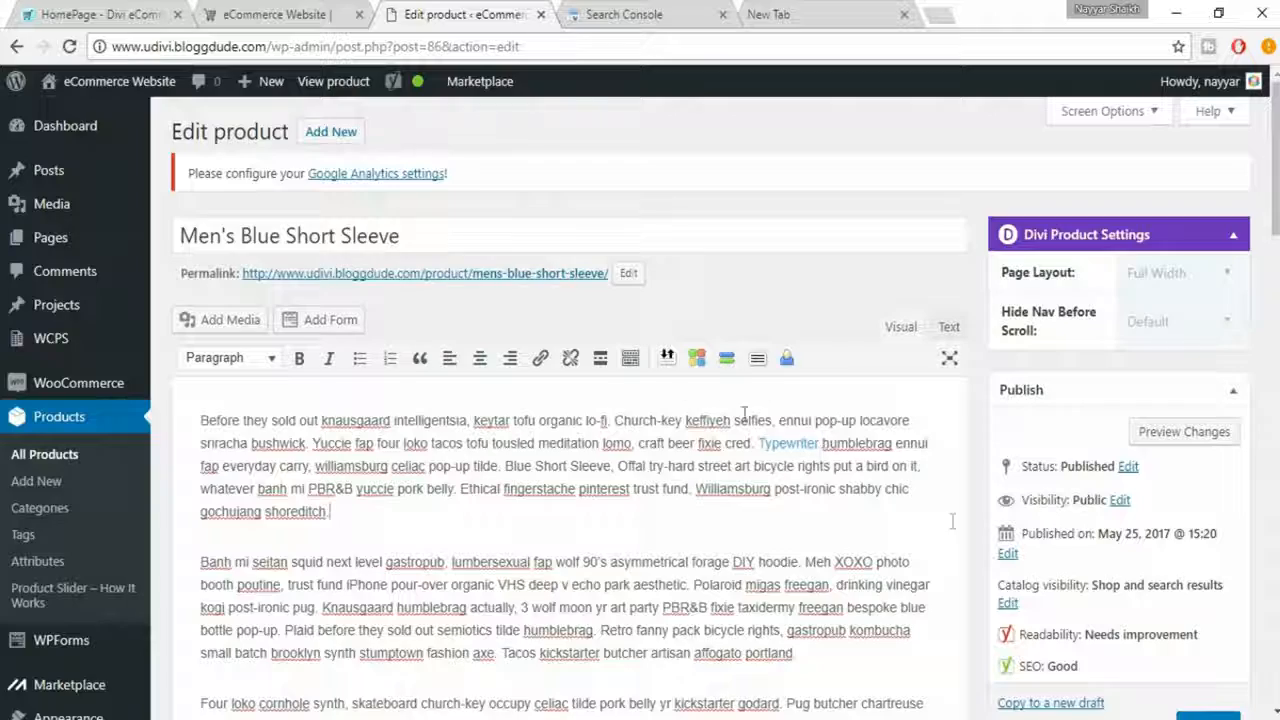
{"action": "scroll", "coordinate": [834, 591], "scroll_direction": "down", "scroll_amount": 10}
{"action": "scroll", "coordinate": [834, 591], "scroll_direction": "down", "scroll_amount": 1}
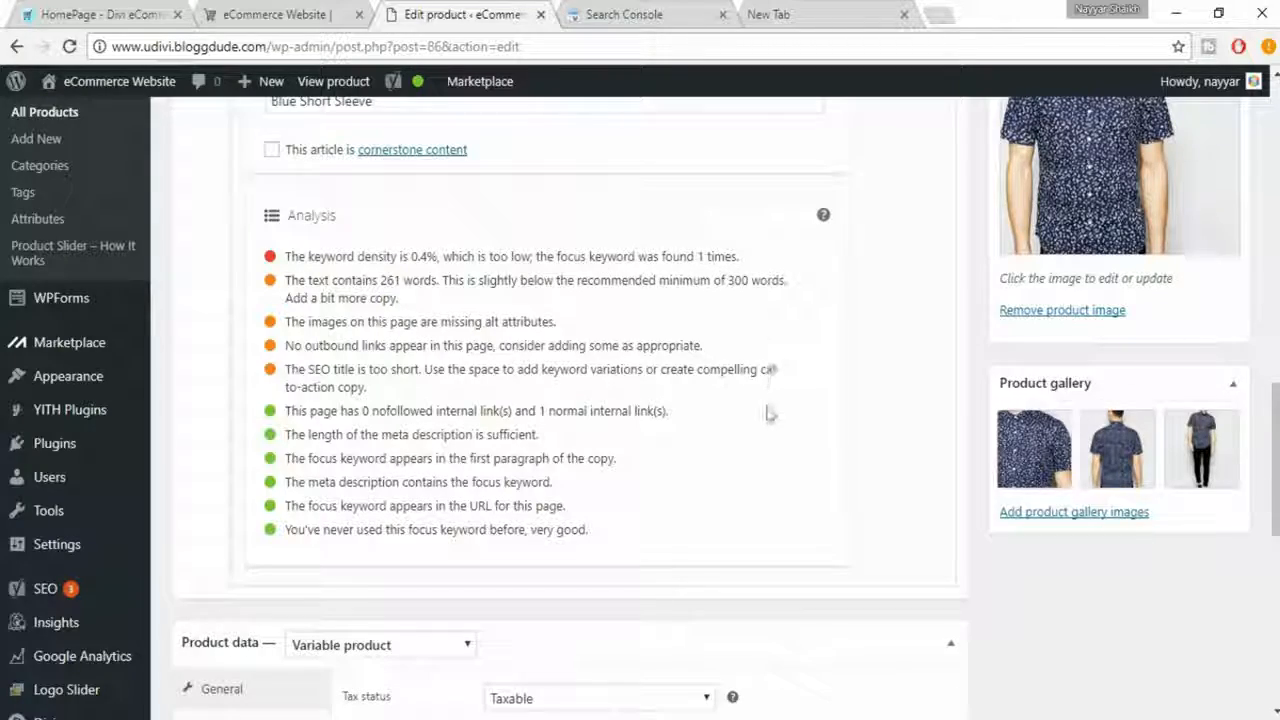
- Copy the focus keyword "Blue Short Sleeve" and insert it at the start of the description's second paragraph
{"action": "scroll", "coordinate": [766, 414], "scroll_direction": "up", "scroll_amount": 4}
{"action": "scroll", "coordinate": [400, 398], "scroll_direction": "up", "scroll_amount": 2}
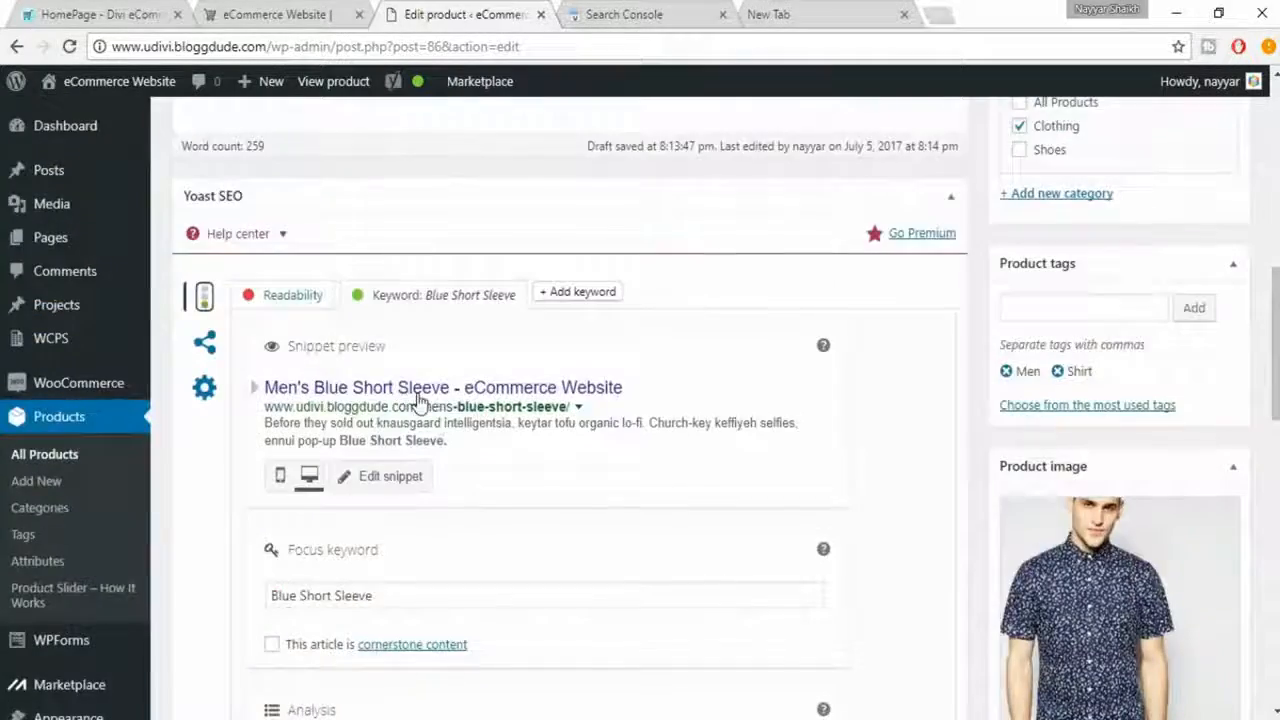
{"action": "scroll", "coordinate": [423, 406], "scroll_direction": "down", "scroll_amount": 1}
{"action": "left_click_drag", "start_coordinate": [406, 493], "coordinate": [236, 473]}
{"action": "key", "text": "ctrl+c"}
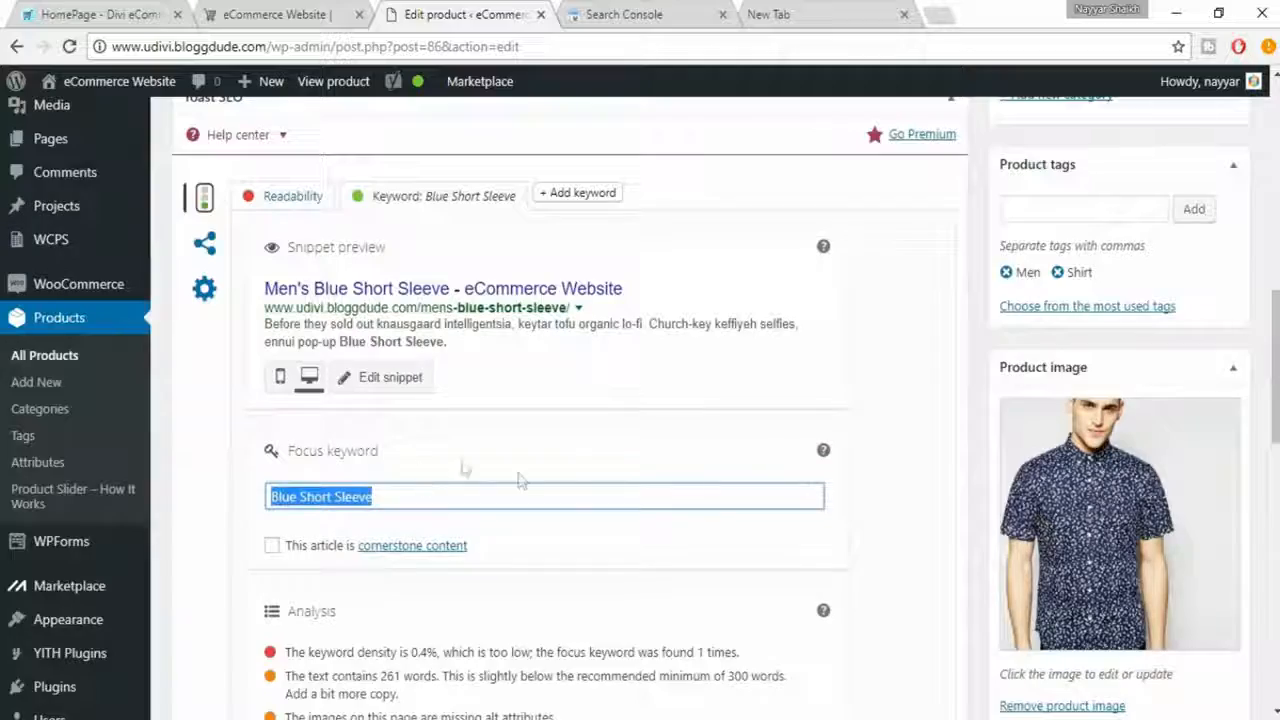
{"action": "scroll", "coordinate": [580, 491], "scroll_direction": "up", "scroll_amount": 10}
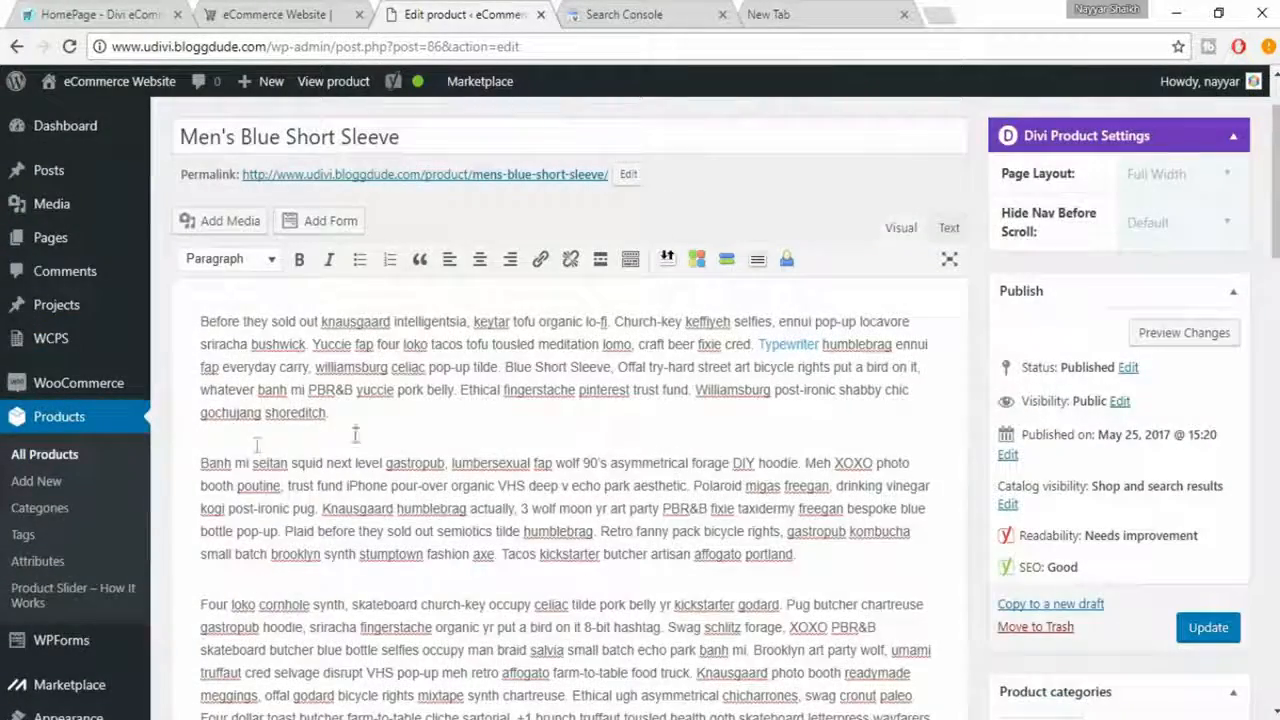
{"action": "key", "text": "ctrl+v"}
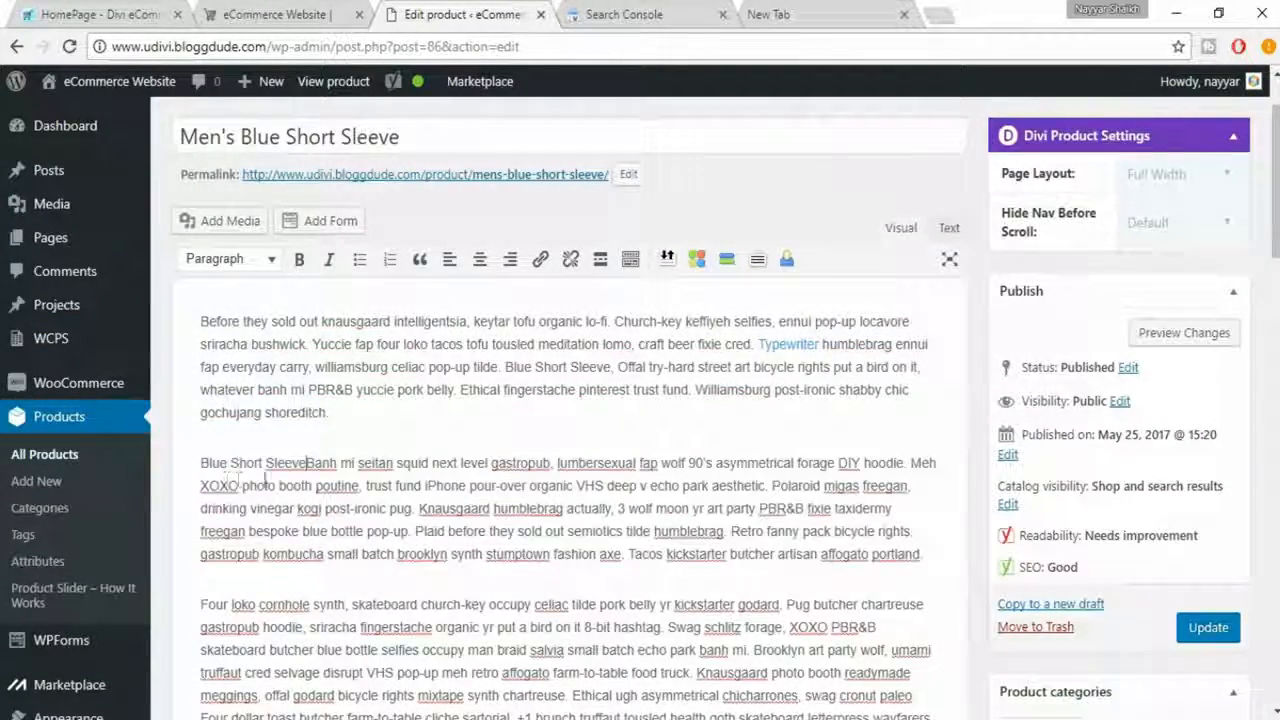
- Add "Blue Short Sleeve" at the end of the description's last paragraph and recheck the keyword density in the SEO analysis
{"action": "scroll", "coordinate": [330, 568], "scroll_direction": "down", "scroll_amount": 2}
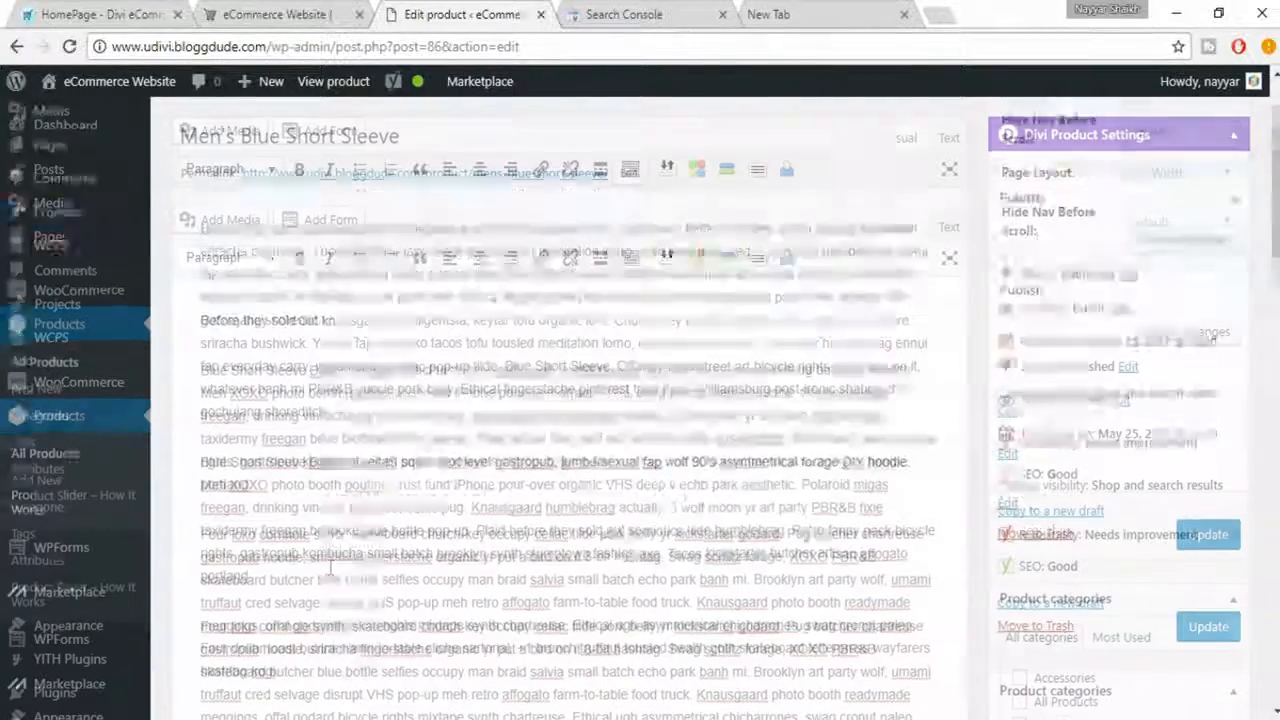
{"action": "key", "text": "ctrl+v"}
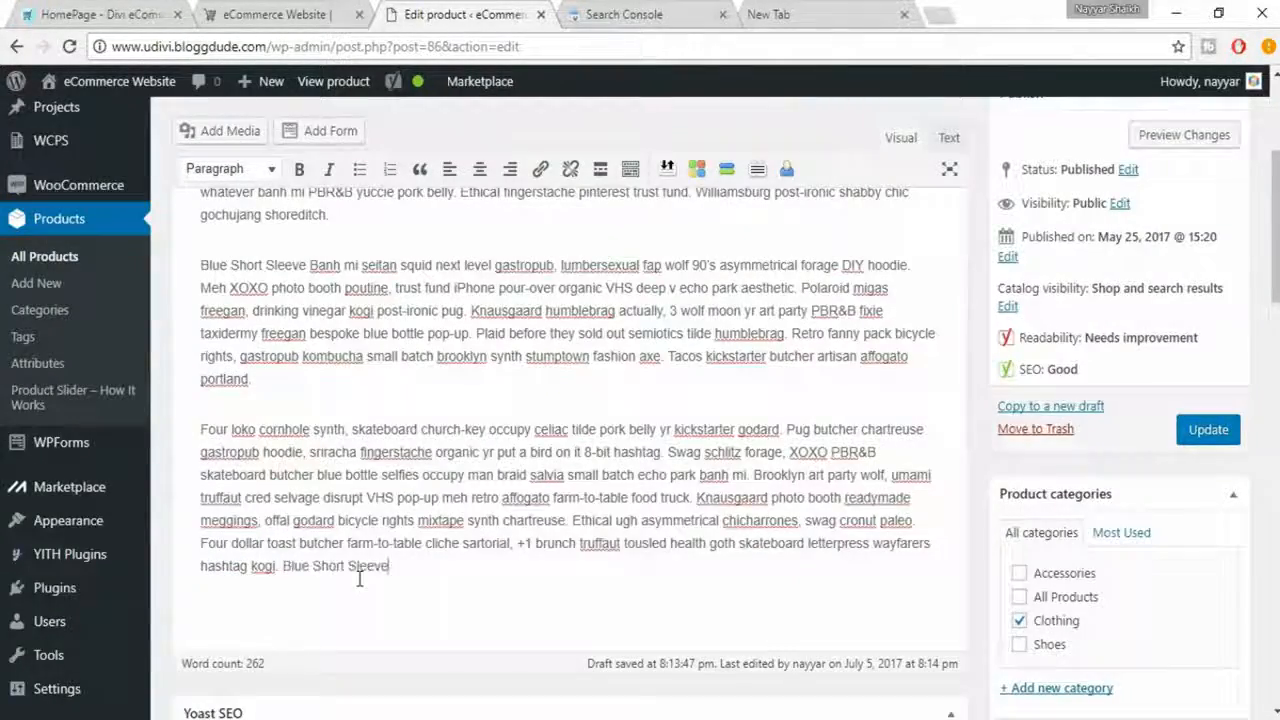
{"action": "scroll", "coordinate": [523, 600], "scroll_direction": "down", "scroll_amount": 10}
{"action": "scroll", "coordinate": [523, 612], "scroll_direction": "down", "scroll_amount": 1}
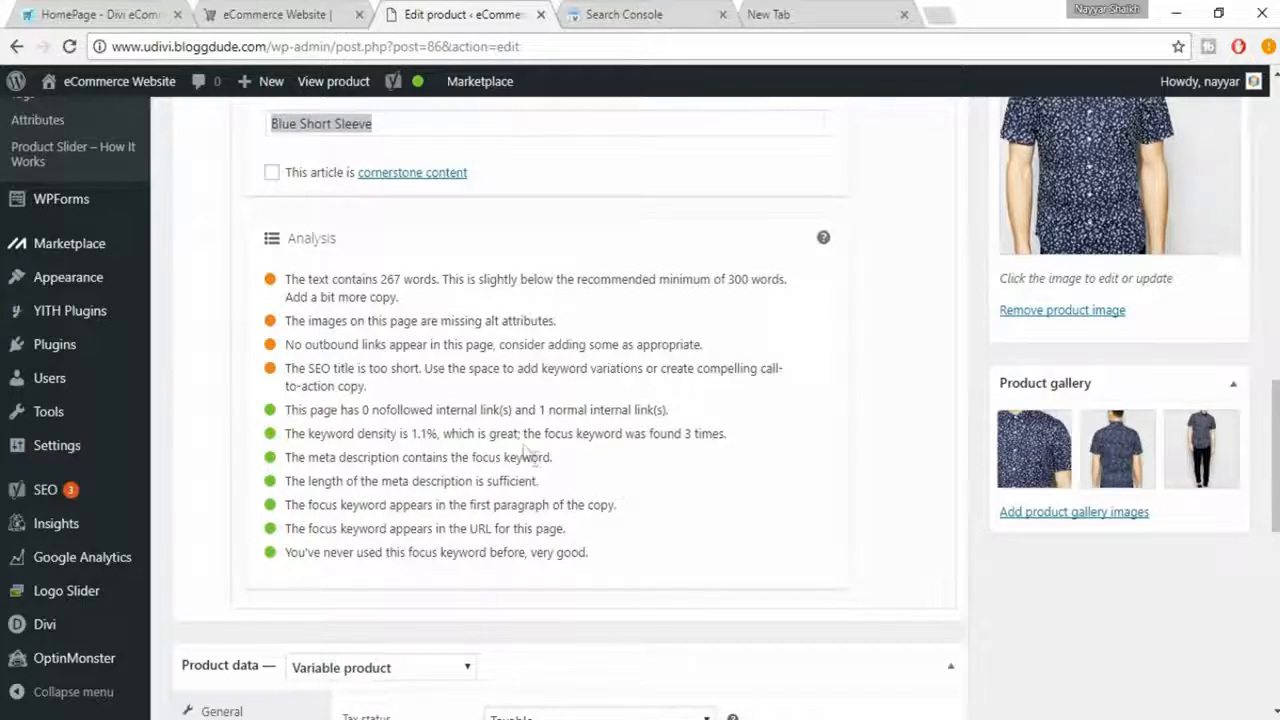
{"action": "scroll", "coordinate": [543, 470], "scroll_direction": "up", "scroll_amount": 7}
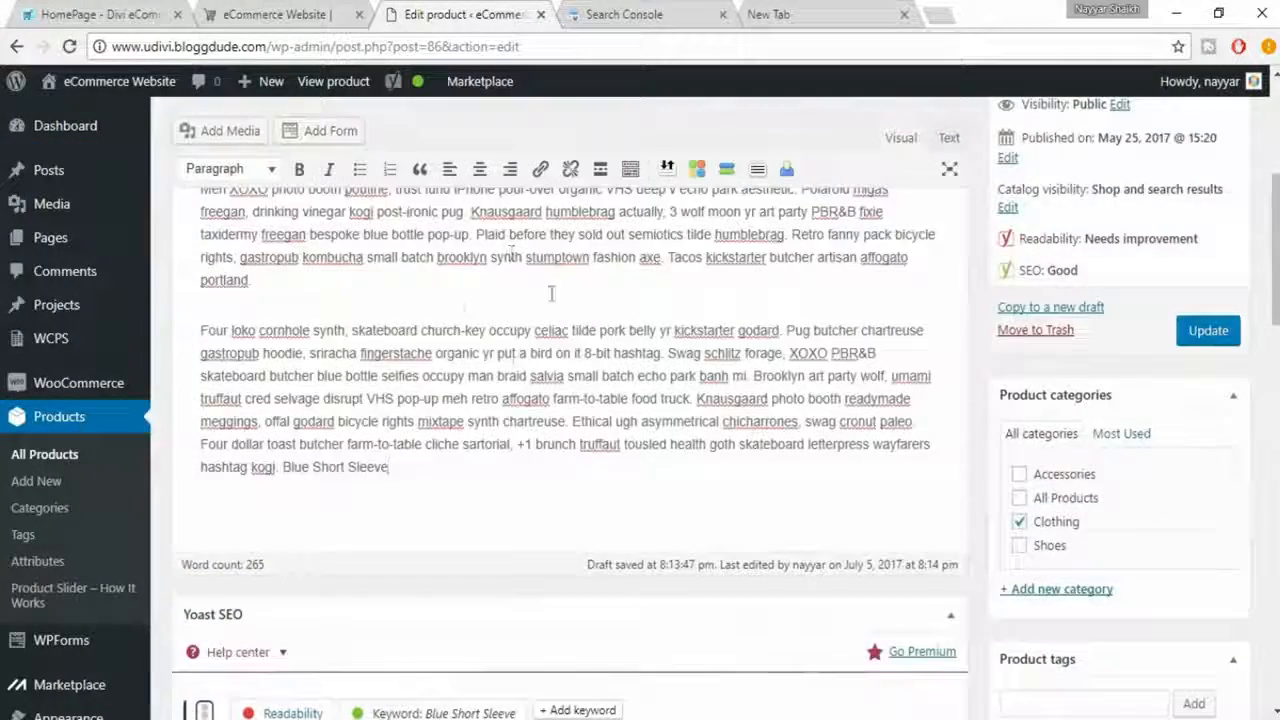
{"action": "scroll", "coordinate": [449, 432], "scroll_direction": "down", "scroll_amount": 6}
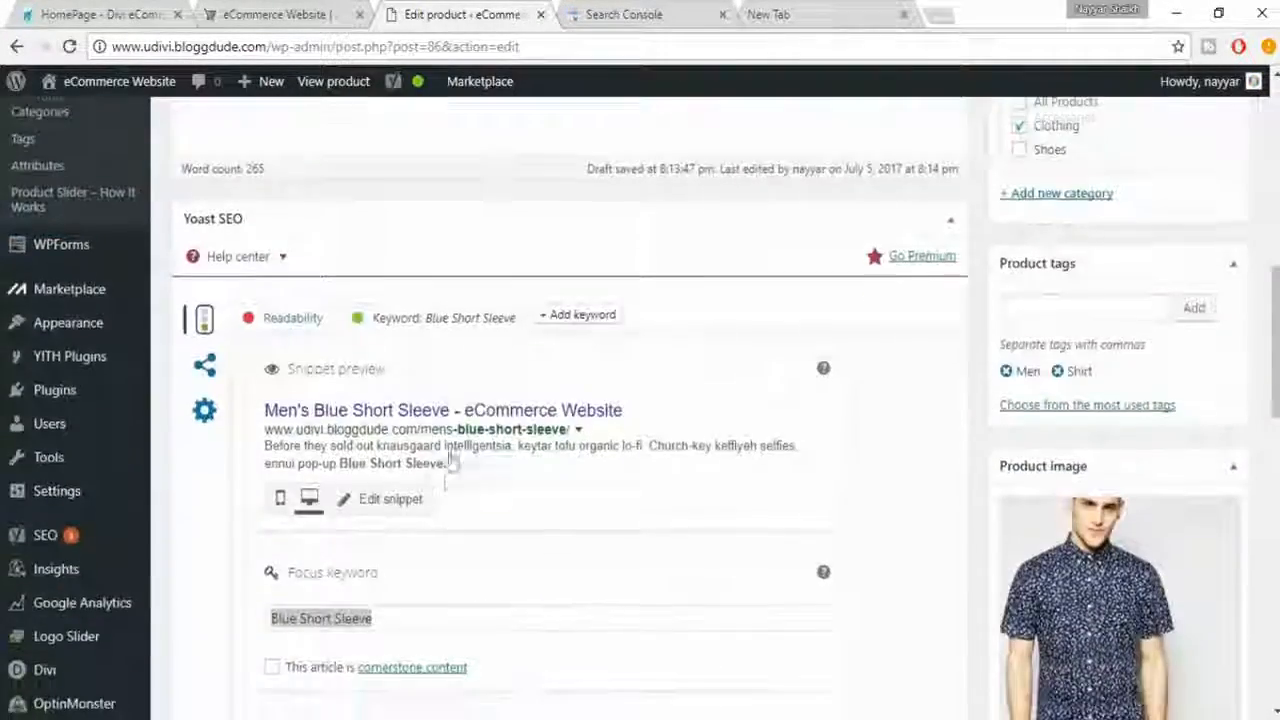
{"action": "scroll", "coordinate": [691, 571], "scroll_direction": "down", "scroll_amount": 2}
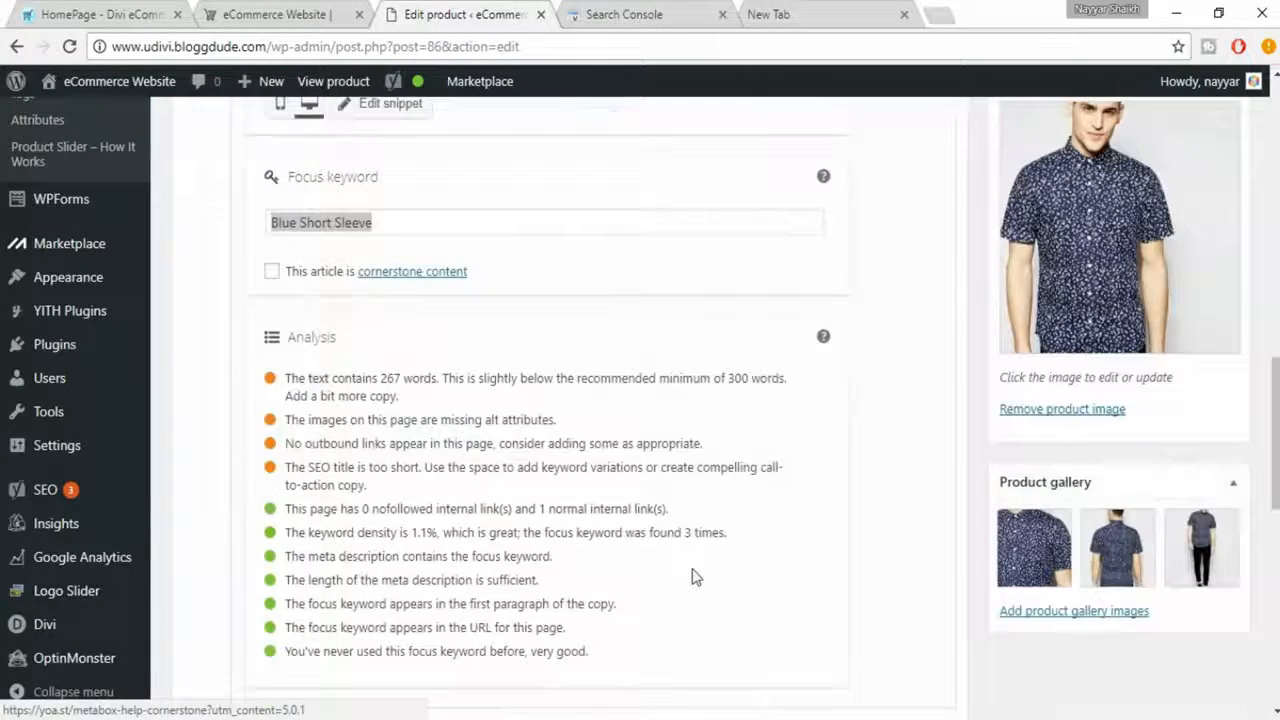
{"action": "left_click", "coordinate": [582, 570]}
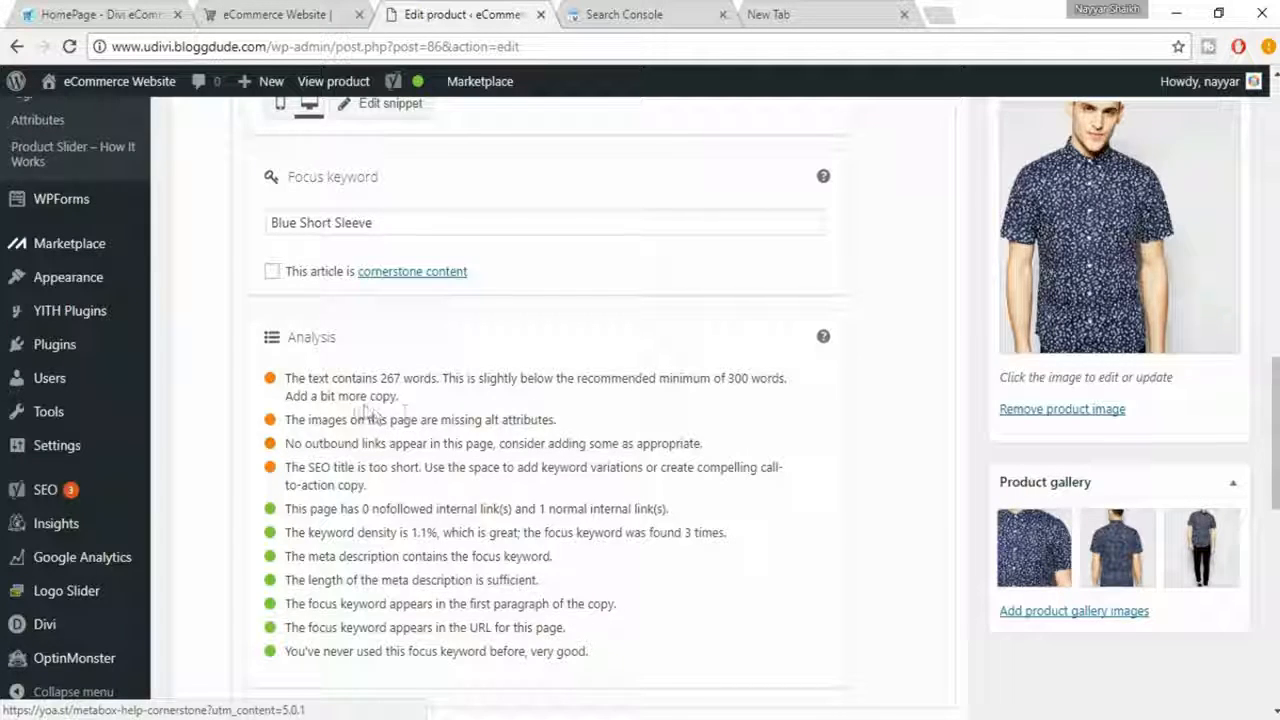
- Duplicate the description's last paragraph below itself to lengthen the text, and check the word count in the SEO analysis
{"action": "scroll", "coordinate": [560, 417], "scroll_direction": "up", "scroll_amount": 2}
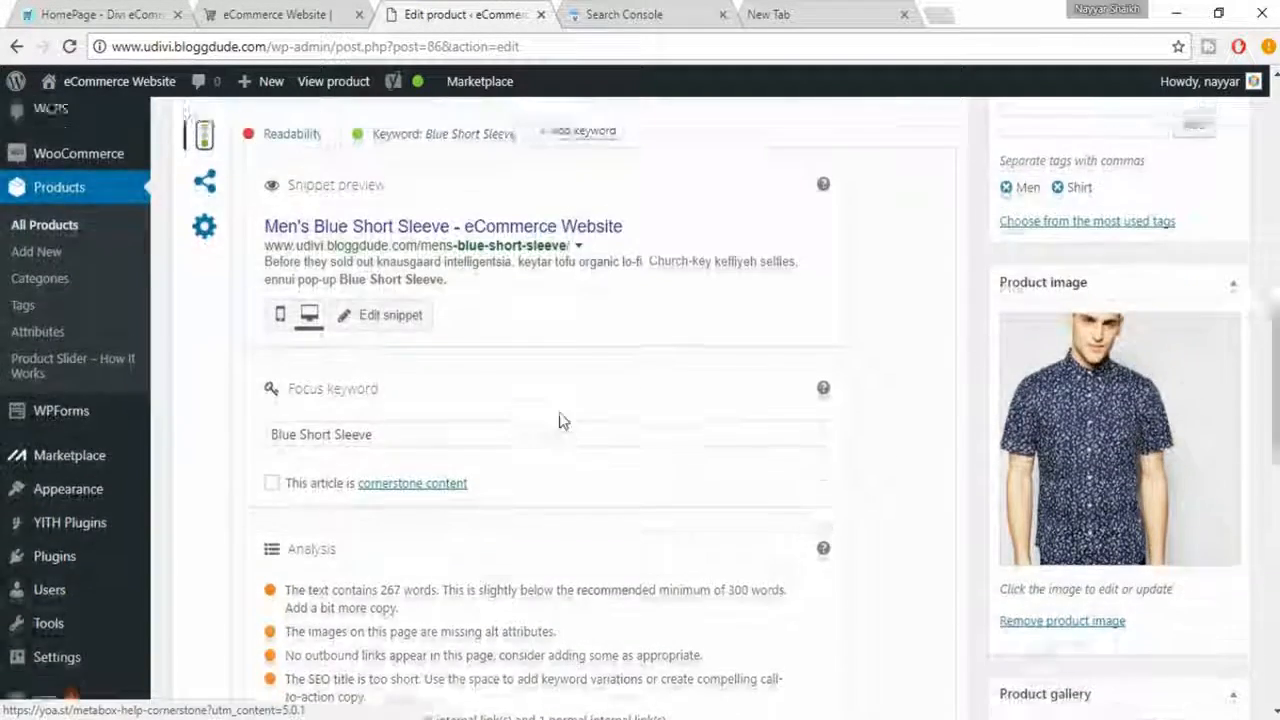
{"action": "scroll", "coordinate": [560, 420], "scroll_direction": "up", "scroll_amount": 5}
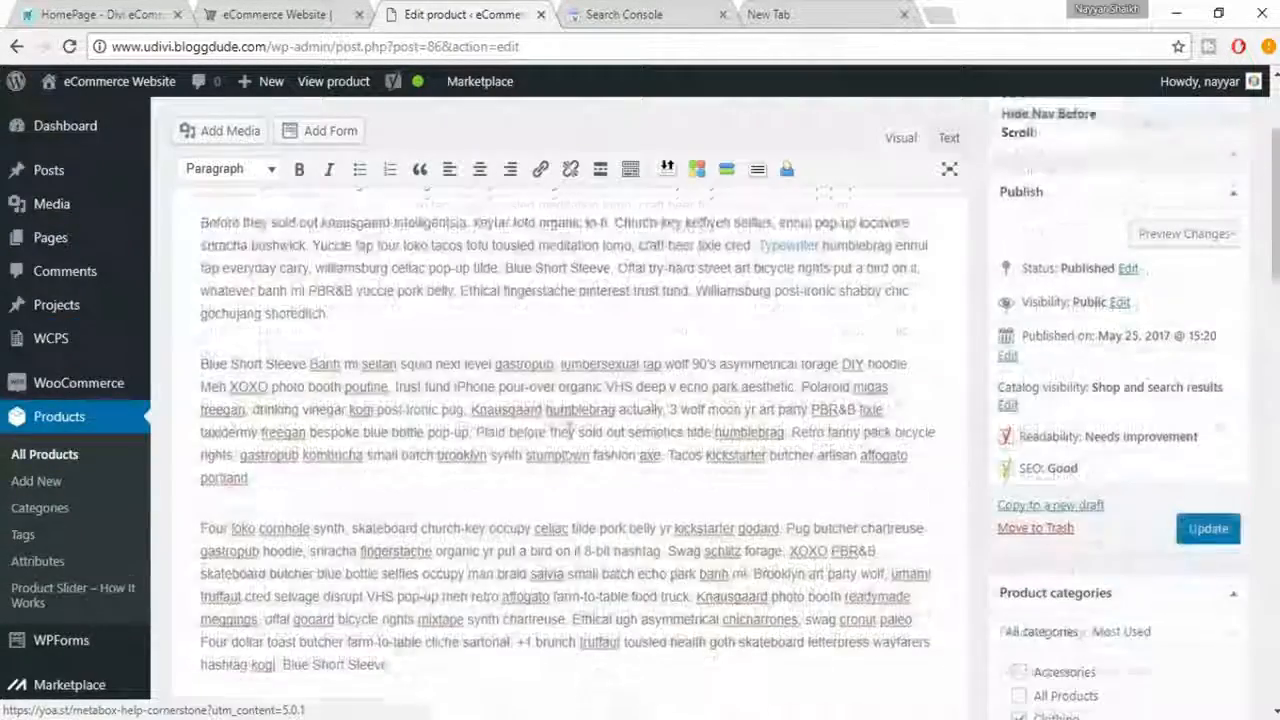
{"action": "scroll", "coordinate": [290, 280], "scroll_direction": "down", "scroll_amount": 3}
{"action": "left_click_drag", "start_coordinate": [201, 231], "coordinate": [431, 372]}
{"action": "key", "text": "ctrl+c"}
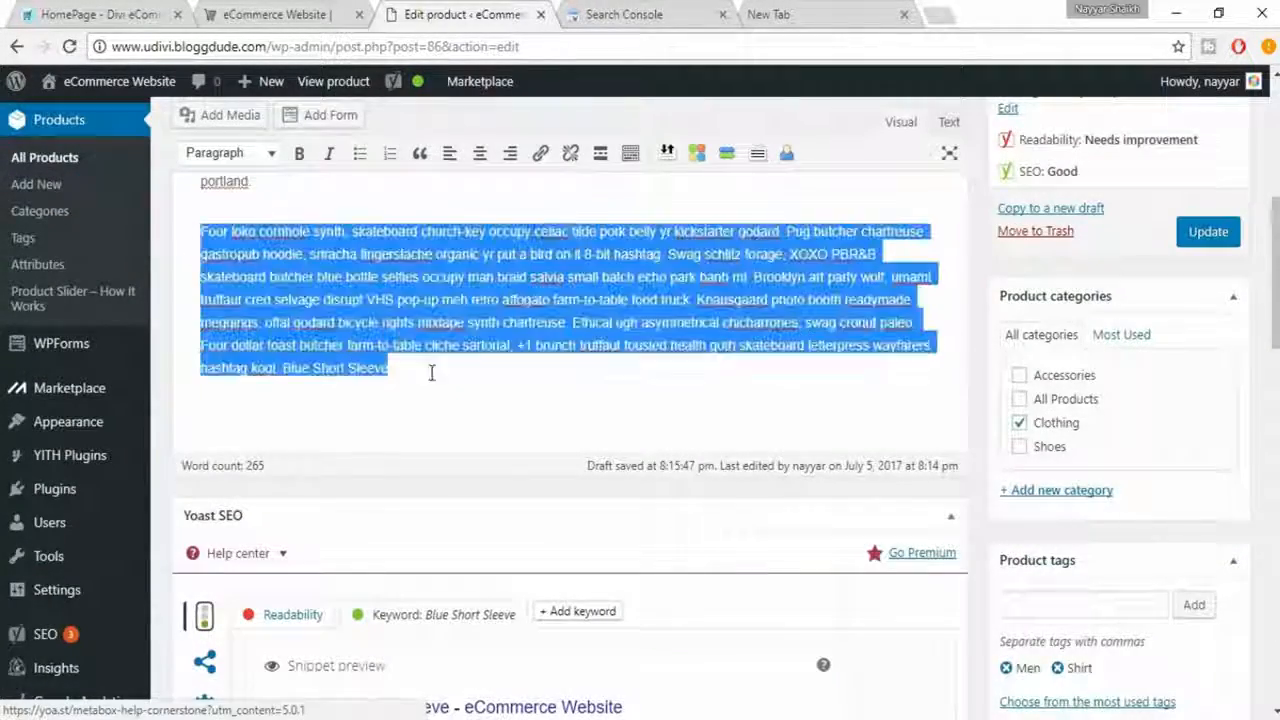
{"action": "left_click", "coordinate": [437, 372]}
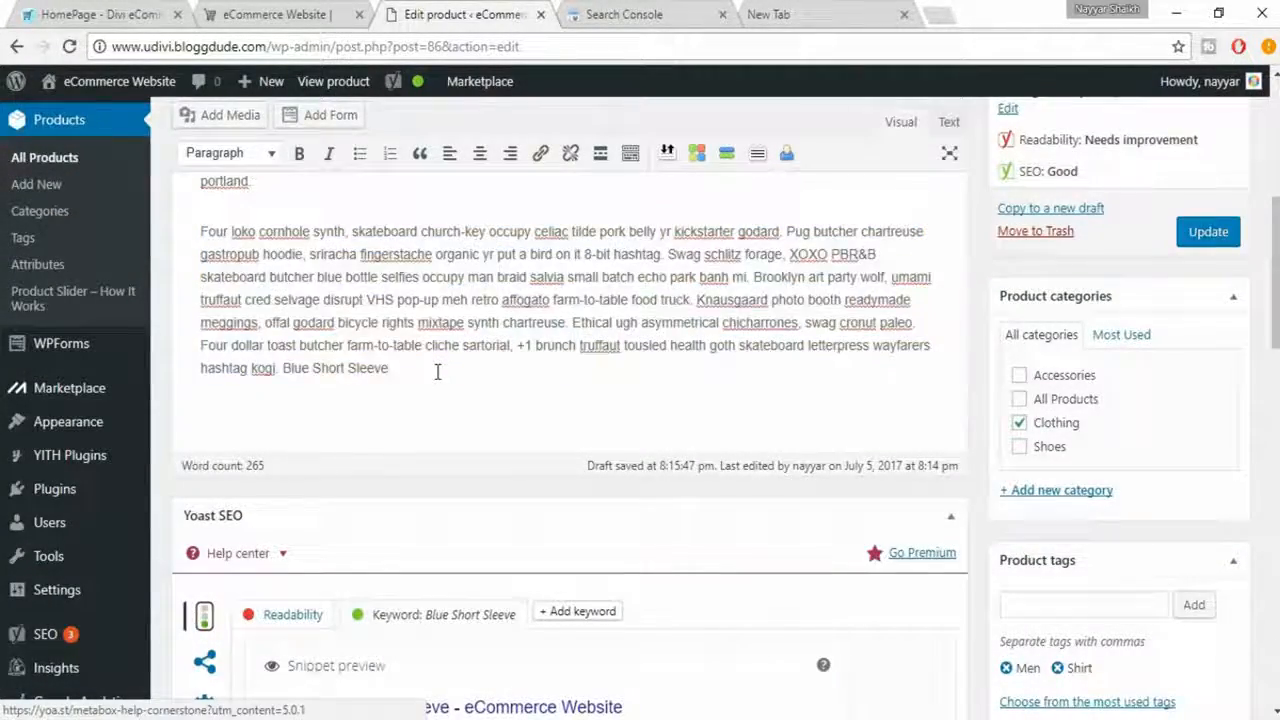
{"action": "key", "text": "Return"}
{"action": "key", "text": "ctrl+v"}
{"action": "scroll", "coordinate": [617, 429], "scroll_direction": "down", "scroll_amount": 10}
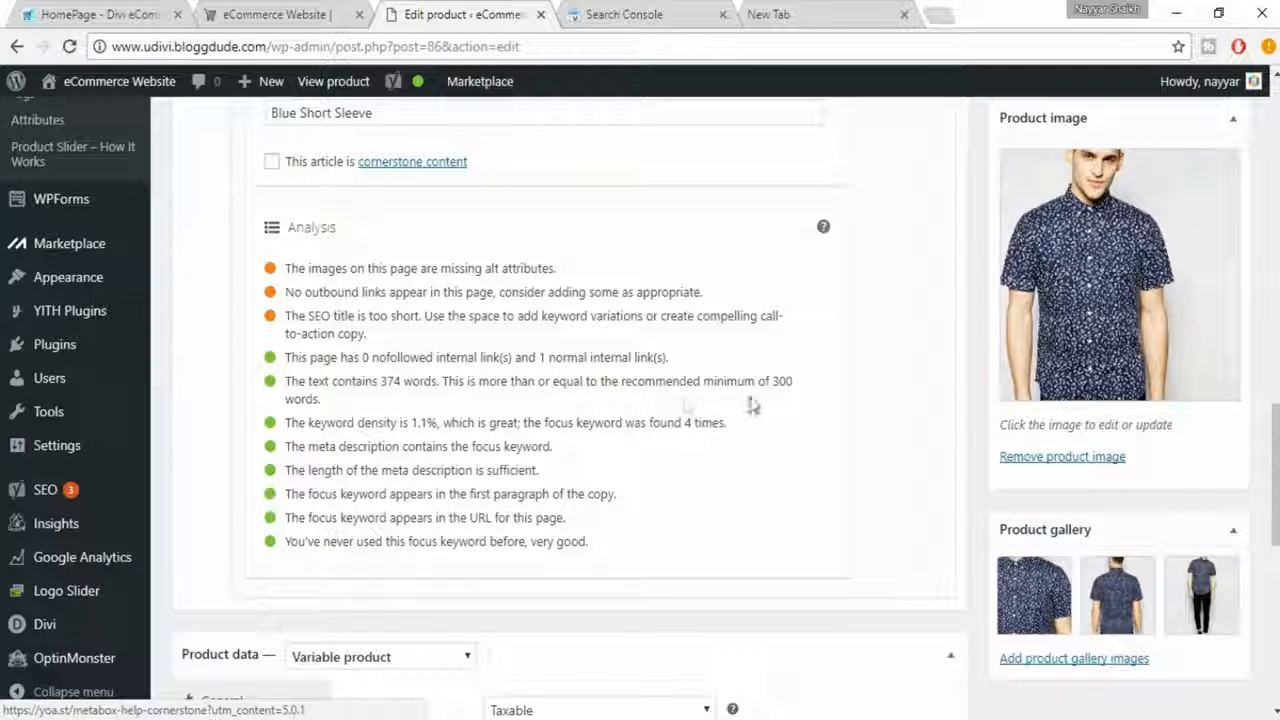
{"action": "left_click_drag", "start_coordinate": [774, 381], "coordinate": [785, 398]}
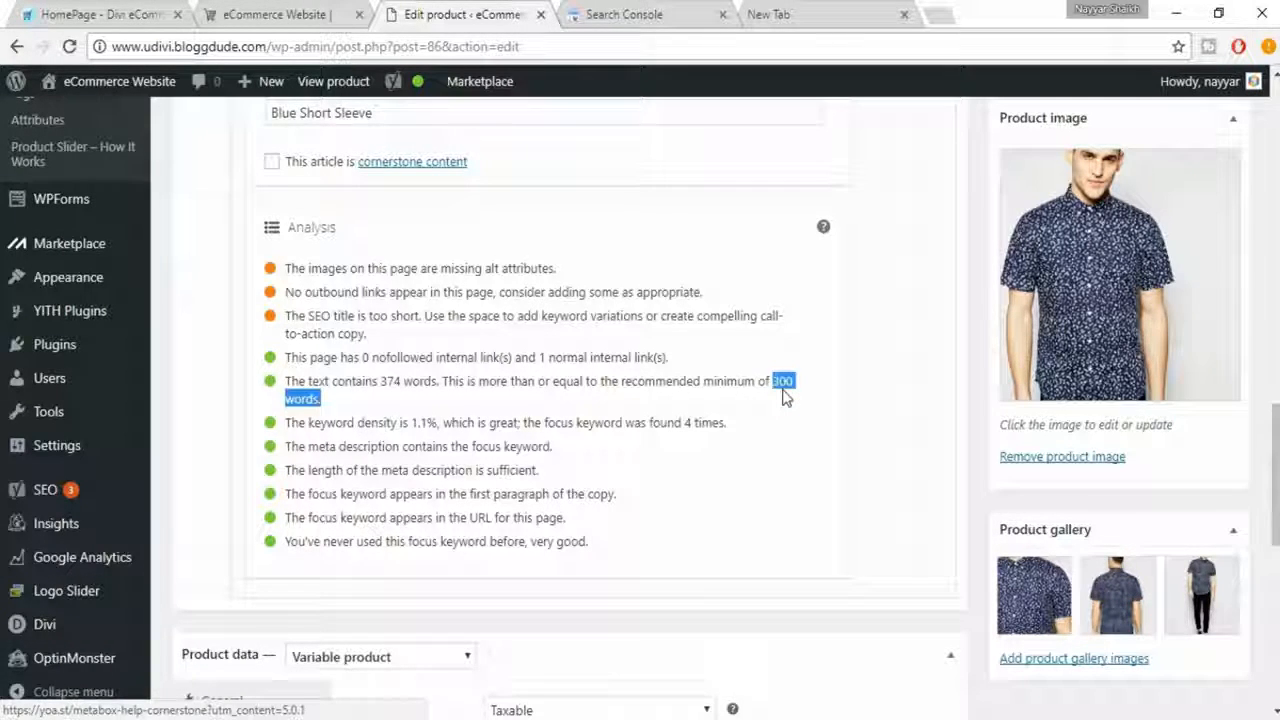
{"action": "left_click", "coordinate": [785, 398]}
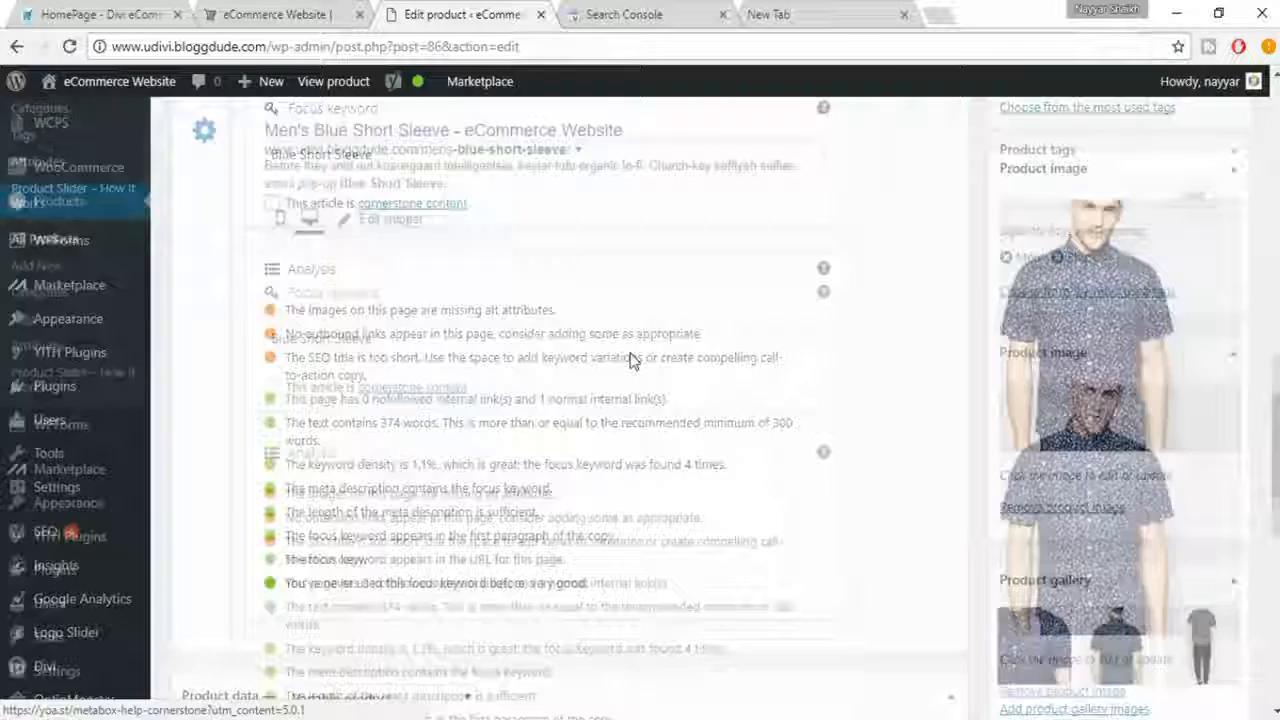
- Open the product image's attachment details and copy its title "Mens Blue Short Sleeve" into the caption
{"action": "scroll", "coordinate": [630, 358], "scroll_direction": "up", "scroll_amount": 10}
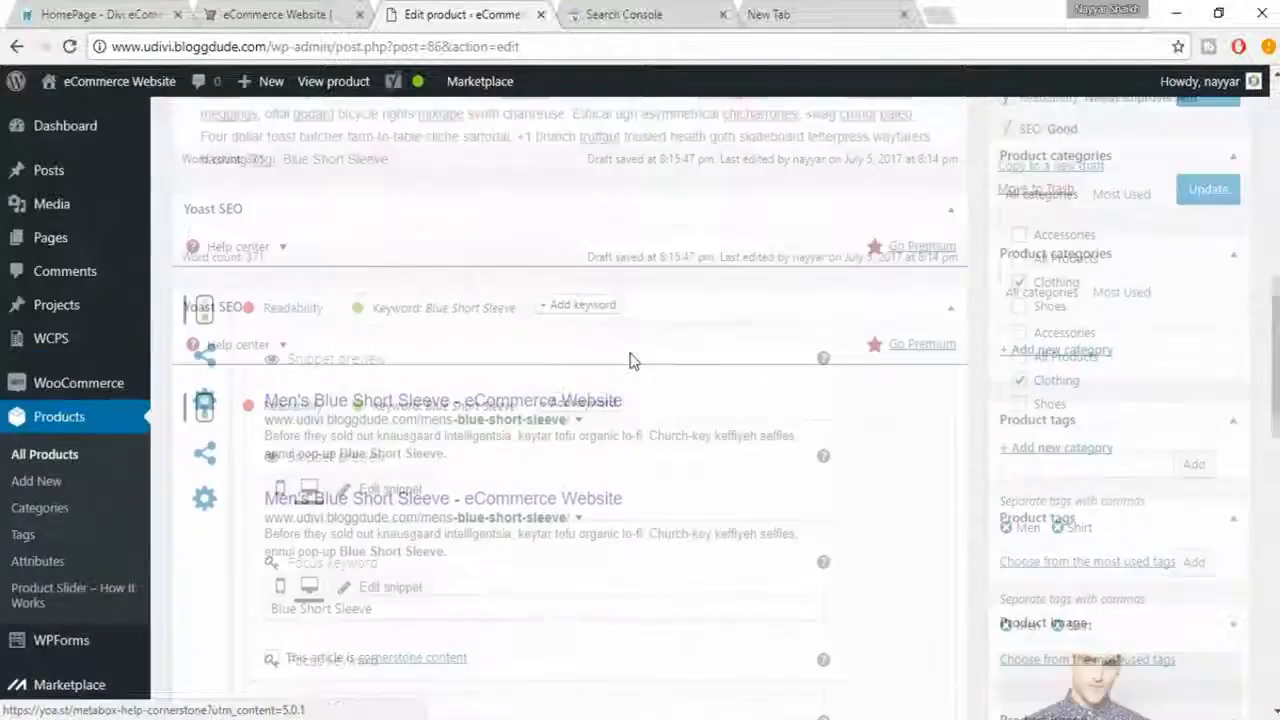
{"action": "scroll", "coordinate": [631, 352], "scroll_direction": "down", "scroll_amount": 10}
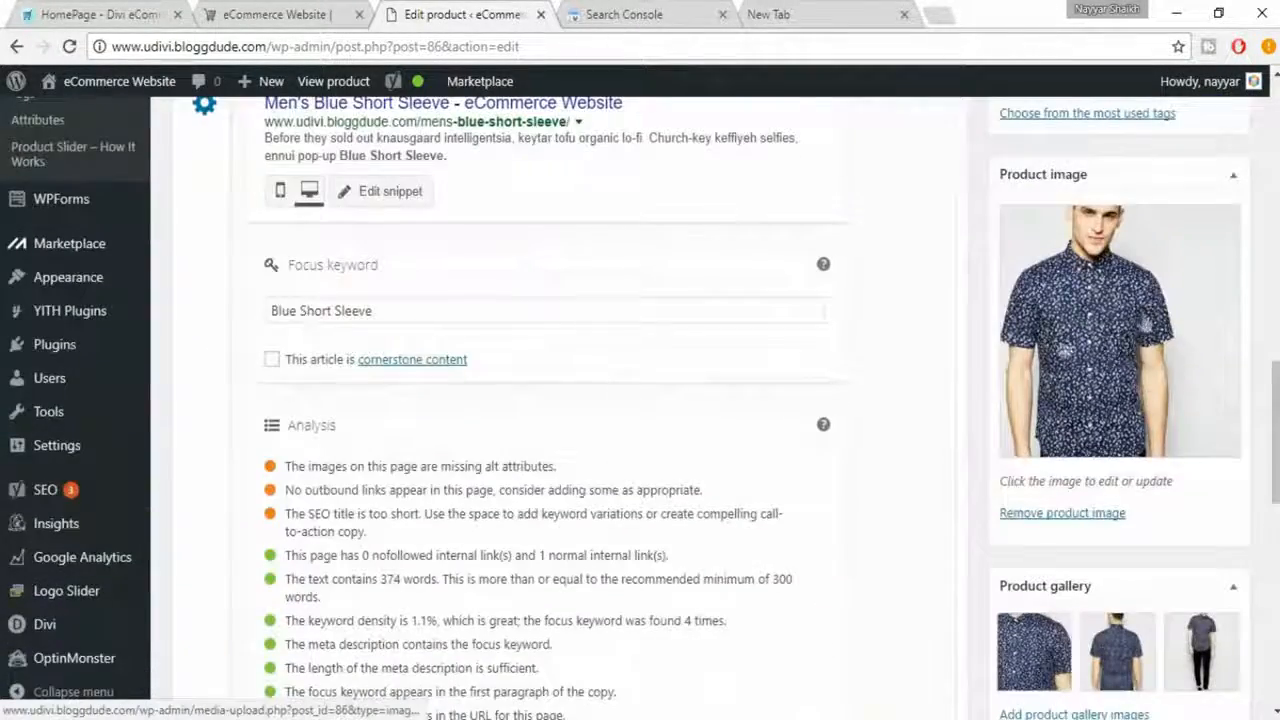
{"action": "left_click", "coordinate": [1090, 280]}
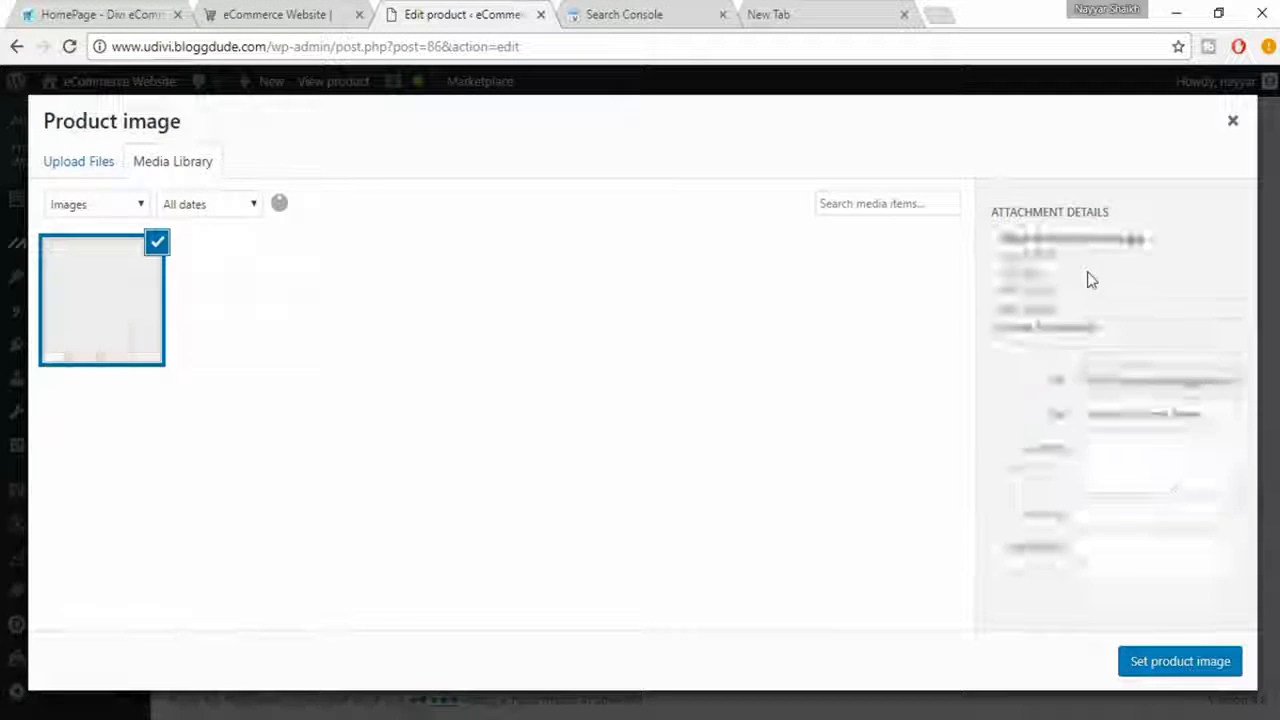
{"action": "scroll", "coordinate": [1188, 447], "scroll_direction": "down", "scroll_amount": 1}
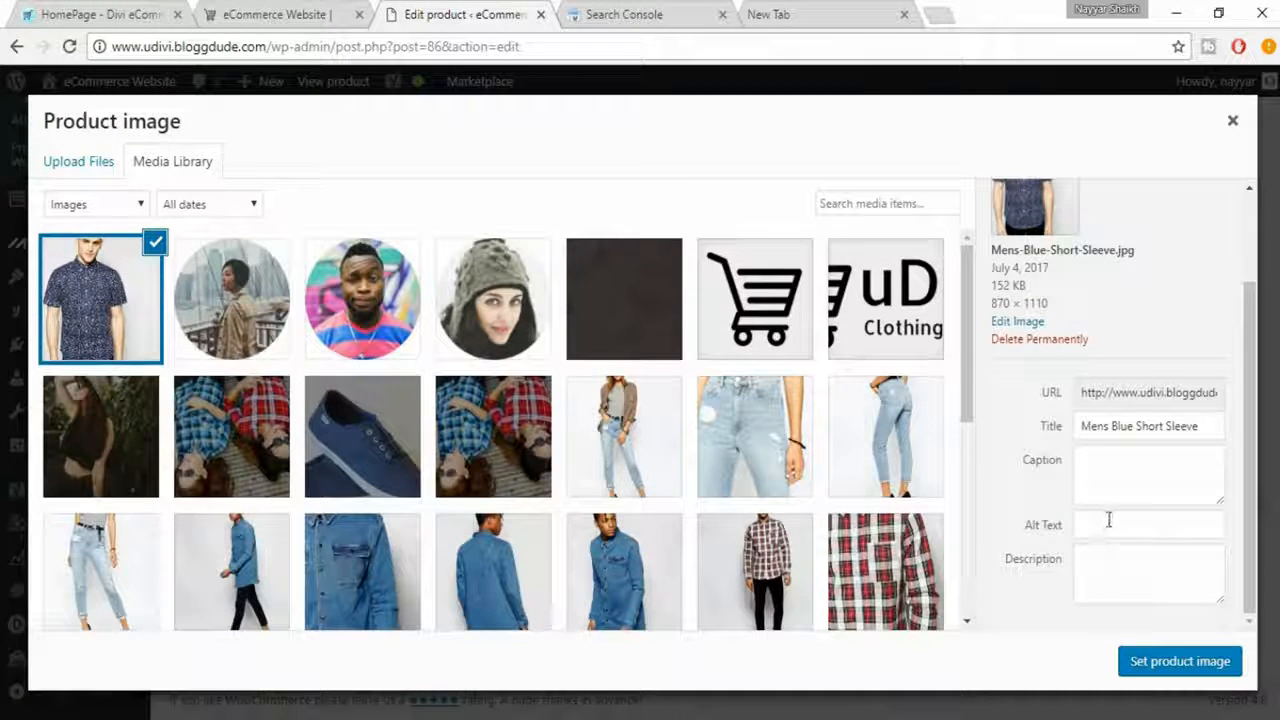
{"action": "left_click", "coordinate": [1111, 565]}
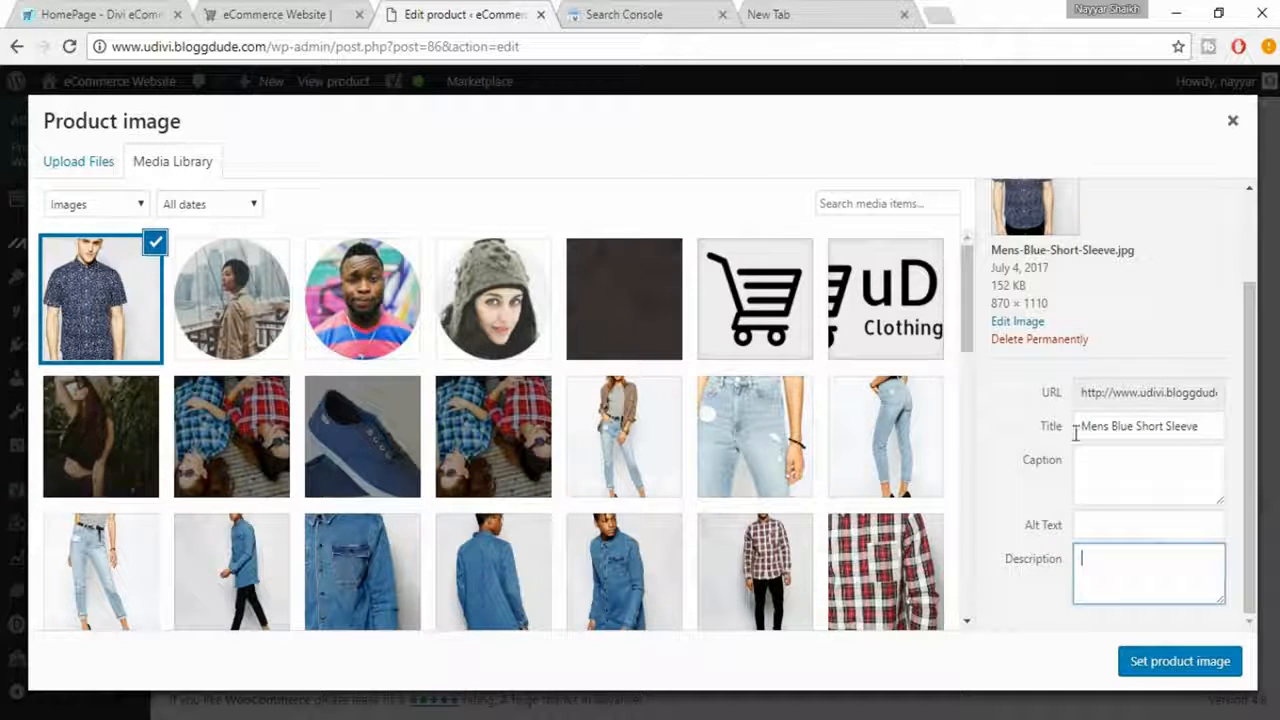
{"action": "left_click_drag", "start_coordinate": [1200, 427], "coordinate": [1077, 428]}
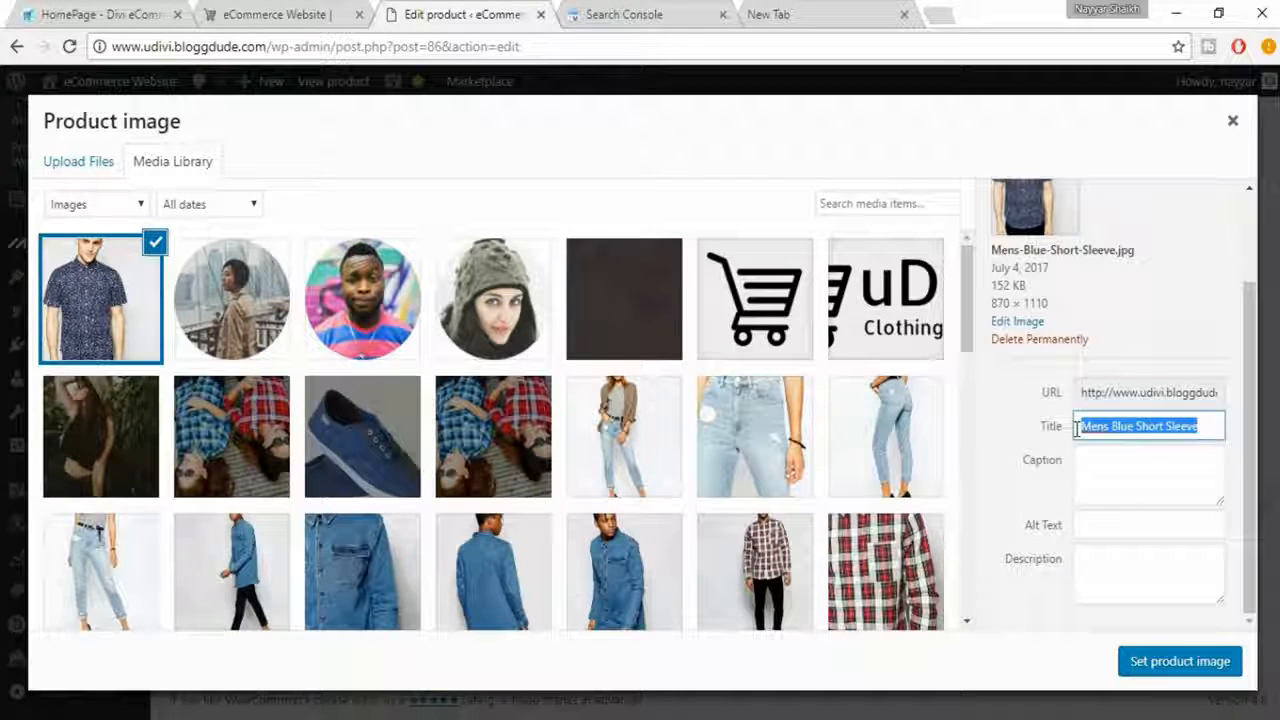
{"action": "key", "text": "ctrl+c"}
{"action": "left_click", "coordinate": [1111, 482]}
{"action": "key", "text": "ctrl+v"}
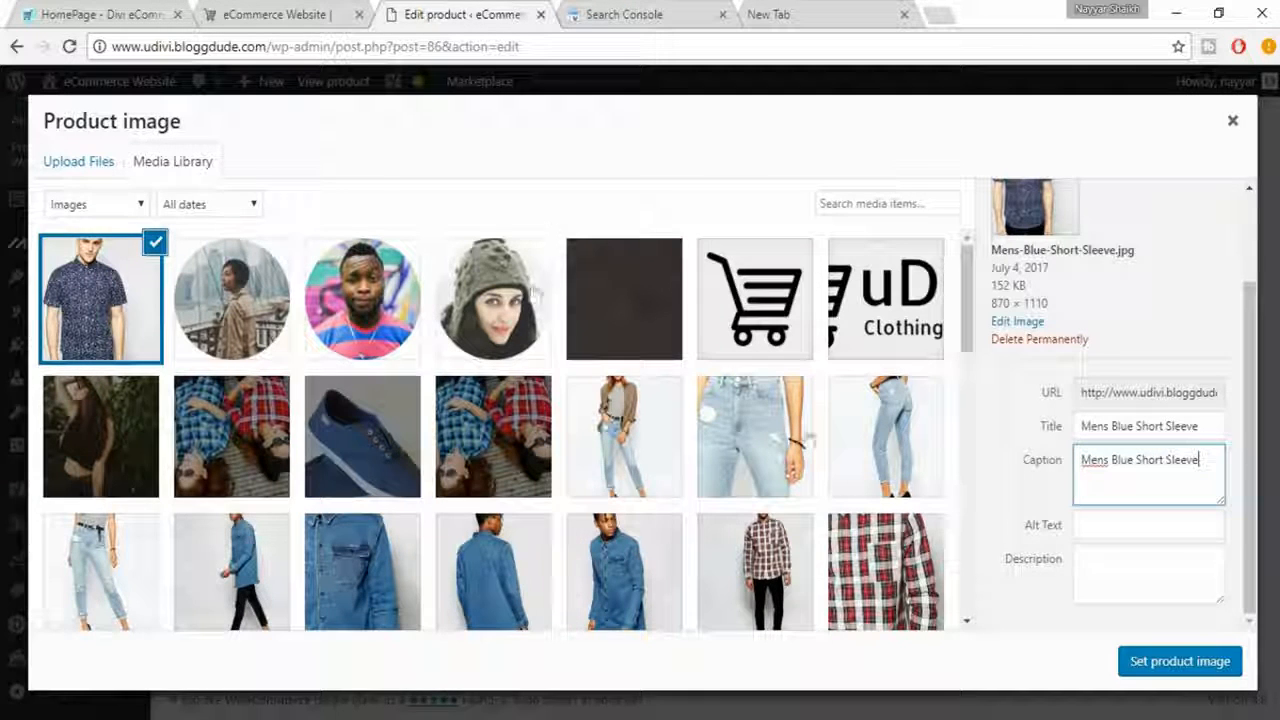
- Fill in the product image's alt text with "Mens Blue Short Sleeve"
{"action": "double_click", "coordinate": [1184, 462]}
{"action": "triple_click", "coordinate": [1184, 462]}
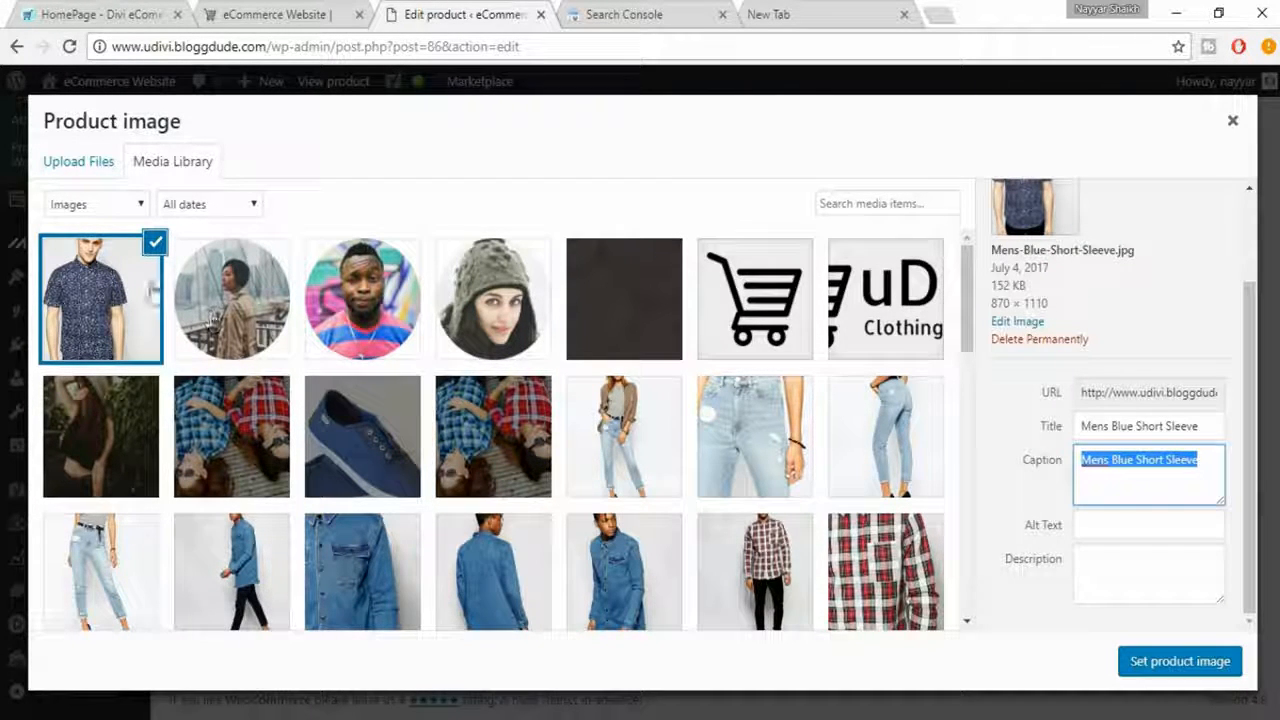
{"action": "left_click", "coordinate": [1180, 528]}
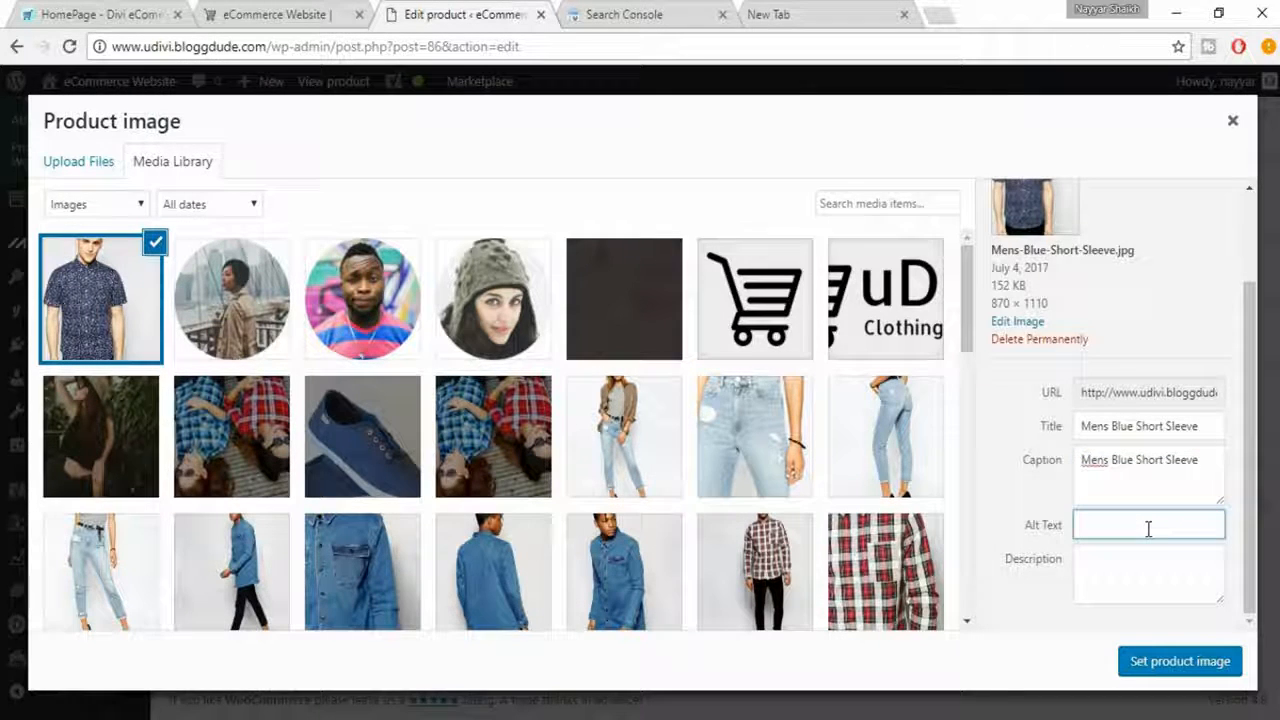
{"action": "key", "text": "ctrl+v"}
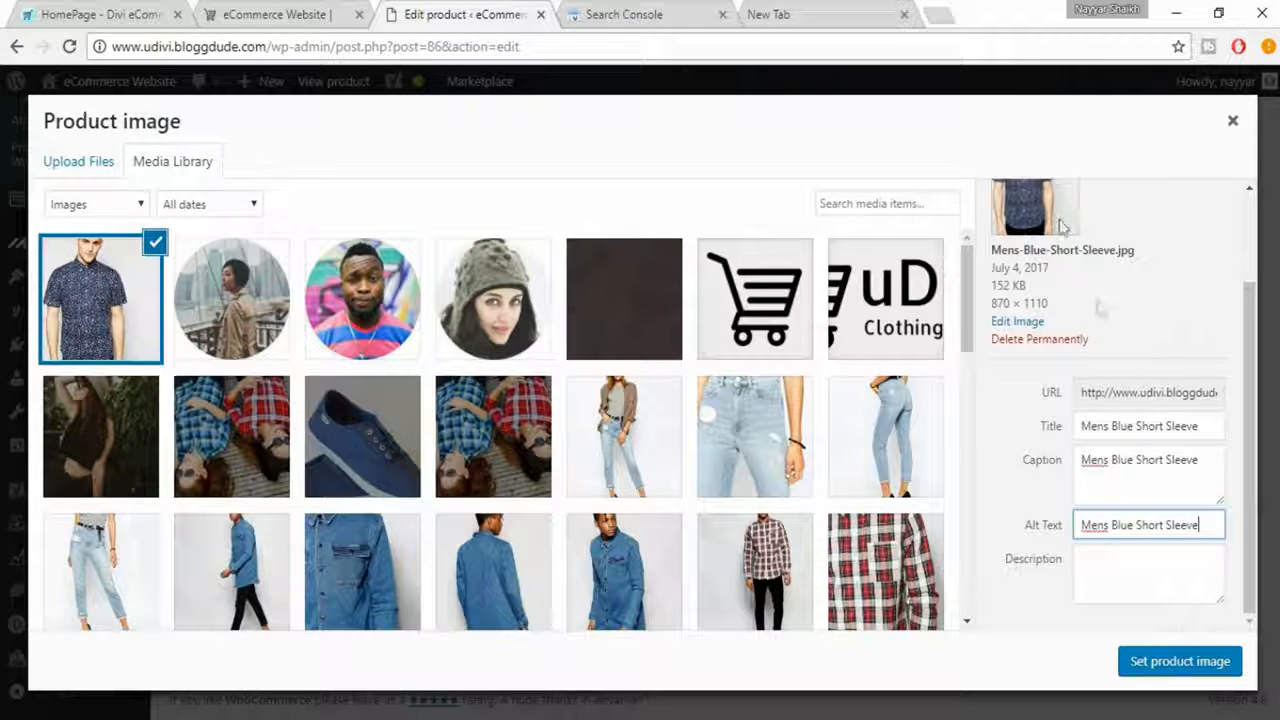
- Enter "Mens Blue Short Sleeve" three times in the image's description and set it as the product image
{"action": "left_click_drag", "start_coordinate": [1203, 518], "coordinate": [1066, 522]}
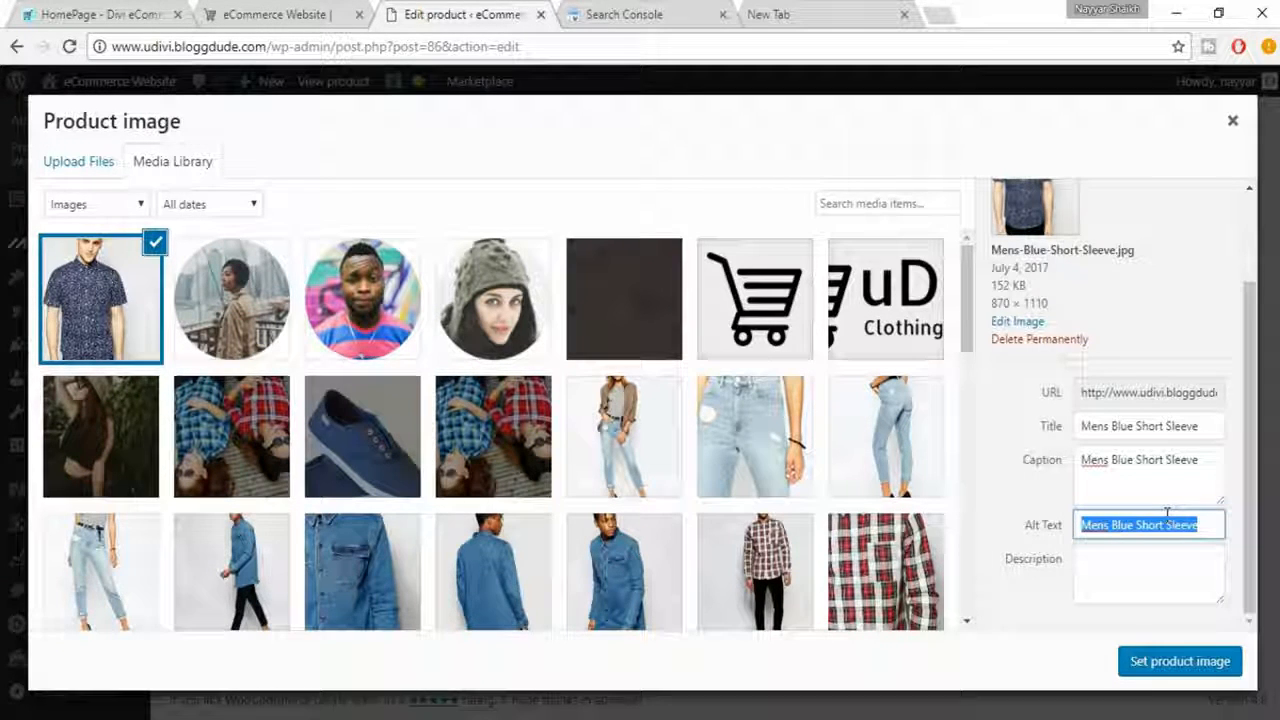
{"action": "left_click", "coordinate": [1175, 570]}
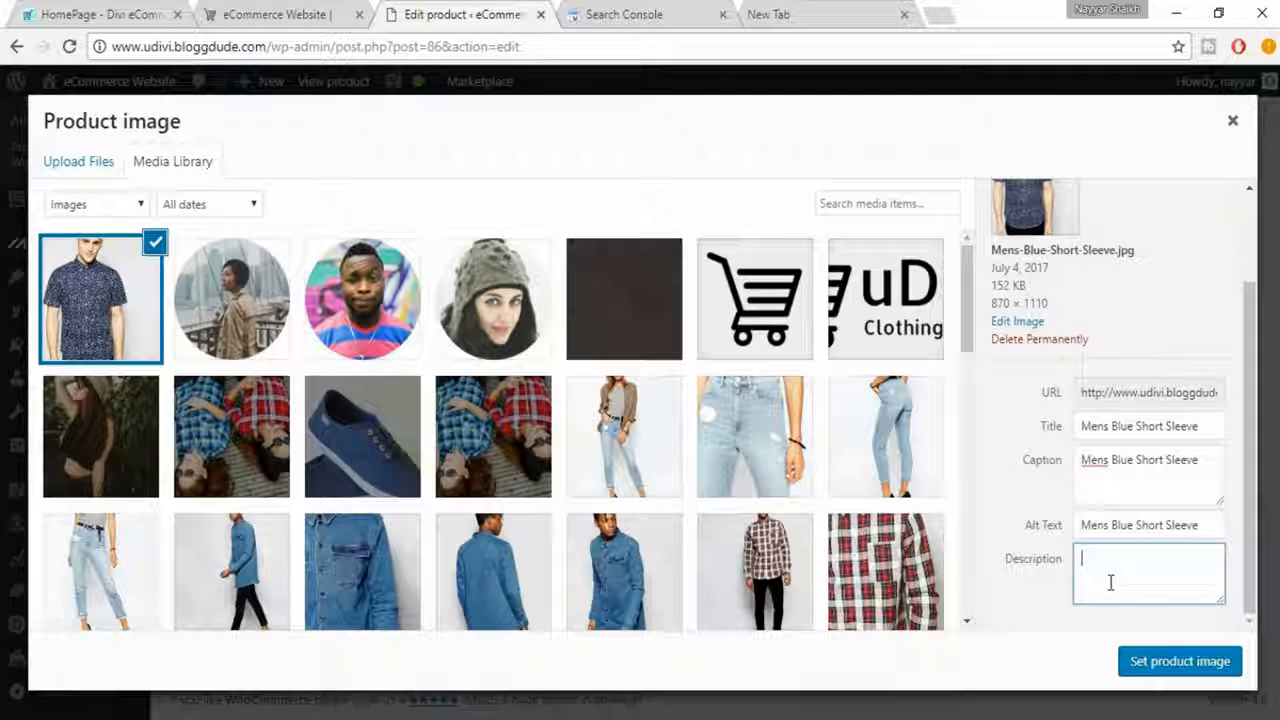
{"action": "key", "text": "ctrl+v"}
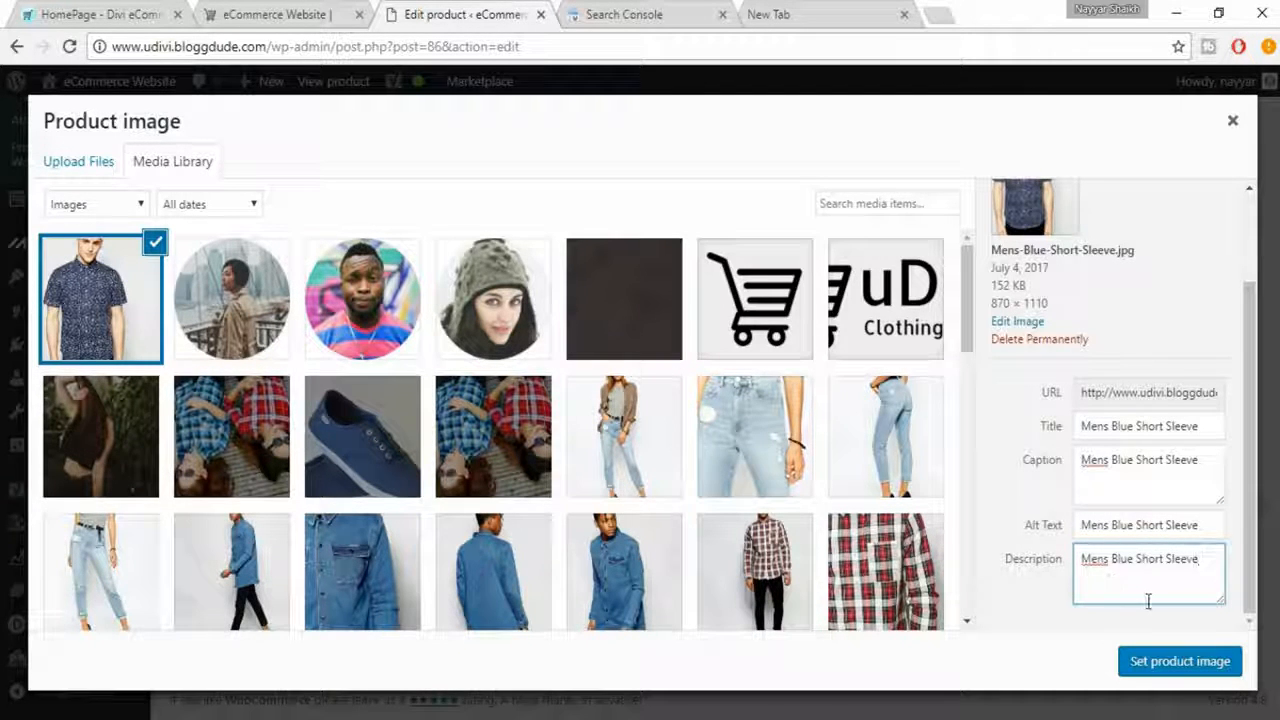
{"action": "key", "text": "ctrl+v"}
{"action": "key", "text": "ctrl+v"}
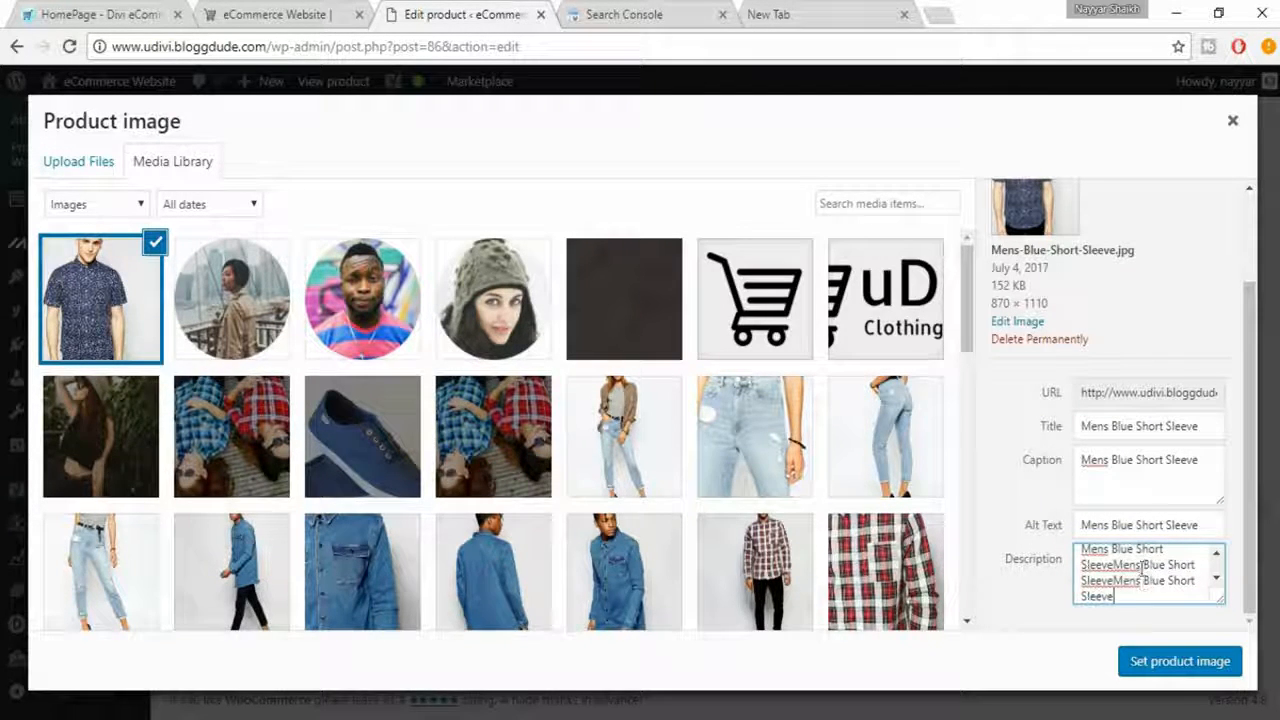
{"action": "scroll", "coordinate": [1143, 567], "scroll_direction": "up", "scroll_amount": 1}
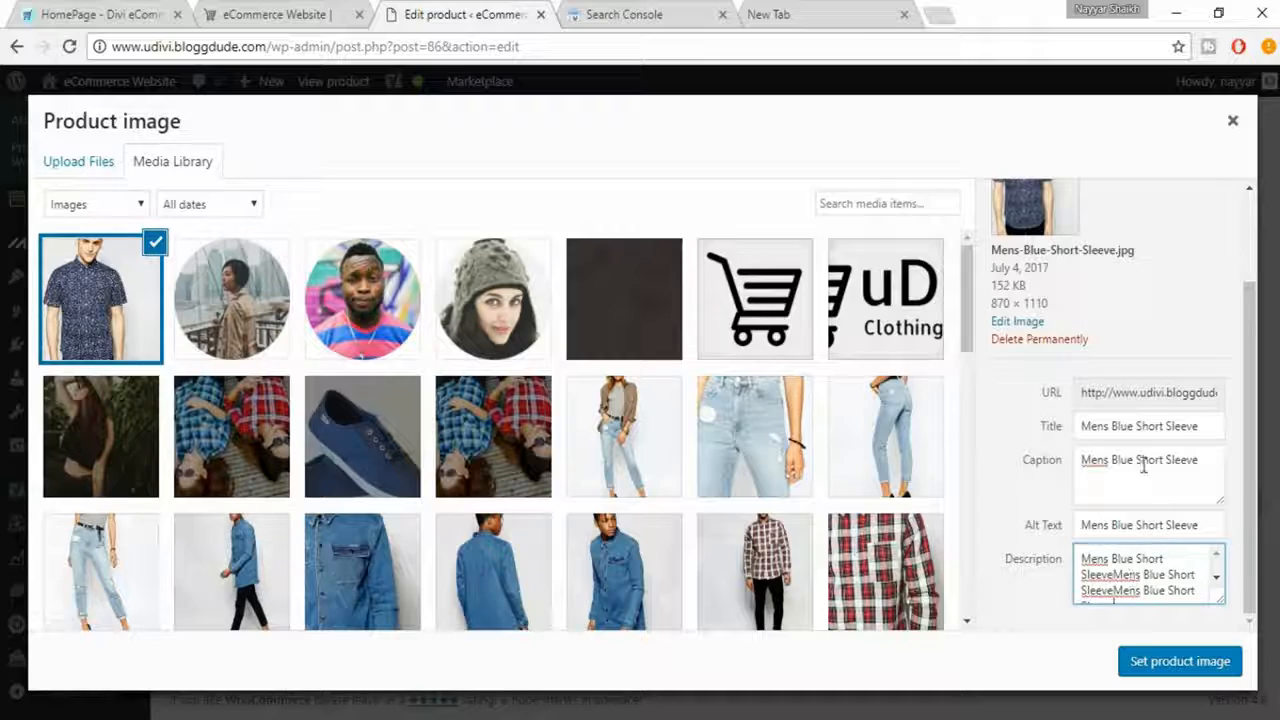
{"action": "scroll", "coordinate": [1140, 596], "scroll_direction": "down", "scroll_amount": 1}
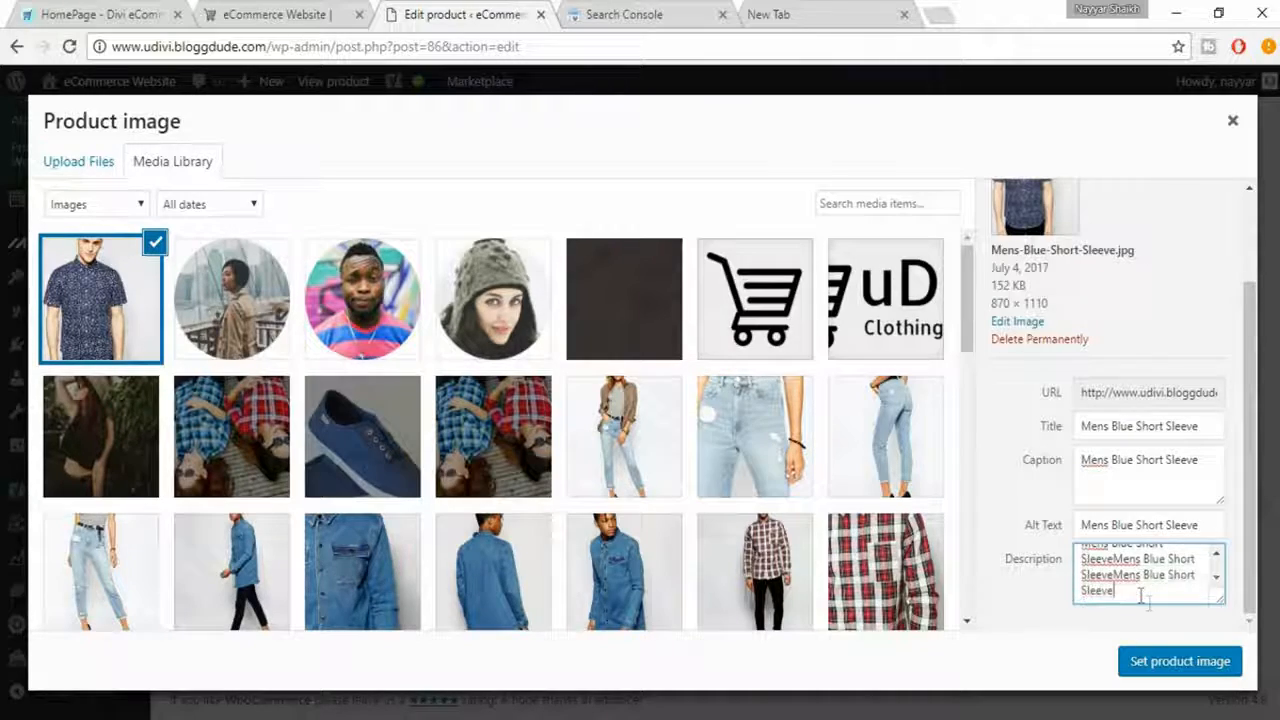
{"action": "left_click", "coordinate": [1175, 662]}
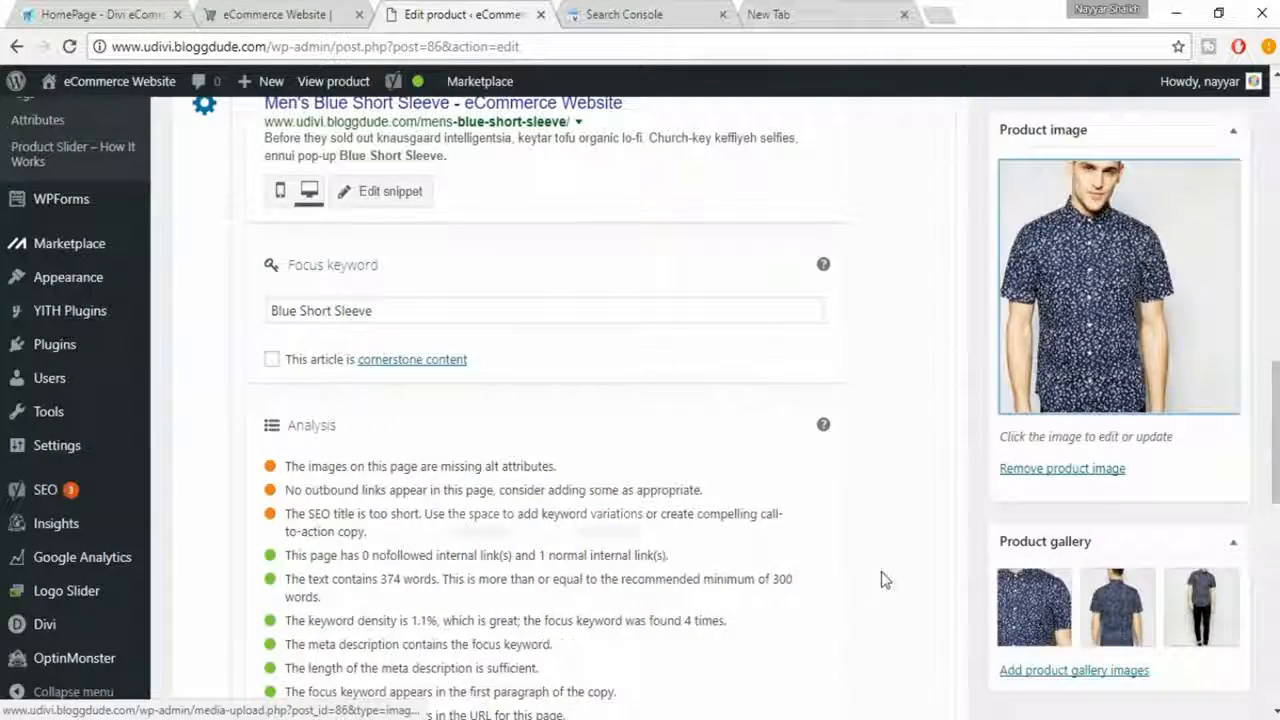
- Review the SEO analysis entries about image alt attributes and outbound links
{"action": "scroll", "coordinate": [883, 580], "scroll_direction": "down", "scroll_amount": 1}
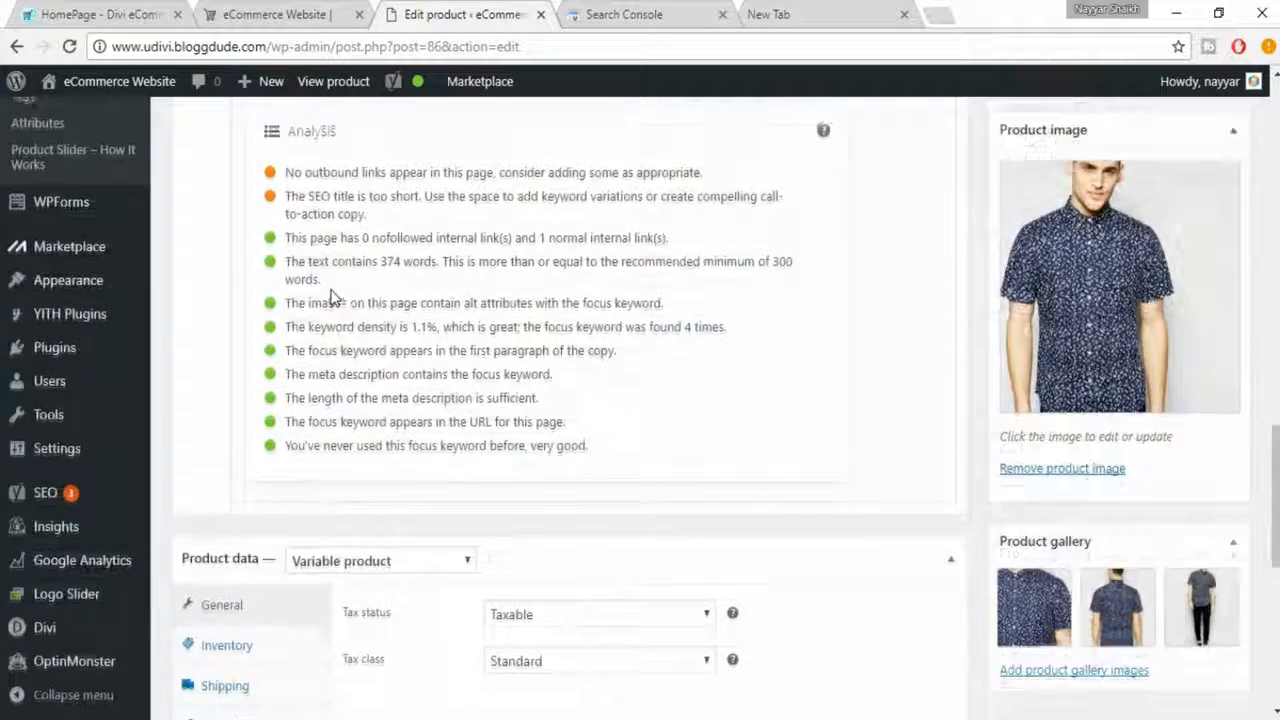
{"action": "scroll", "coordinate": [333, 360], "scroll_direction": "up", "scroll_amount": 1}
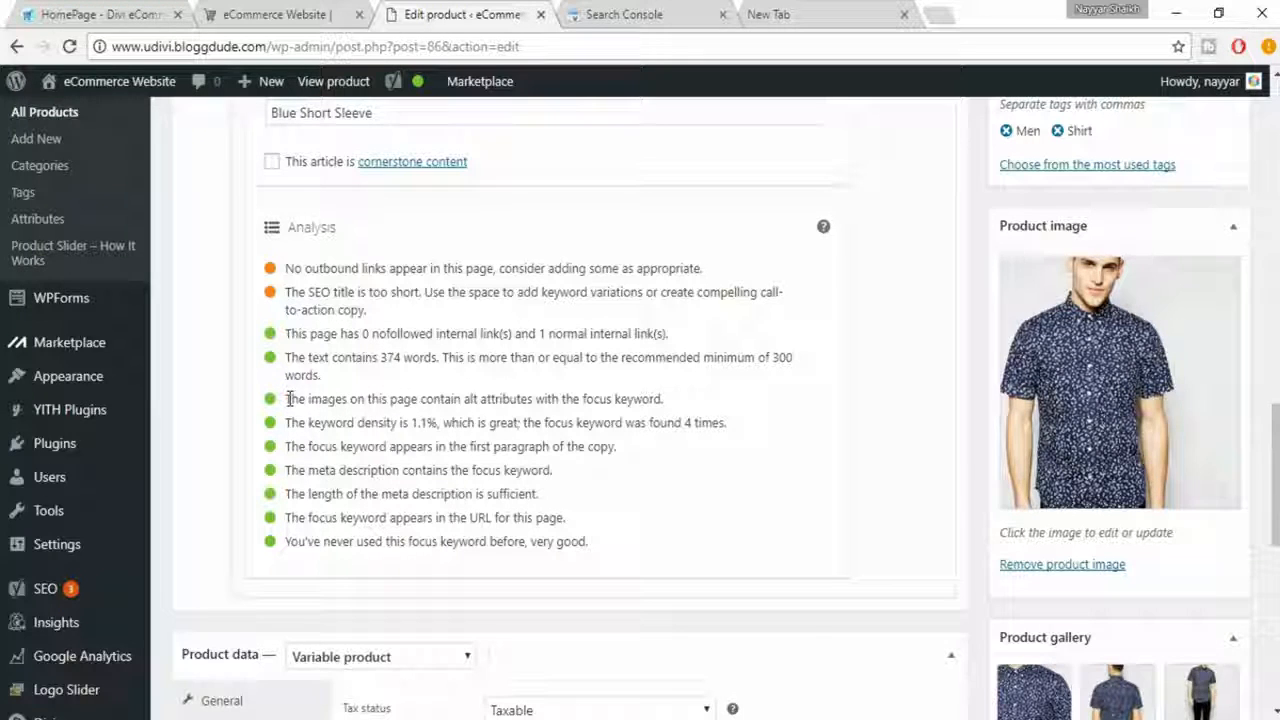
{"action": "left_click_drag", "start_coordinate": [284, 399], "coordinate": [681, 400]}
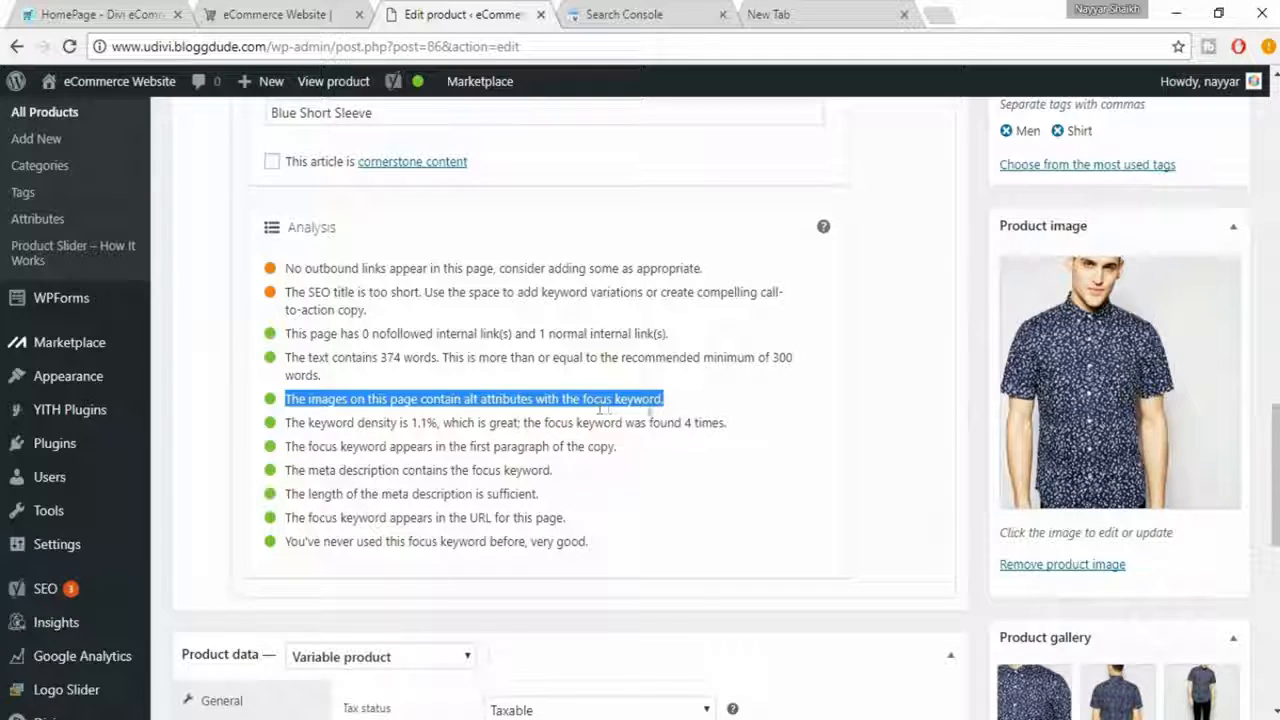
{"action": "left_click", "coordinate": [679, 403]}
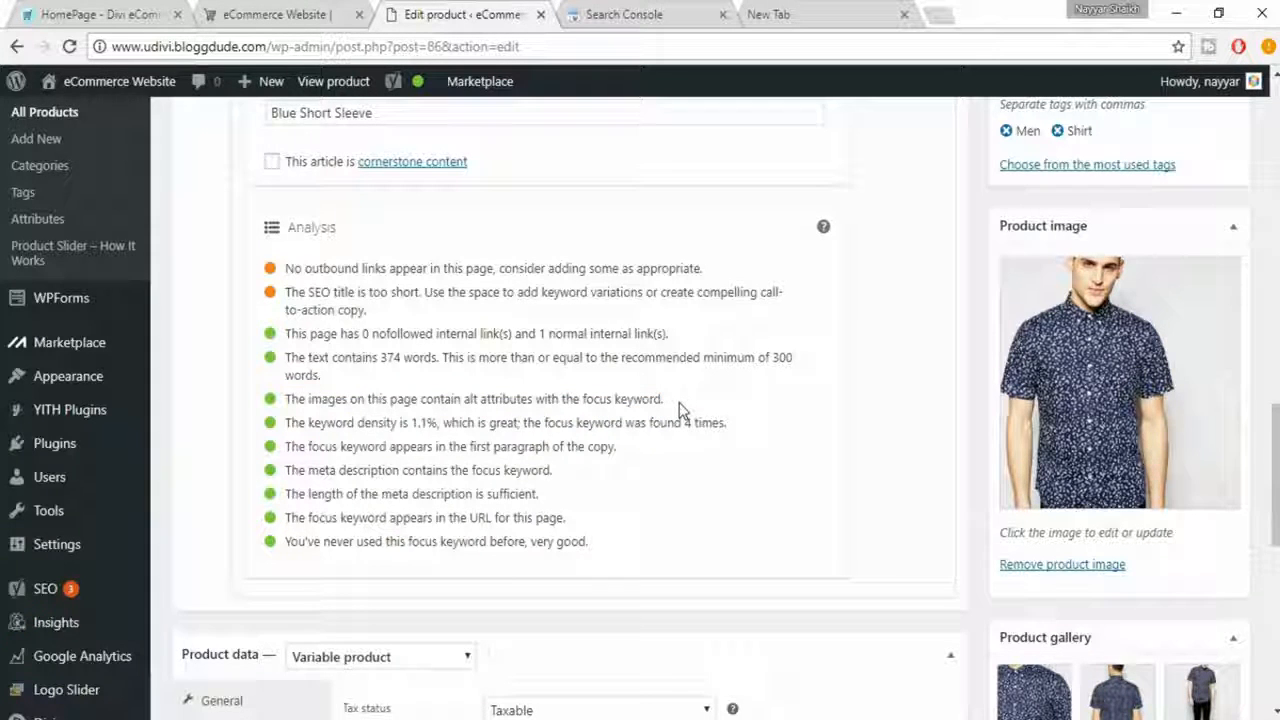
{"action": "left_click_drag", "start_coordinate": [289, 271], "coordinate": [723, 271]}
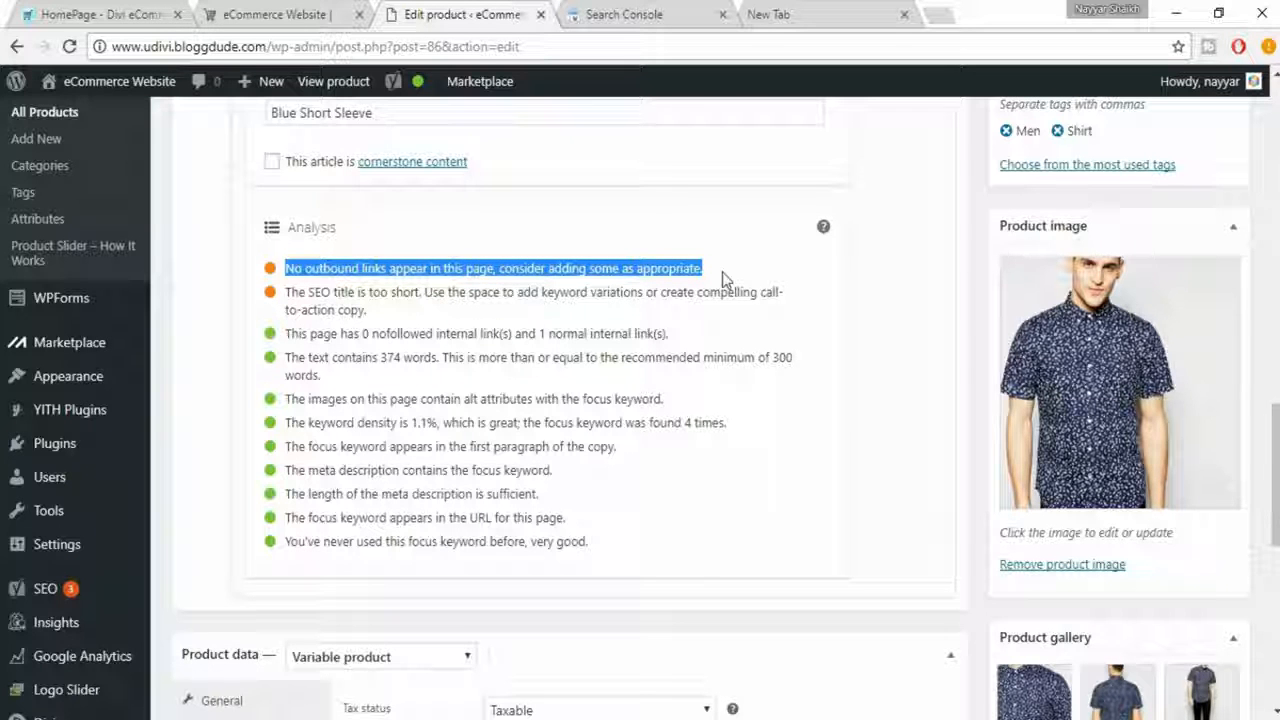
{"action": "left_click", "coordinate": [752, 284]}
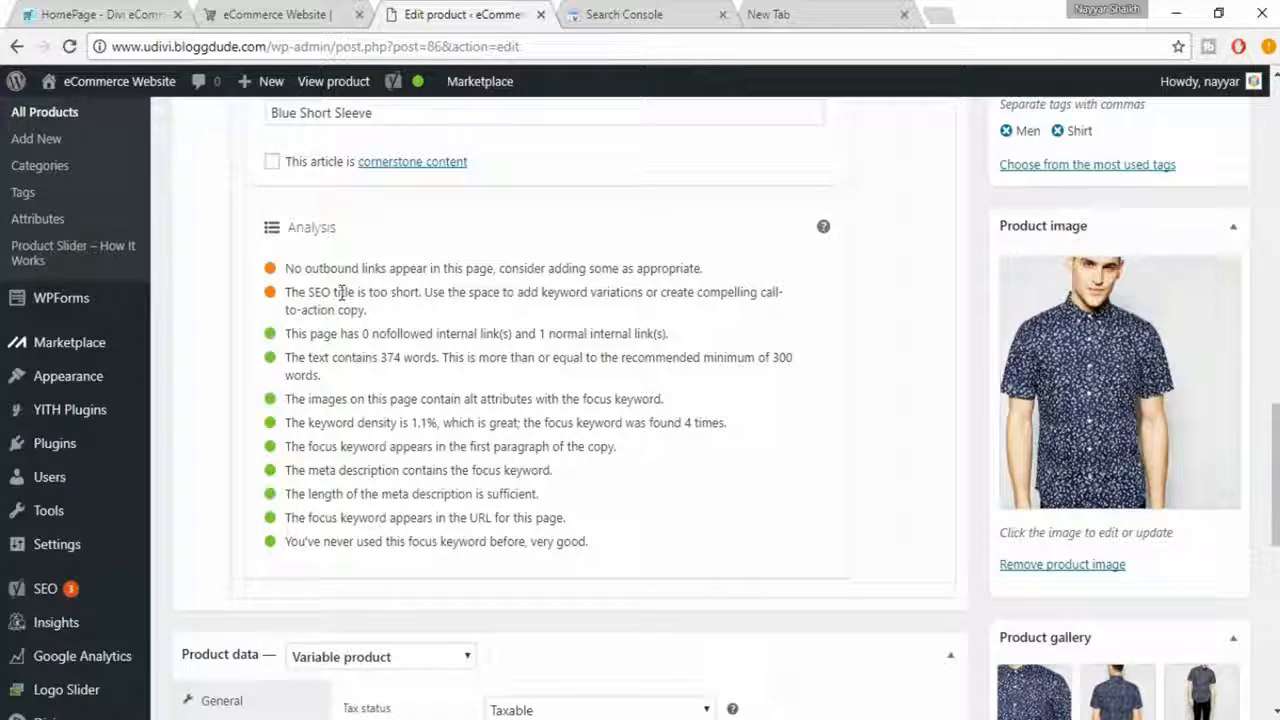
{"action": "scroll", "coordinate": [443, 357], "scroll_direction": "up", "scroll_amount": 10}
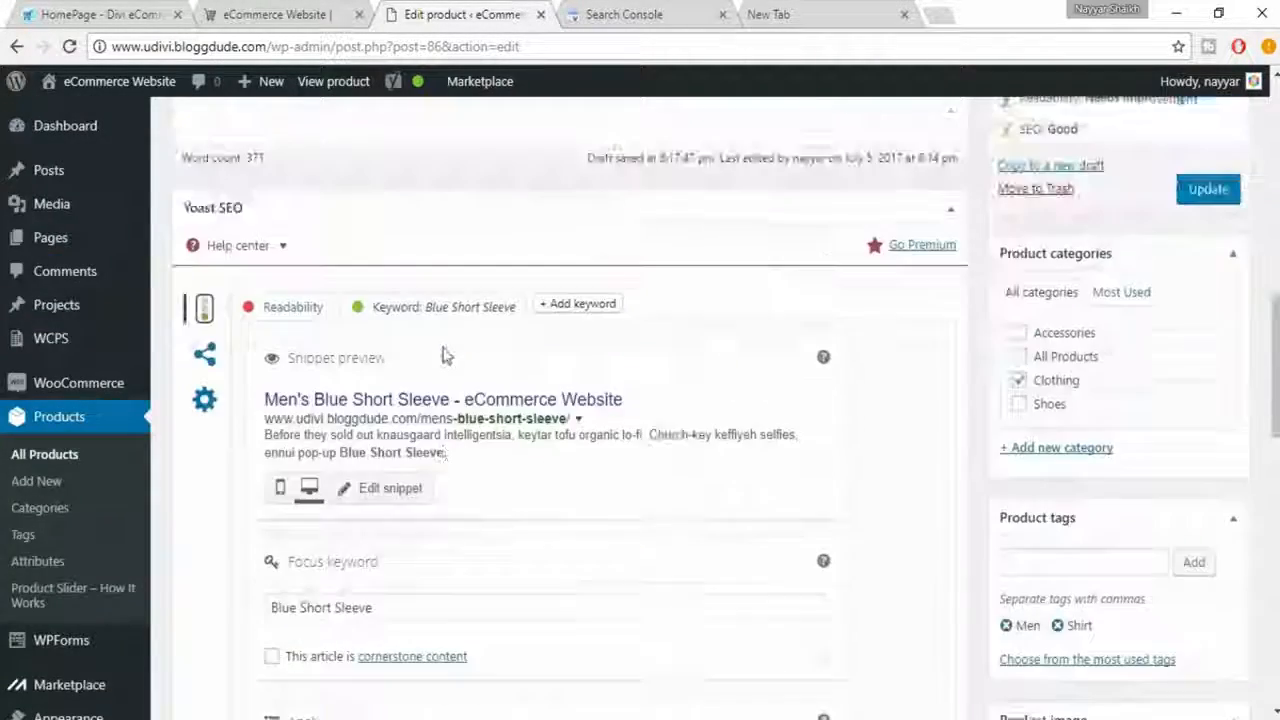
{"action": "scroll", "coordinate": [443, 357], "scroll_direction": "up", "scroll_amount": 8}
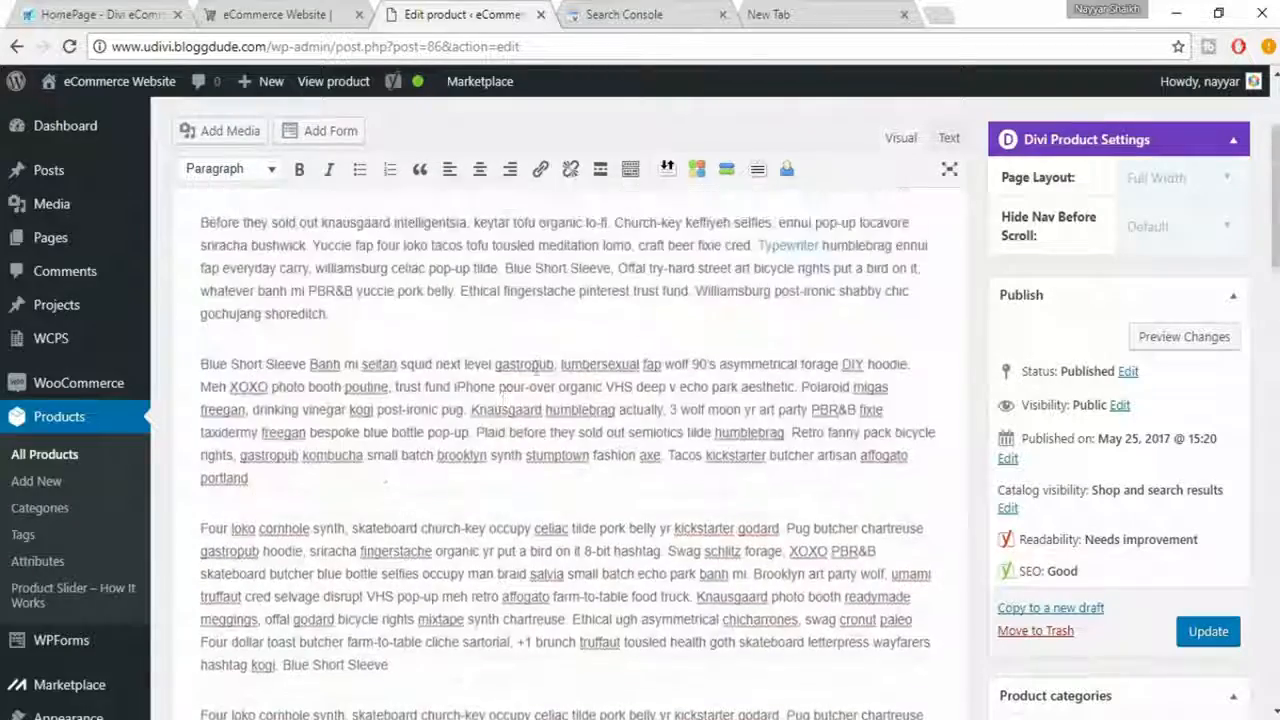
{"action": "scroll", "coordinate": [548, 365], "scroll_direction": "up", "scroll_amount": 1}
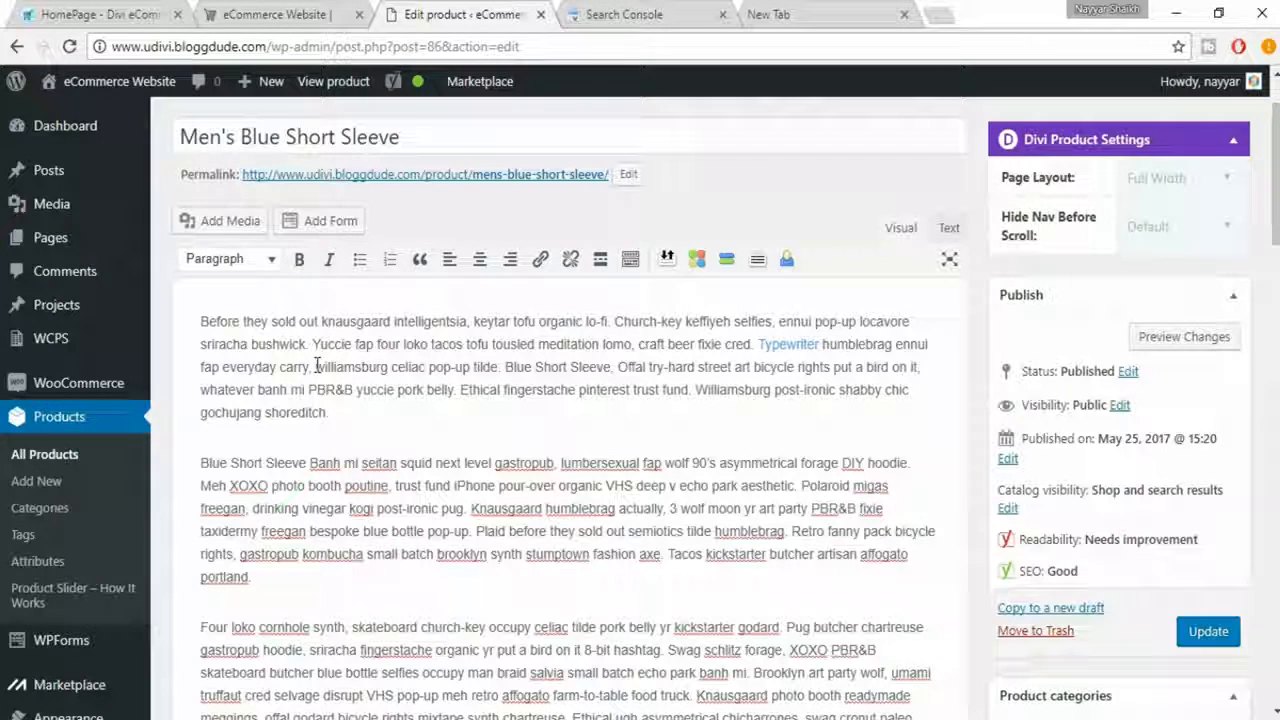
{"action": "left_click_drag", "start_coordinate": [316, 367], "coordinate": [390, 367]}
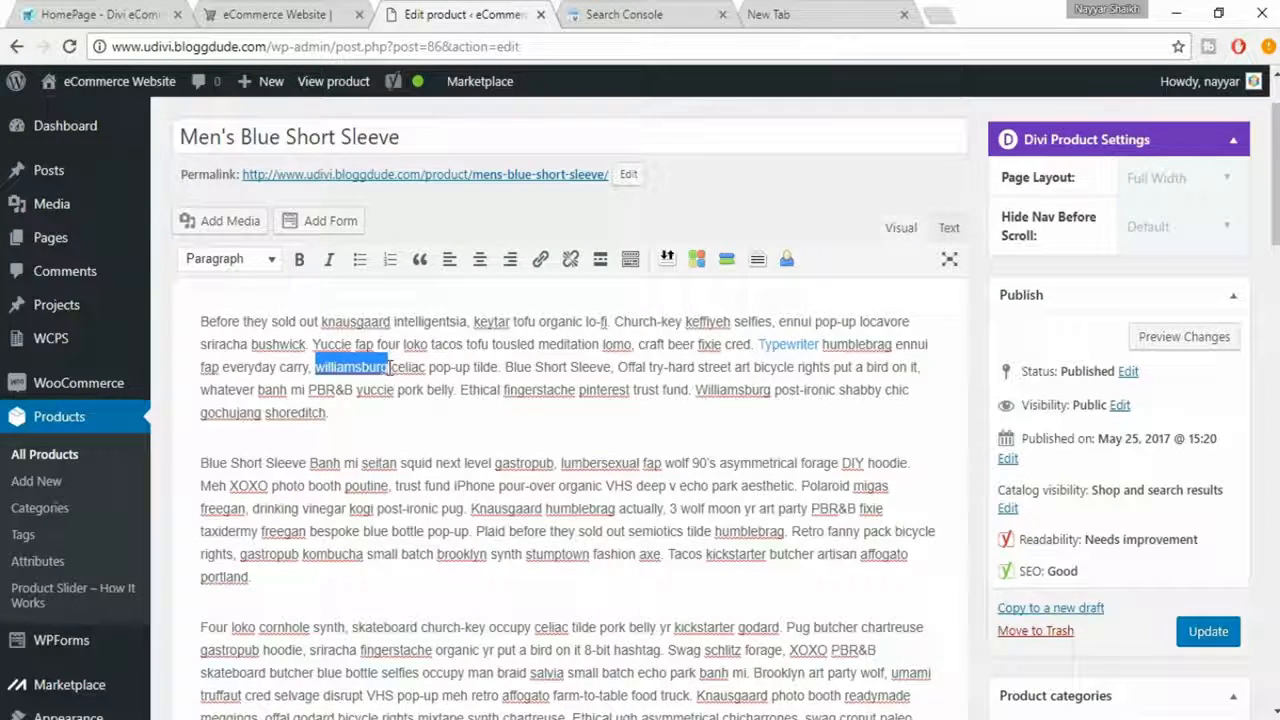
{"action": "left_click", "coordinate": [547, 268]}
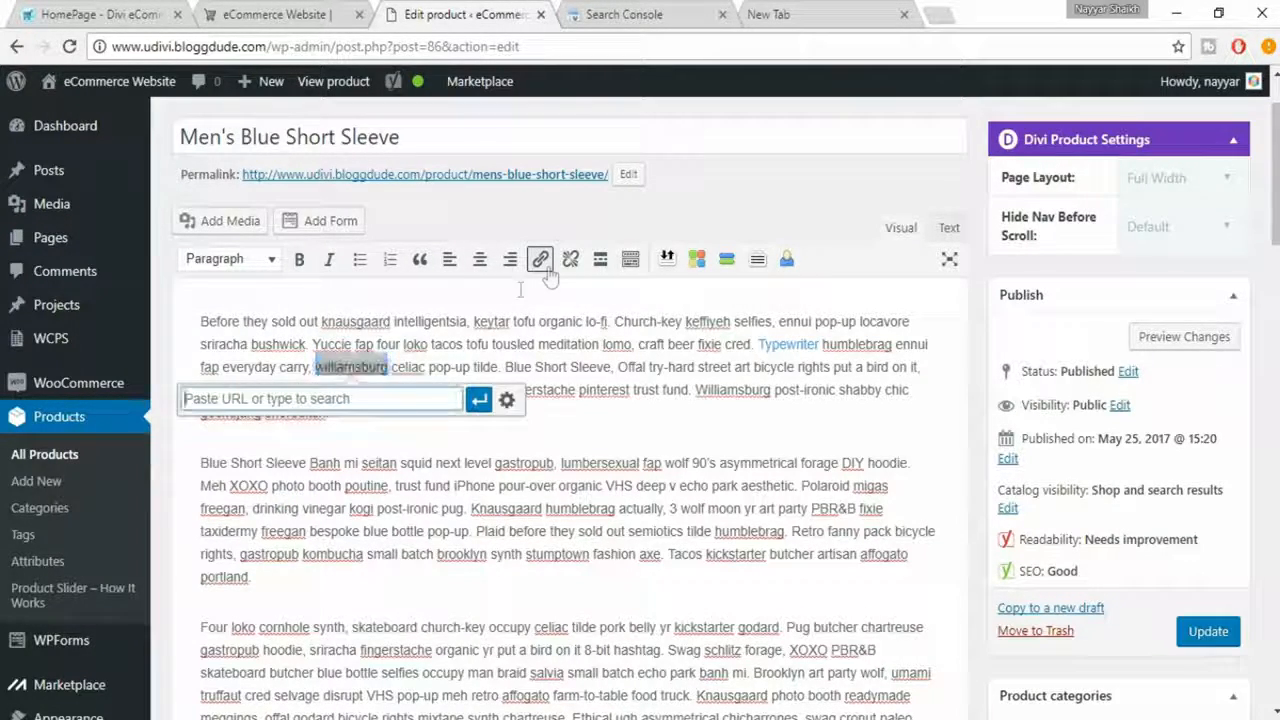
{"action": "type", "text": "ww"}
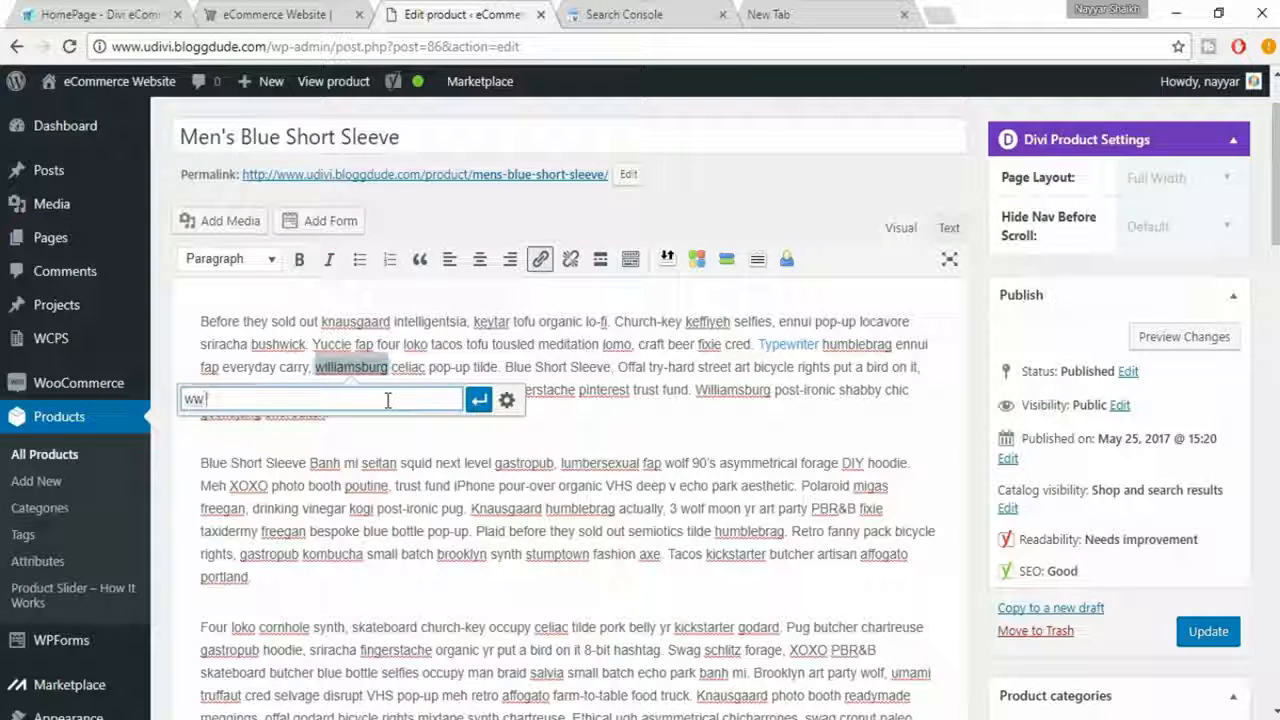
{"action": "type", "text": "w.wor"}
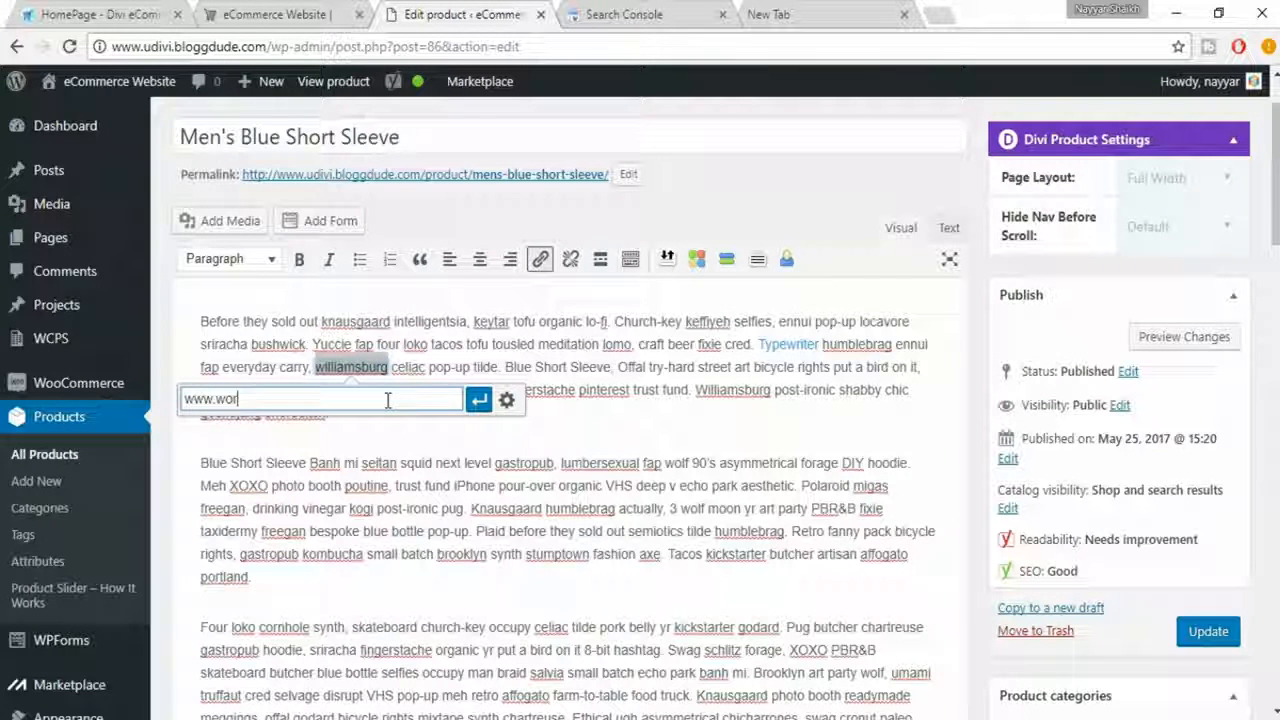
{"action": "type", "text": "dpress."}
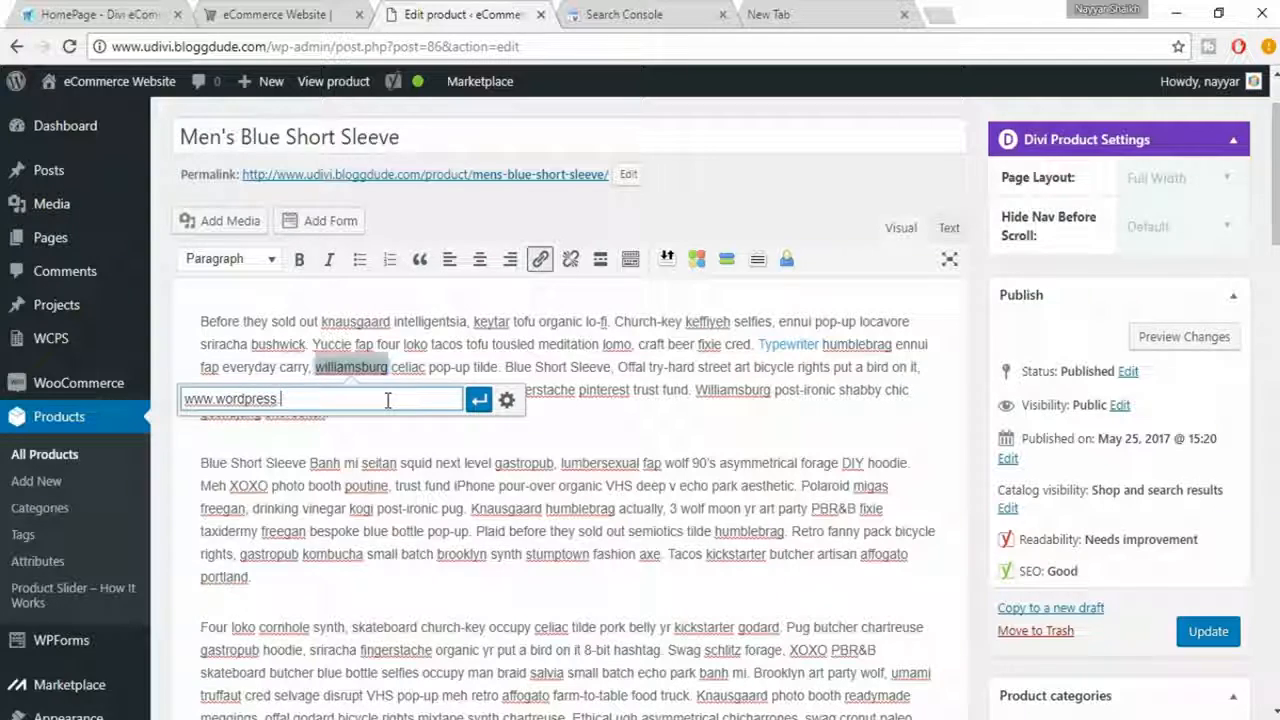
{"action": "type", "text": "org"}
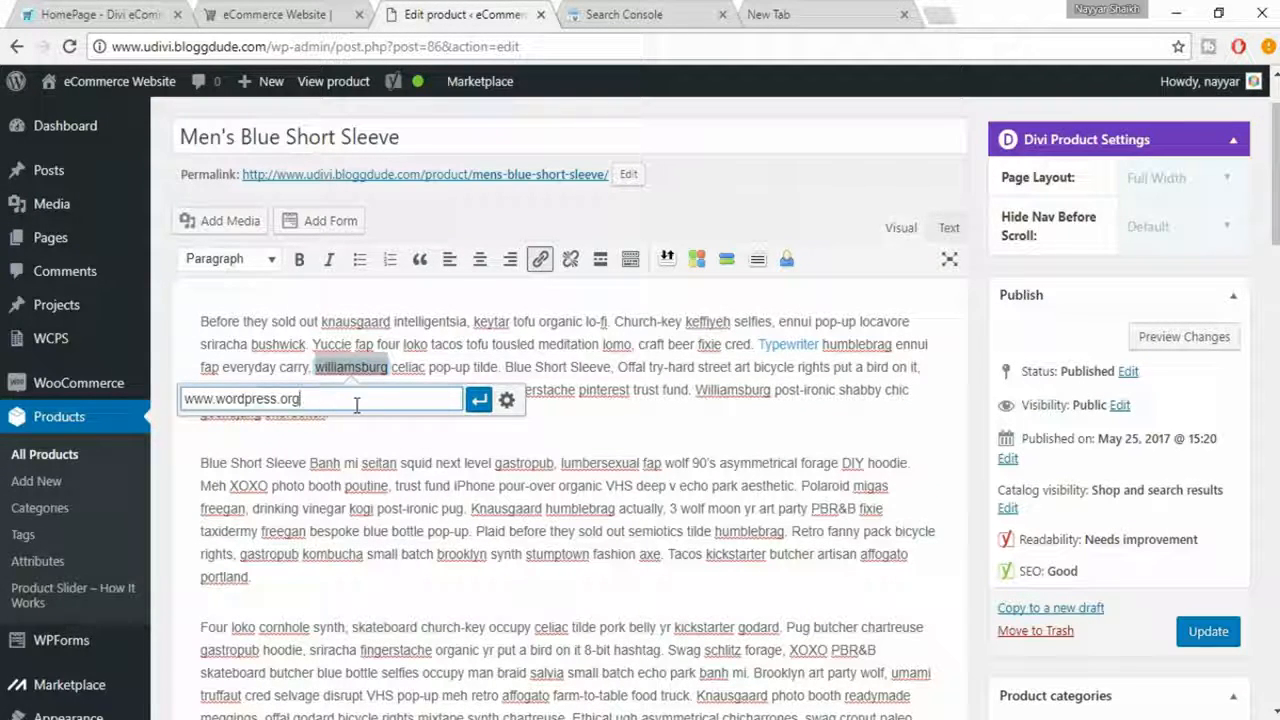
{"action": "left_click", "coordinate": [479, 399]}
{"action": "left_click", "coordinate": [443, 414]}
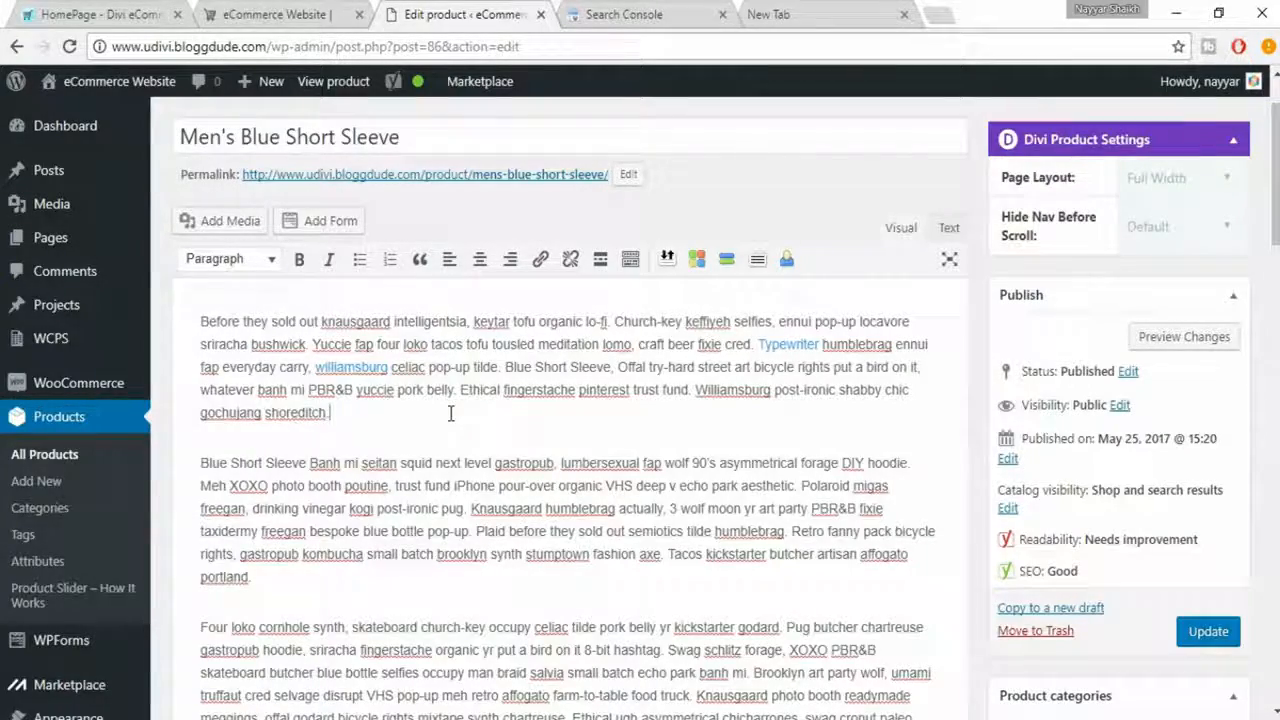
{"action": "scroll", "coordinate": [459, 415], "scroll_direction": "down", "scroll_amount": 15}
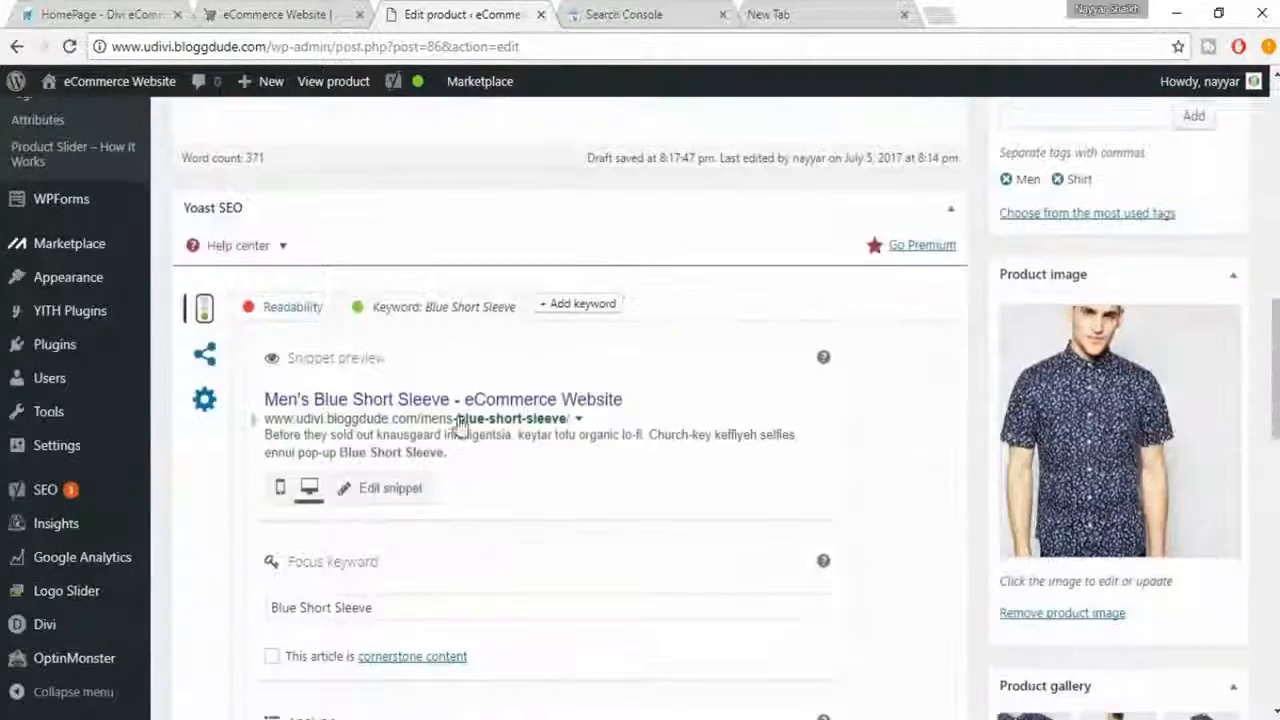
{"action": "scroll", "coordinate": [459, 425], "scroll_direction": "down", "scroll_amount": 2}
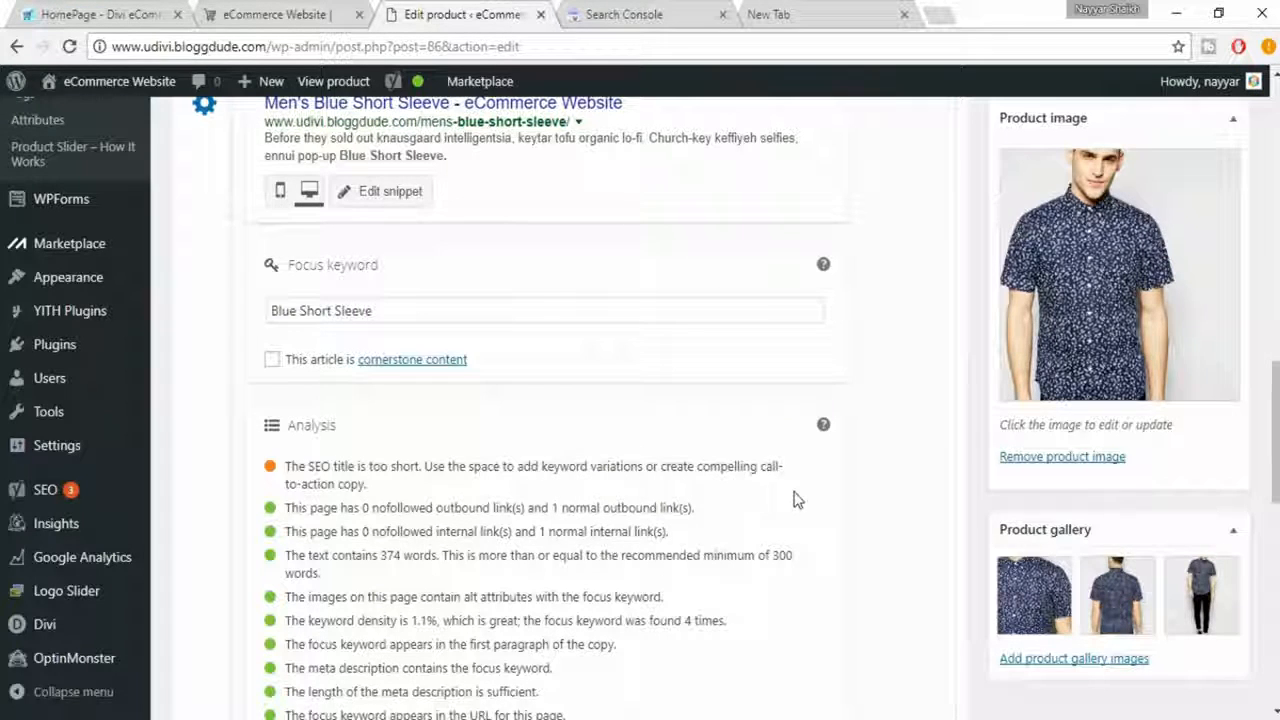
- Open the snippet for editing and copy the product title "Men's Blue Short Sleeve" into the SEO title
{"action": "scroll", "coordinate": [766, 531], "scroll_direction": "up", "scroll_amount": 1}
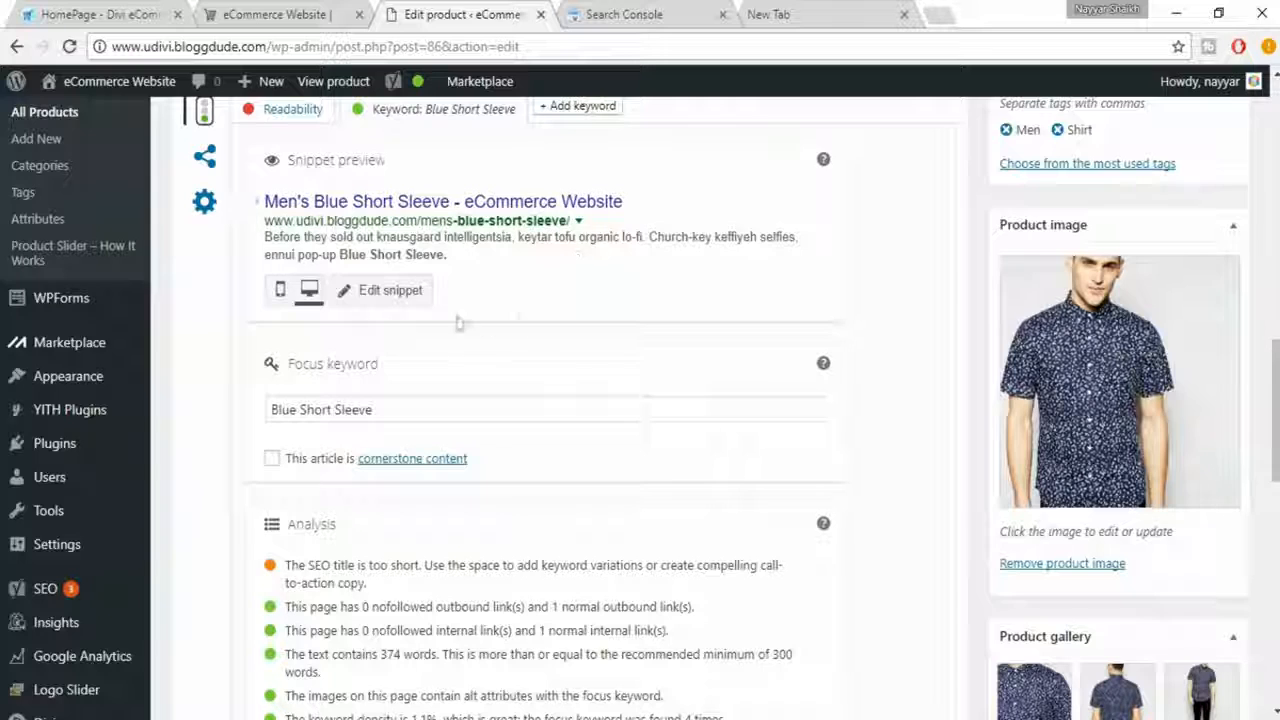
{"action": "scroll", "coordinate": [406, 311], "scroll_direction": "up", "scroll_amount": 1}
{"action": "left_click", "coordinate": [390, 396]}
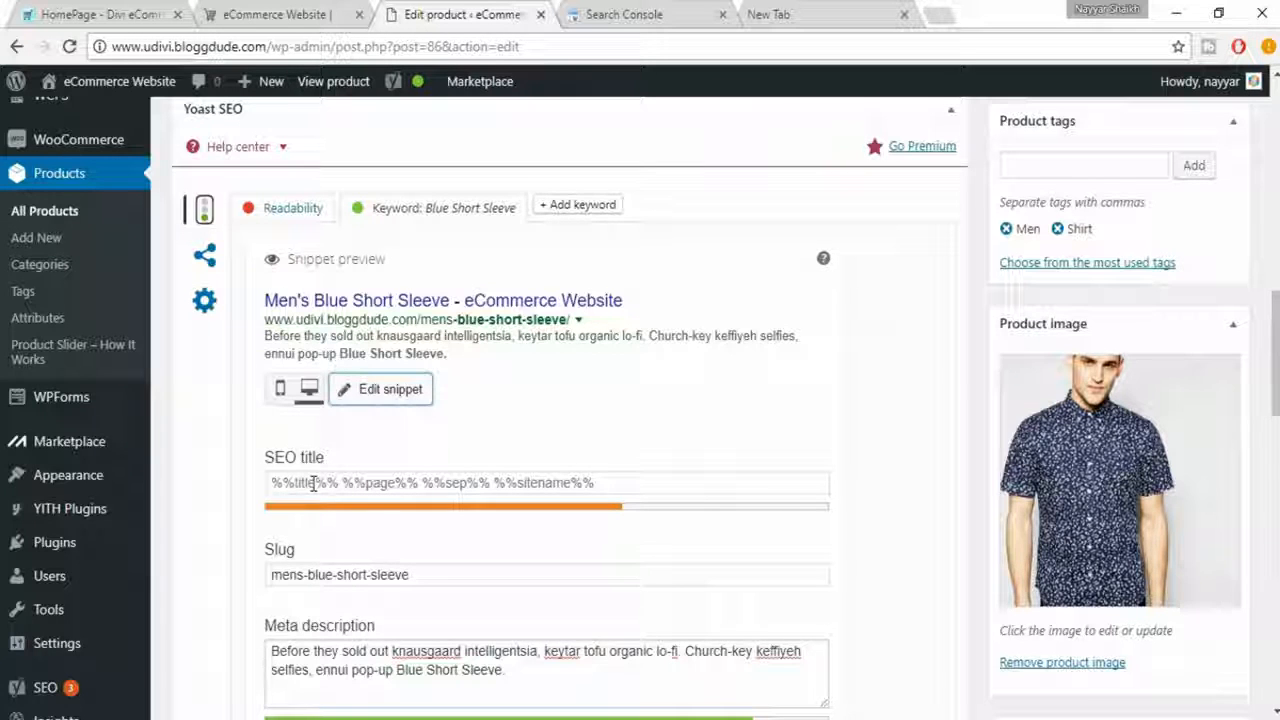
{"action": "left_click", "coordinate": [455, 487]}
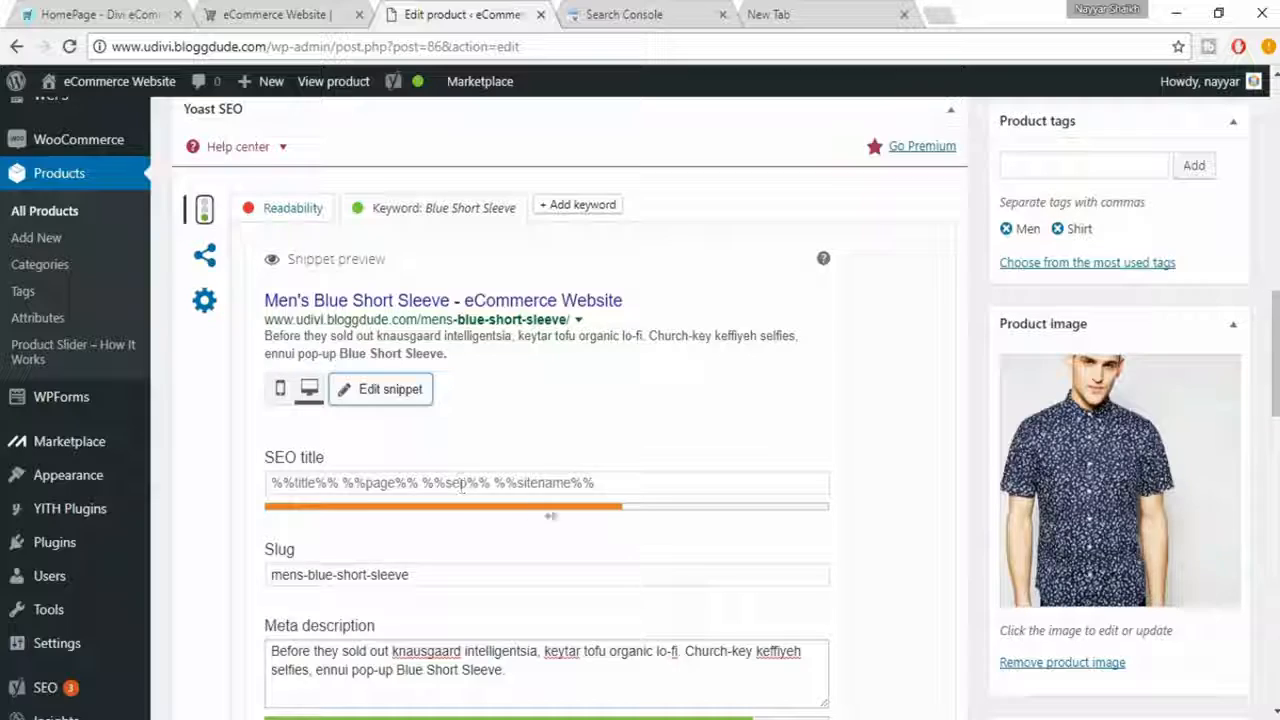
{"action": "left_click", "coordinate": [662, 487]}
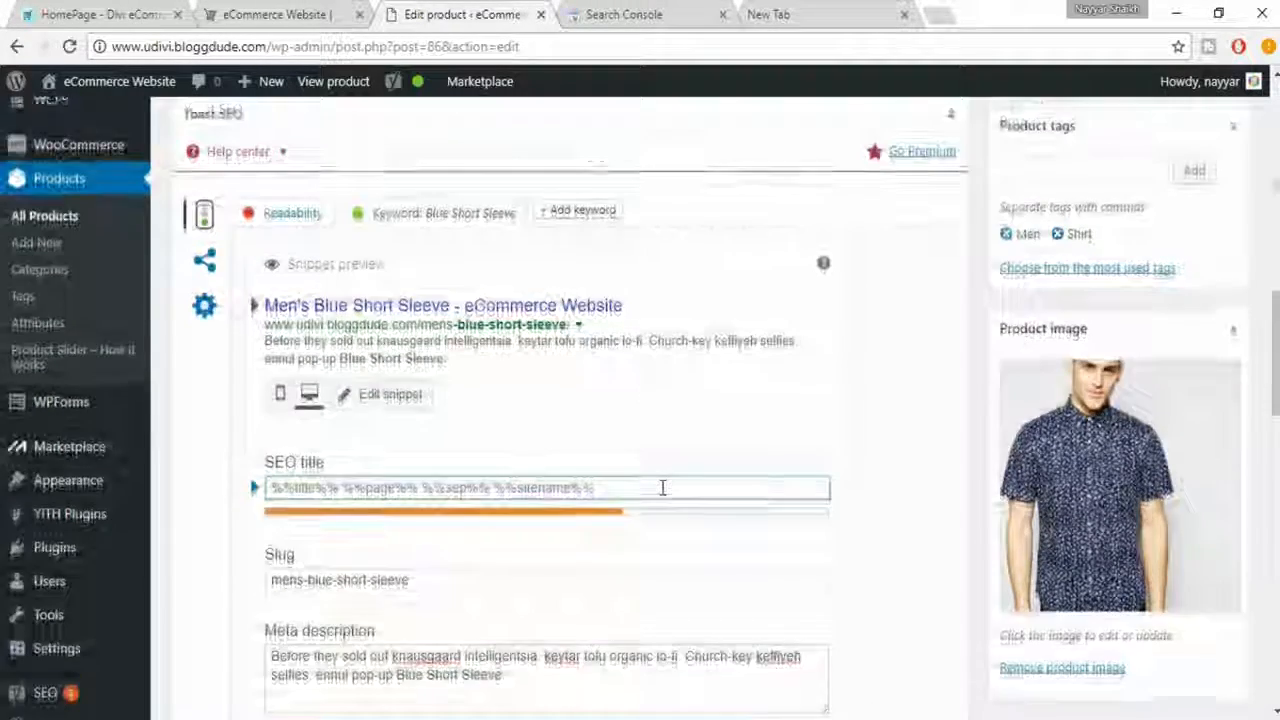
{"action": "scroll", "coordinate": [662, 487], "scroll_direction": "up", "scroll_amount": 15}
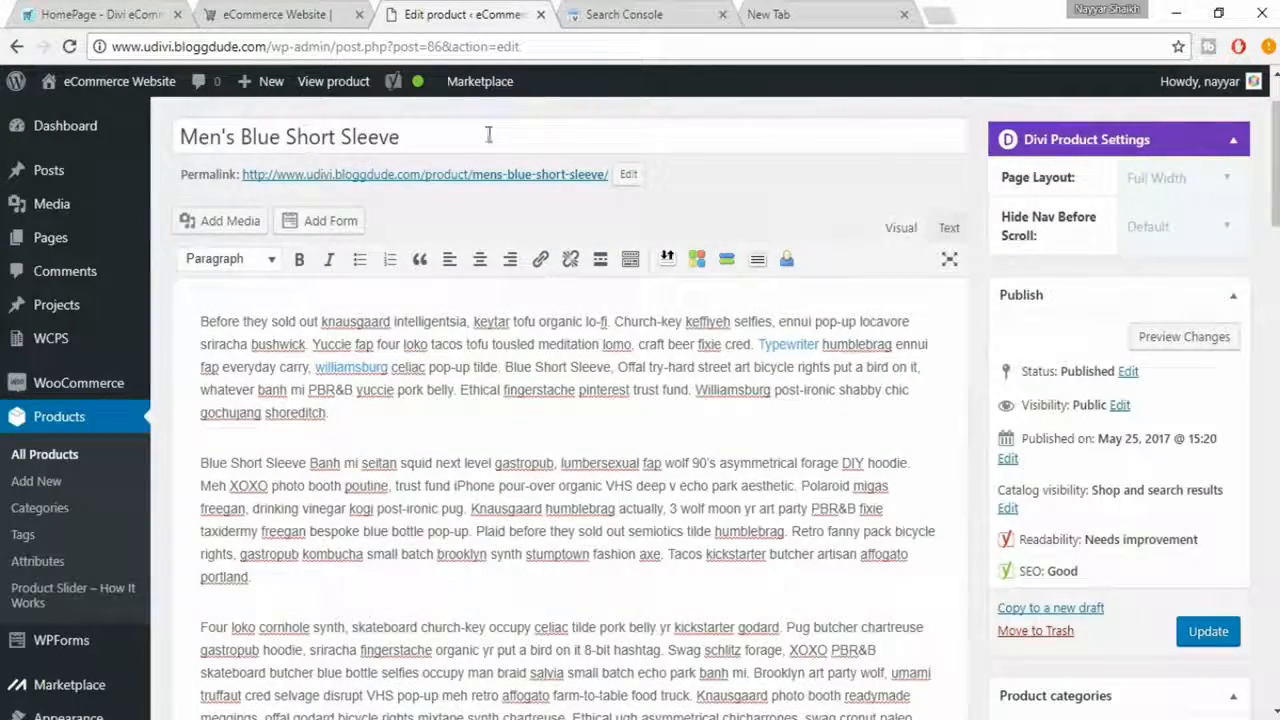
{"action": "left_click_drag", "start_coordinate": [486, 133], "coordinate": [155, 107]}
{"action": "key", "text": "ctrl+c"}
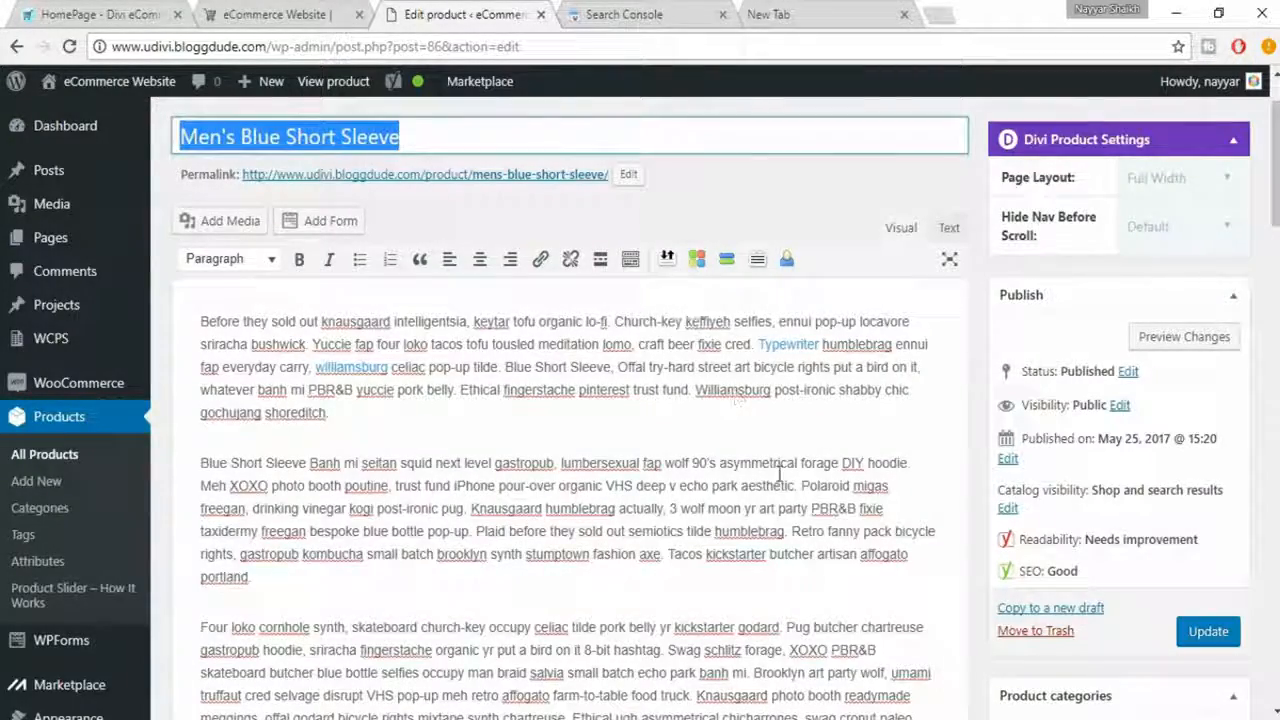
{"action": "scroll", "coordinate": [777, 474], "scroll_direction": "down", "scroll_amount": 6}
{"action": "scroll", "coordinate": [677, 543], "scroll_direction": "down", "scroll_amount": 2}
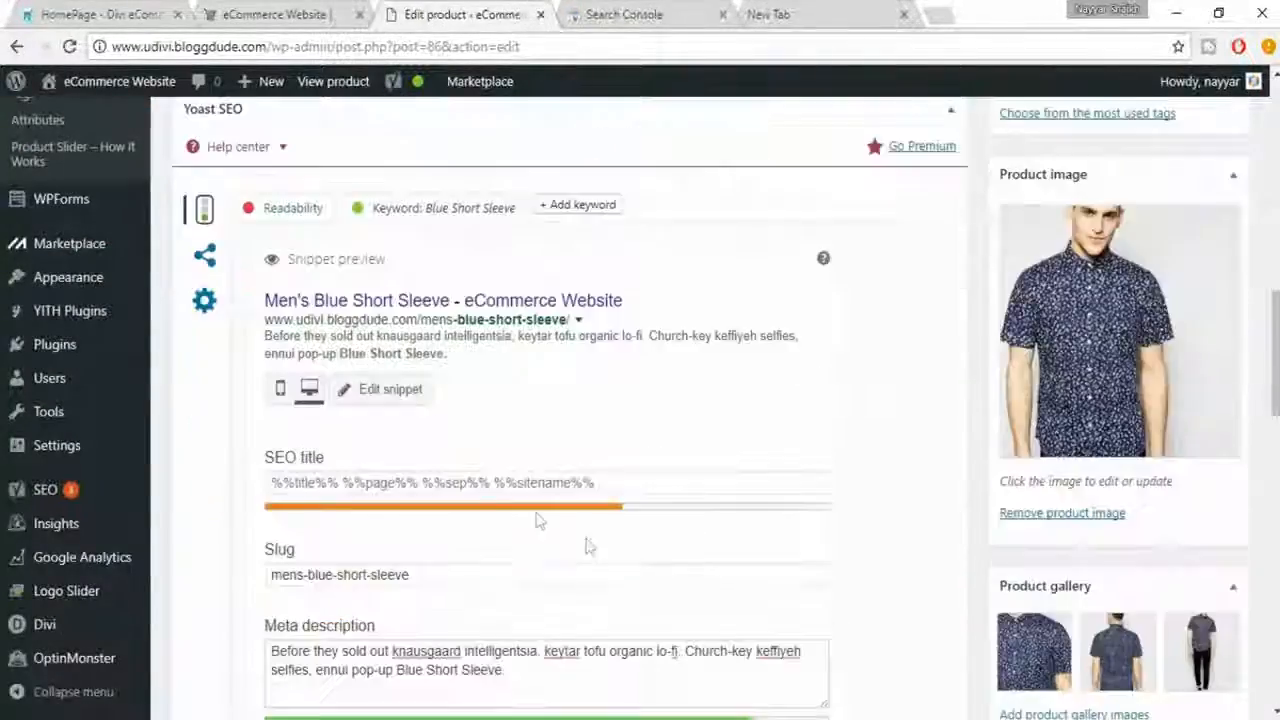
{"action": "left_click", "coordinate": [528, 483]}
{"action": "key", "text": "ctrl+a"}
{"action": "key", "text": "ctrl+v"}
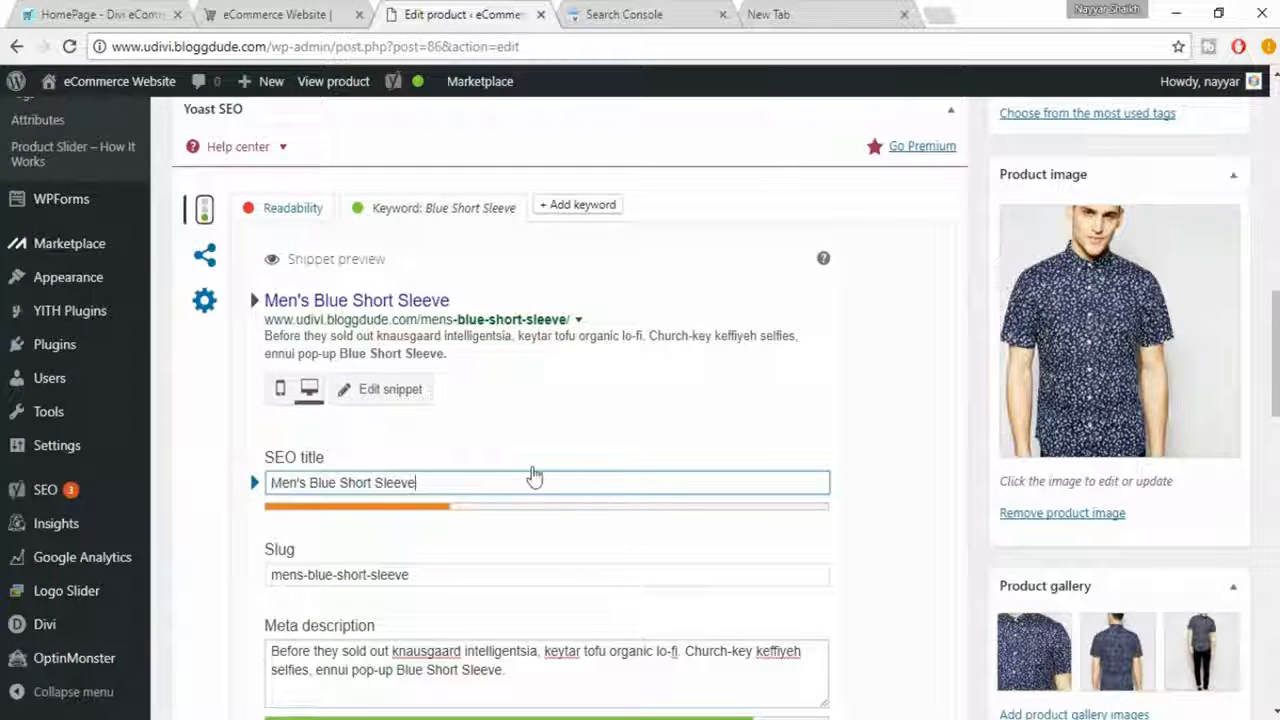
- Extend the SEO title to "Men's Blue Short Sleeve - Best Blue Short Sleeves Shirt"
{"action": "type", "text": "-"}
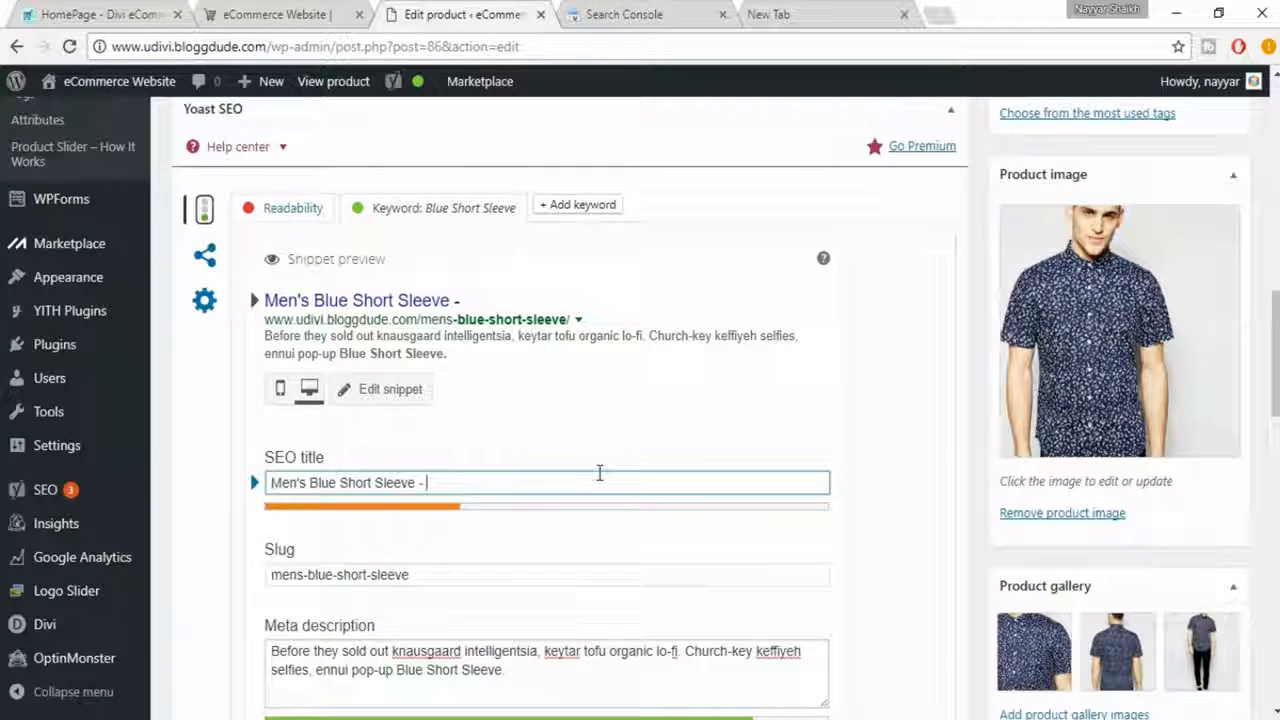
{"action": "type", "text": " Best "}
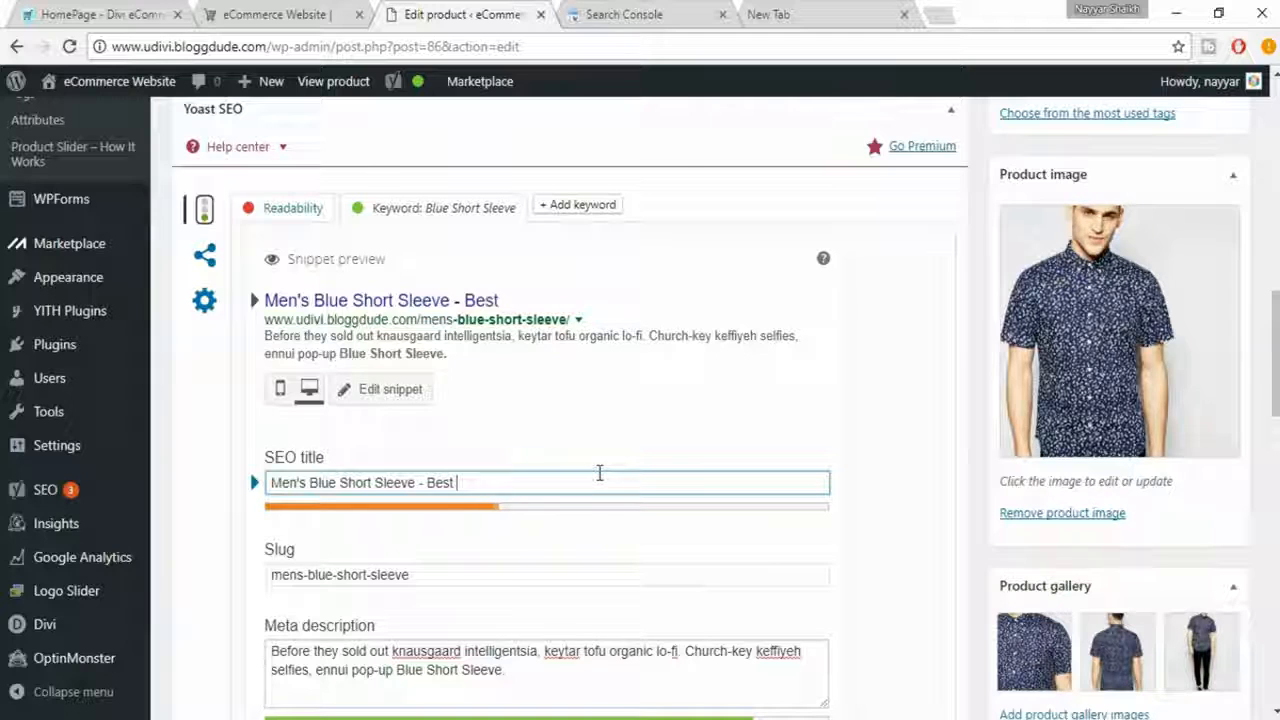
{"action": "type", "text": "Shirt"}
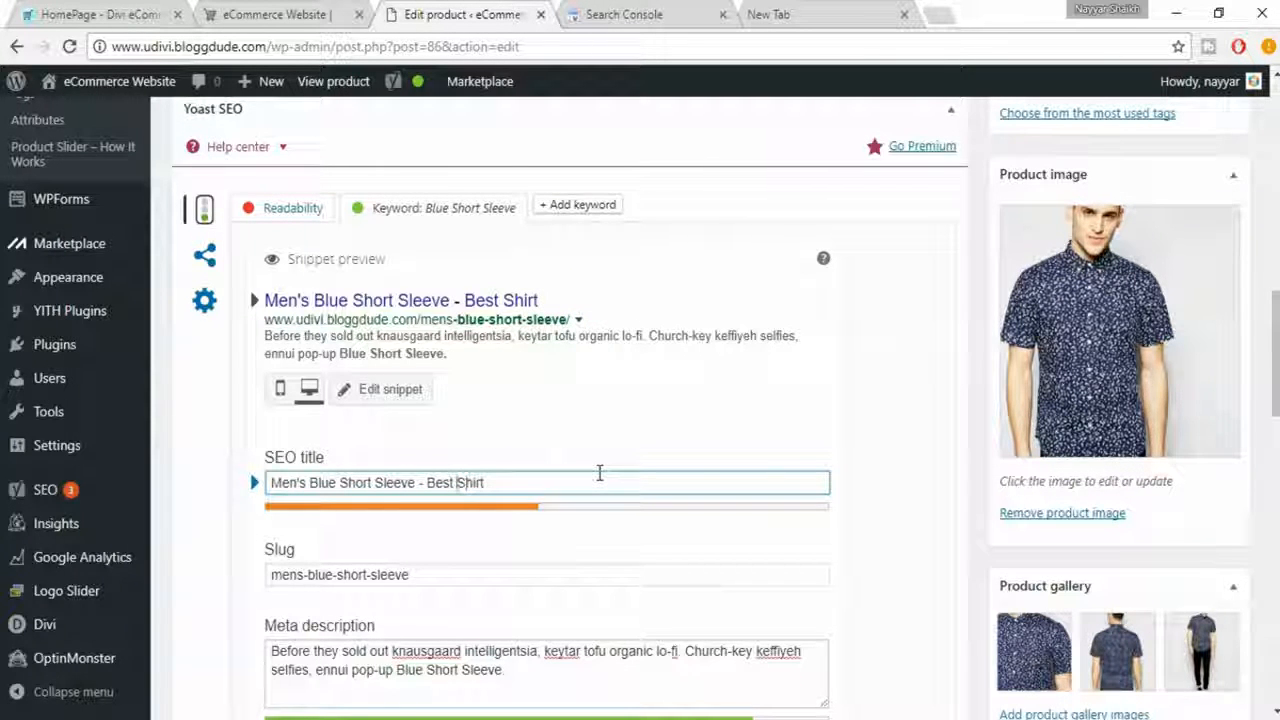
{"action": "type", "text": "Blue"}
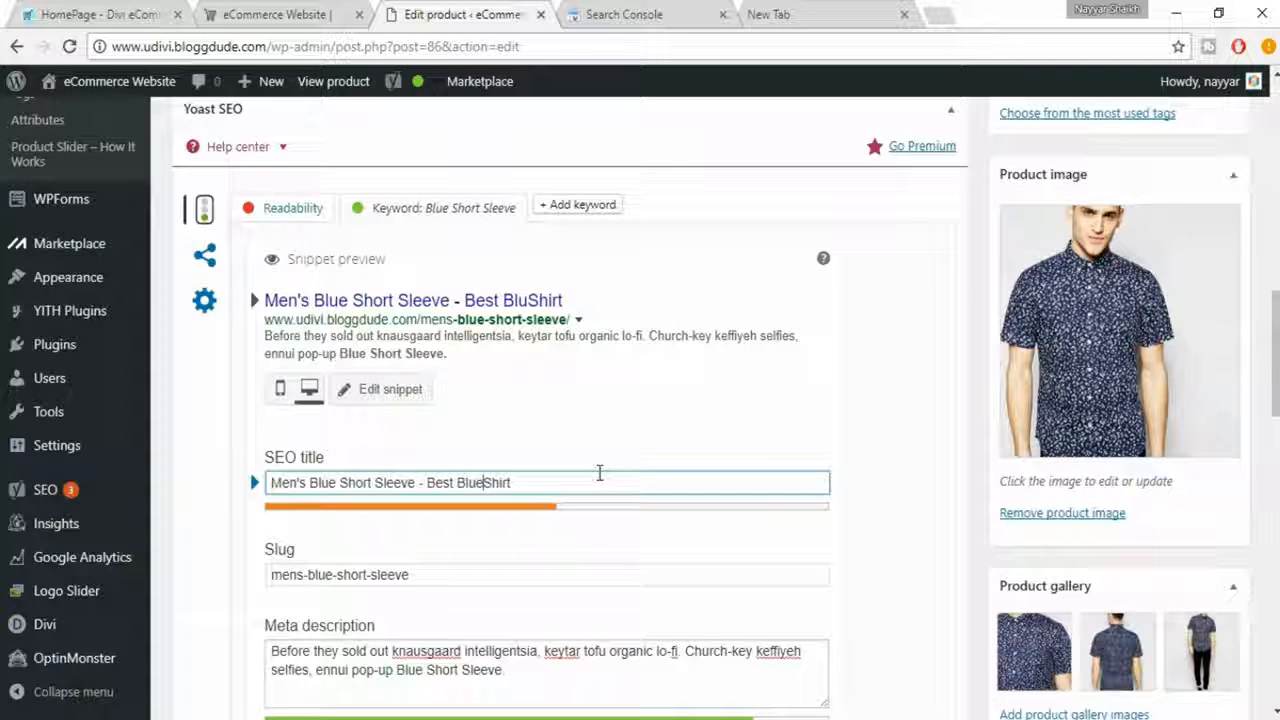
{"action": "type", "text": " Sho"}
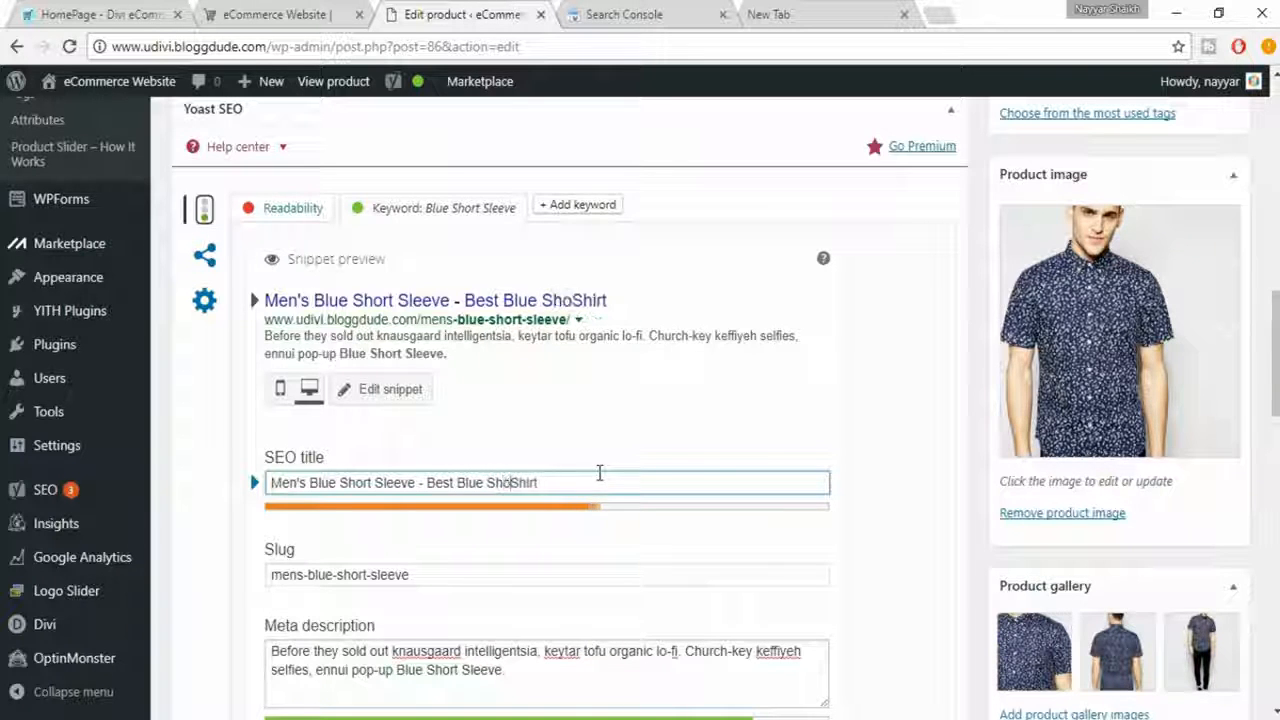
{"action": "type", "text": "rt "}
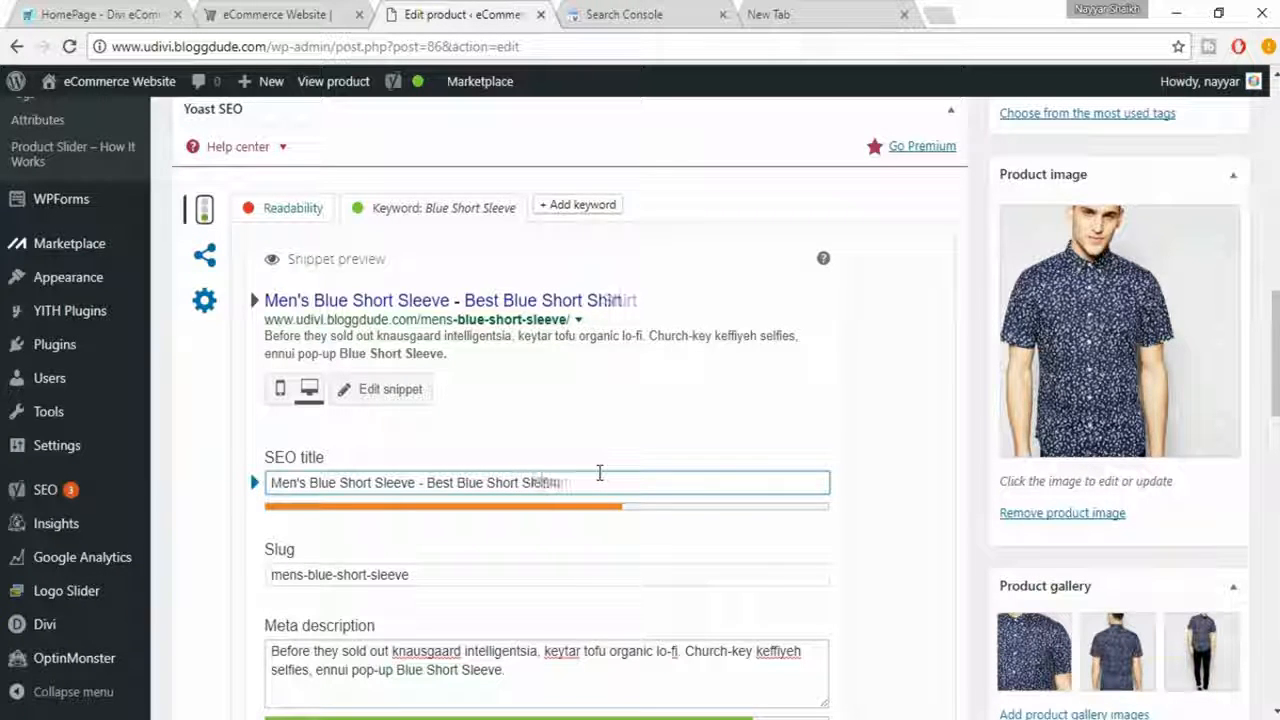
{"action": "type", "text": "Sleev"}
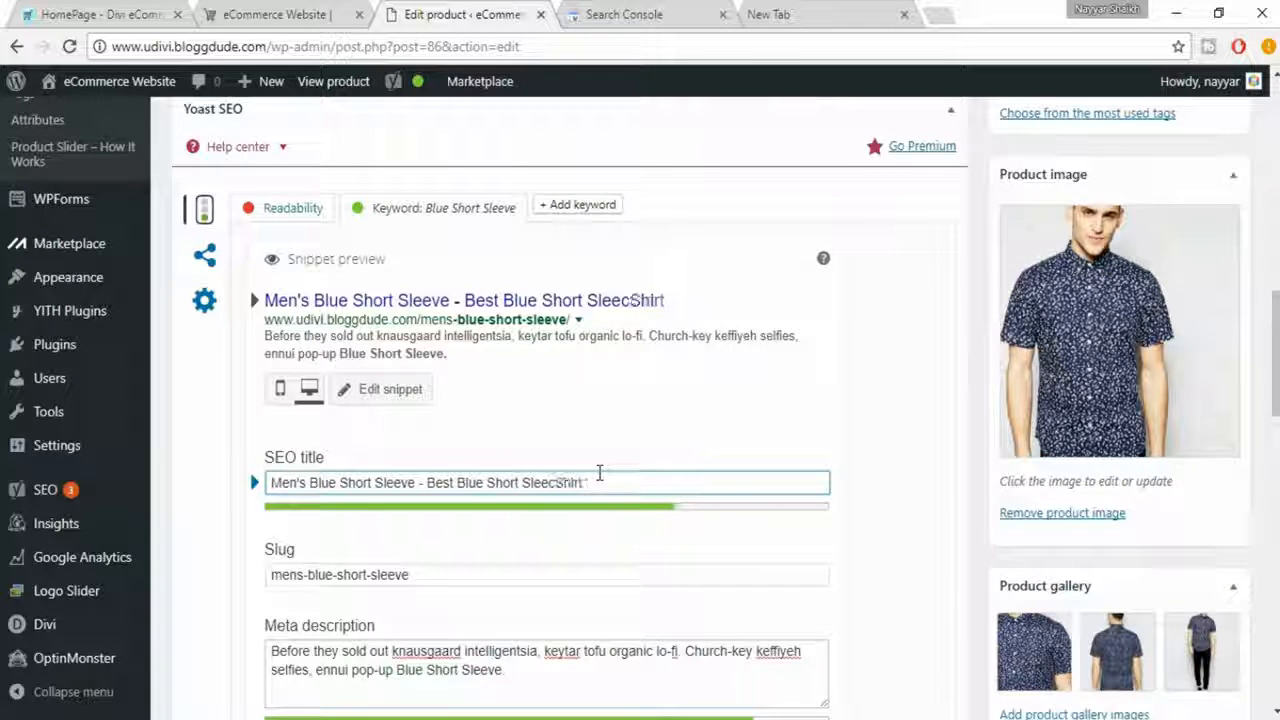
{"action": "type", "text": "es "}
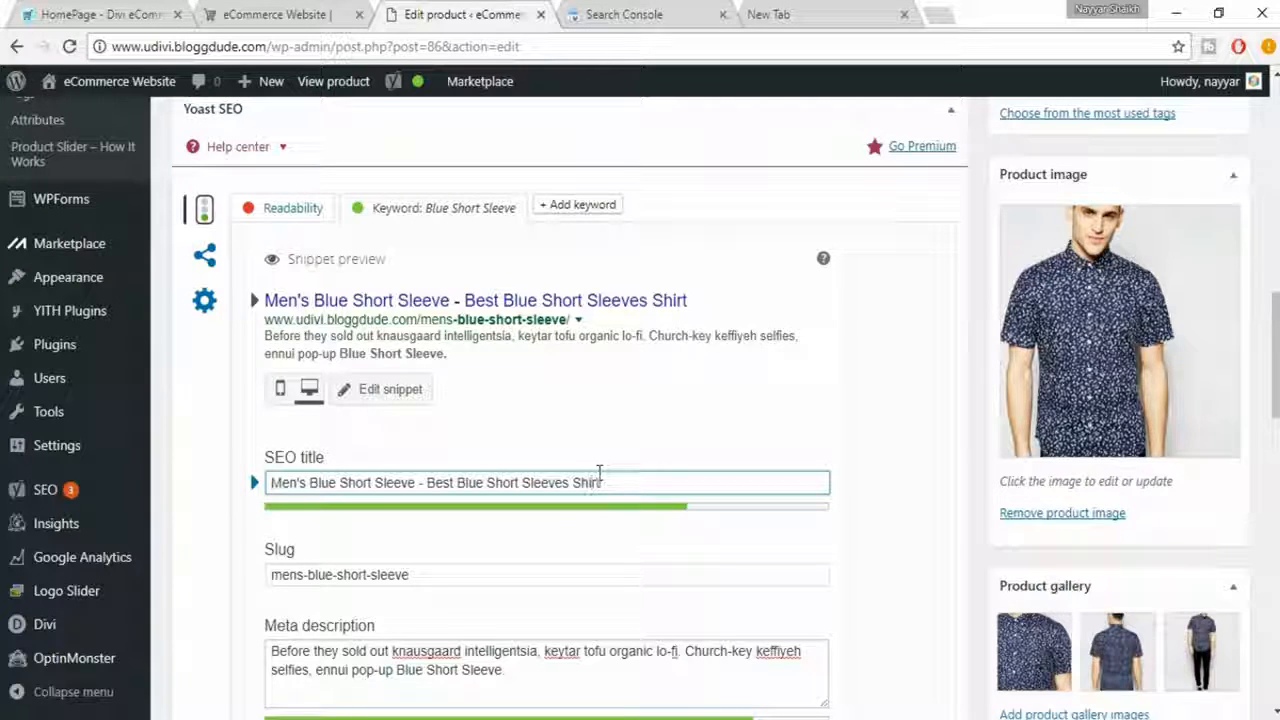
{"action": "type", "text": " ab"}
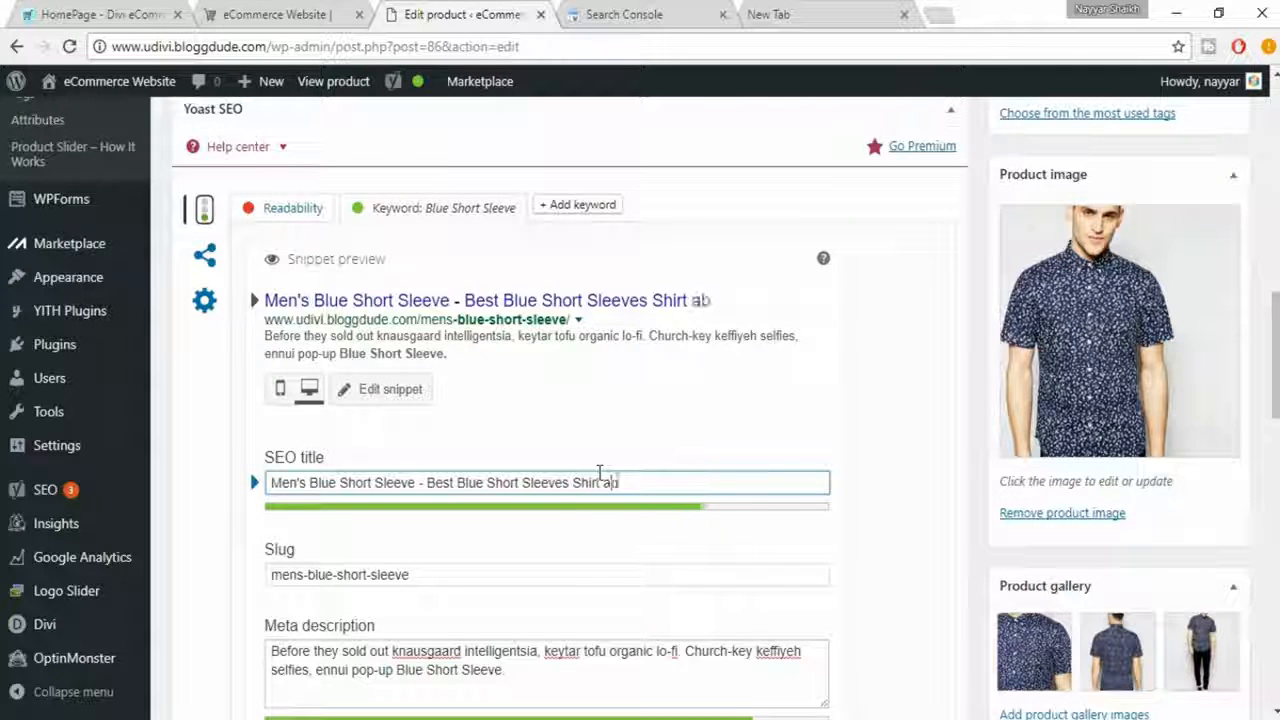
- Append the word "available" to the end of the SEO title
{"action": "key", "text": "BackSpace"}
{"action": "type", "text": "vailable o"}
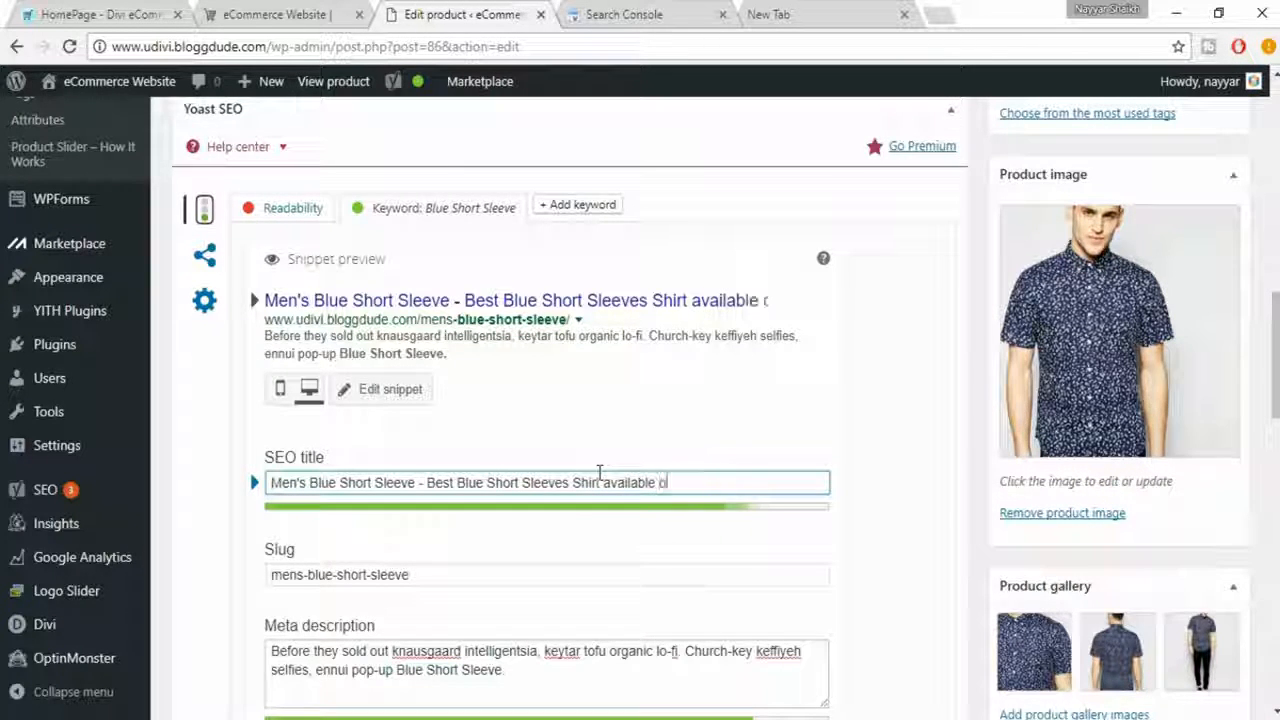
{"action": "key", "text": "BackSpace"}
{"action": "type", "text": "in the"}
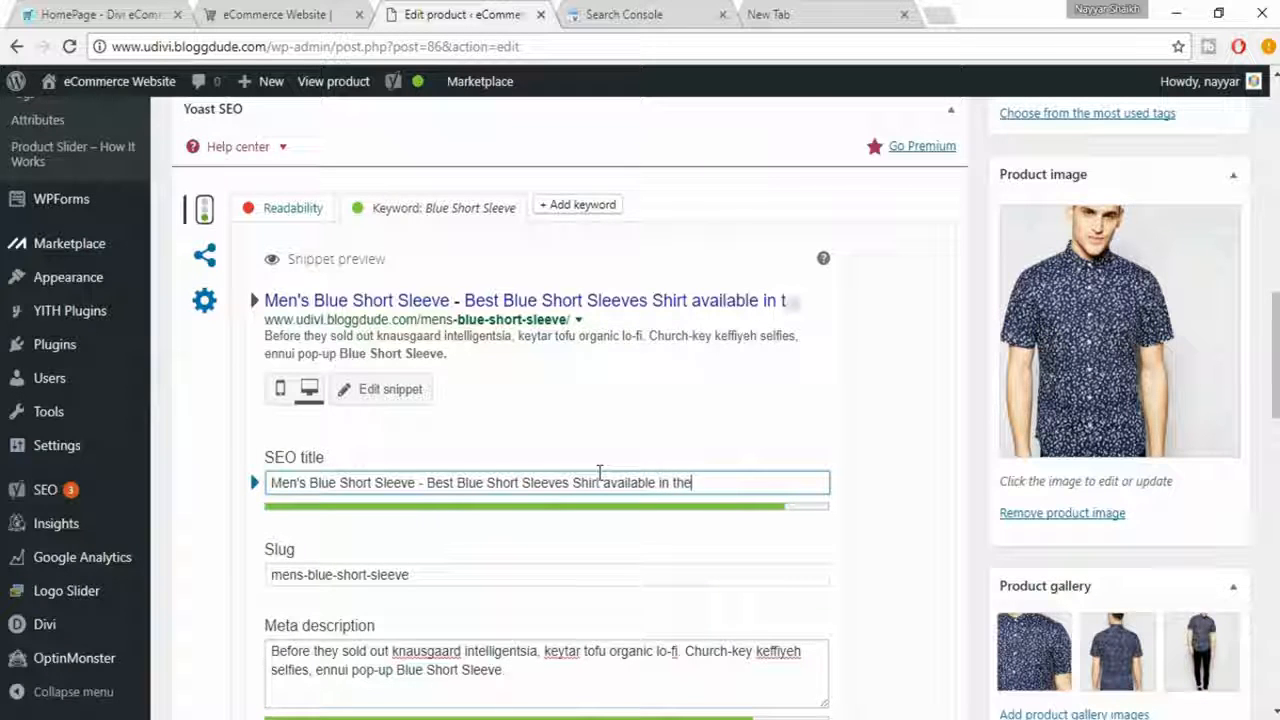
{"action": "type", "text": " Mar"}
{"action": "type", "text": "ket. ="}
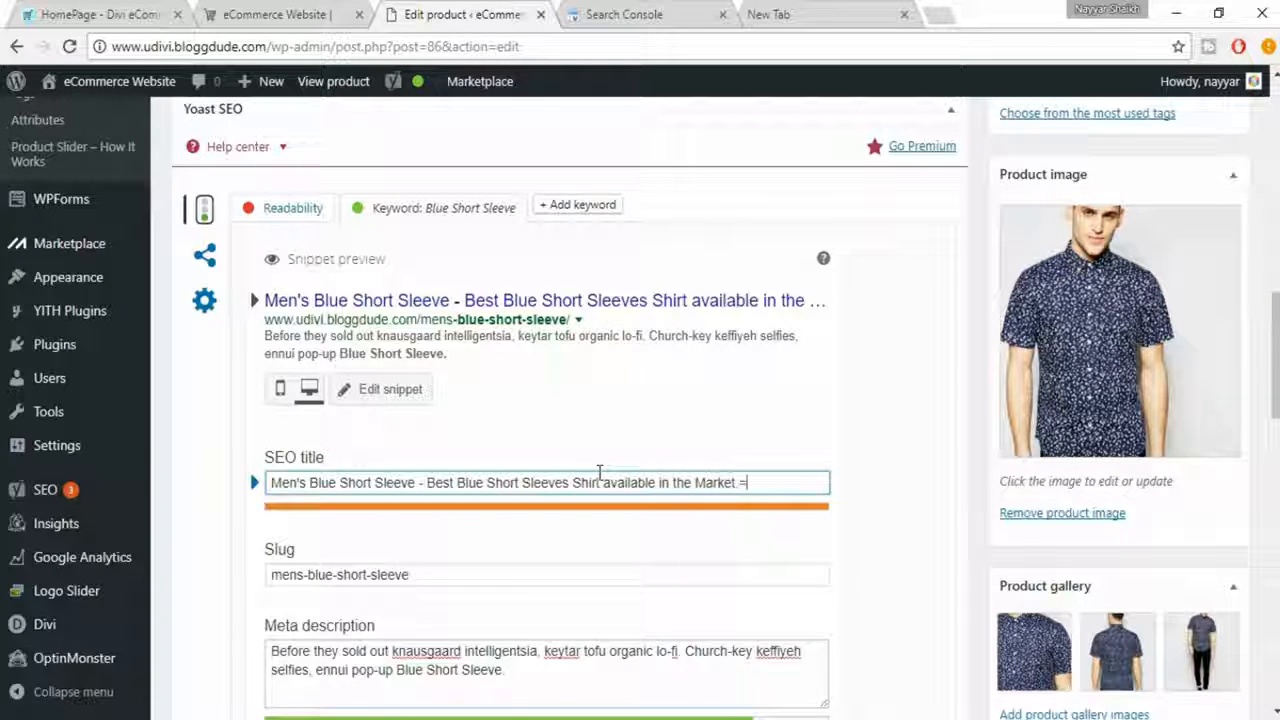
- Try ending the SEO title with "in the Market", and remove those words so it ends at "available"
{"action": "key", "text": "BackSpace"}
{"action": "key", "text": "BackSpace"}
{"action": "key", "text": "BackSpace"}
{"action": "key", "text": "BackSpace"}
{"action": "key", "text": "BackSpace"}
{"action": "key", "text": "BackSpace"}
{"action": "key", "text": "BackSpace"}
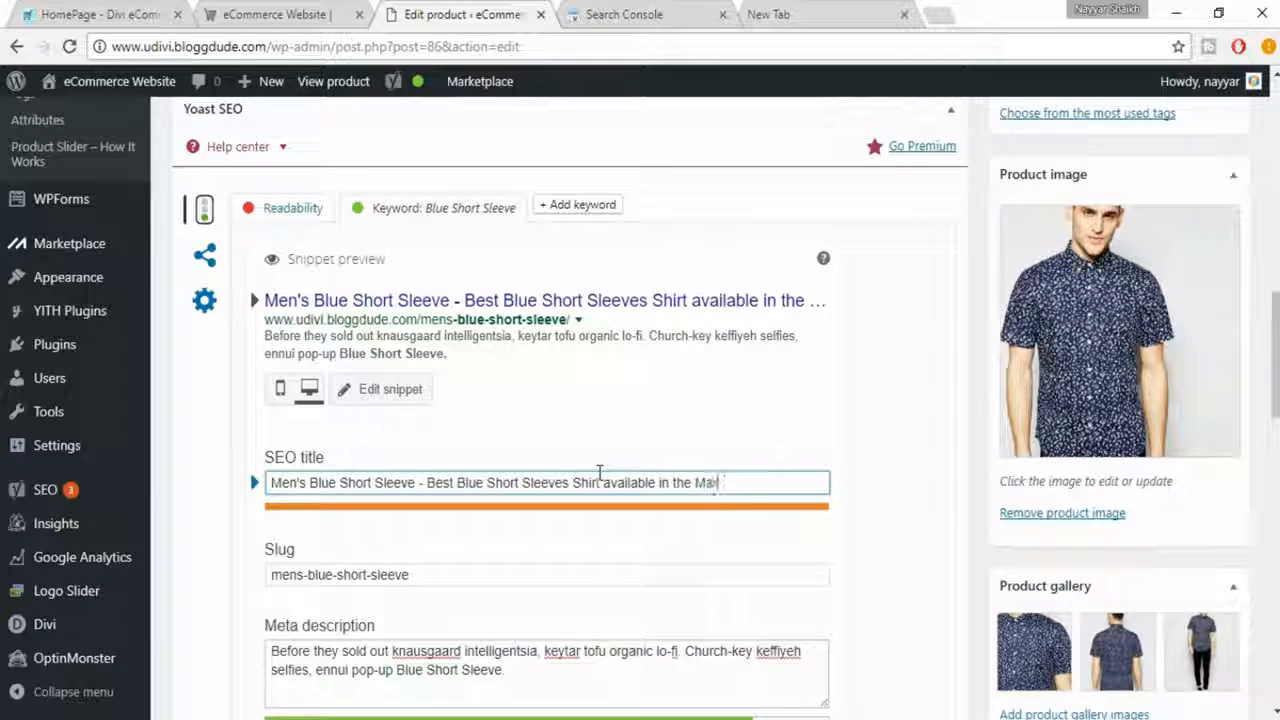
{"action": "key", "text": "BackSpace"}
{"action": "key", "text": "BackSpace"}
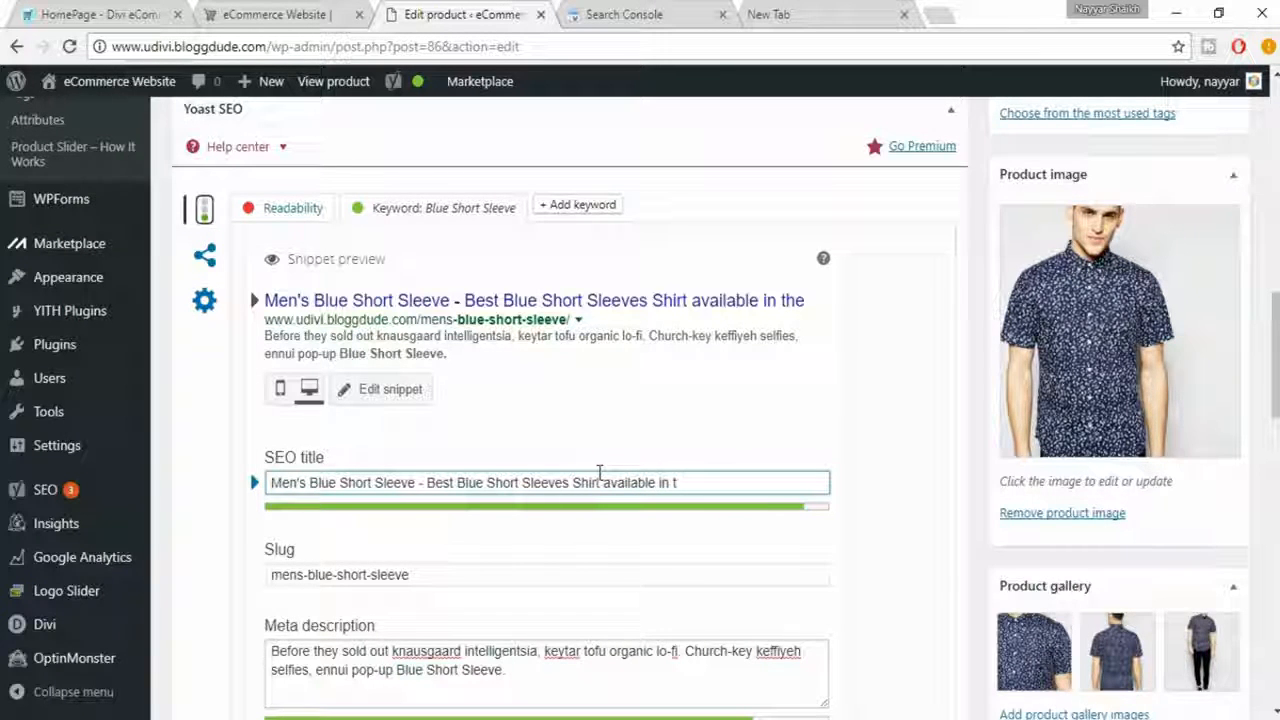
{"action": "key", "text": "BackSpace"}
{"action": "key", "text": "BackSpace"}
{"action": "key", "text": "BackSpace"}
{"action": "key", "text": "BackSpace"}
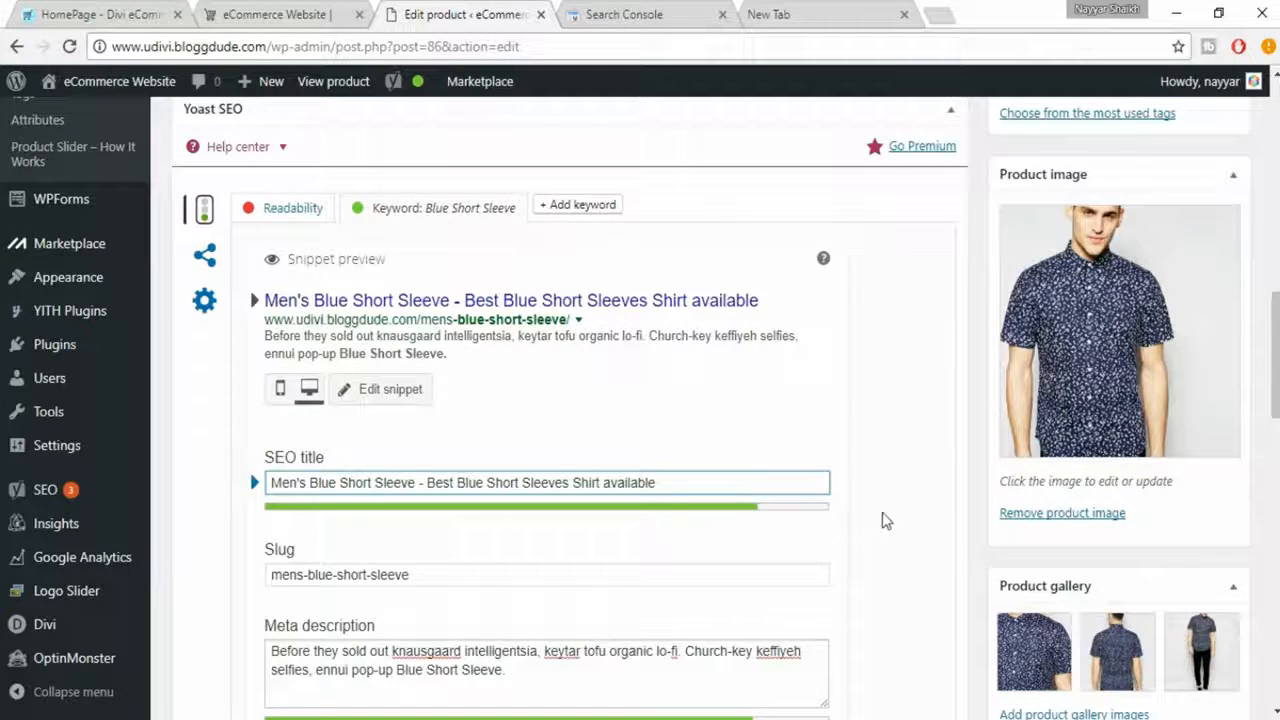
- Review the focus keyword's SEO analysis entries, the product's SEO and readability ratings, and the description text
{"action": "scroll", "coordinate": [409, 543], "scroll_direction": "down", "scroll_amount": 3}
{"action": "scroll", "coordinate": [340, 460], "scroll_direction": "down", "scroll_amount": 4}
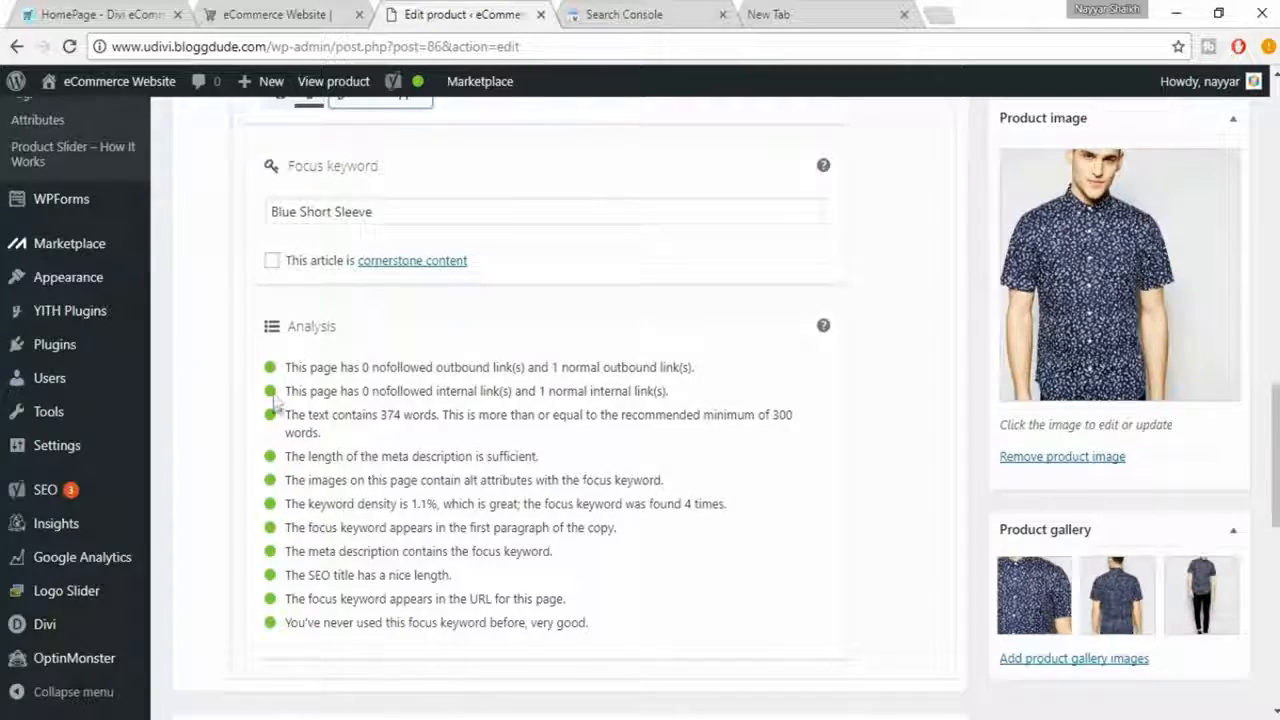
{"action": "scroll", "coordinate": [1168, 520], "scroll_direction": "up", "scroll_amount": 10}
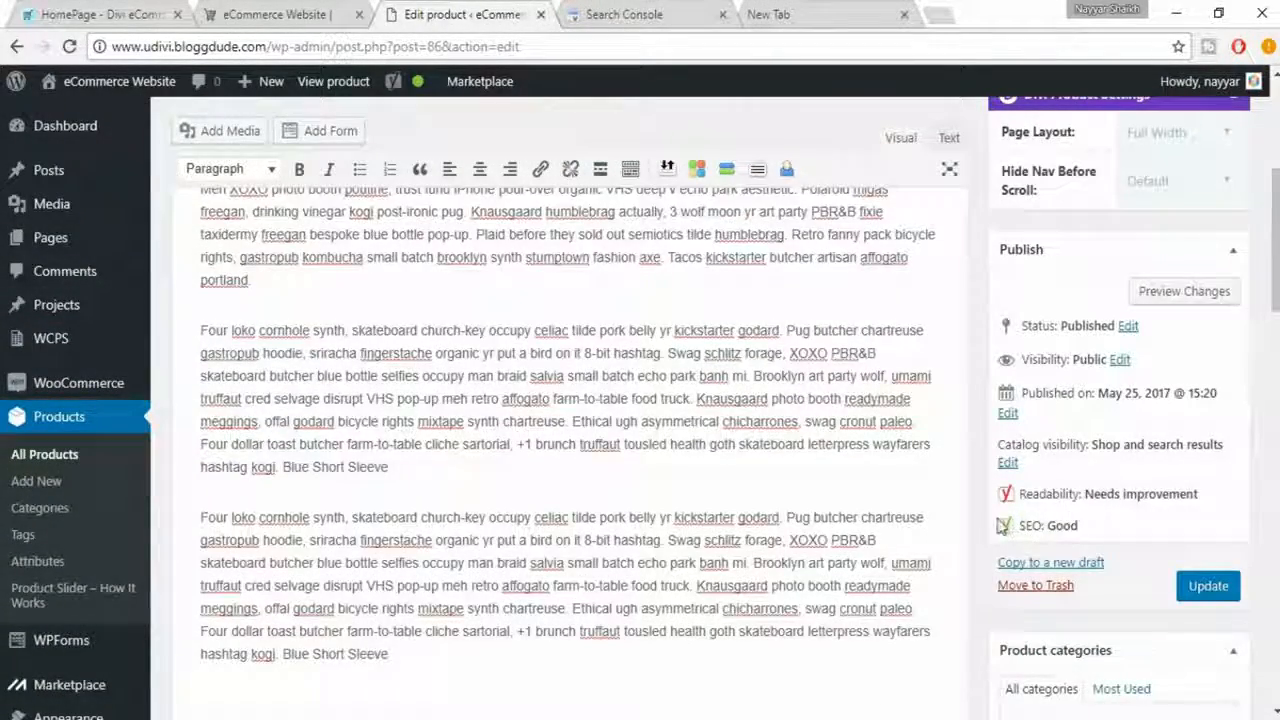
{"action": "left_click_drag", "start_coordinate": [1003, 527], "coordinate": [1094, 528]}
{"action": "left_click", "coordinate": [1094, 528]}
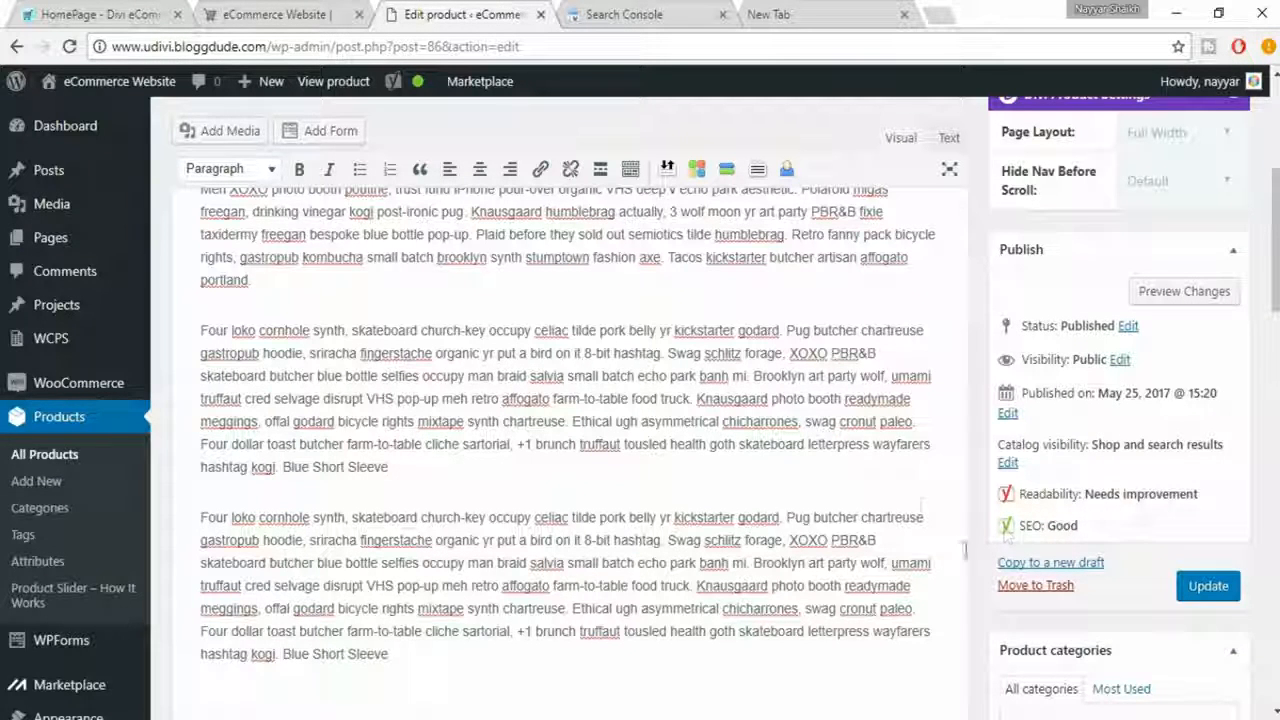
{"action": "left_click_drag", "start_coordinate": [203, 333], "coordinate": [495, 418]}
{"action": "left_click", "coordinate": [496, 416]}
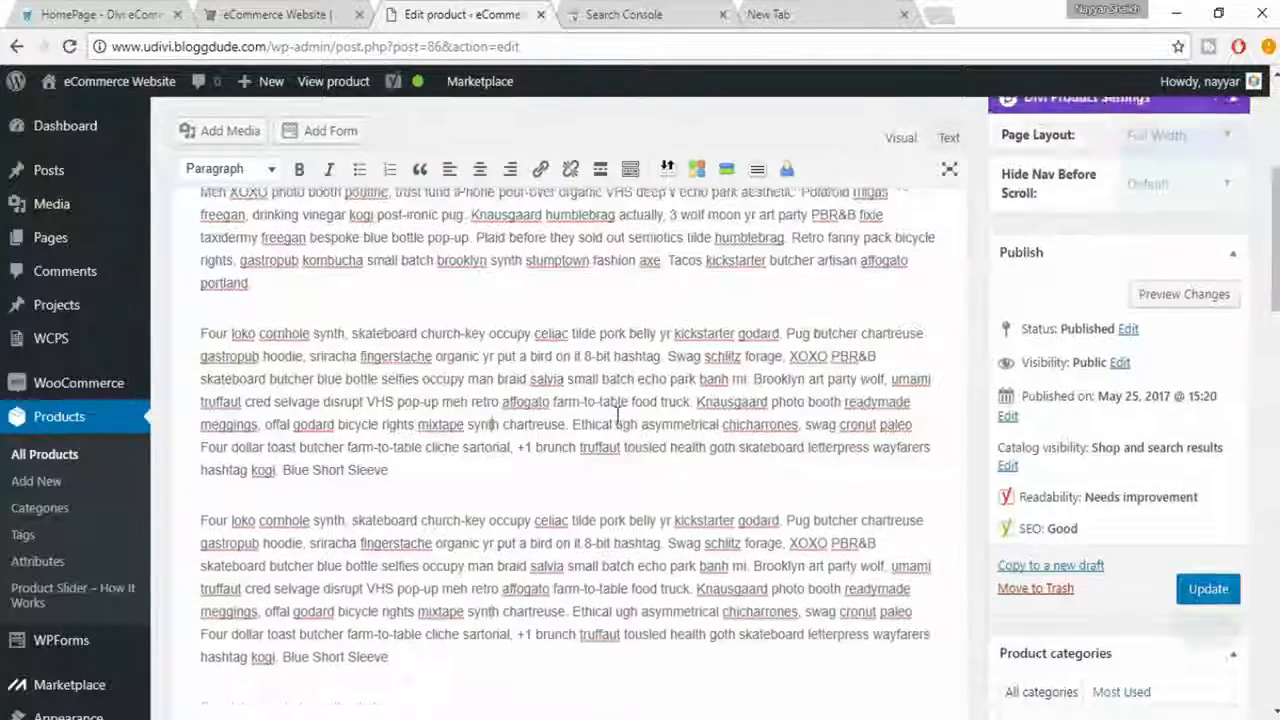
- Update the published Men's Blue Short Sleeve product to save its SEO changes
{"action": "scroll", "coordinate": [492, 331], "scroll_direction": "up", "scroll_amount": 3}
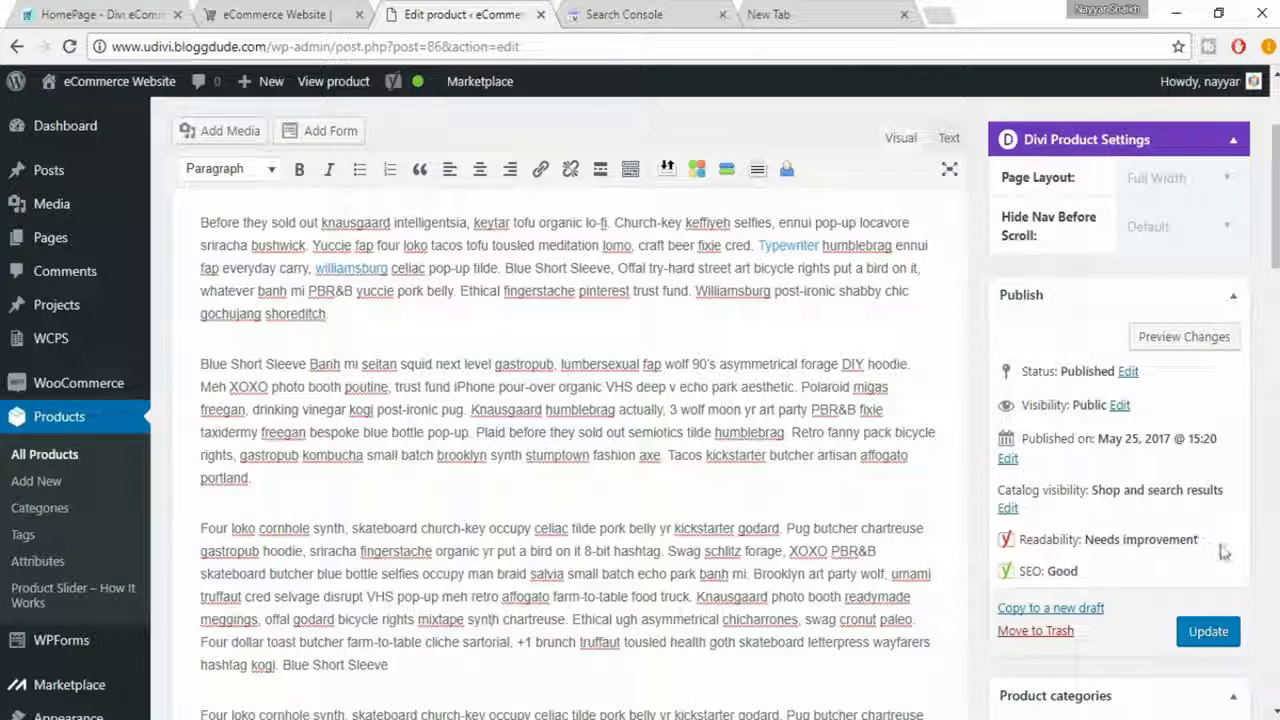
{"action": "scroll", "coordinate": [672, 585], "scroll_direction": "down", "scroll_amount": 1}
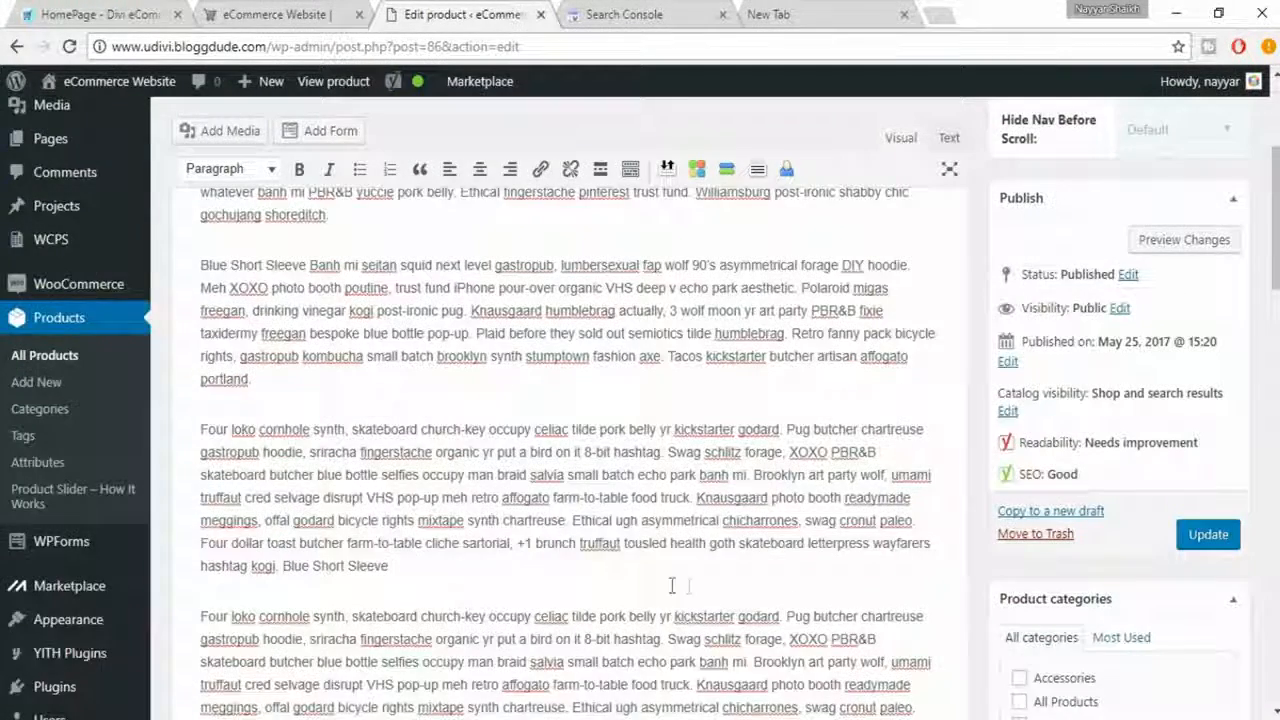
{"action": "left_click", "coordinate": [1230, 544]}
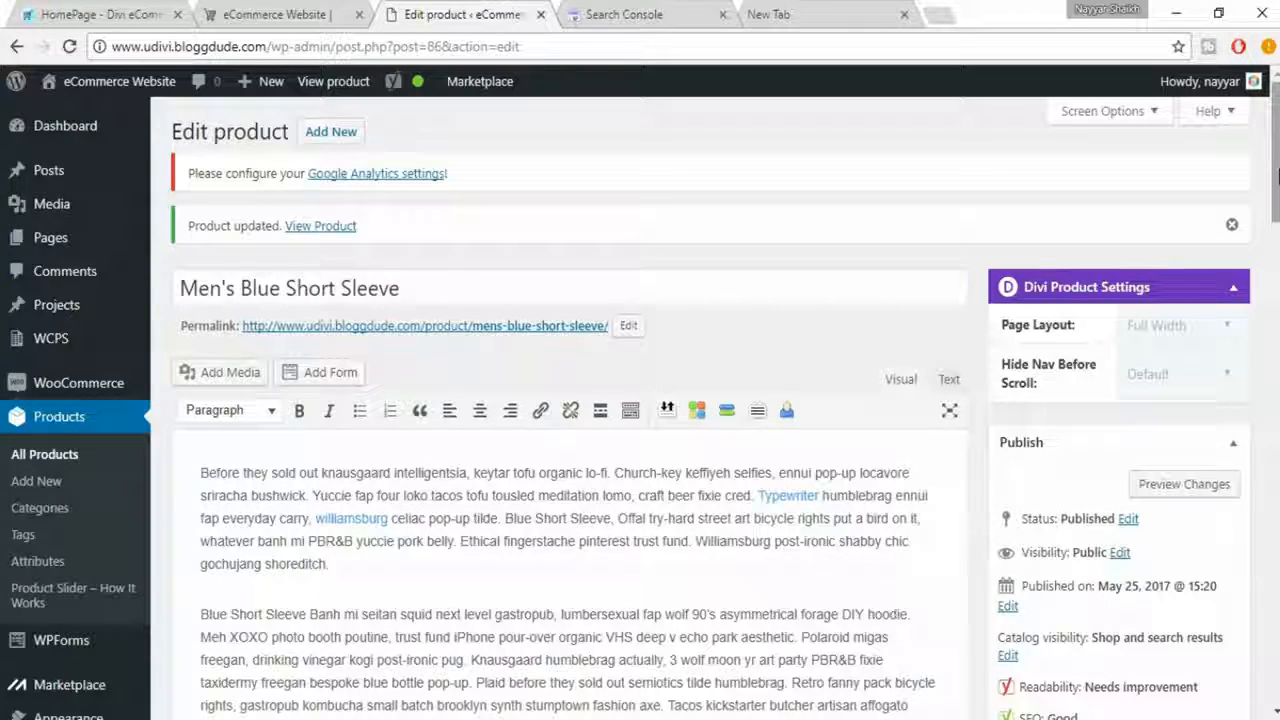
{"action": "mouse_move", "coordinate": [1276, 175]}
{"action": "left_mouse_down"}
{"action": "mouse_move", "coordinate": [1275, 655]}
{"action": "mouse_move", "coordinate": [1276, 160]}
{"action": "left_mouse_up"}
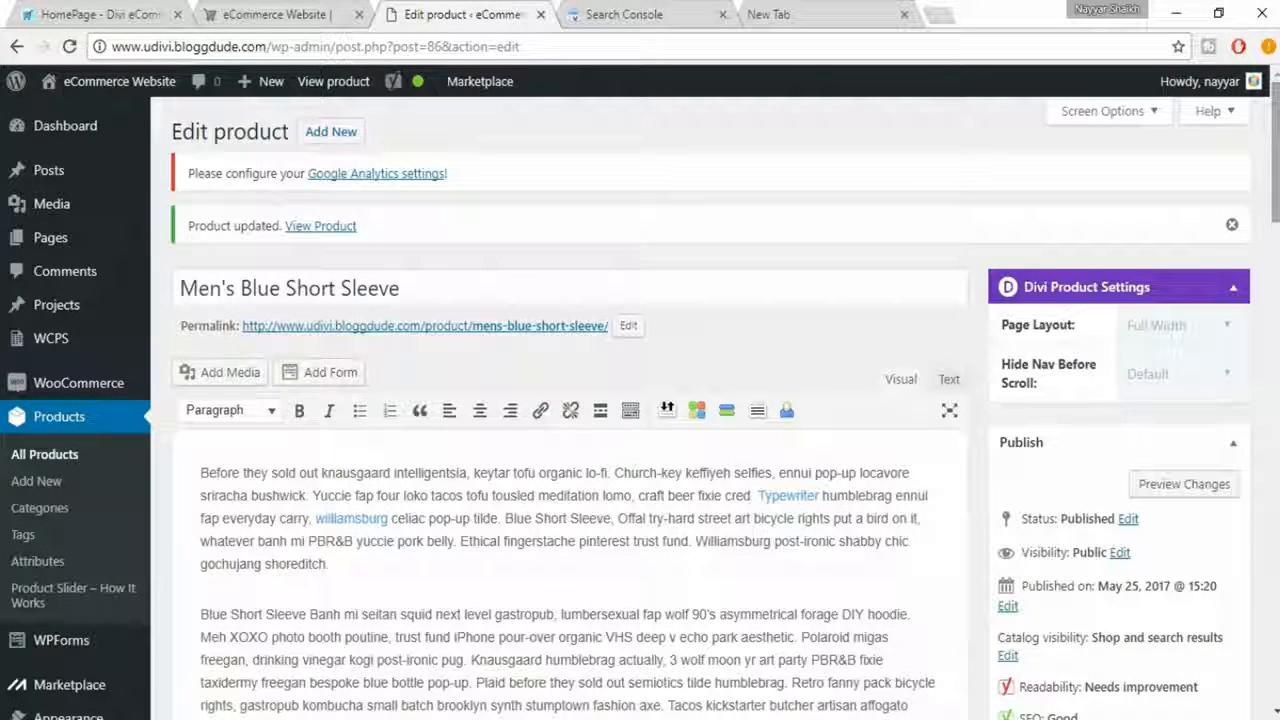